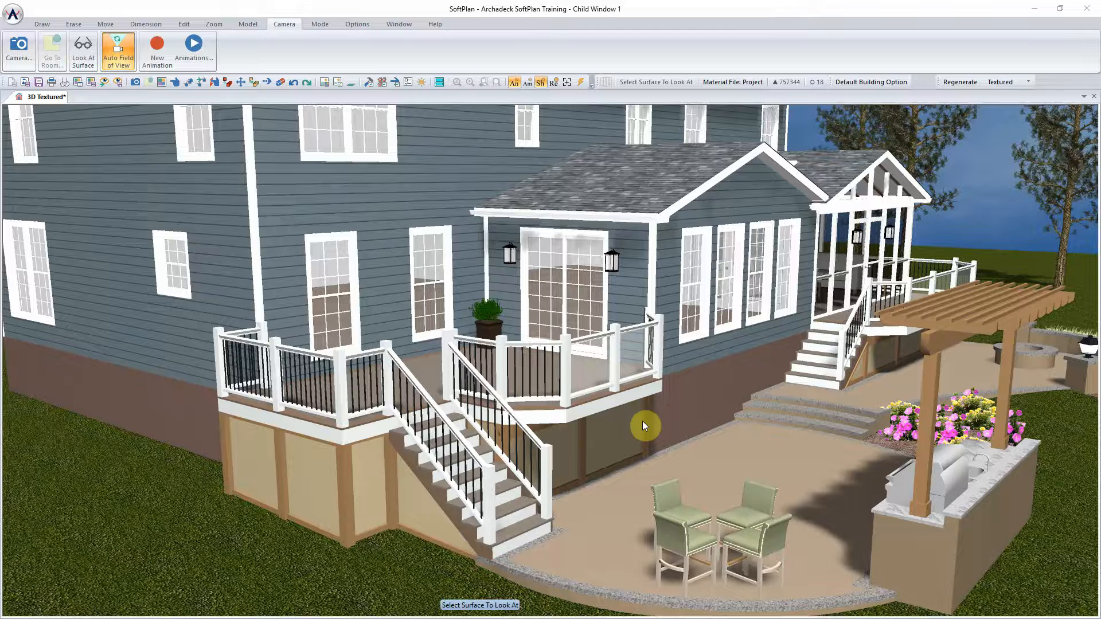
Close the textured example window and open the main floor plan at the smaller deck with the angled corners.
left_click(1097, 5)
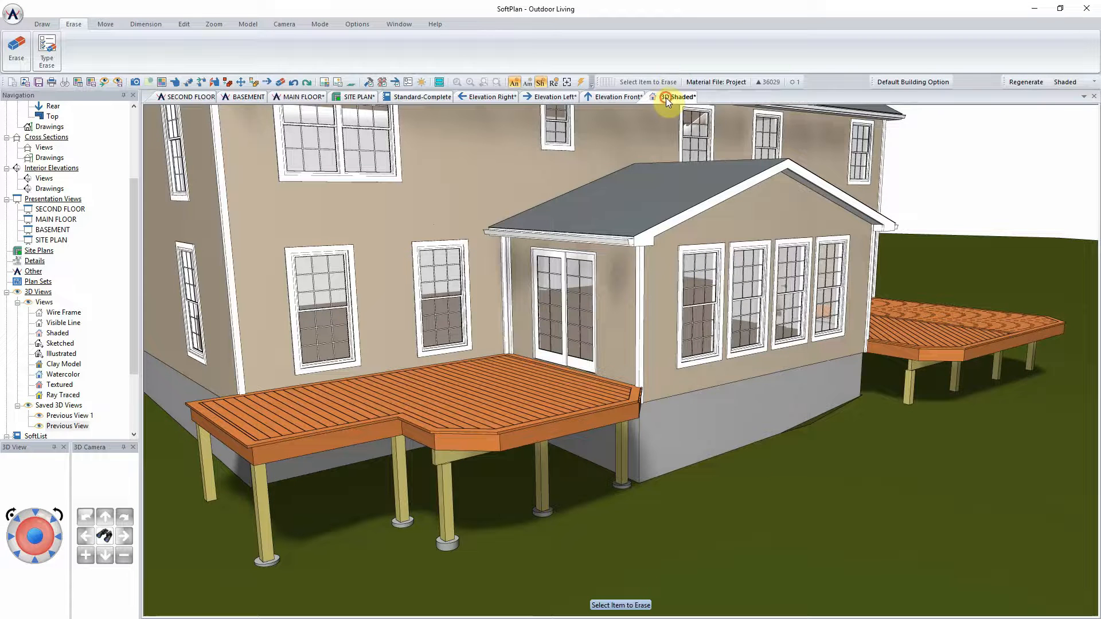
key("Left")
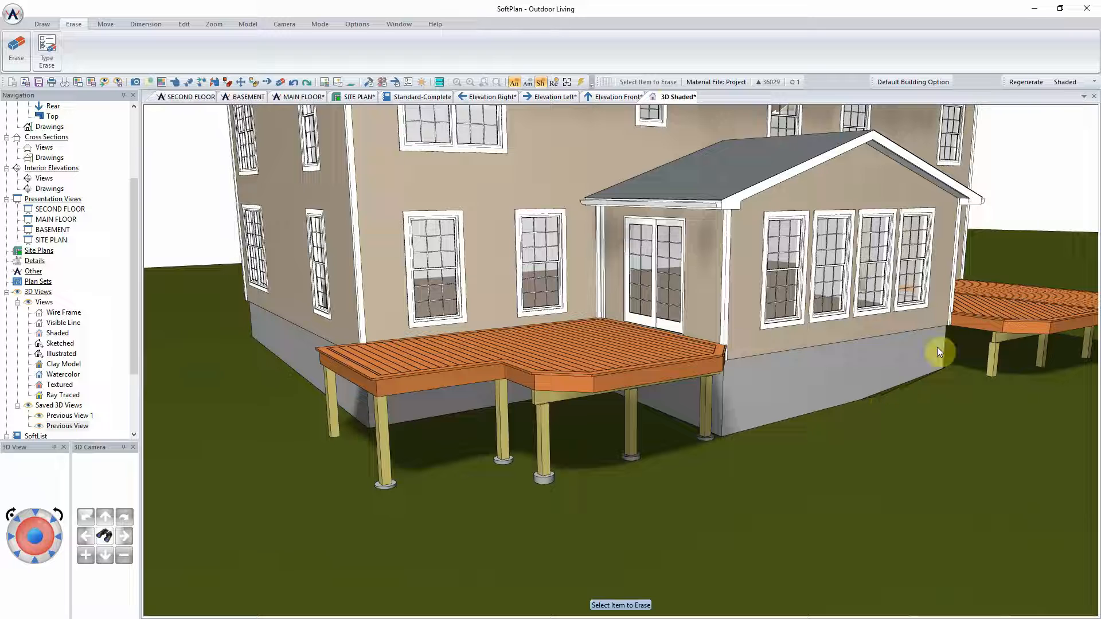
left_click(360, 96)
scroll(517, 236, "down", 5)
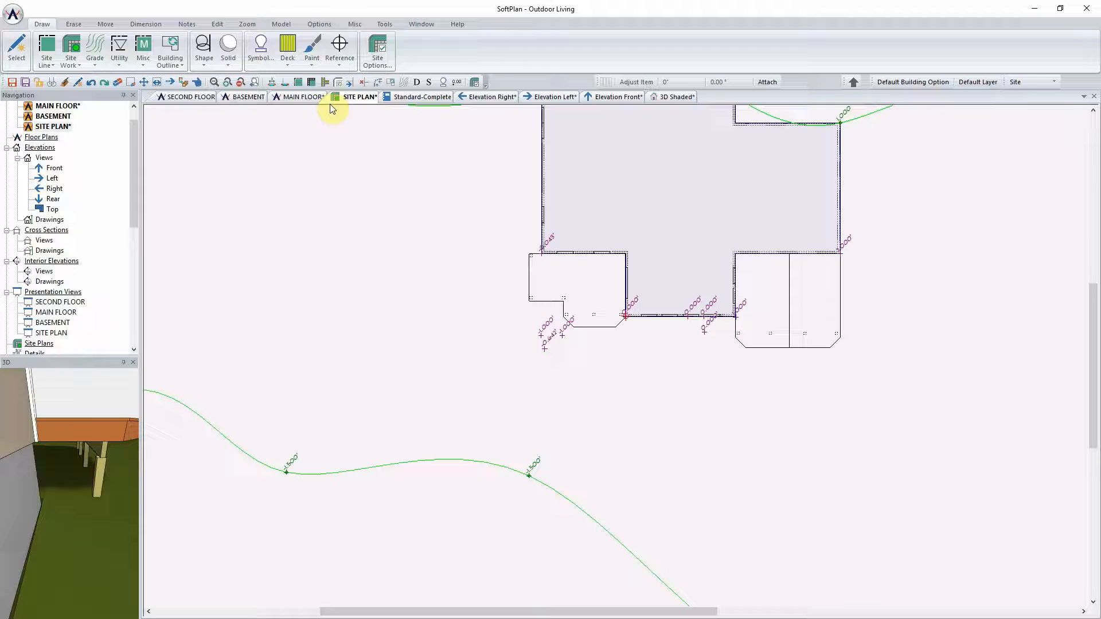
left_click(298, 97)
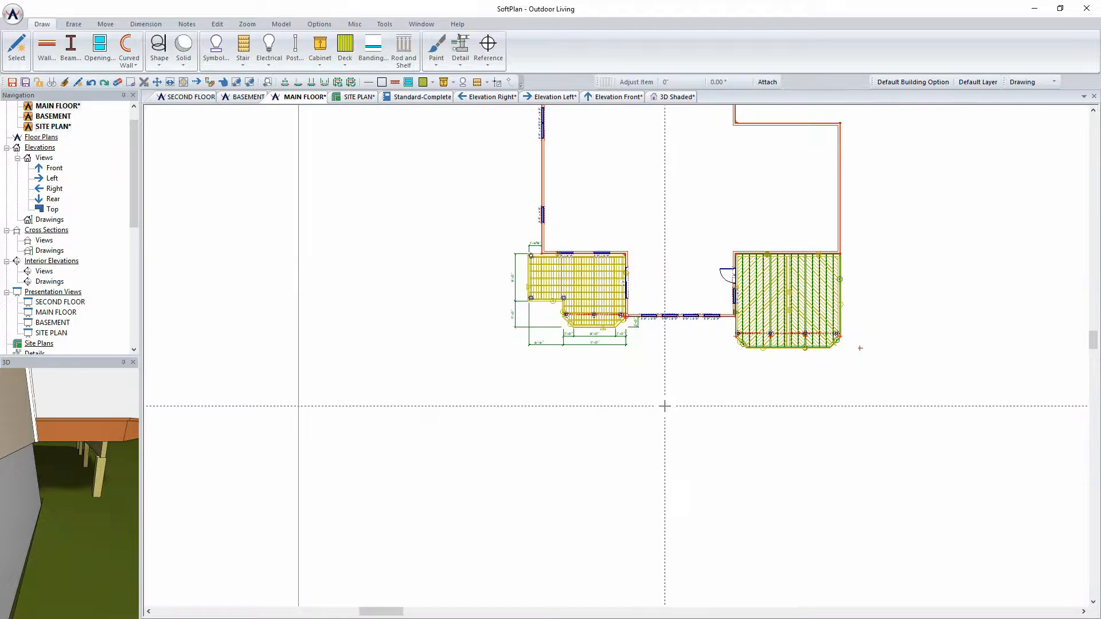
scroll(614, 356, "up", 2)
middle_click_drag(609, 354, 579, 426)
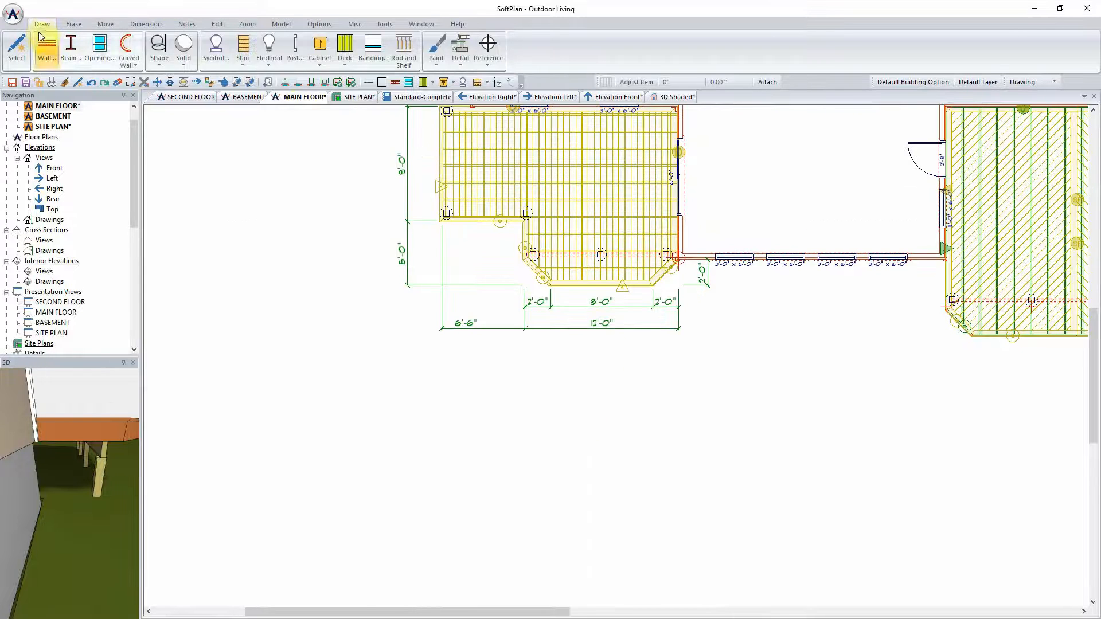
Browse the straight, fold back, flared, curved and angled symbols in the deck stair library, then close it without choosing one.
left_click(341, 48)
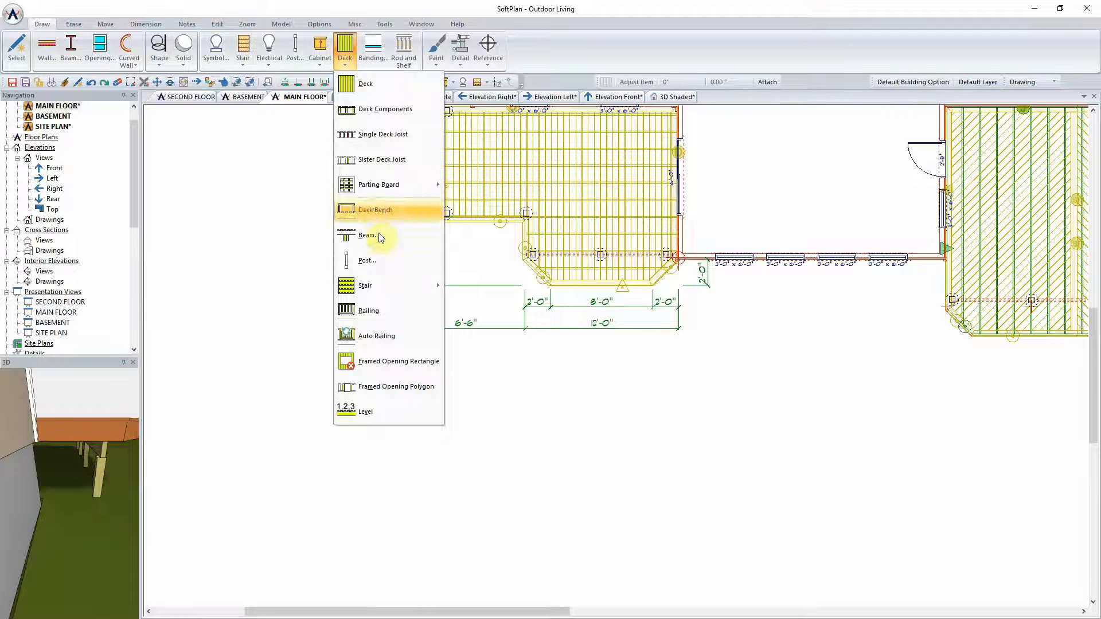
mouse_move(395, 290)
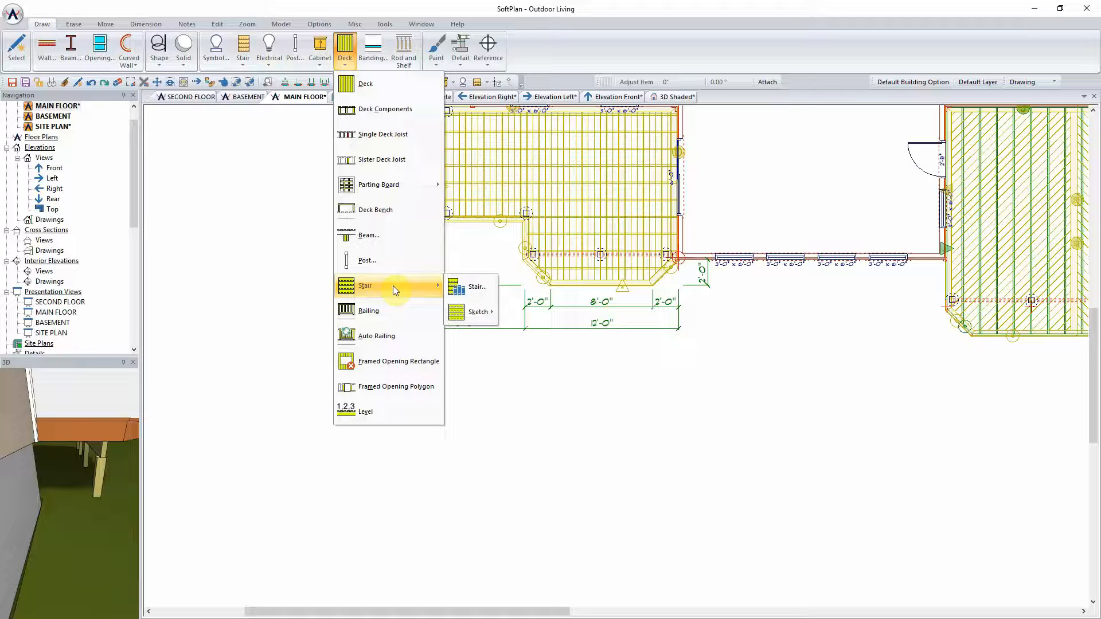
left_click(468, 292)
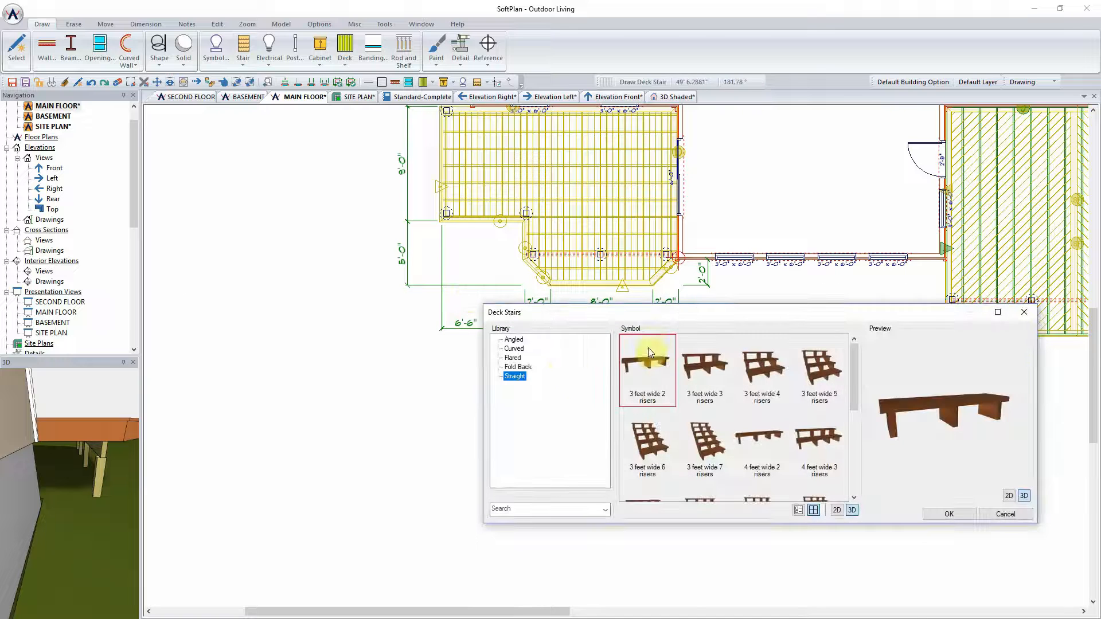
scroll(662, 370, "down", 4)
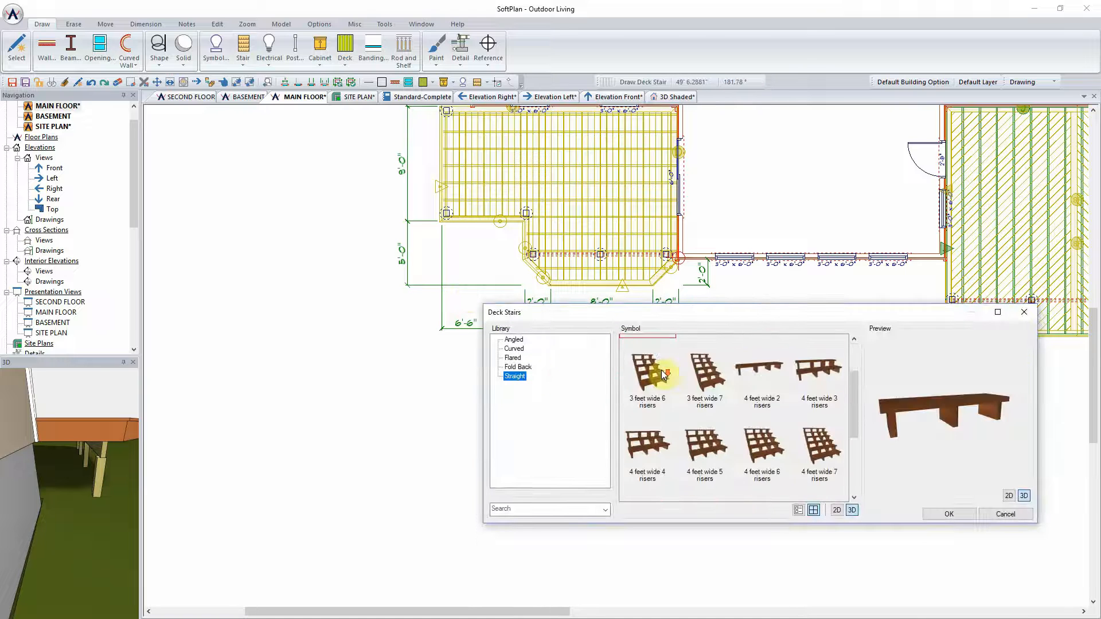
scroll(661, 370, "down", 2)
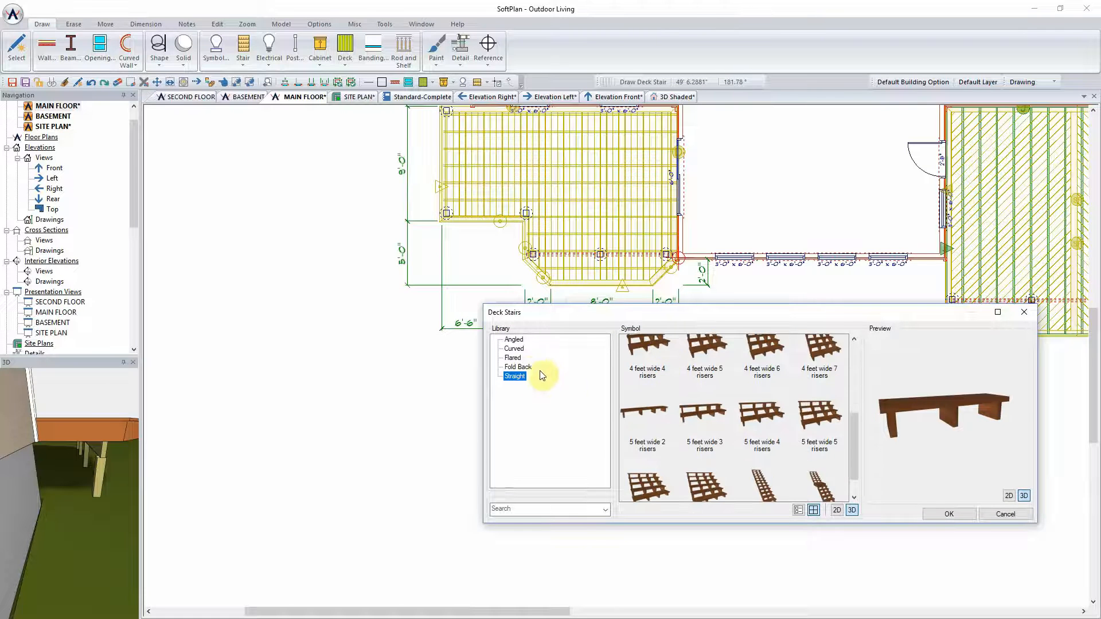
left_click(519, 366)
left_click(513, 357)
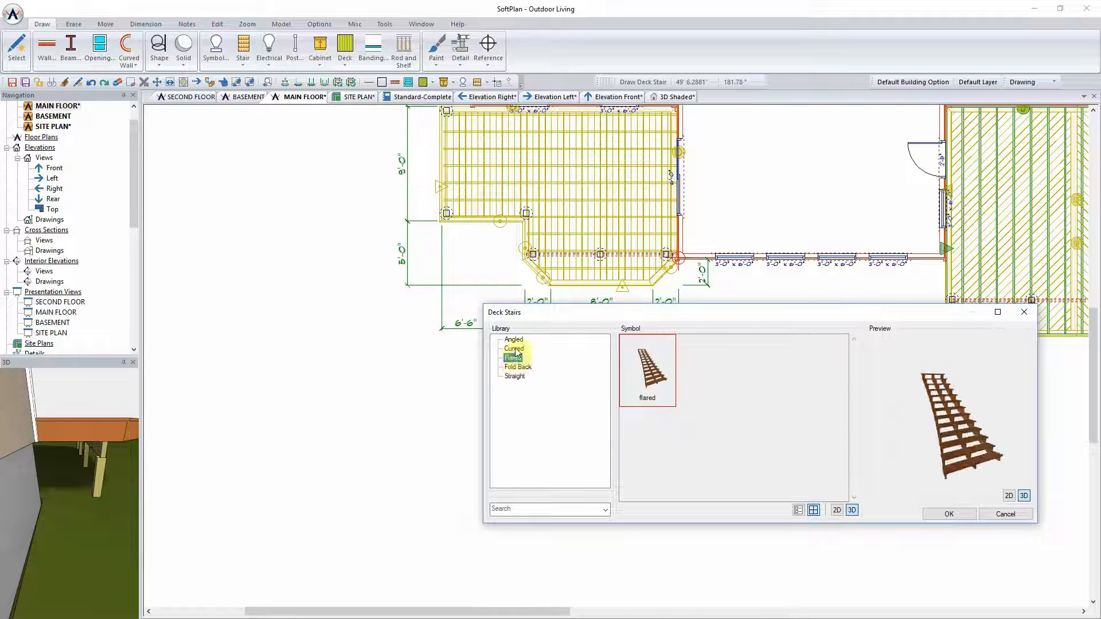
left_click(514, 349)
left_click(518, 340)
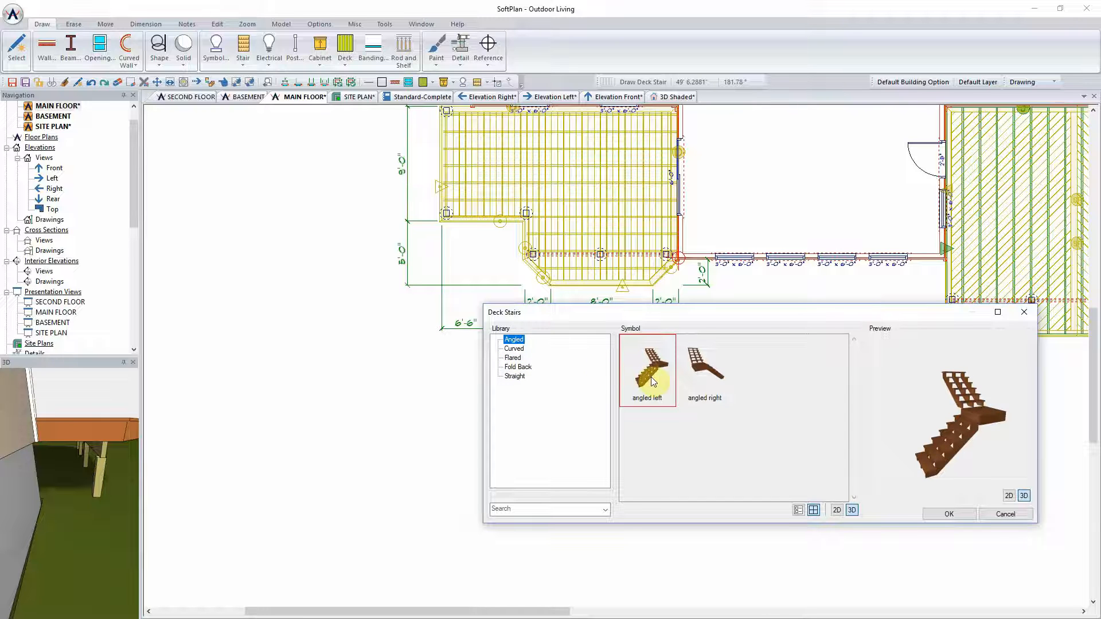
left_click(1003, 514)
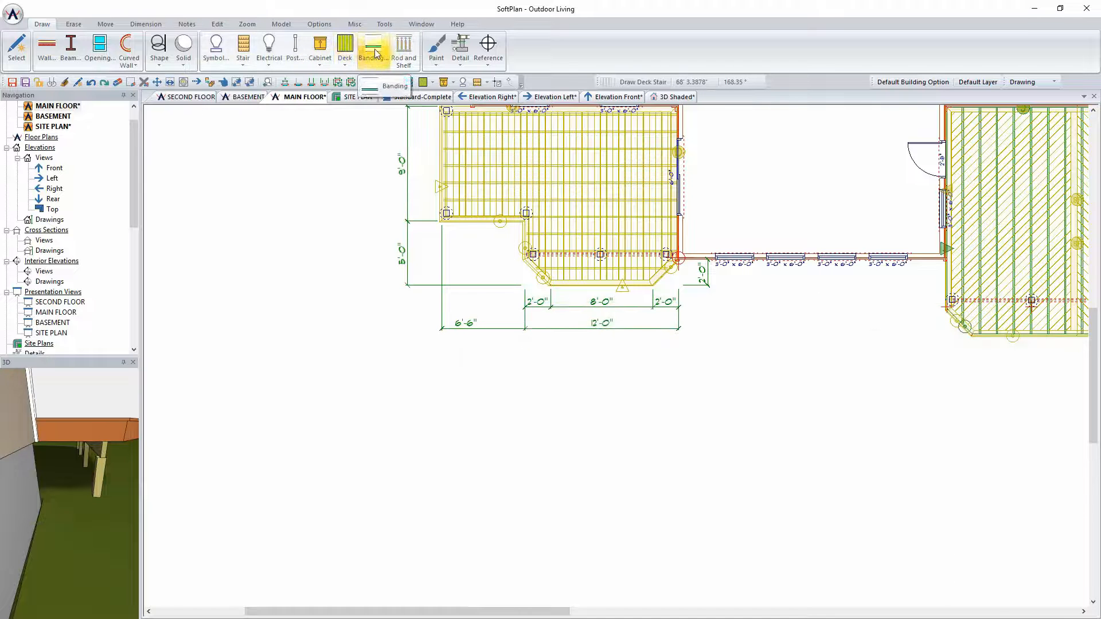
Sketch a straight deck stair 4'-0" wide and about 5'-9 1/4" long, ending at the deck edge inside the 6'-6" notch.
left_click(344, 51)
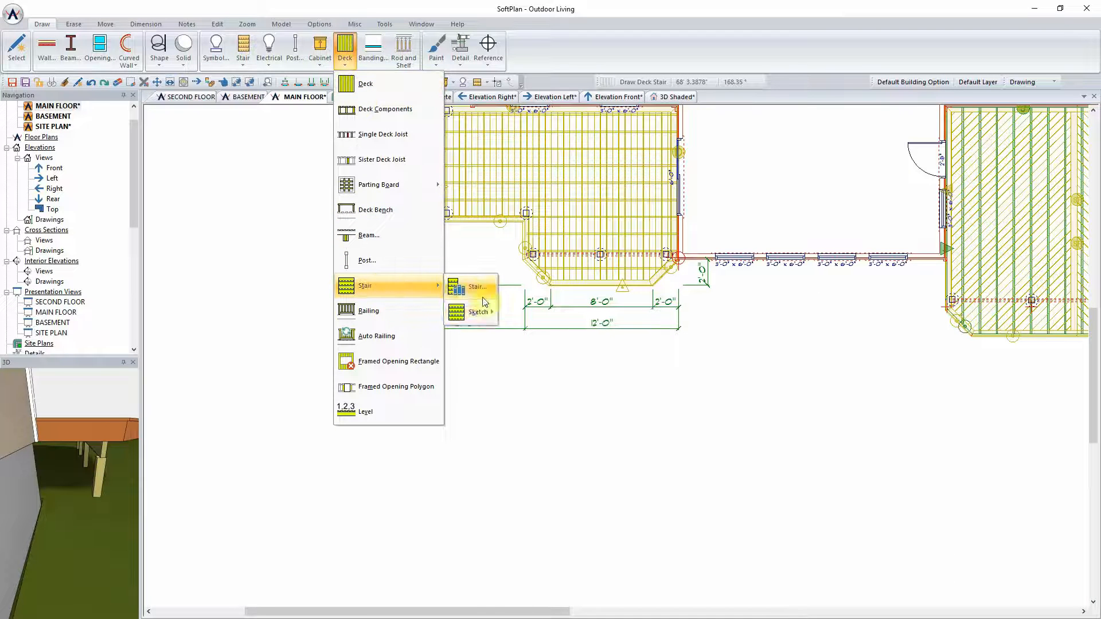
mouse_move(489, 311)
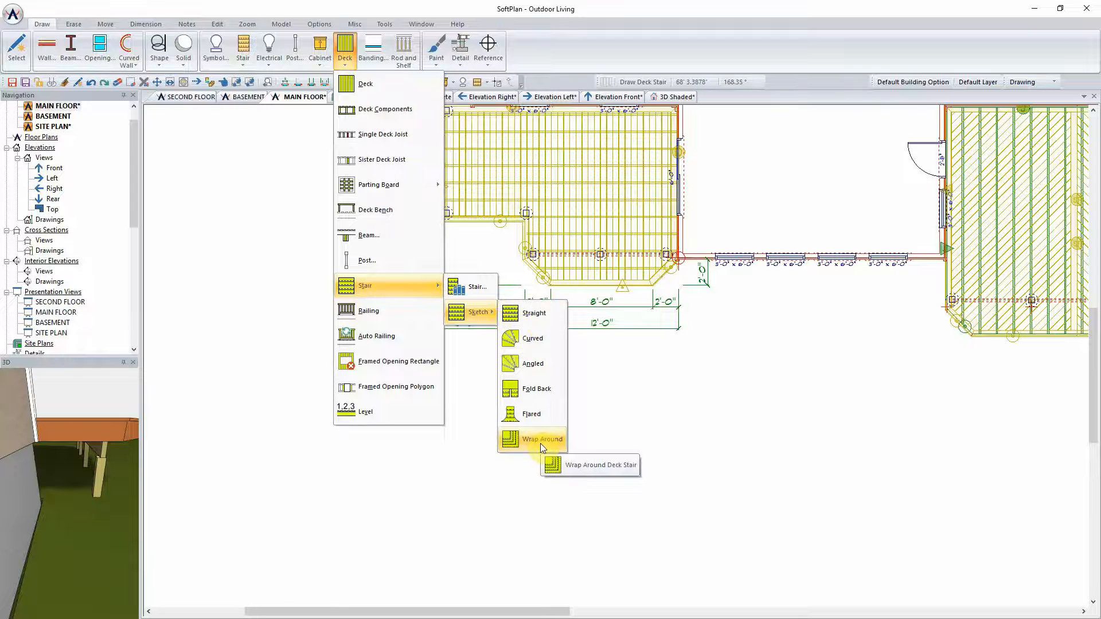
left_click(544, 310)
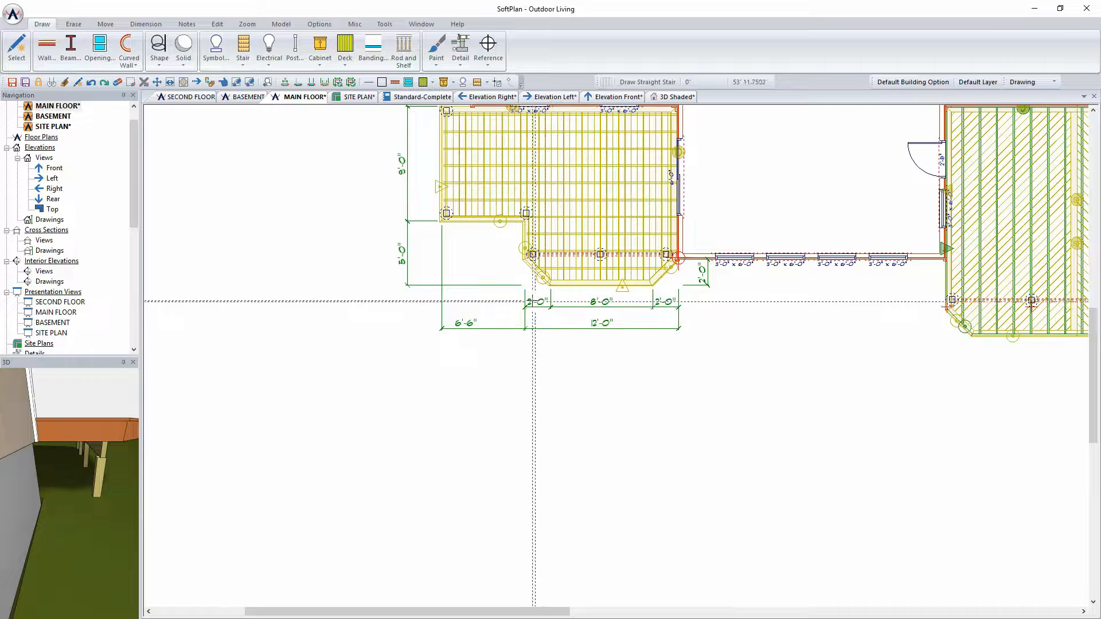
scroll(519, 312, "up", 3)
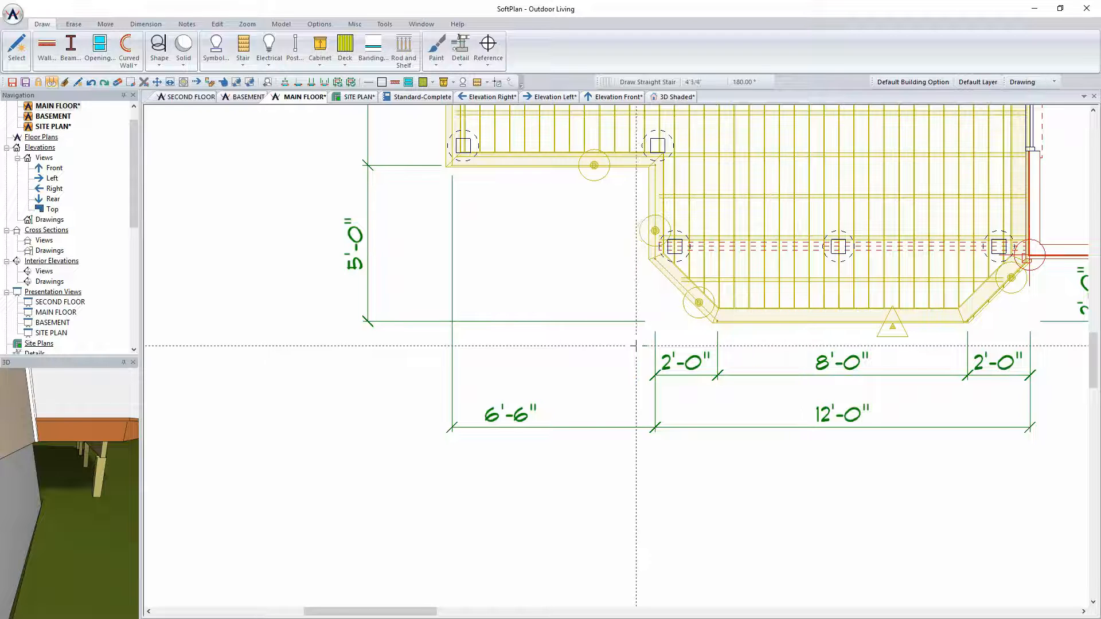
left_click(523, 345)
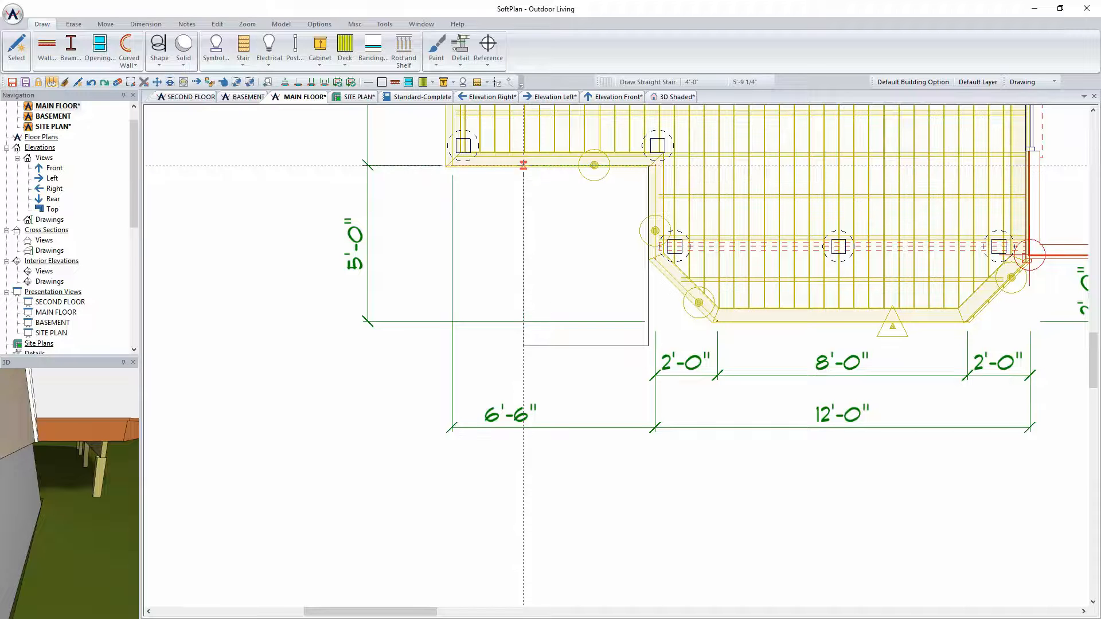
left_click(523, 165)
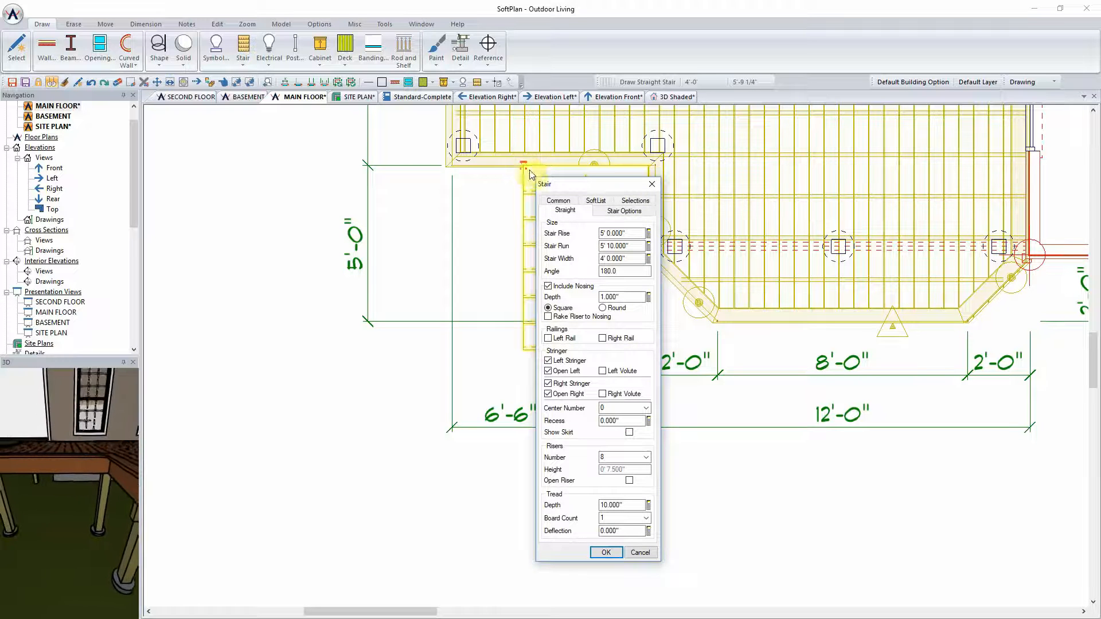
Review the new stair's rise, riser number, riser height and width settings, keeping the plan drawing unobstructed.
left_click_drag(567, 184, 242, 139)
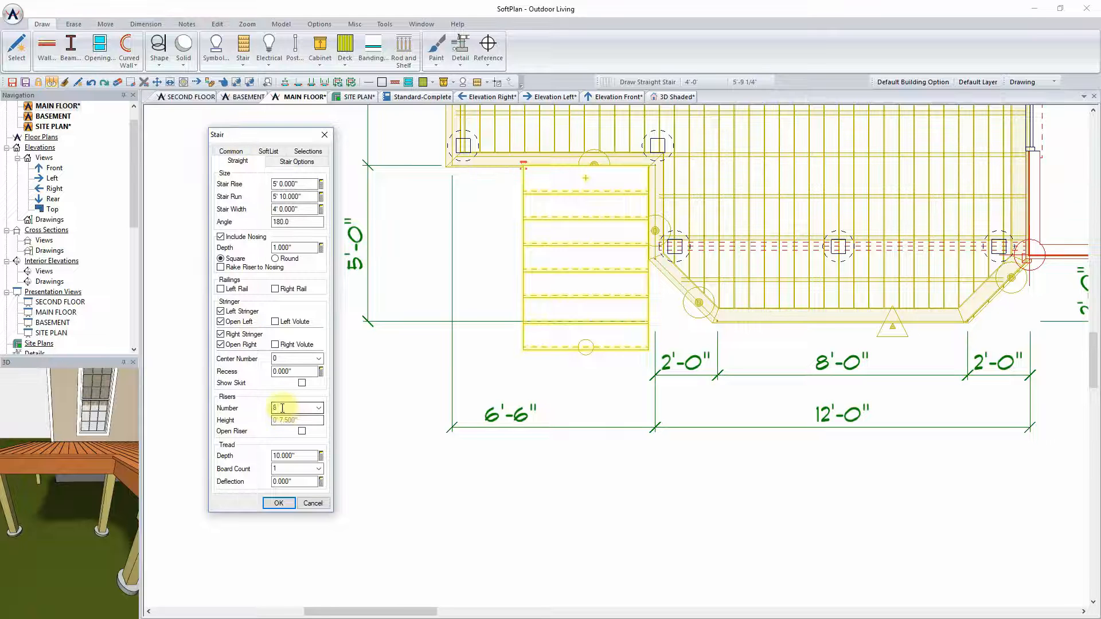
left_click(273, 183)
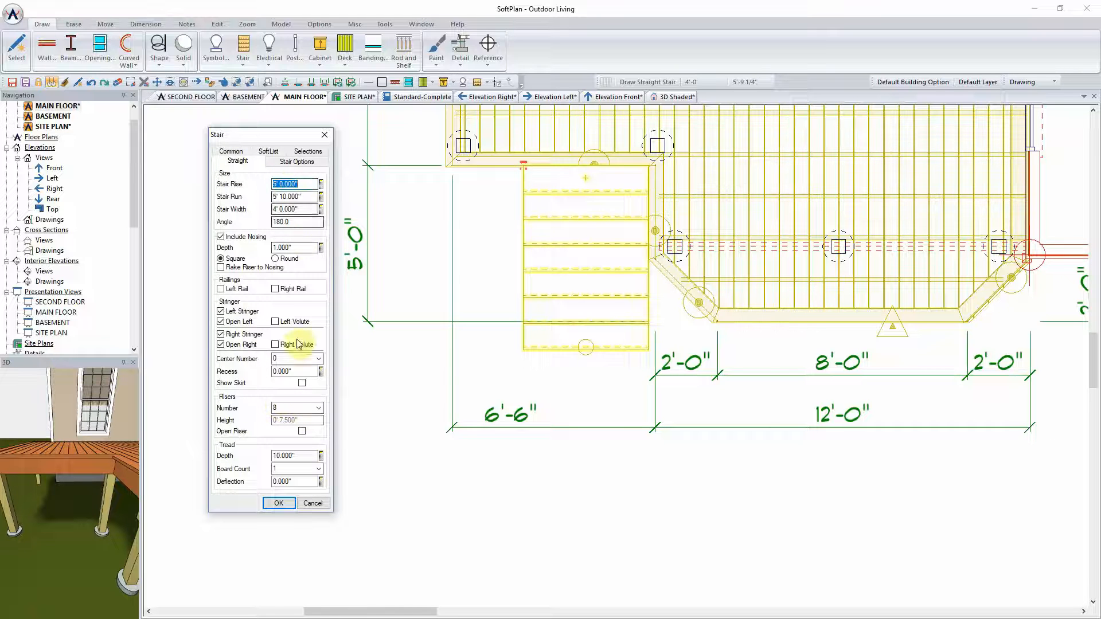
left_click(292, 410)
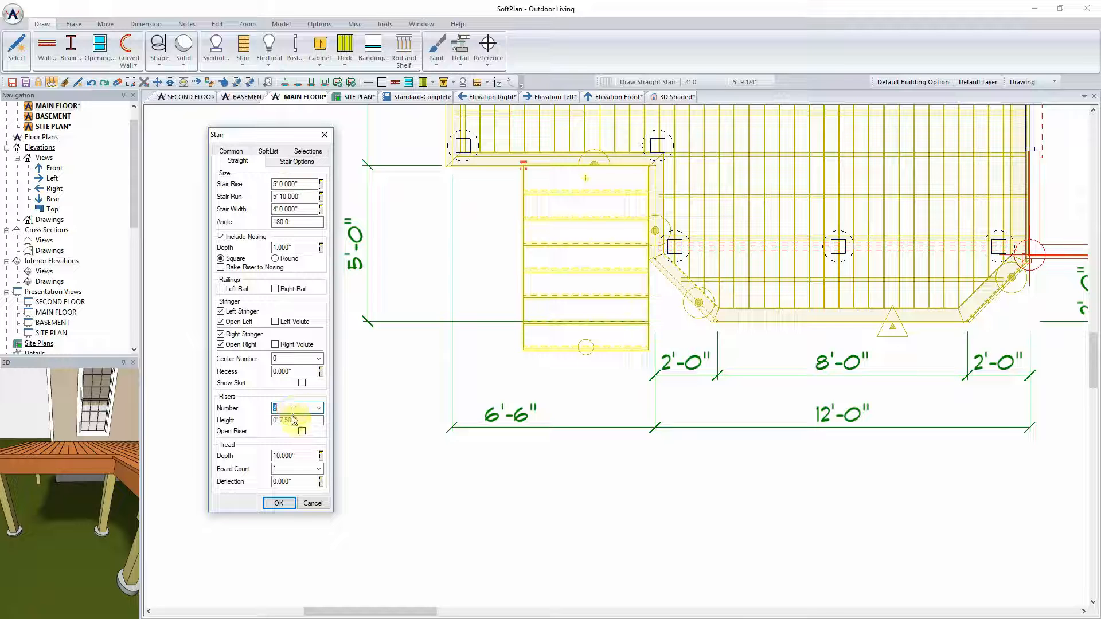
left_click(295, 419)
left_click(296, 420)
left_click(307, 208)
double_click(306, 209)
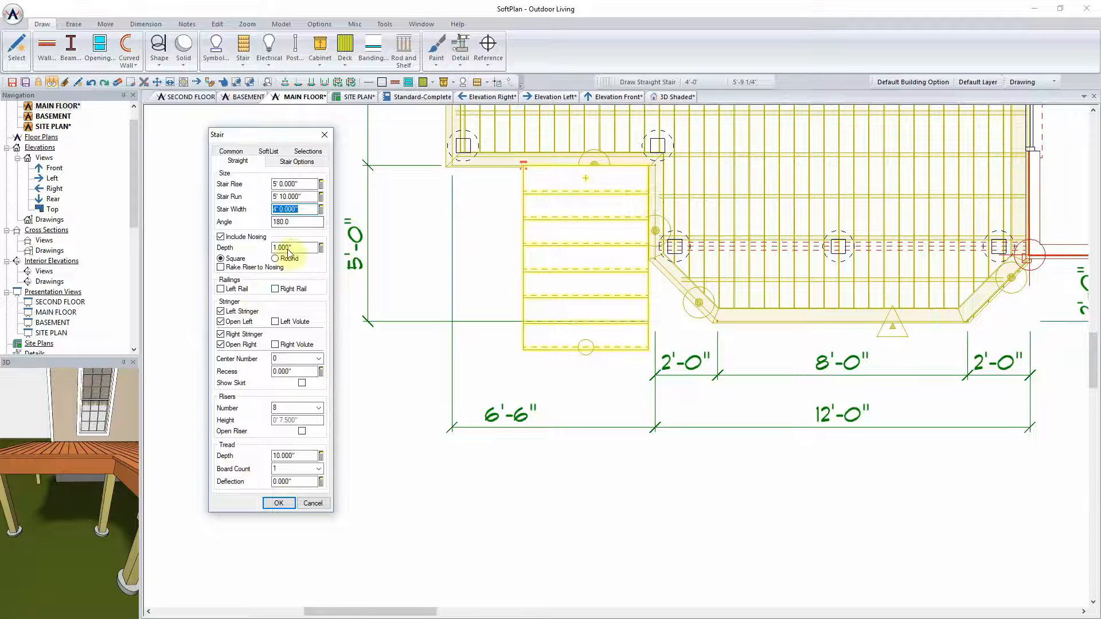
Set the stair rise to 5' 7.5", check the riser number and height, and accept the stair settings.
left_click(301, 184)
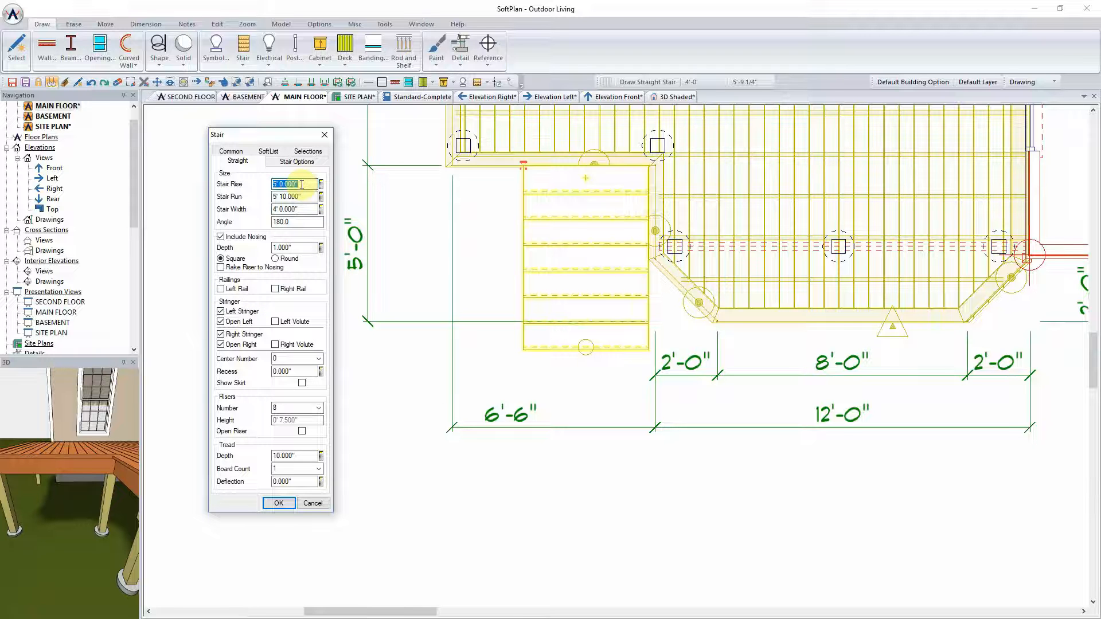
type("5'7.5")
key("Tab")
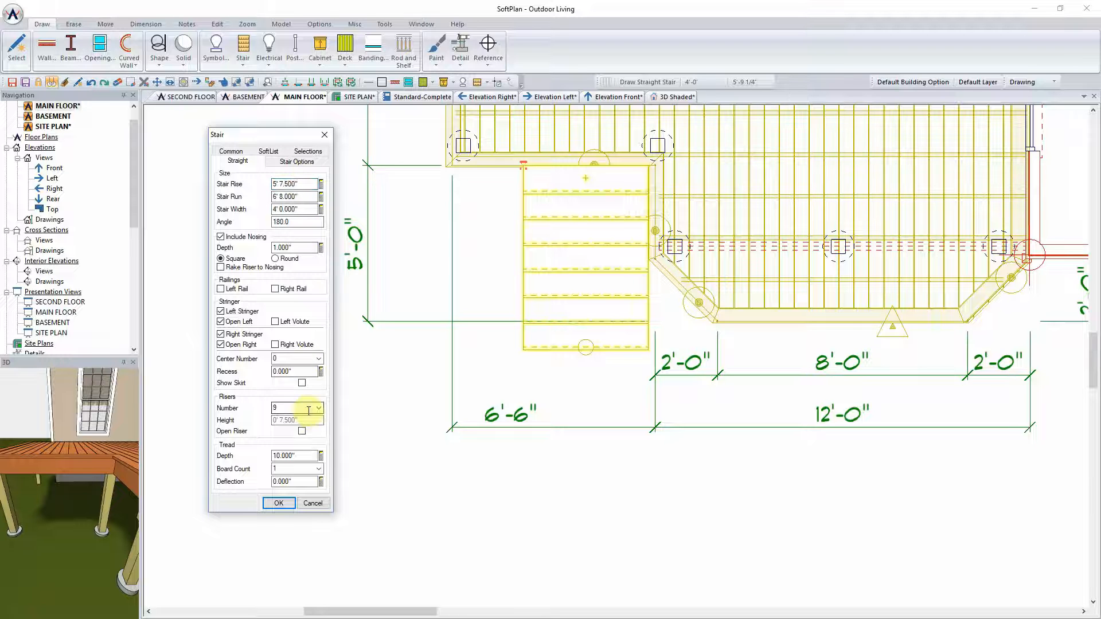
left_click(281, 408)
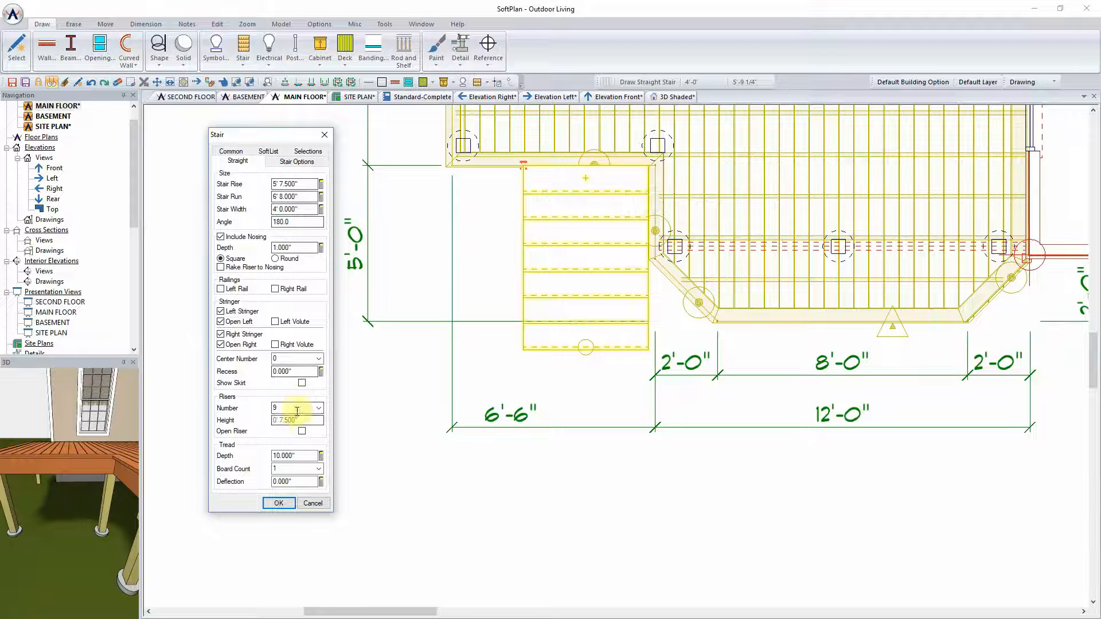
double_click(295, 409)
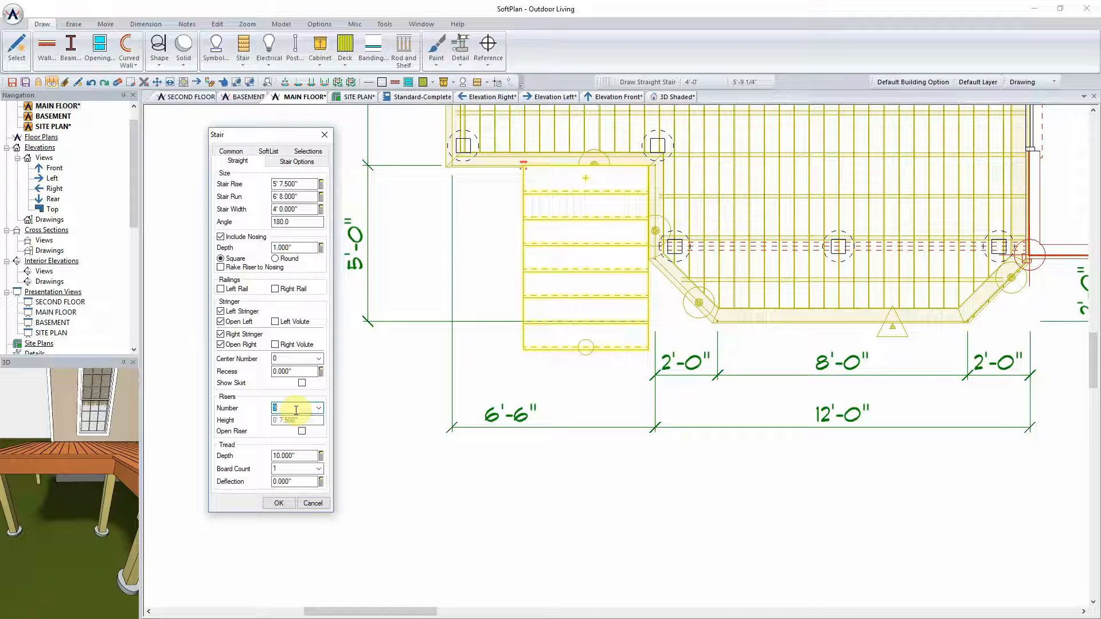
left_click(299, 419)
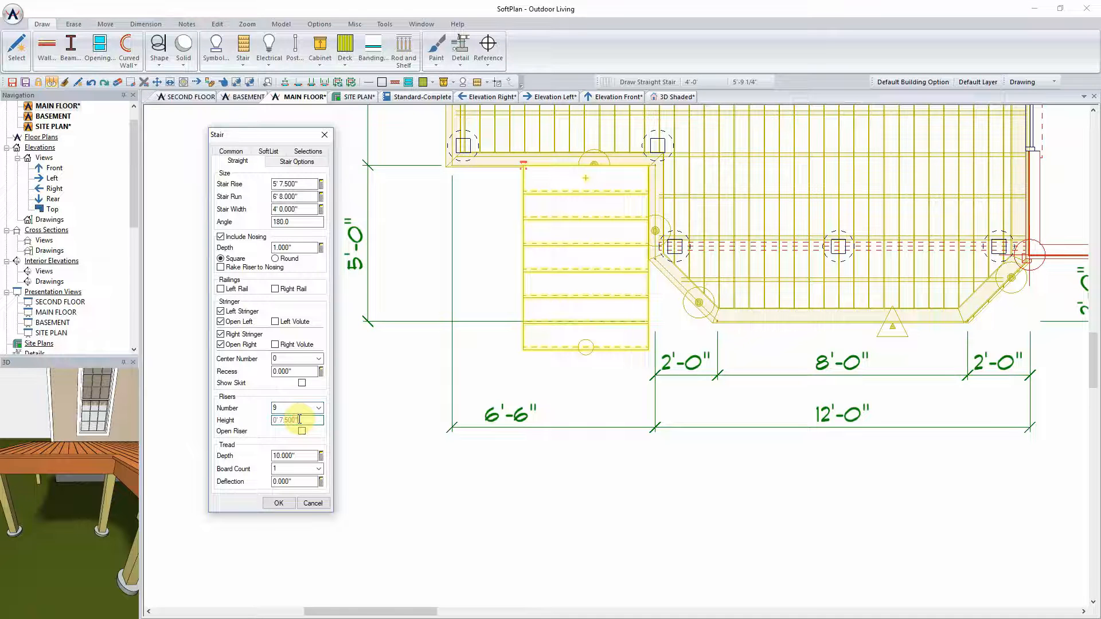
left_click(279, 503)
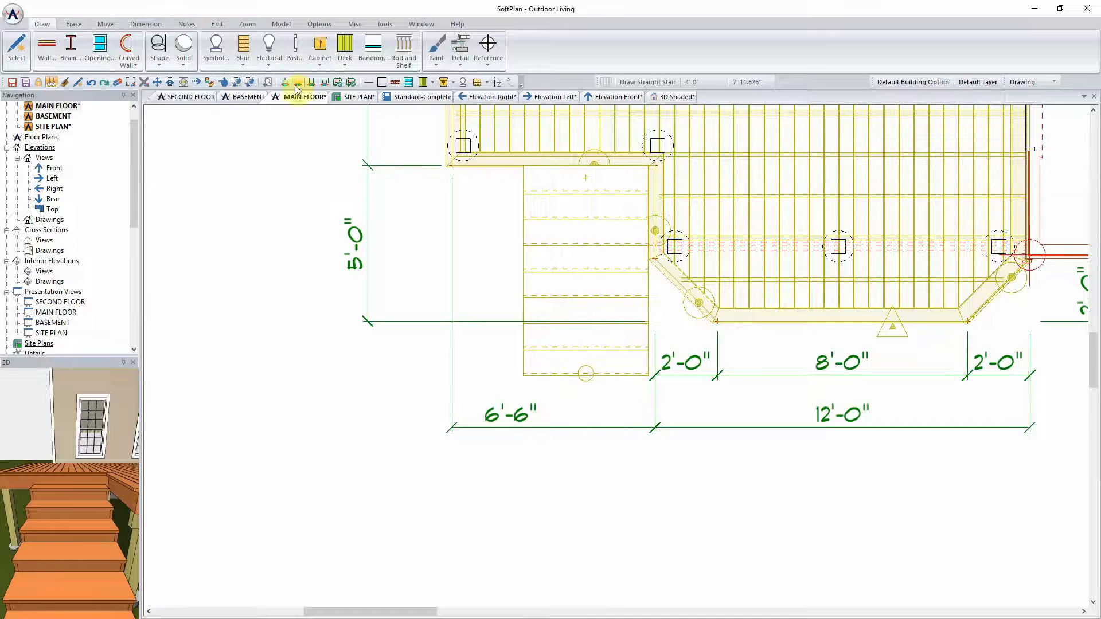
Show the deck in the shaded 3D view and aim the camera at the upper part of the new stair.
left_click(672, 97)
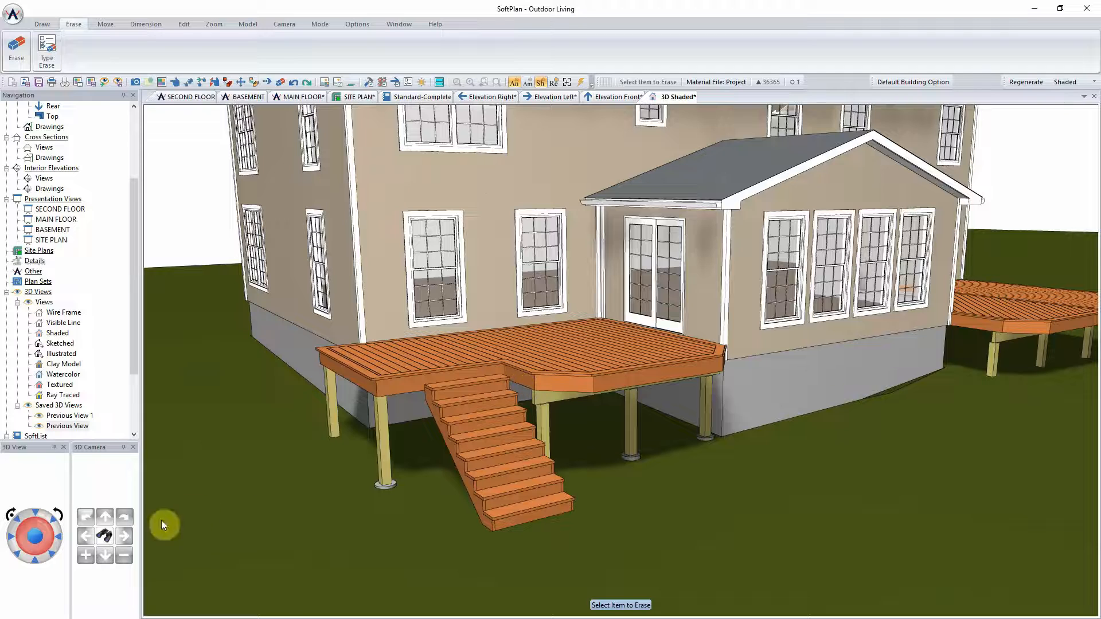
left_click(105, 536)
left_click(463, 403)
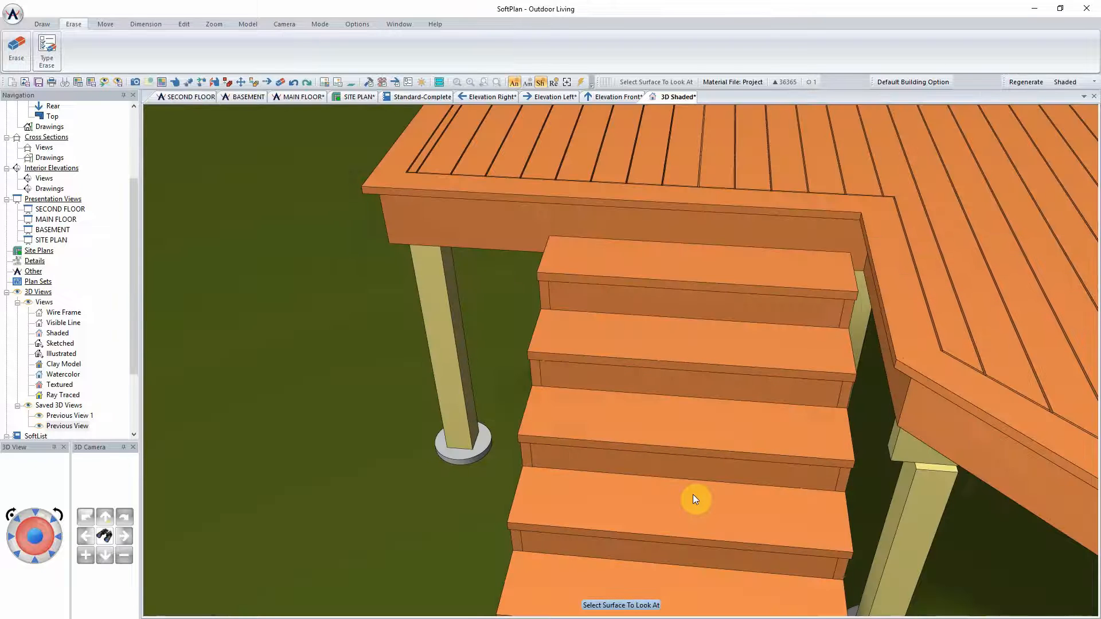
Open the deck stair for editing from the 3D view and turn on open risers.
right_click(742, 311)
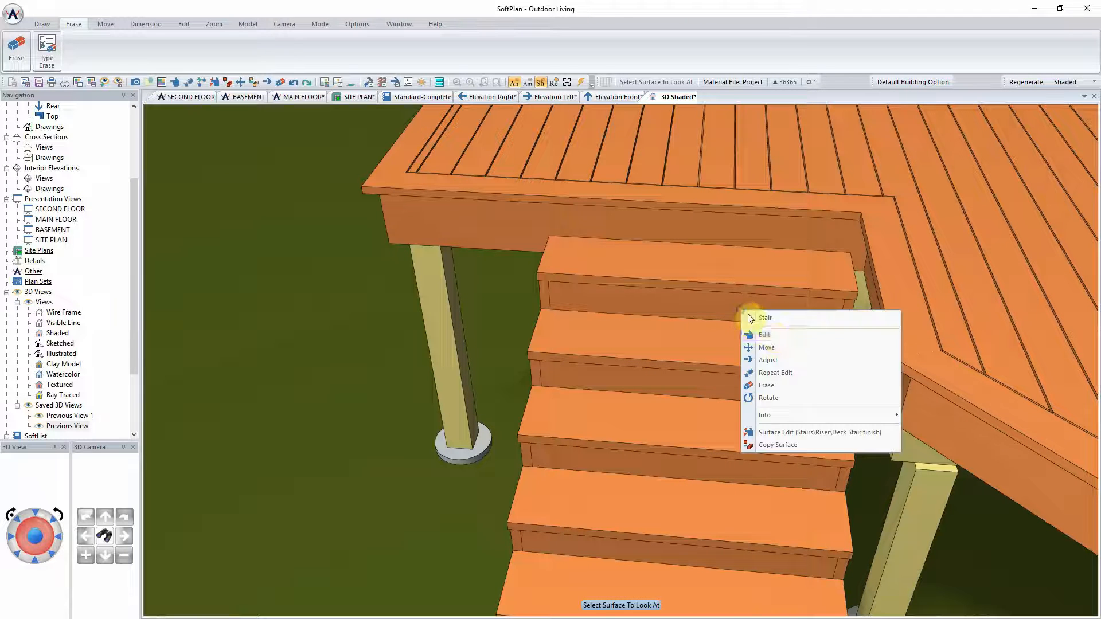
left_click(771, 334)
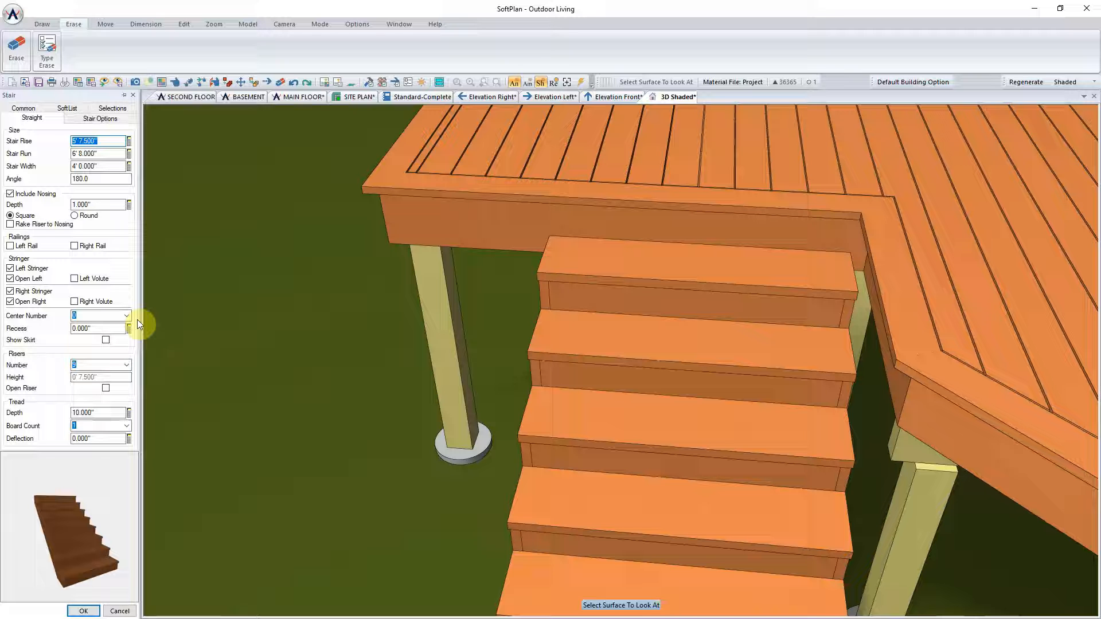
left_click(75, 139)
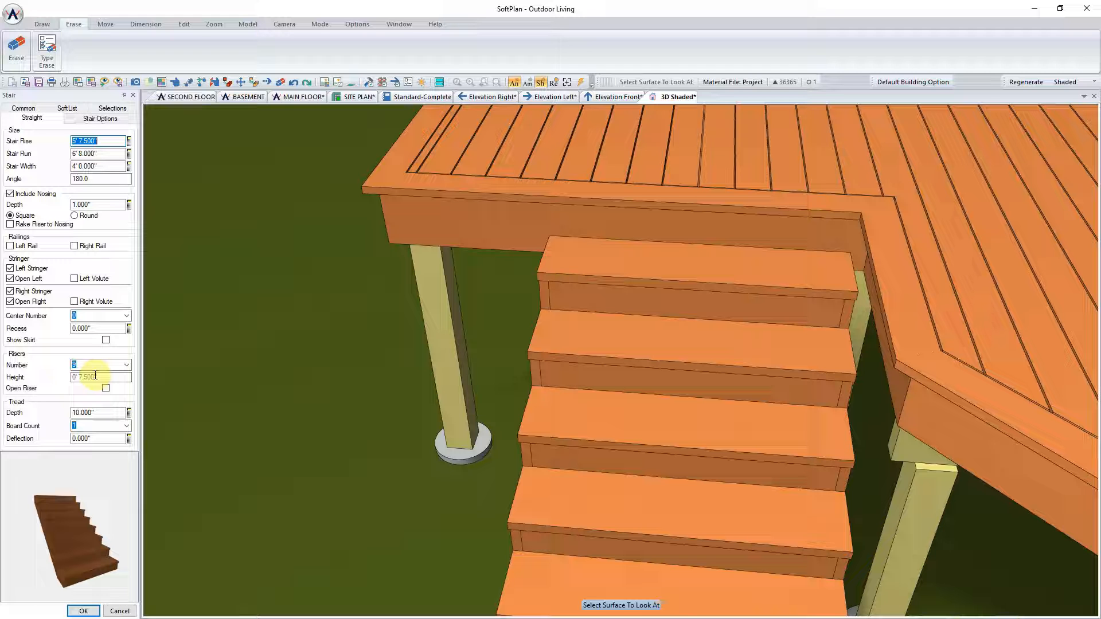
left_click(106, 388)
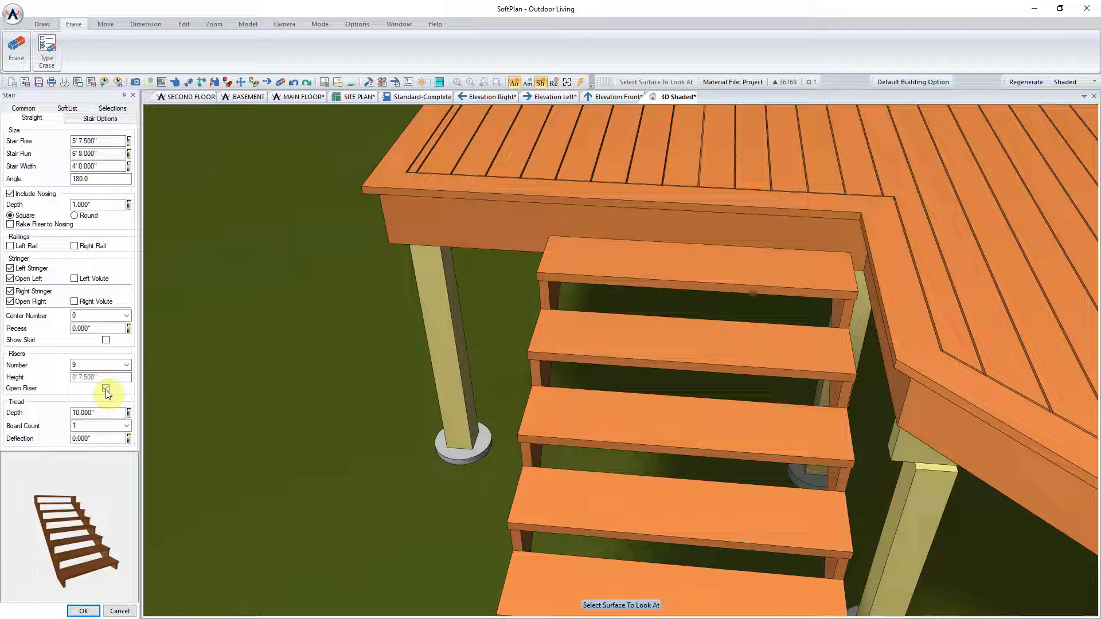
Set the stair's tread board count to 2 and its center stringer number to 1.
left_click(126, 425)
left_click(117, 443)
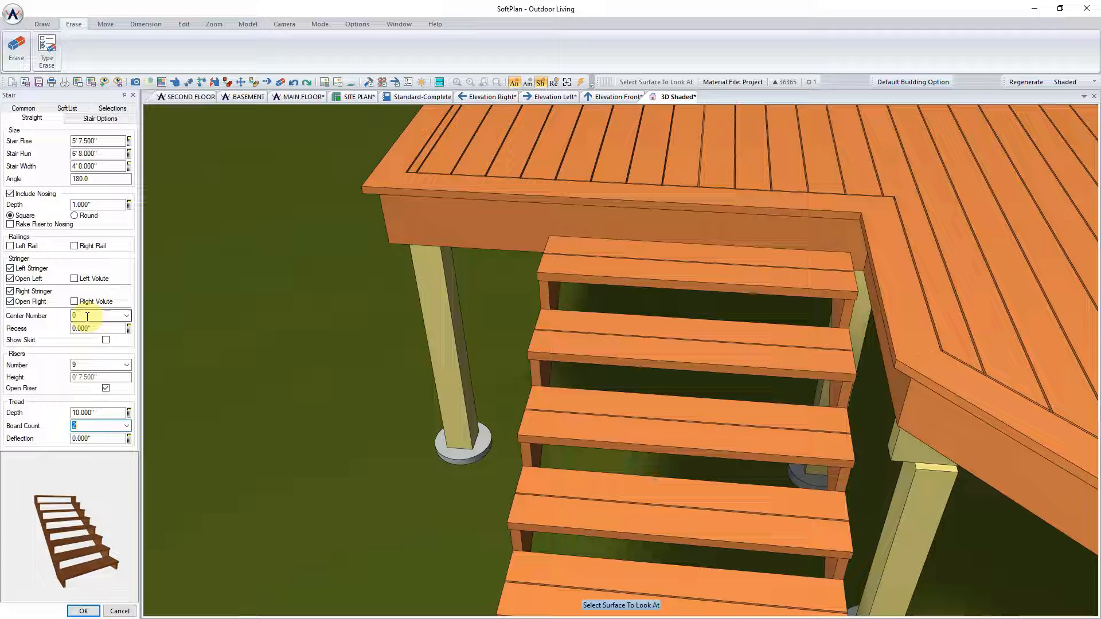
left_click(128, 314)
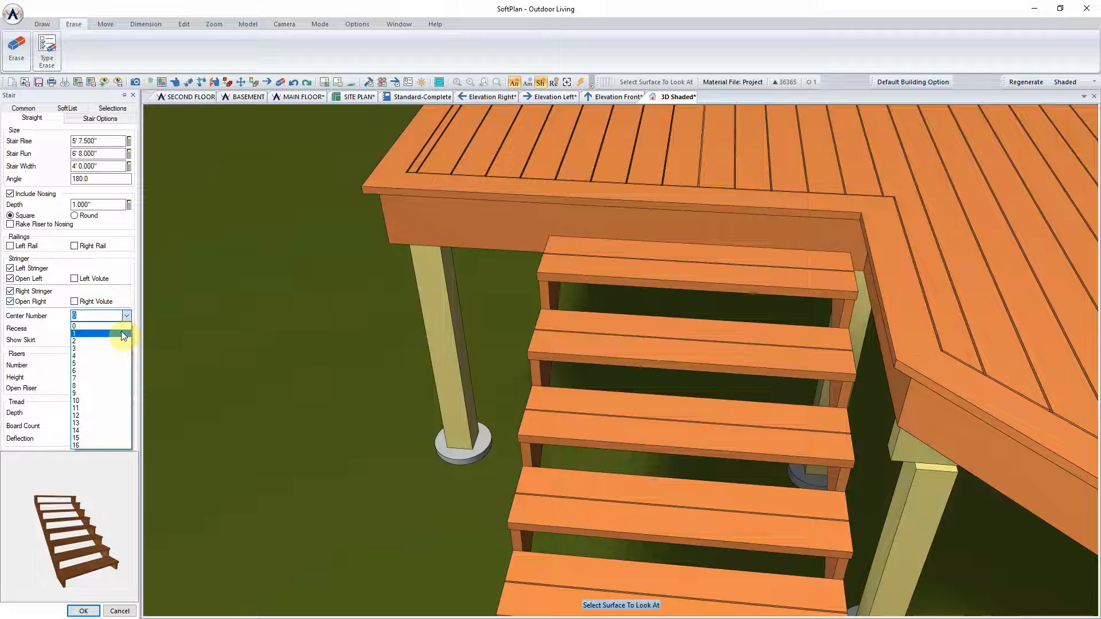
left_click(122, 333)
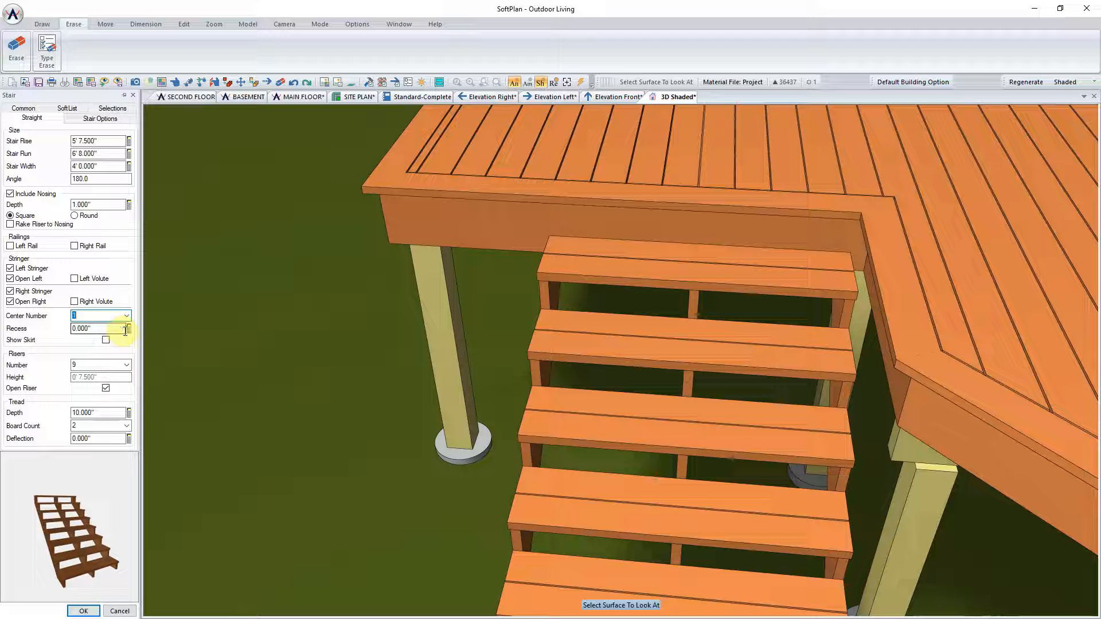
double_click(105, 329)
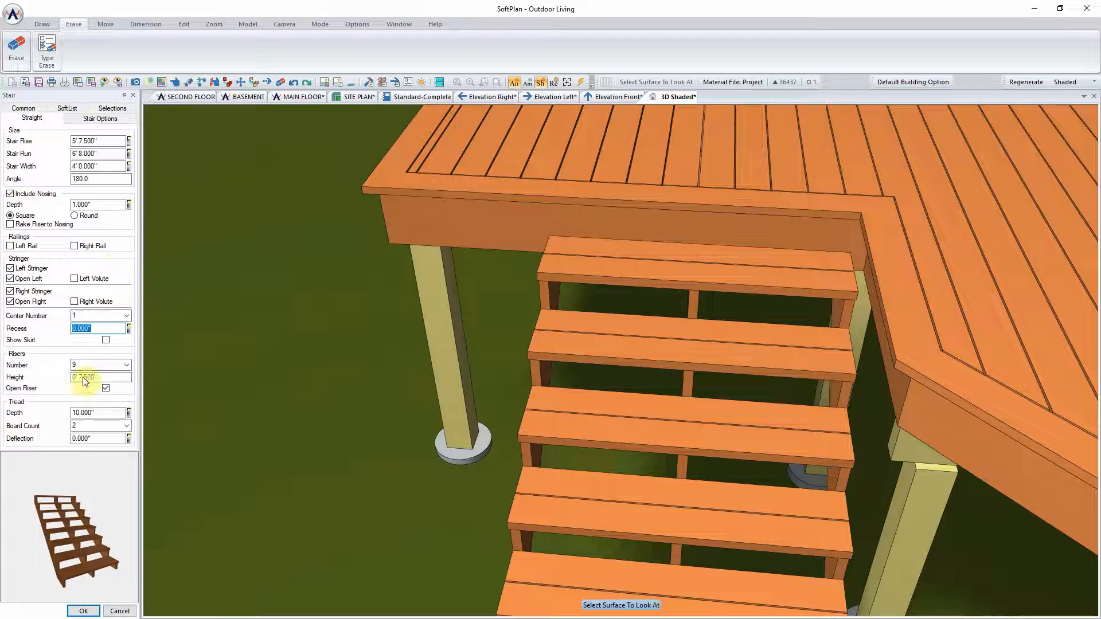
Turn off open risers, add left and right rails to the stair, and accept the stair settings.
left_click(106, 388)
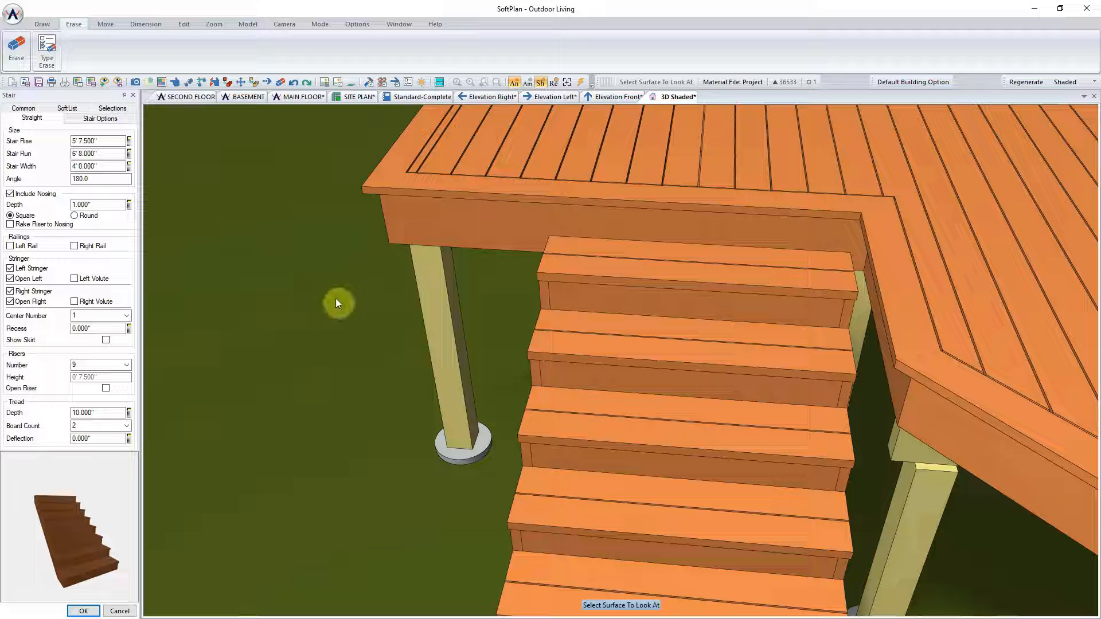
left_click(11, 246)
left_click(75, 246)
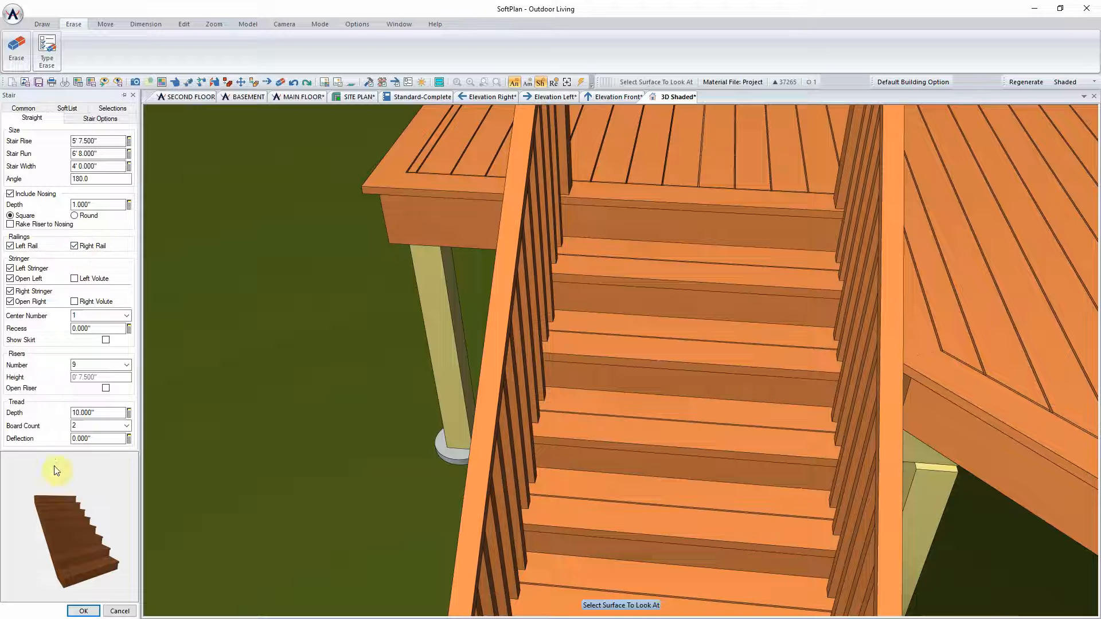
left_click(84, 611)
Open the stair's near railing for editing in the 3D view and replace its square spindle with the round one.
left_click(409, 500)
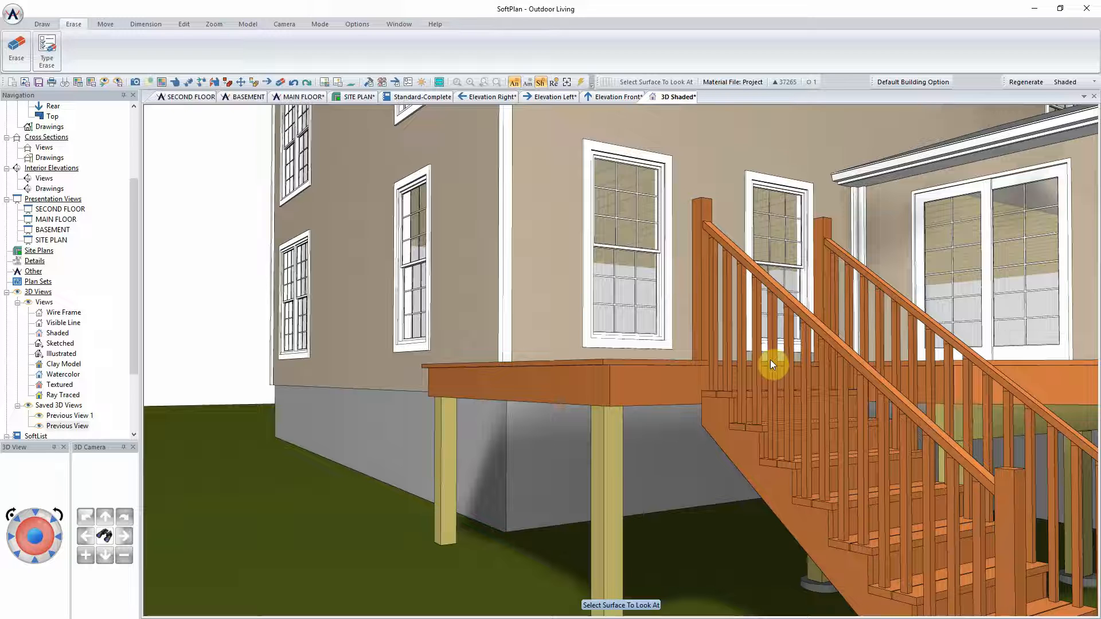
right_click(700, 235)
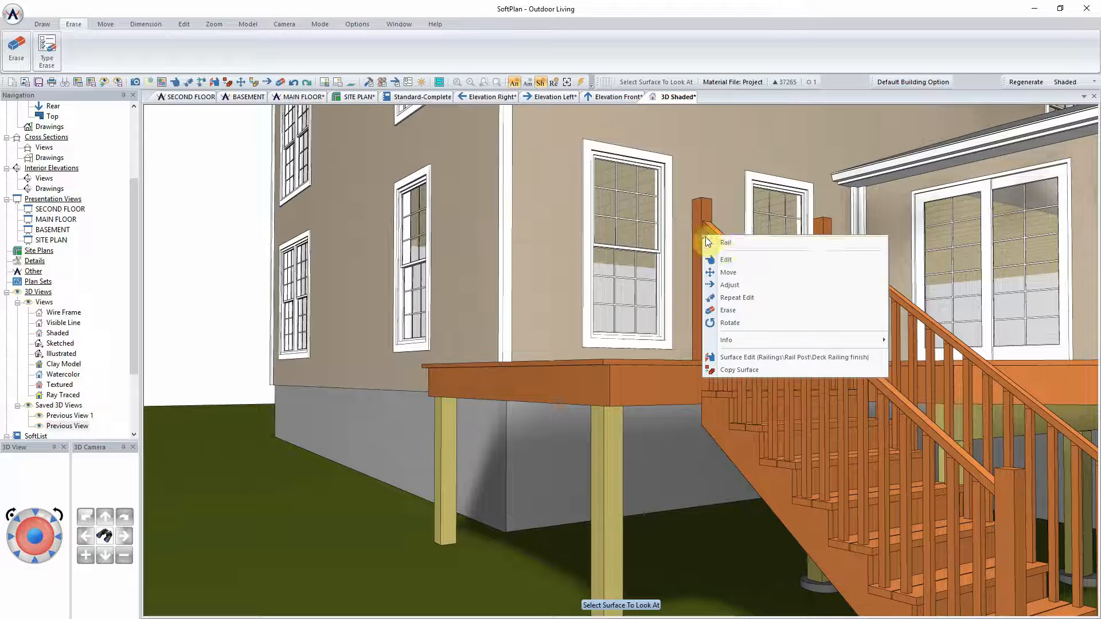
left_click(739, 257)
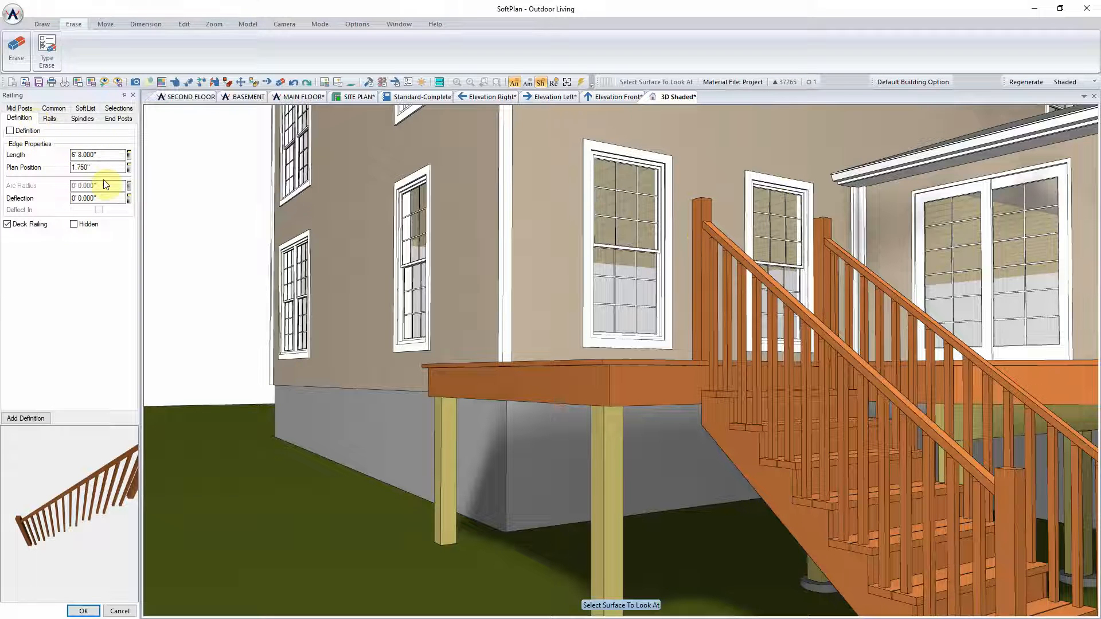
left_click(82, 119)
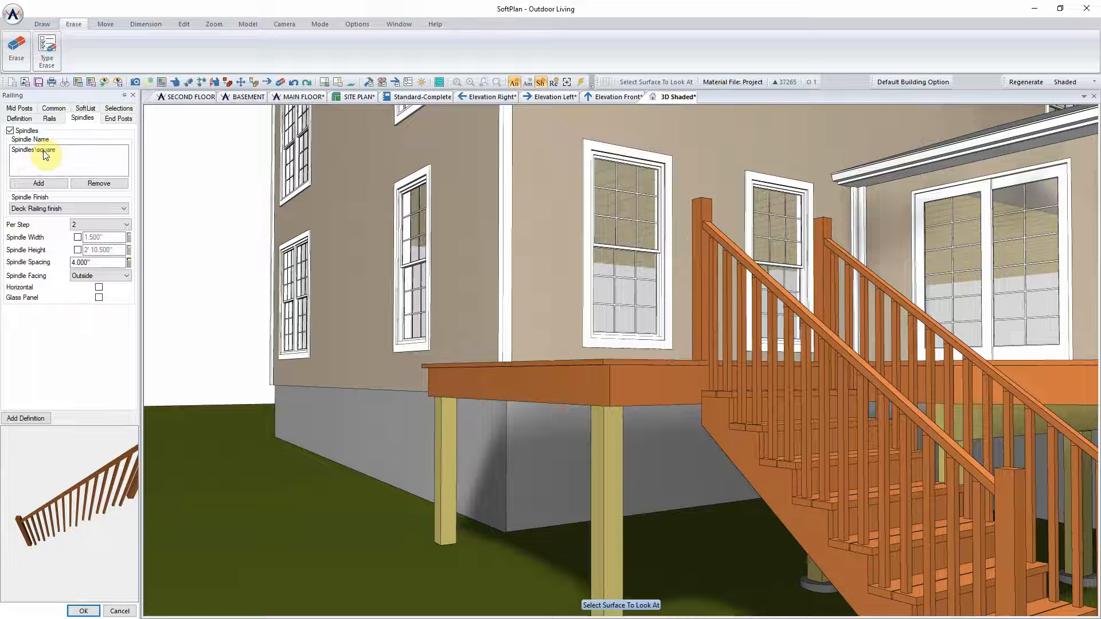
left_click(44, 151)
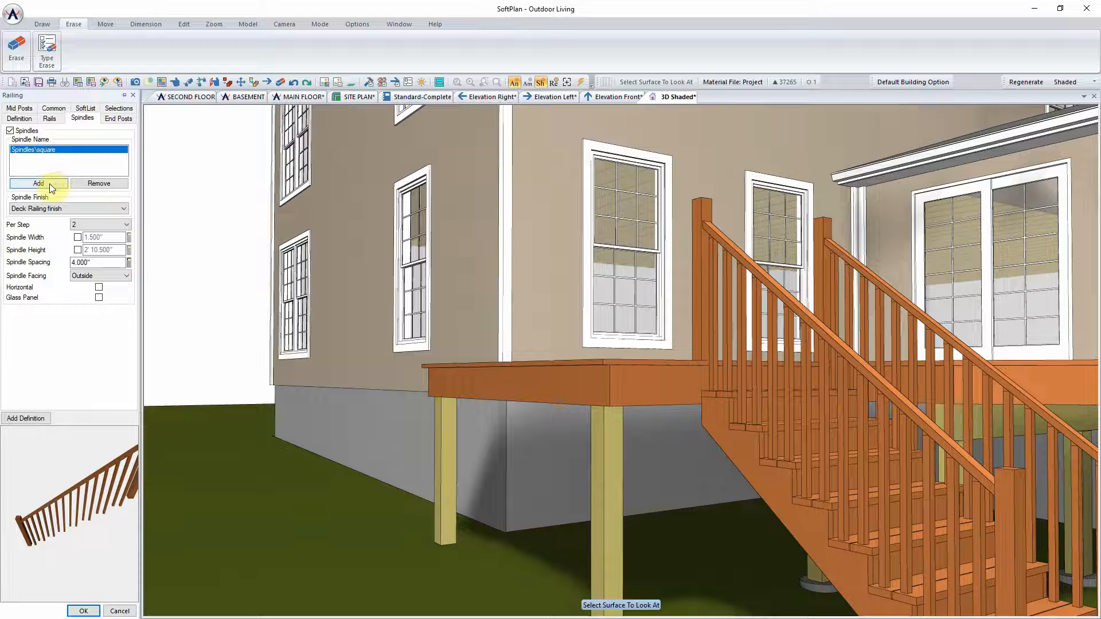
double_click(53, 150)
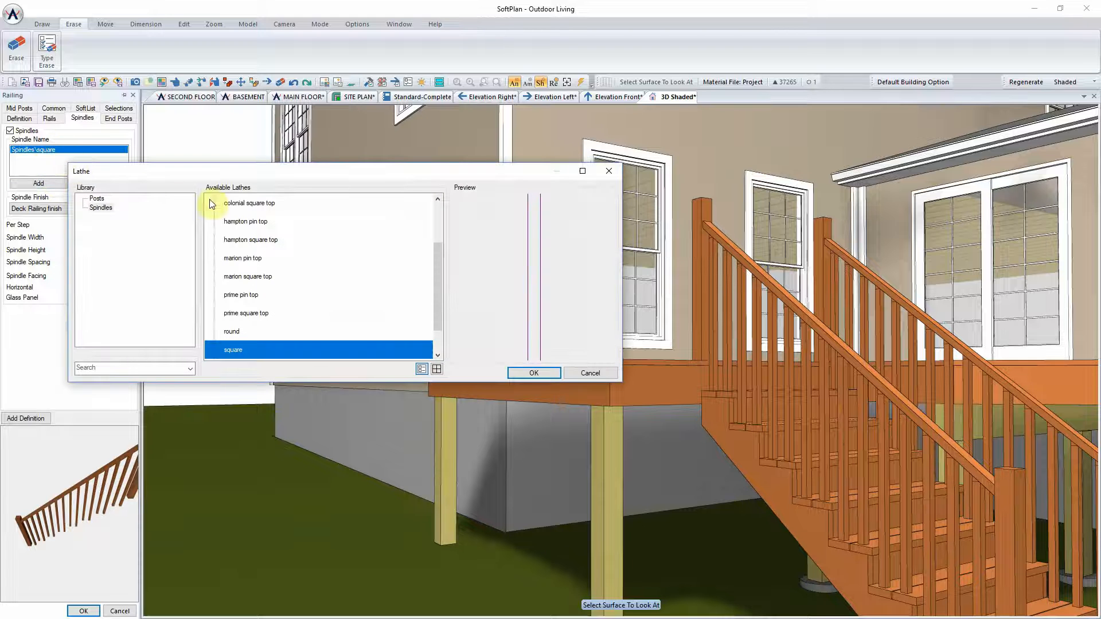
scroll(266, 305, "up", 2)
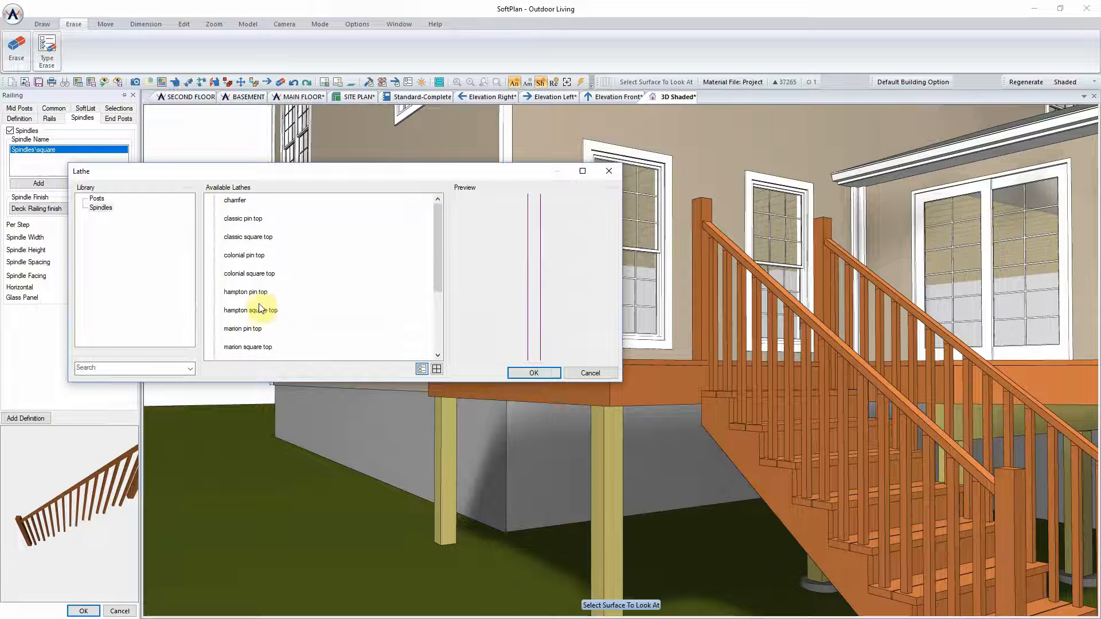
scroll(259, 304, "down", 2)
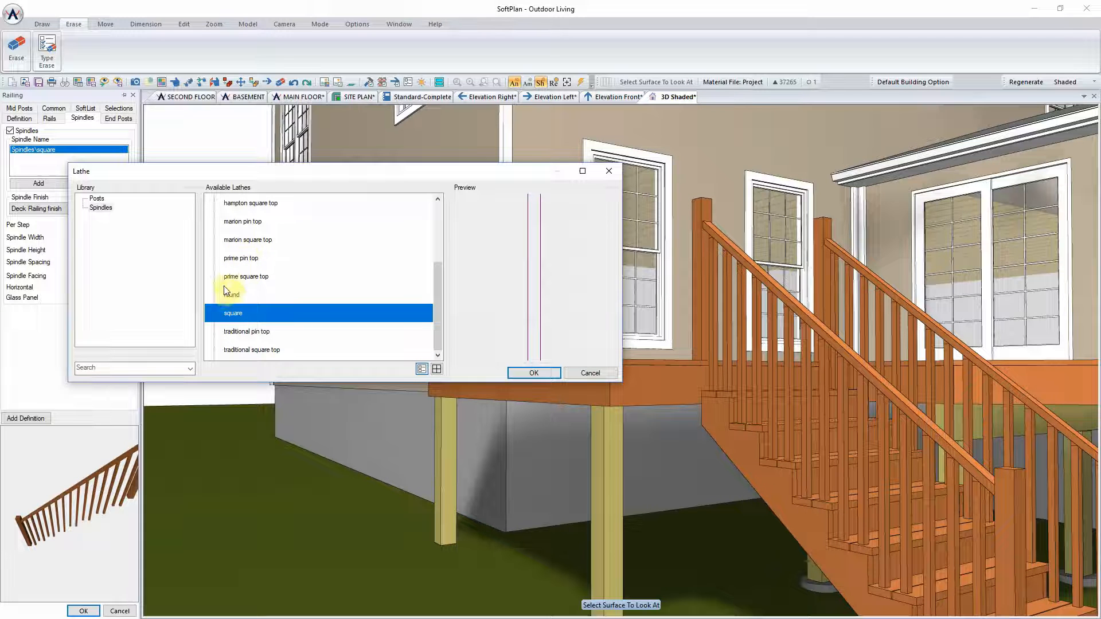
left_click(232, 295)
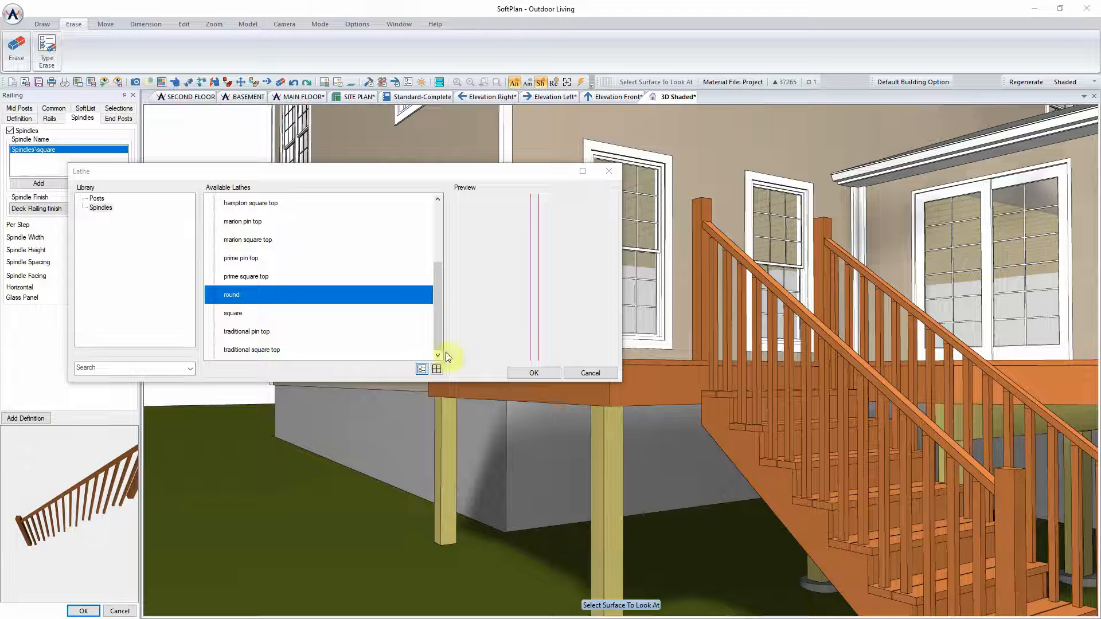
left_click(530, 371)
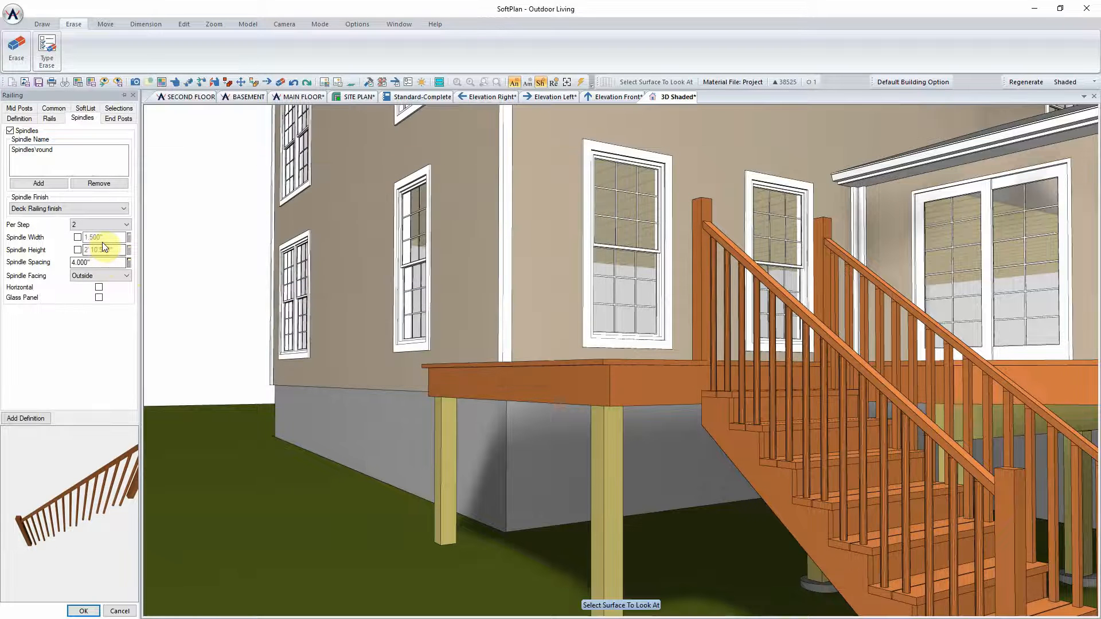
Override the railing's spindle width with 0.75".
left_click(78, 237)
type("0.75")
key("Return")
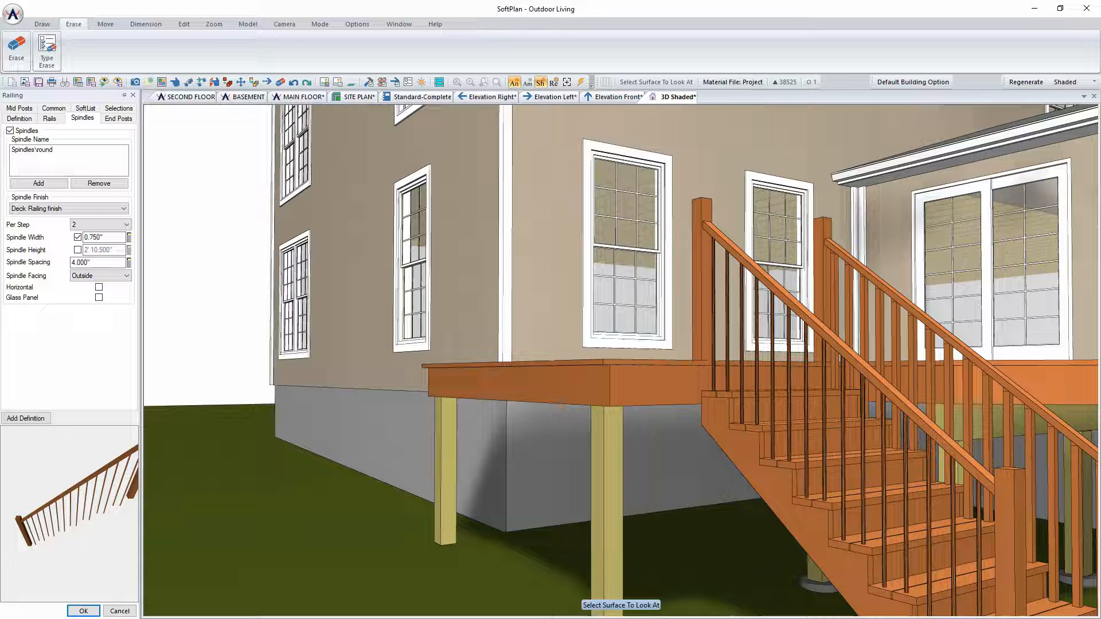
Change the railing's handrail profile to lambton.
left_click(49, 117)
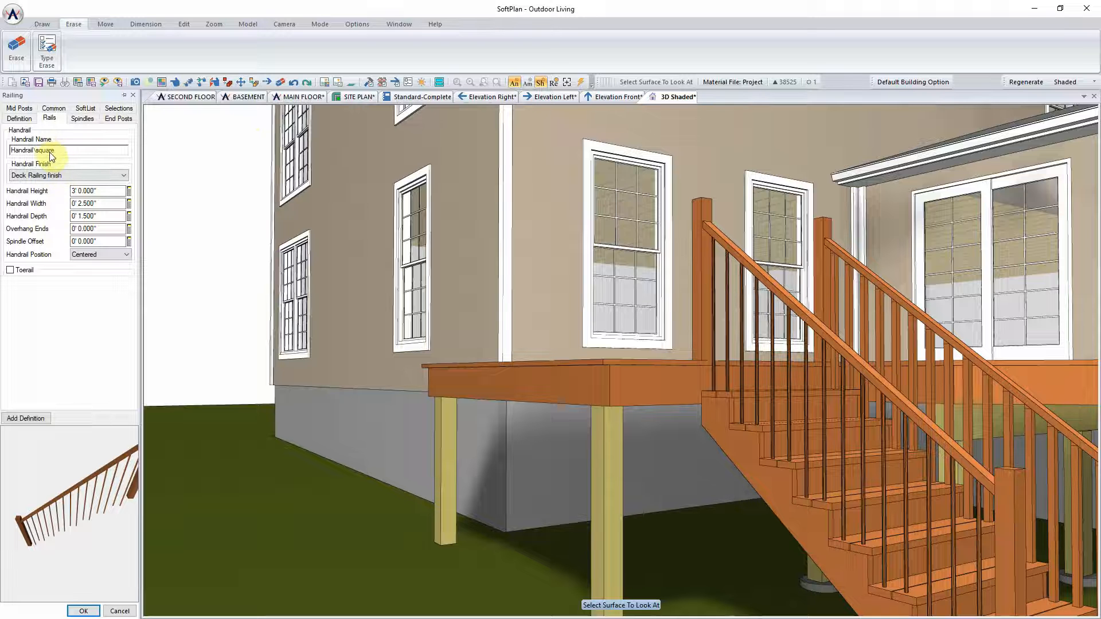
left_click(71, 150)
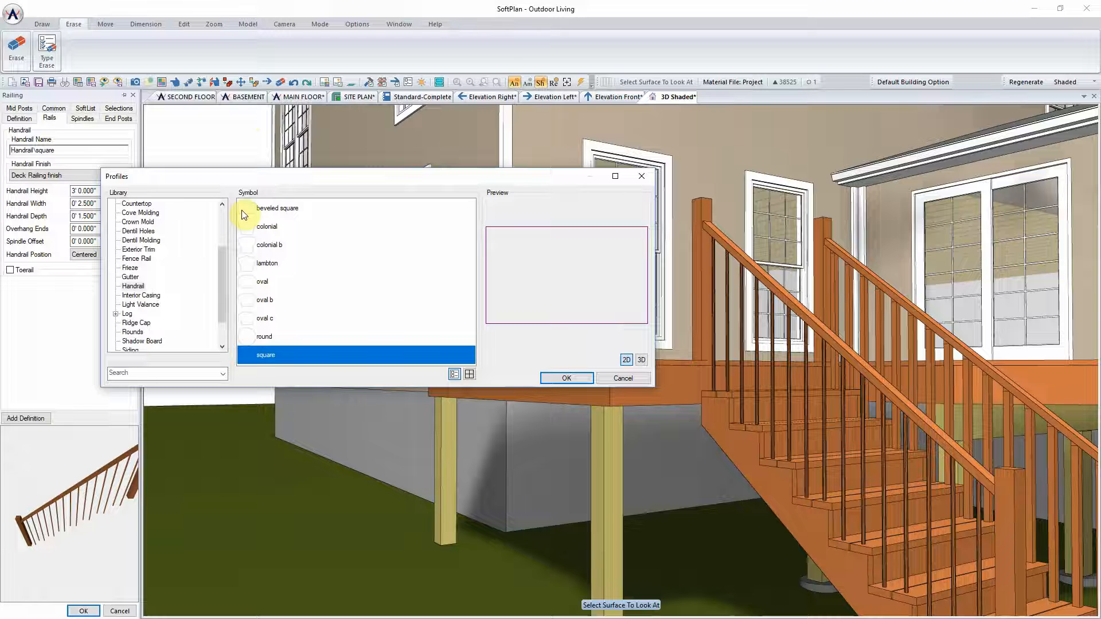
left_click(287, 263)
left_click(566, 378)
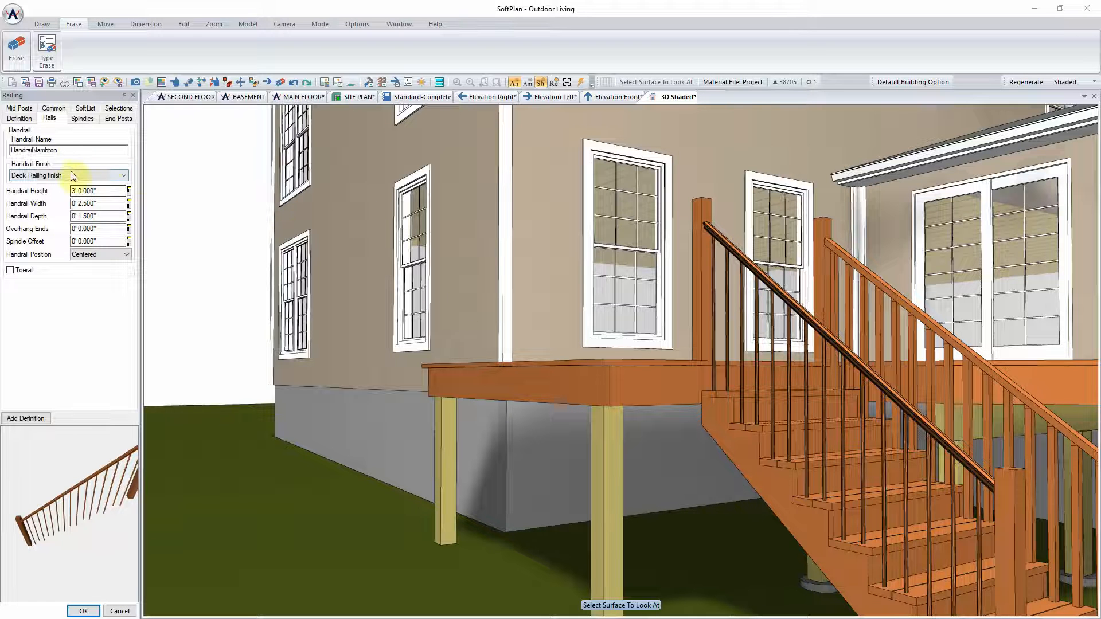
Add a toerail with the grooved decorative 1 profile to the railing, check the spindle settings, and accept the railing edits.
left_click(23, 270)
double_click(58, 290)
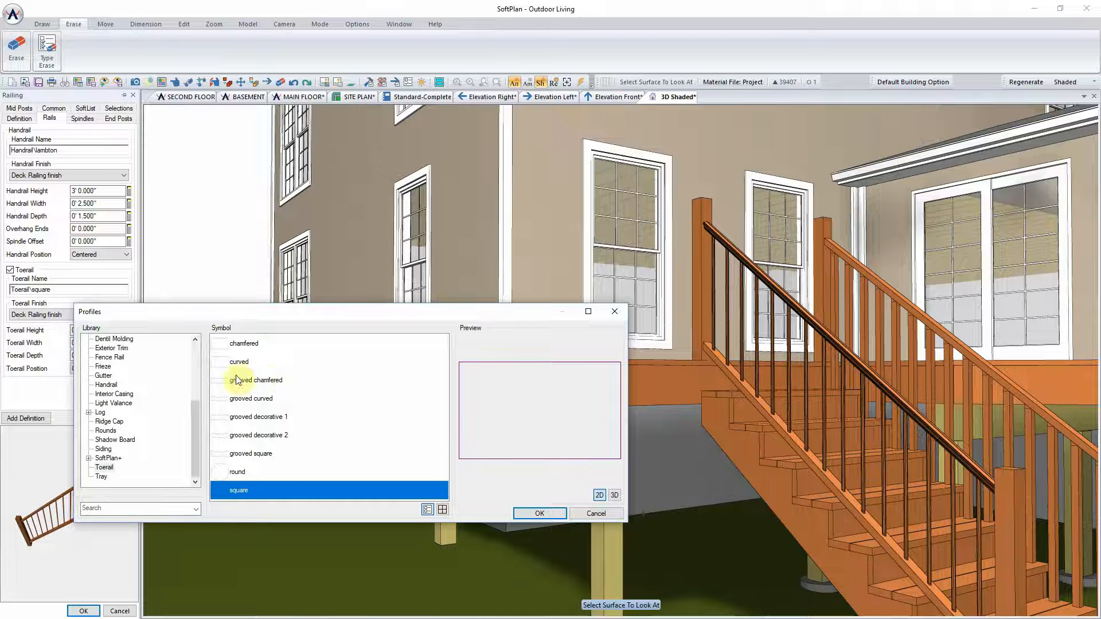
left_click(270, 422)
left_click(532, 512)
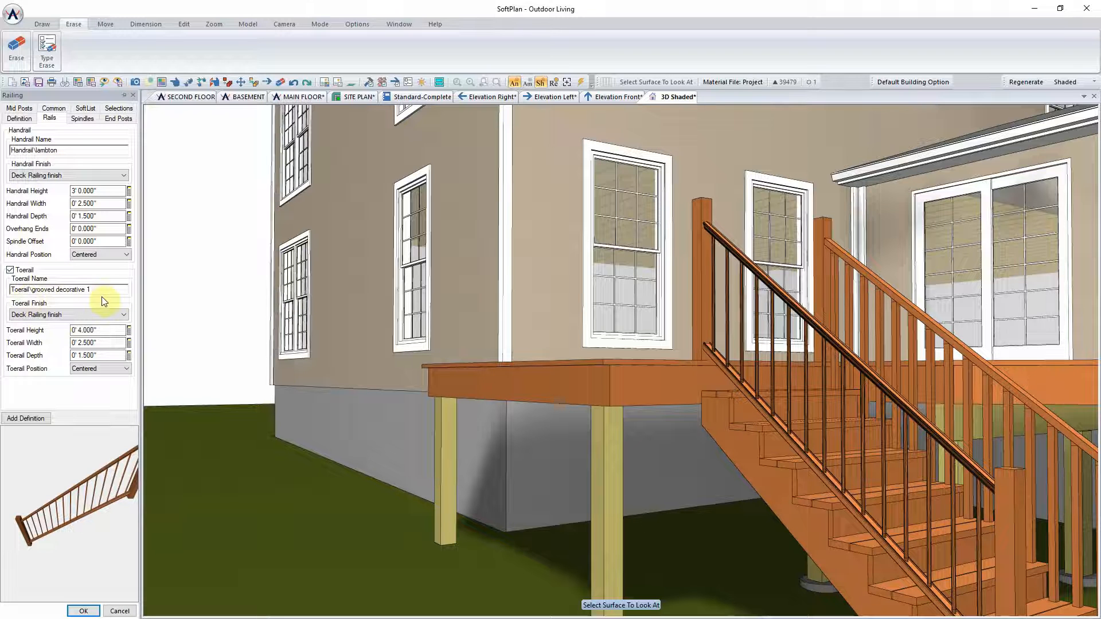
left_click(82, 118)
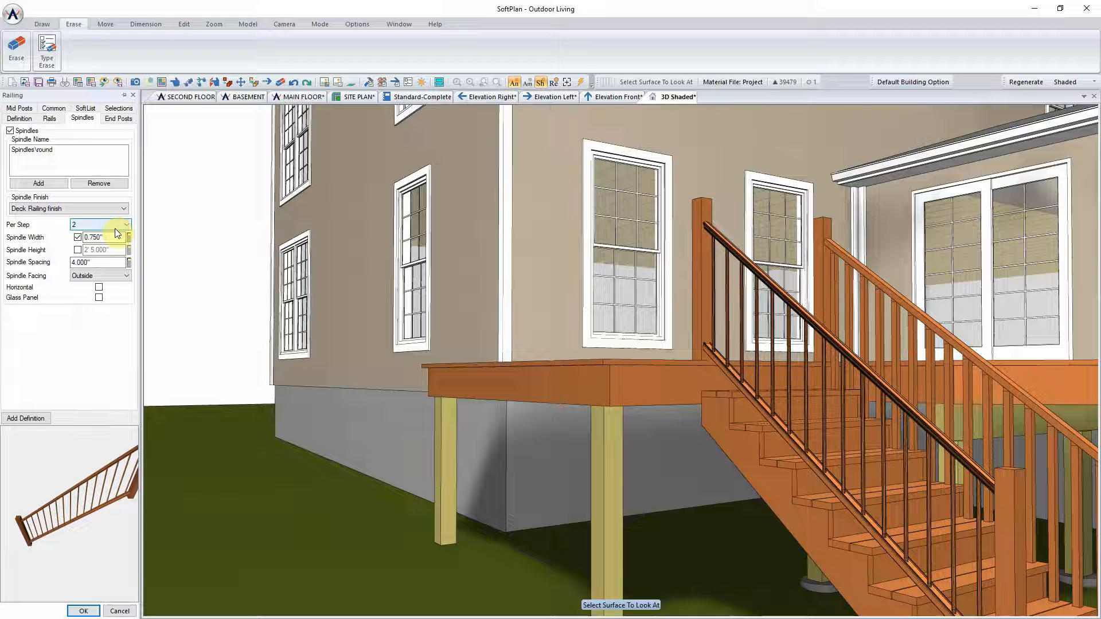
left_click(83, 610)
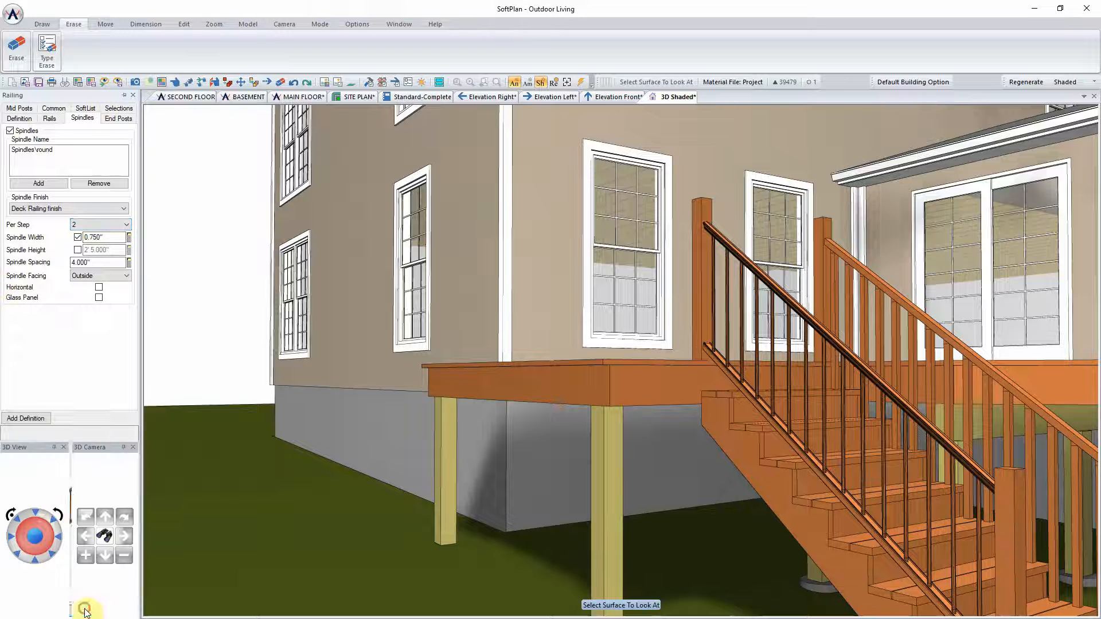
Repeat the railing edit on the stair's opposite rail and look over both finished rails in 3D.
right_click(821, 254)
left_click(865, 317)
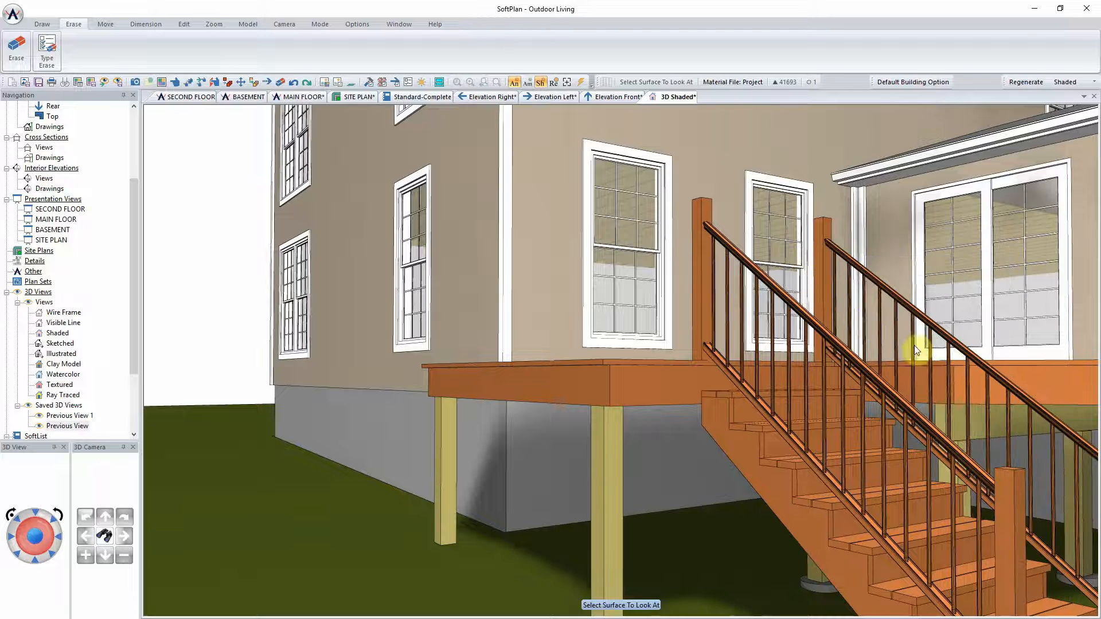
left_click(969, 373)
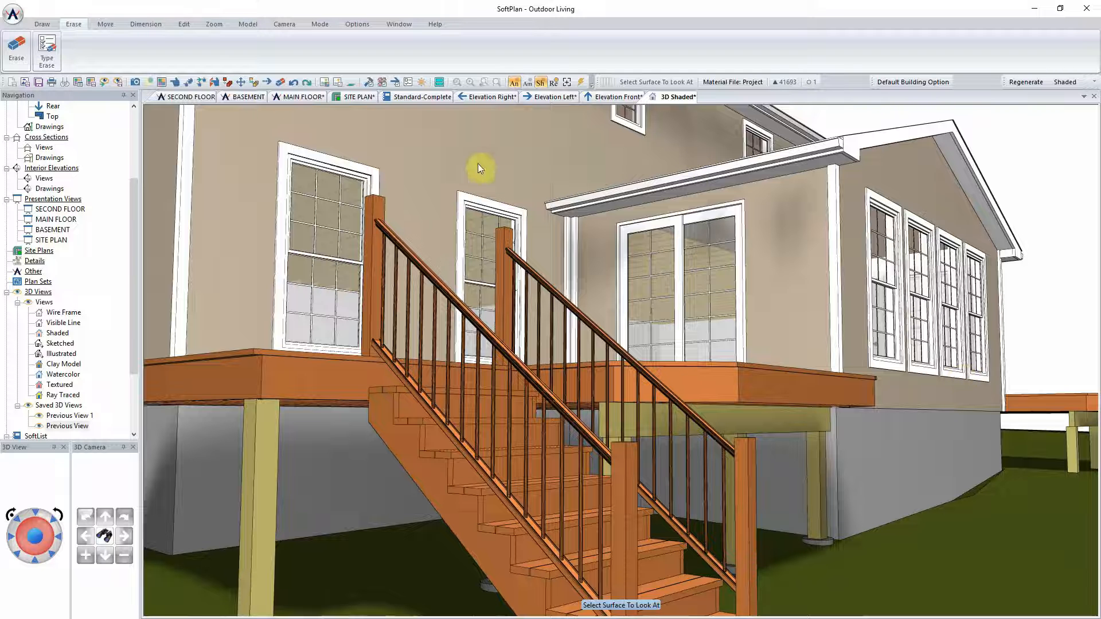
On the main floor plan, draw a deck rail matching the stair rail from the stair's upper-left post around the deck's outer corners to the house wall.
left_click(310, 97)
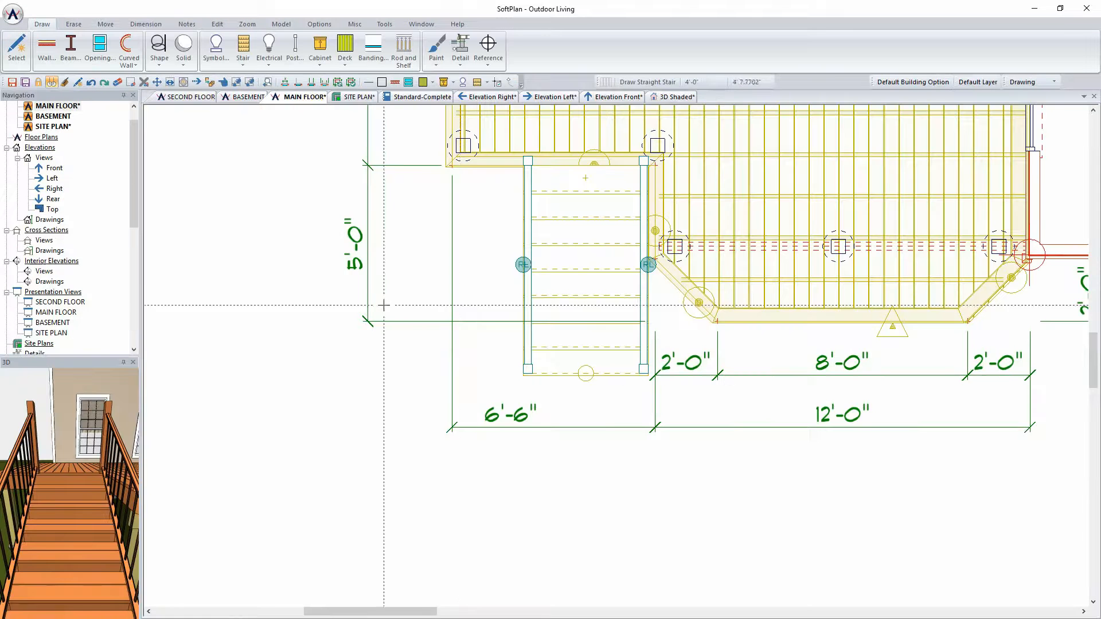
scroll(606, 358, "up", 3)
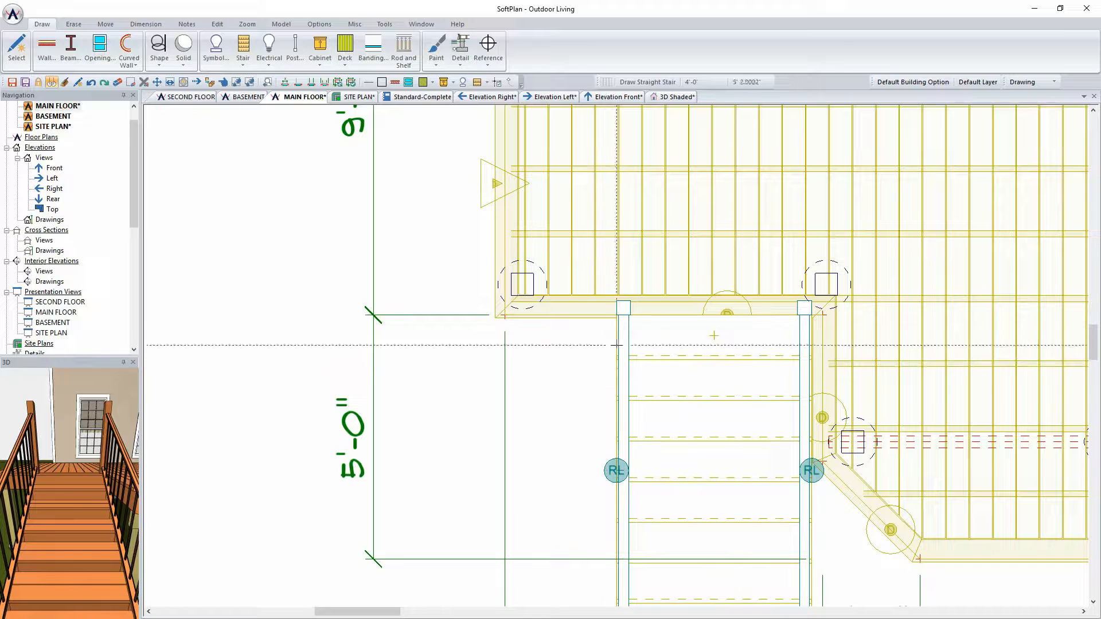
left_click(18, 46)
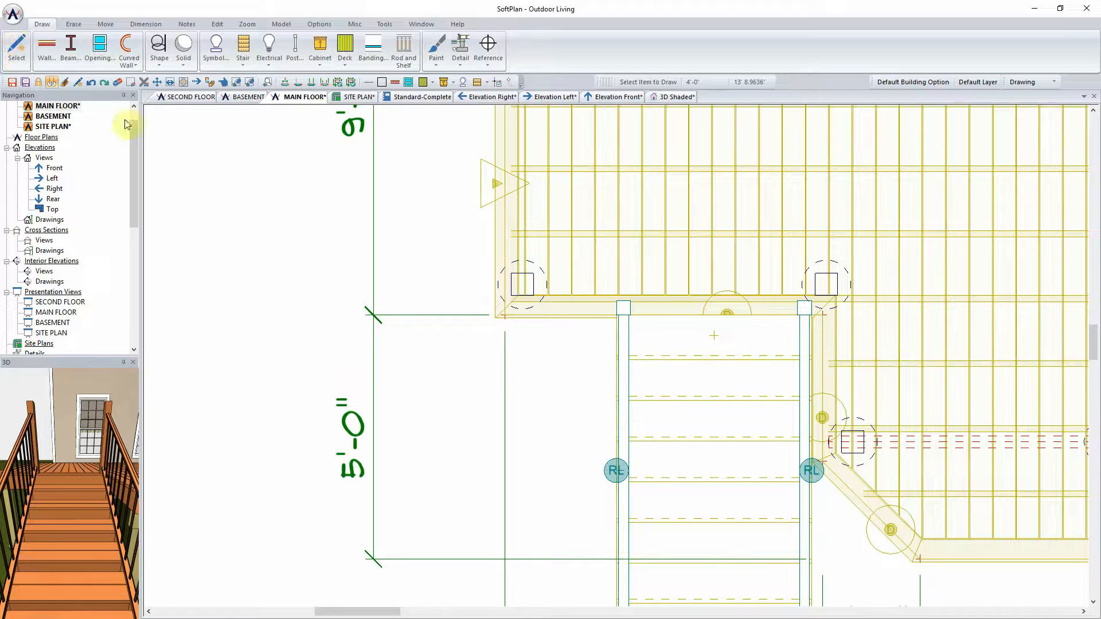
left_click(619, 330)
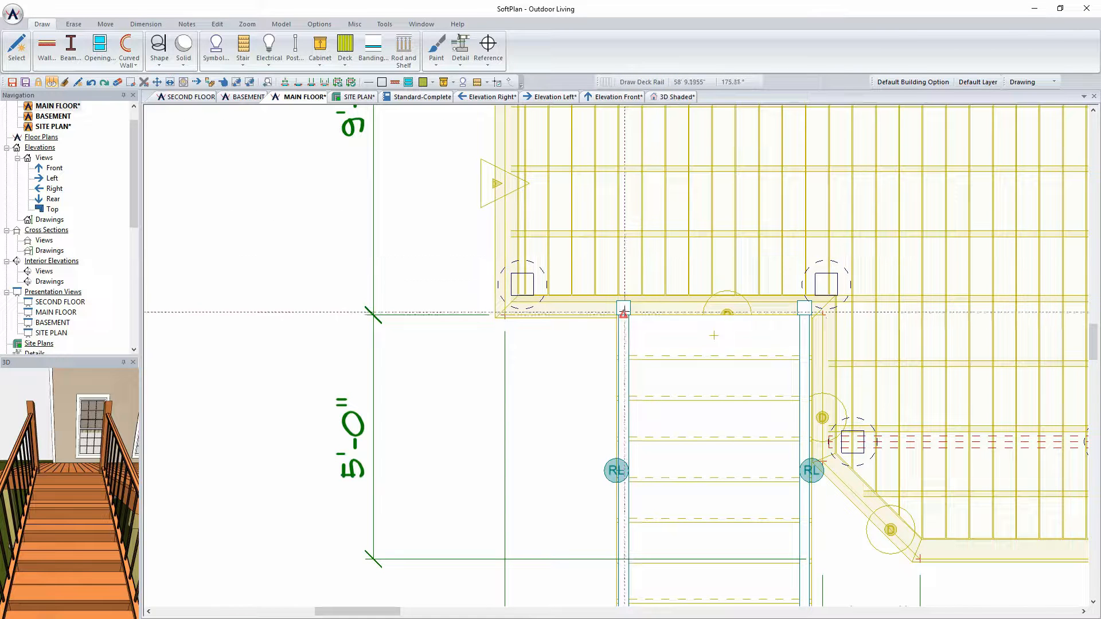
left_click(623, 308)
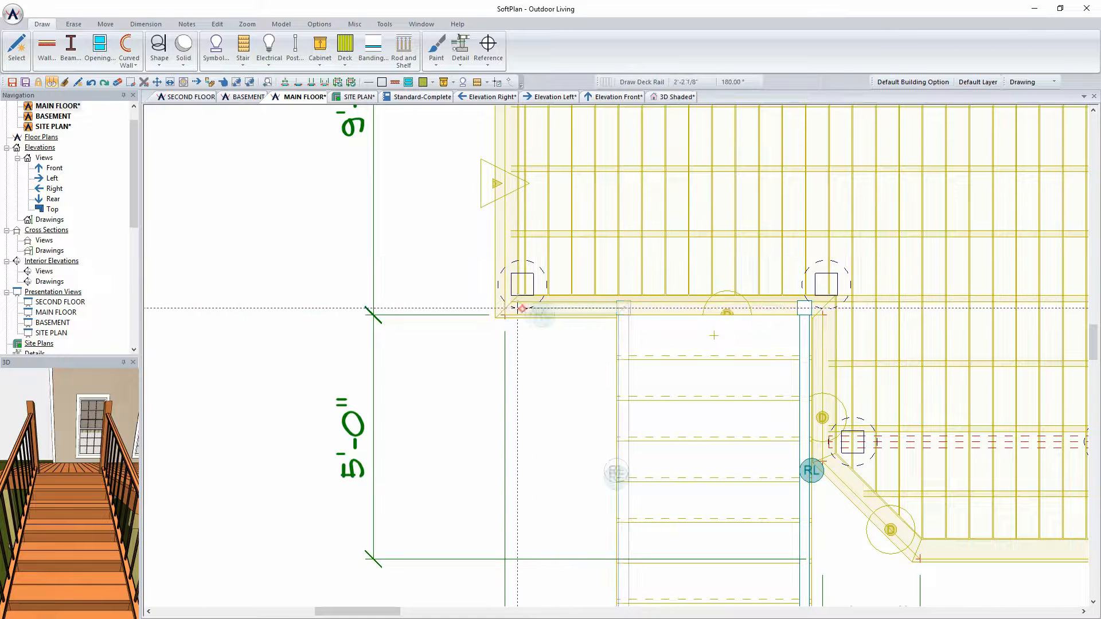
left_click(504, 308)
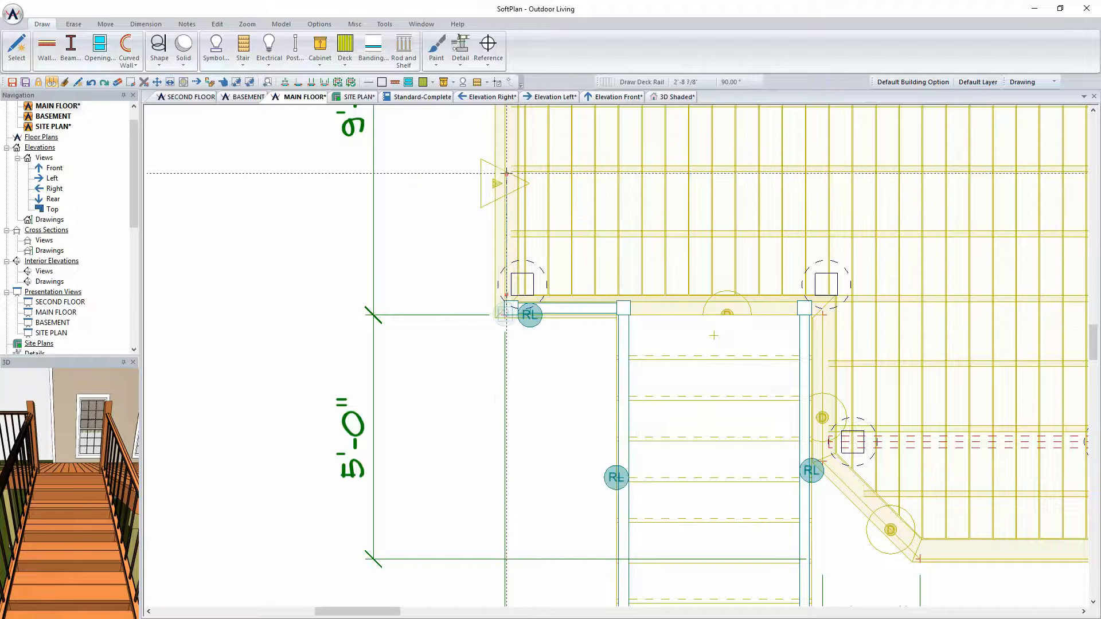
middle_click_drag(504, 148, 439, 454)
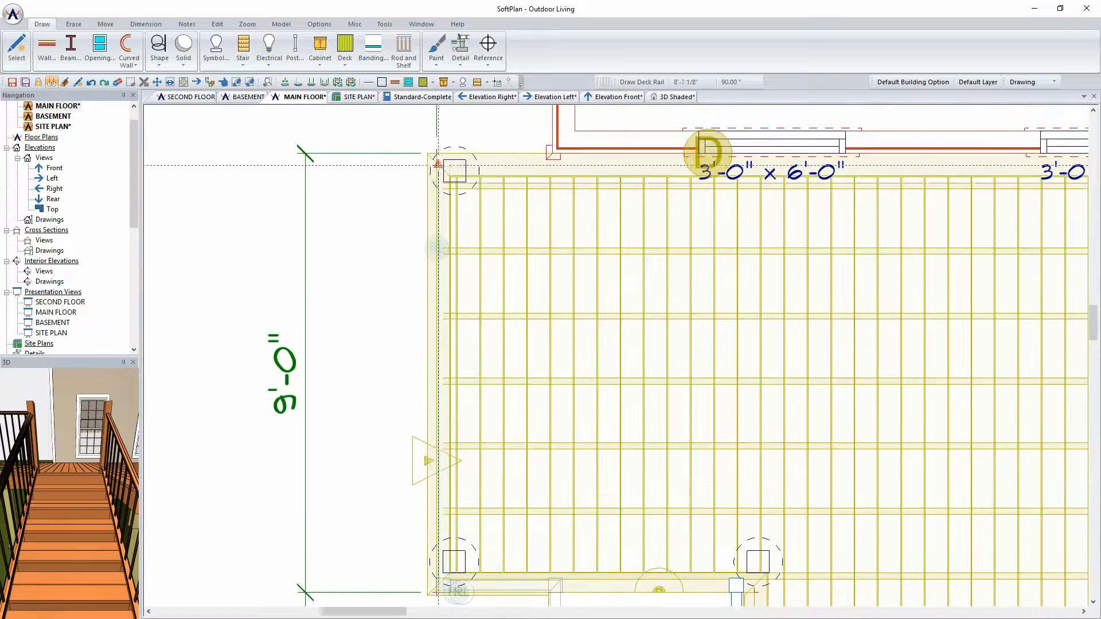
left_click(438, 164)
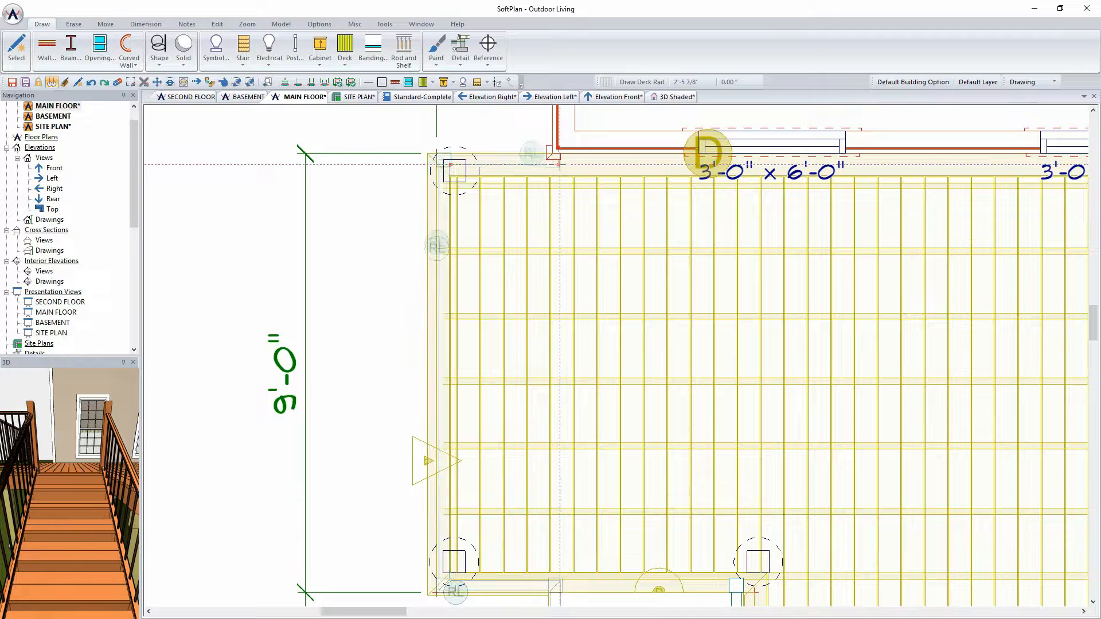
left_click(555, 165)
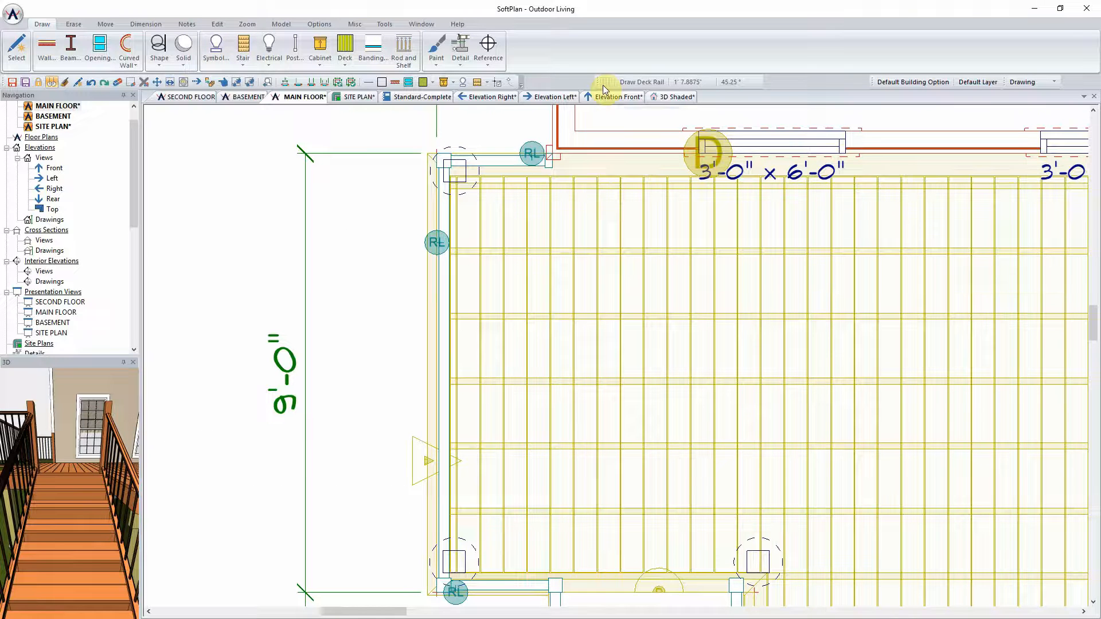
In 3D, add one square intermediate post to the smaller deck's long outer rail and accept the railing edit.
left_click(677, 98)
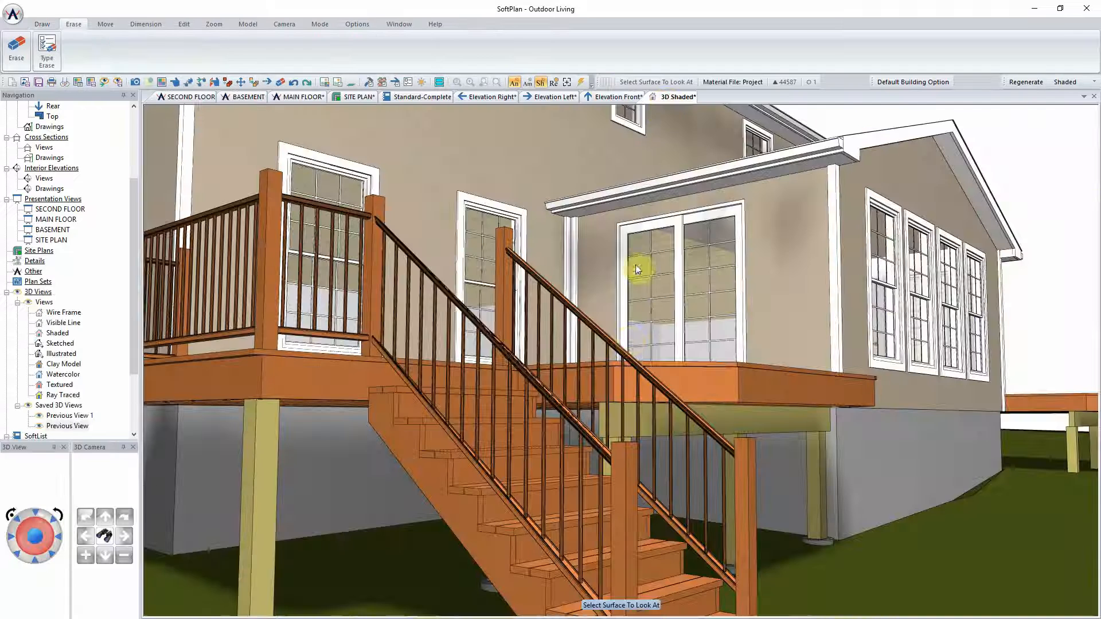
left_click(510, 333)
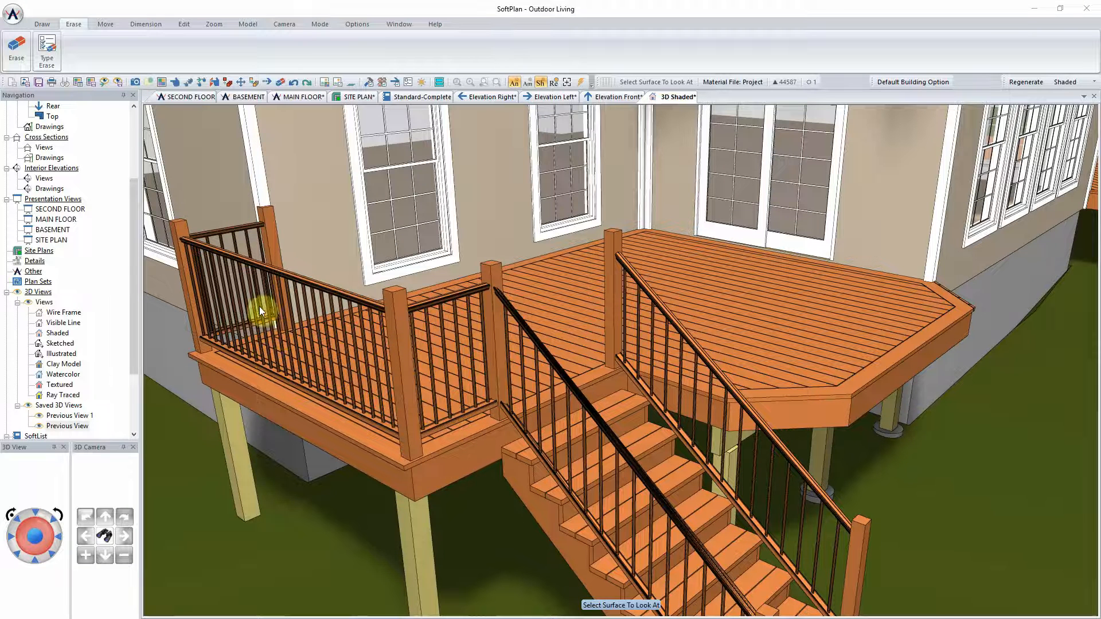
left_click(291, 364)
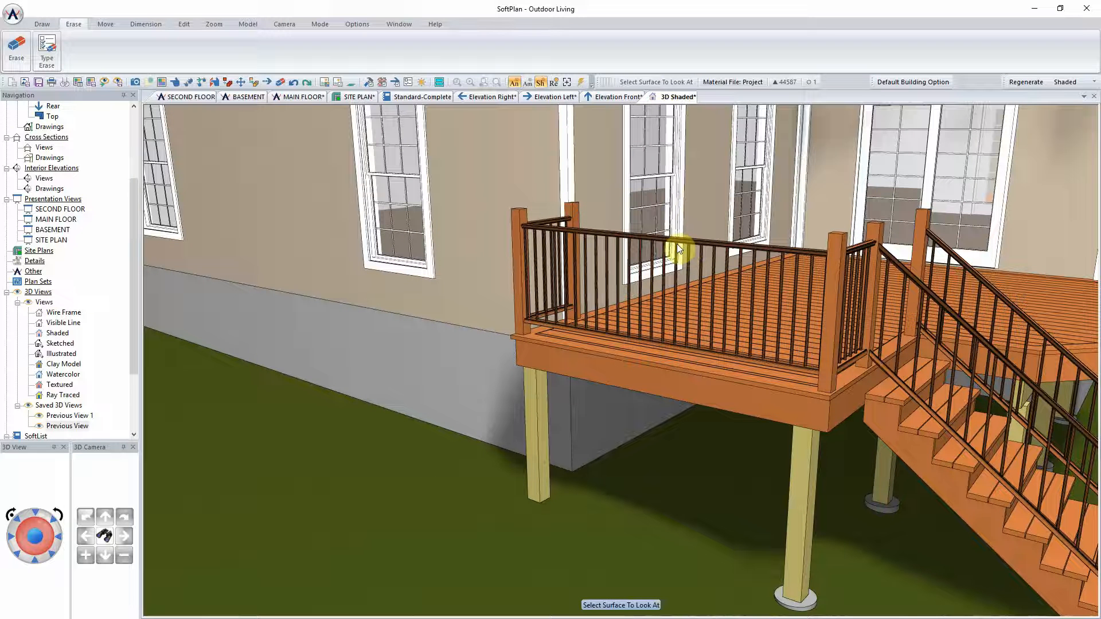
right_click(676, 239)
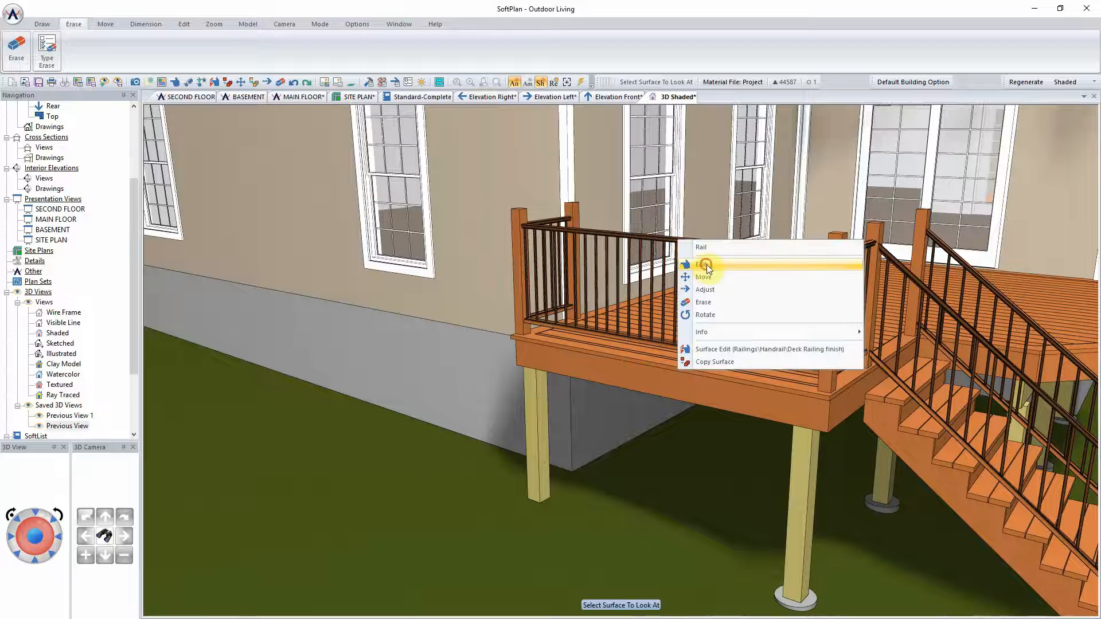
left_click(705, 265)
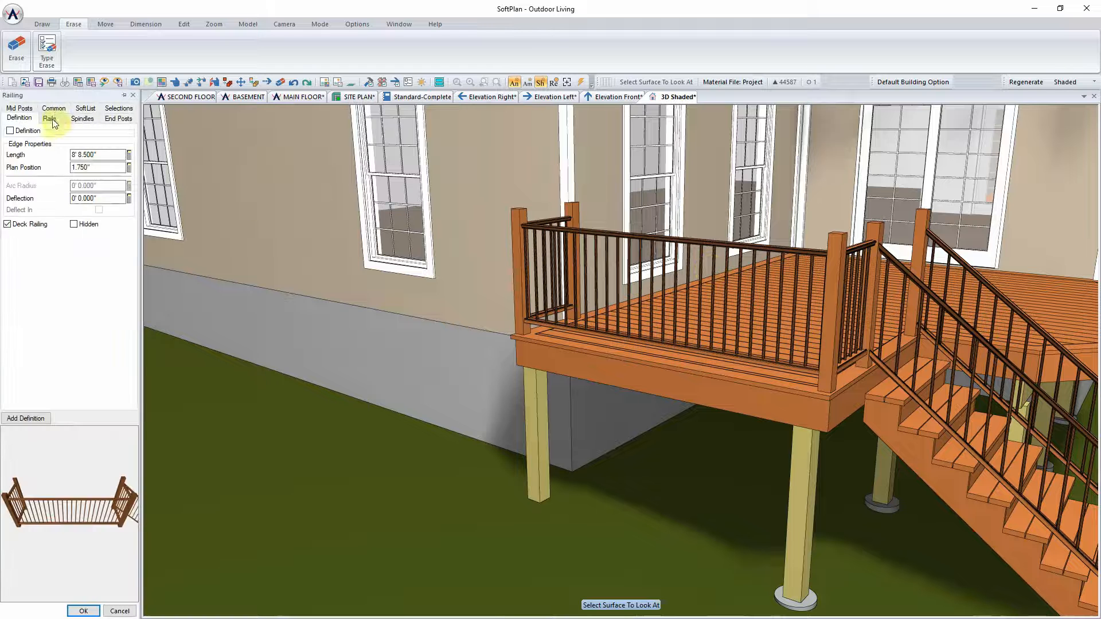
left_click(24, 110)
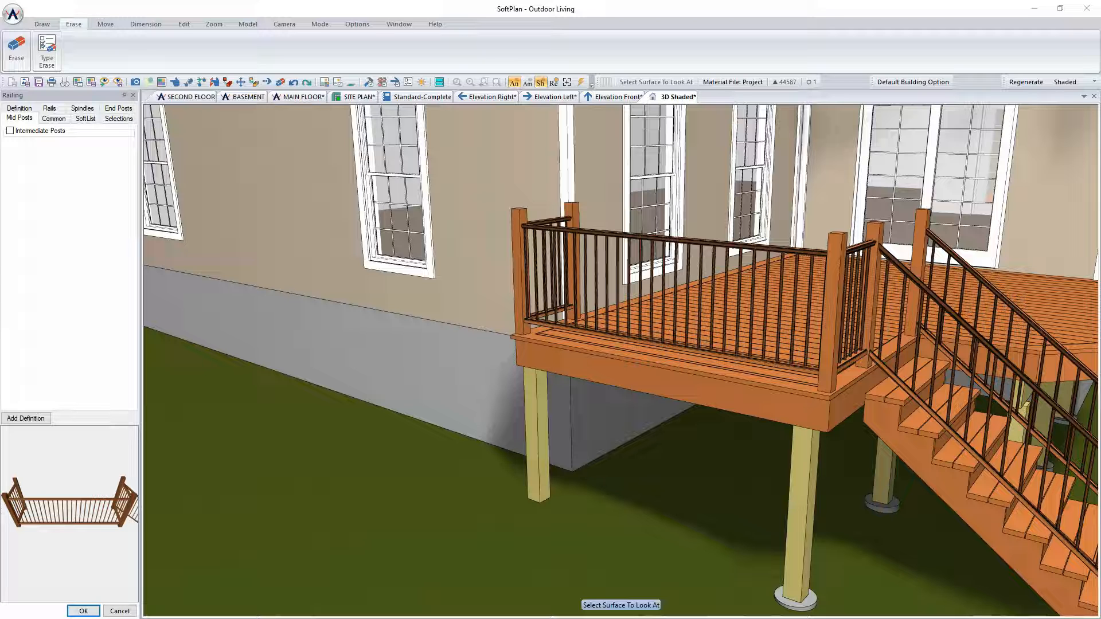
left_click(25, 130)
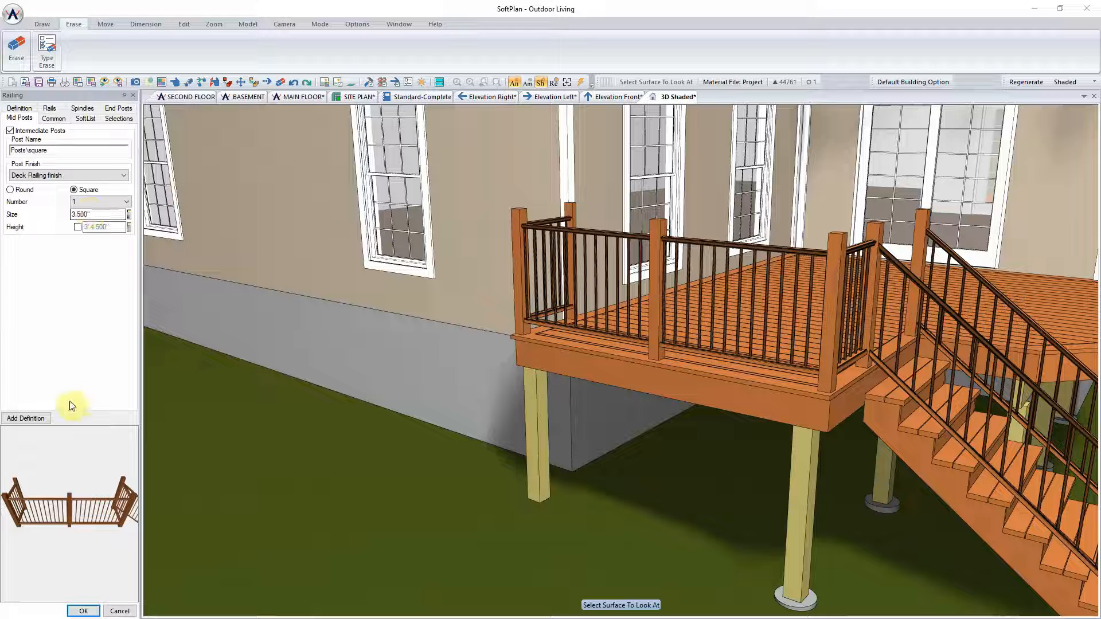
left_click(85, 611)
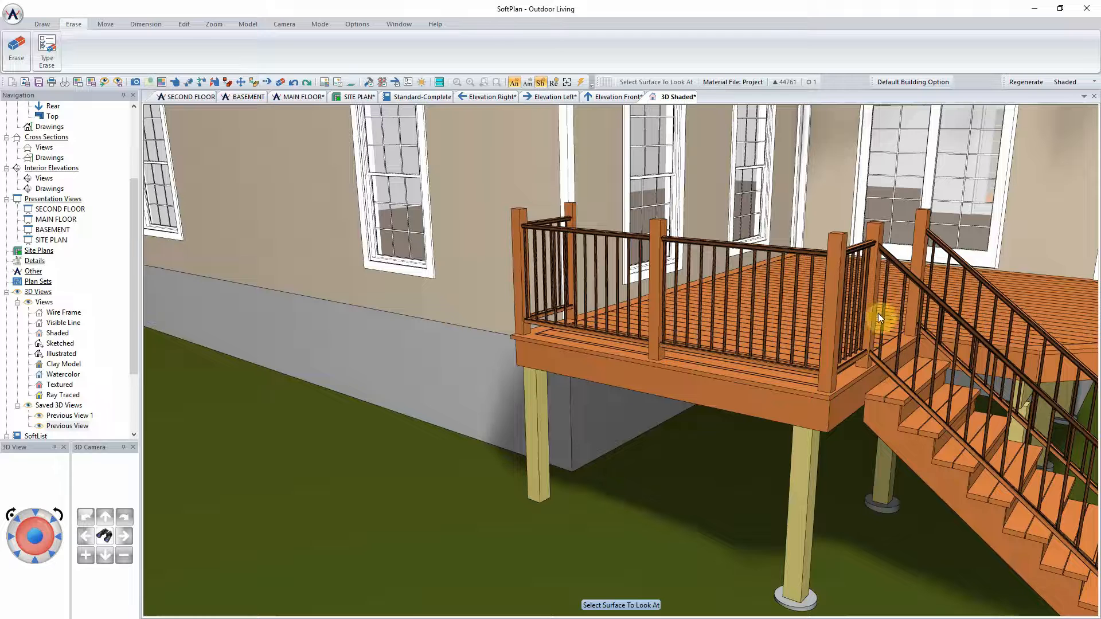
On the main floor plan, draw a matching deck rail from the stair's upper-right post around the larger deck's angled edges to the house corner.
left_click(299, 97)
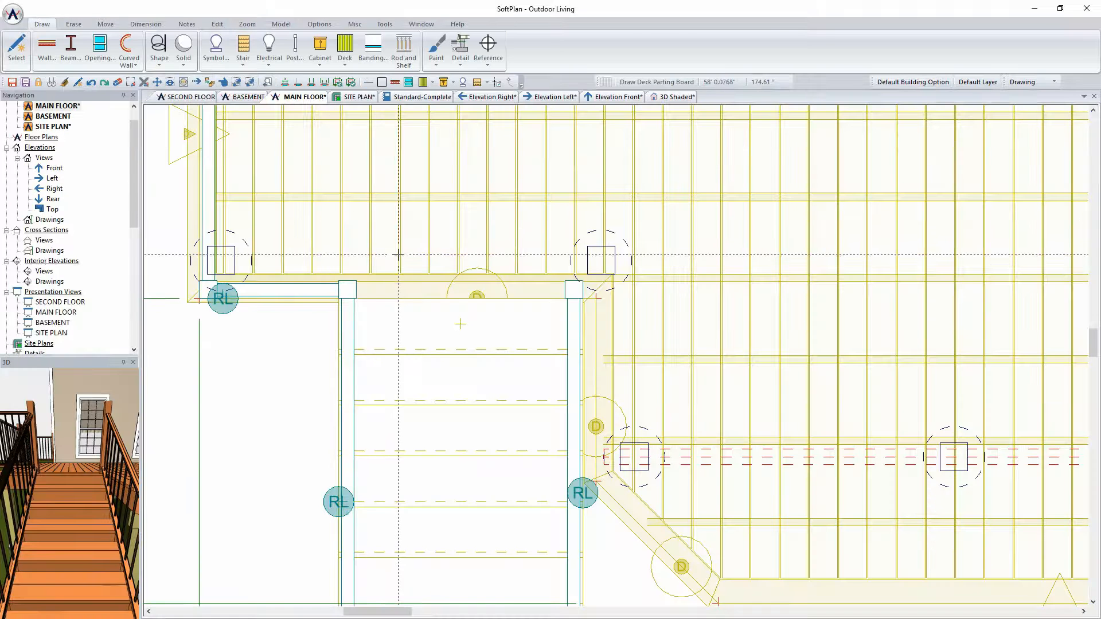
right_click(573, 335)
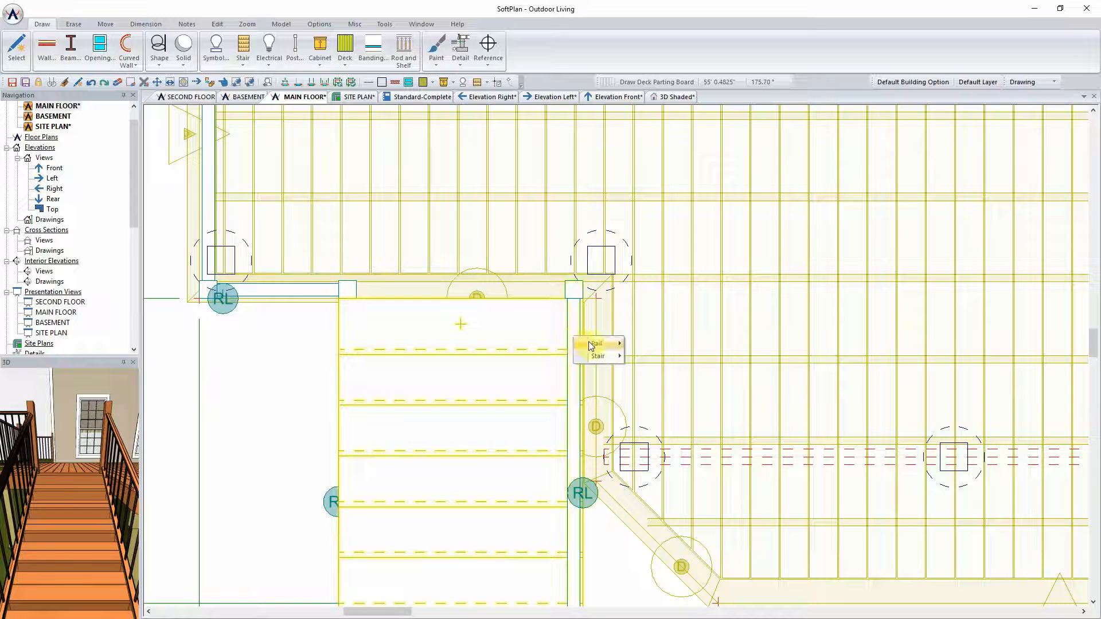
mouse_move(599, 343)
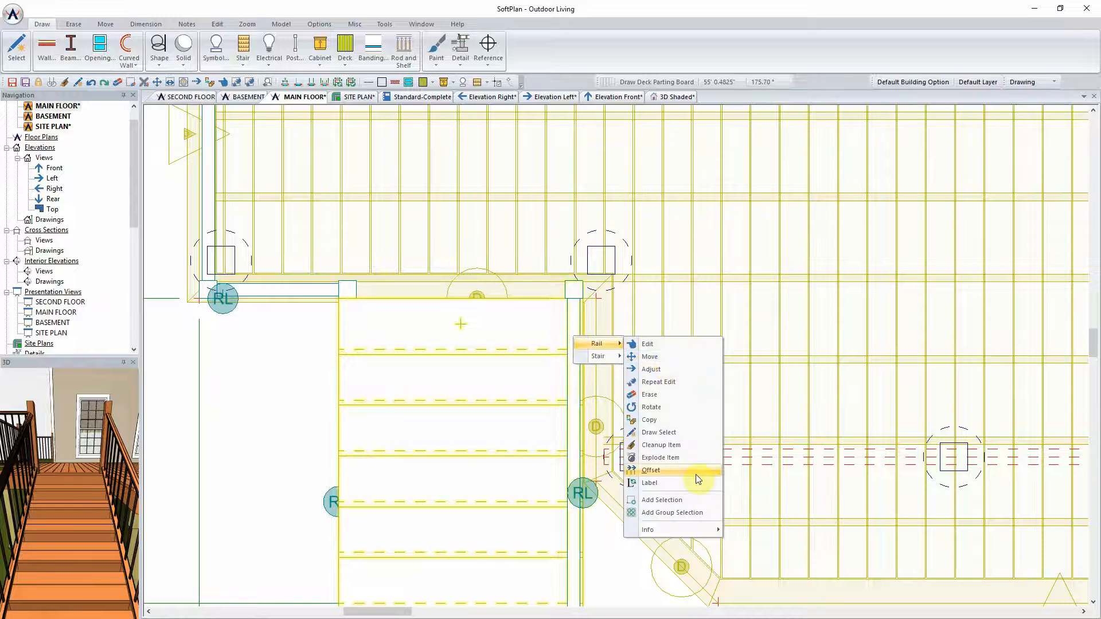
left_click(682, 433)
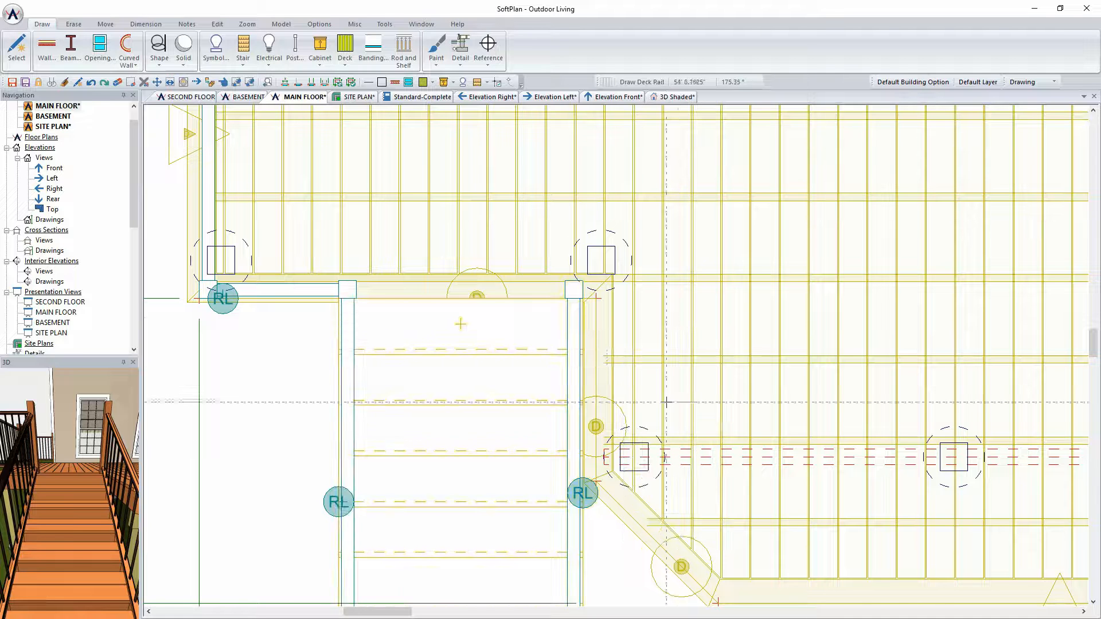
left_click(573, 289)
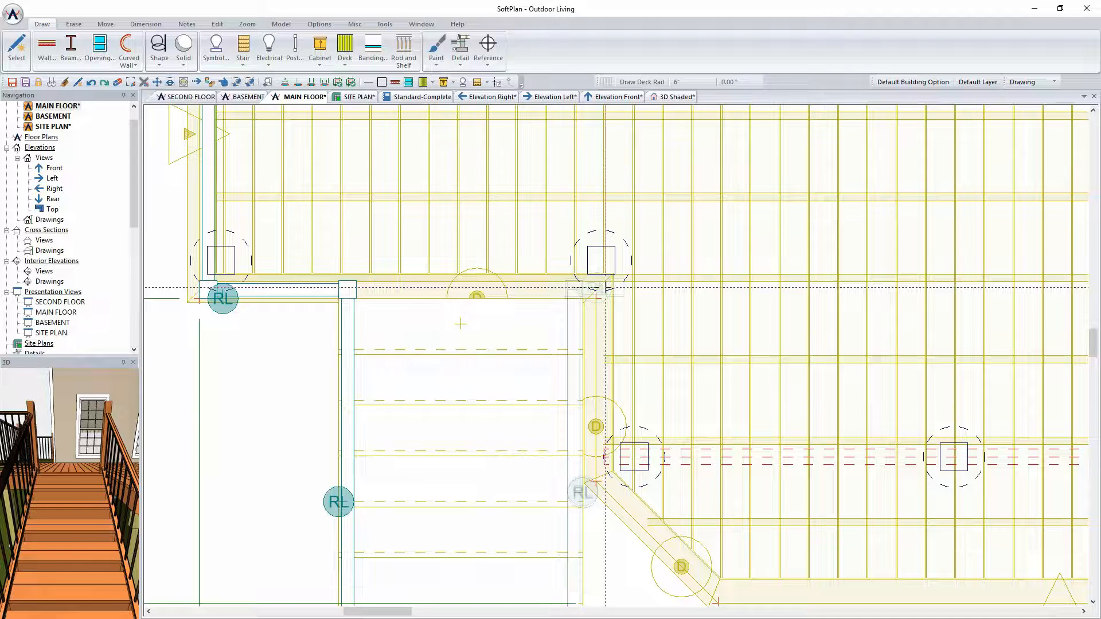
left_click(605, 474)
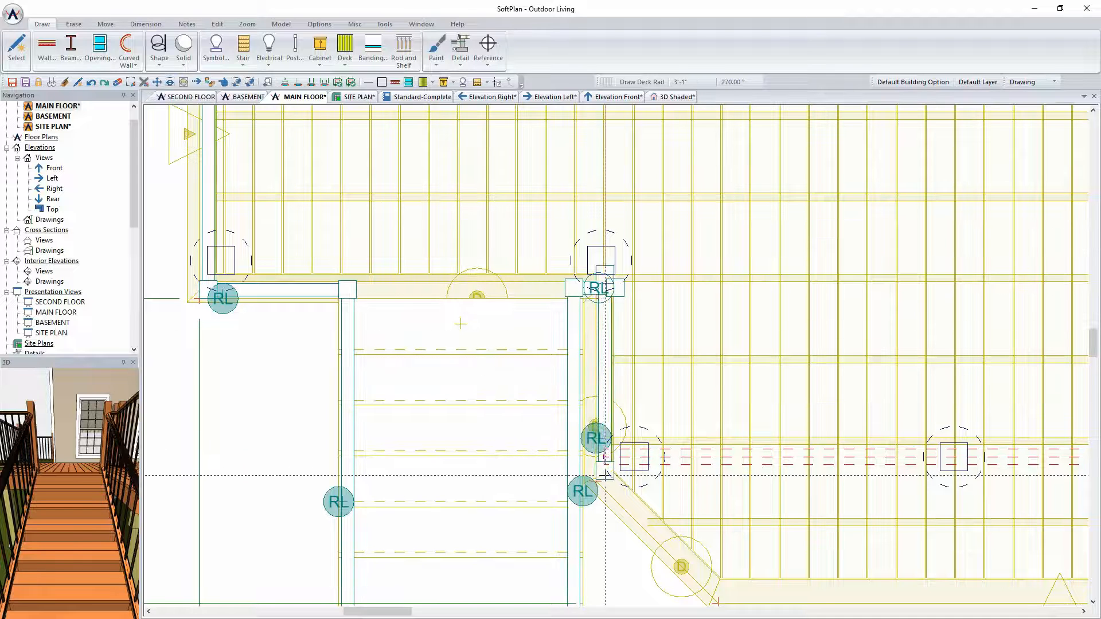
left_click(717, 591)
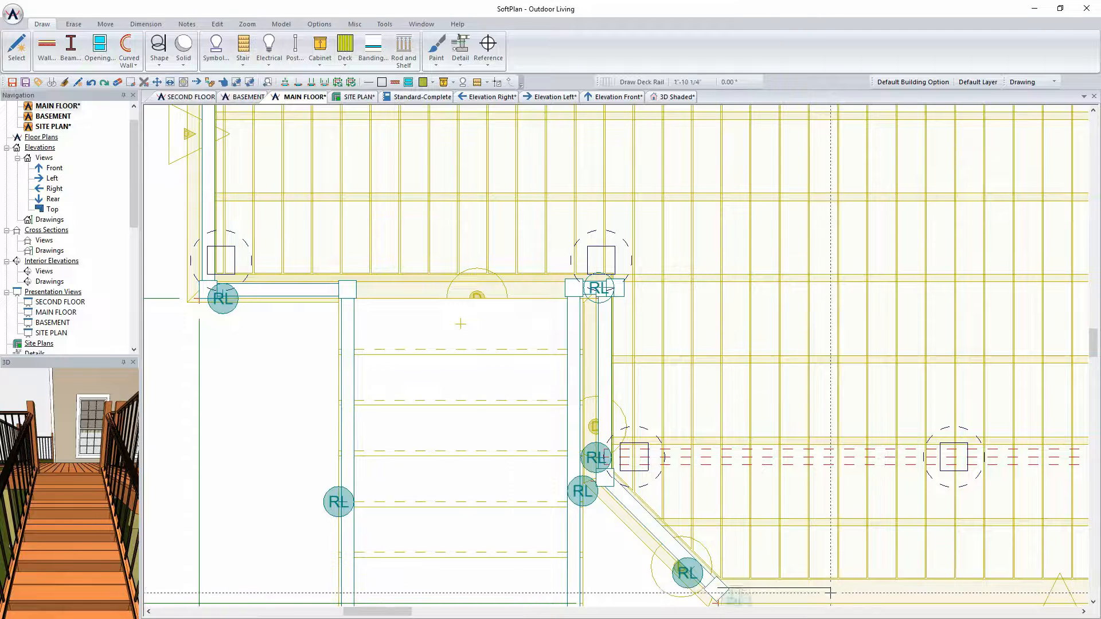
middle_click_drag(796, 576, 665, 549)
scroll(479, 427, "down", 2)
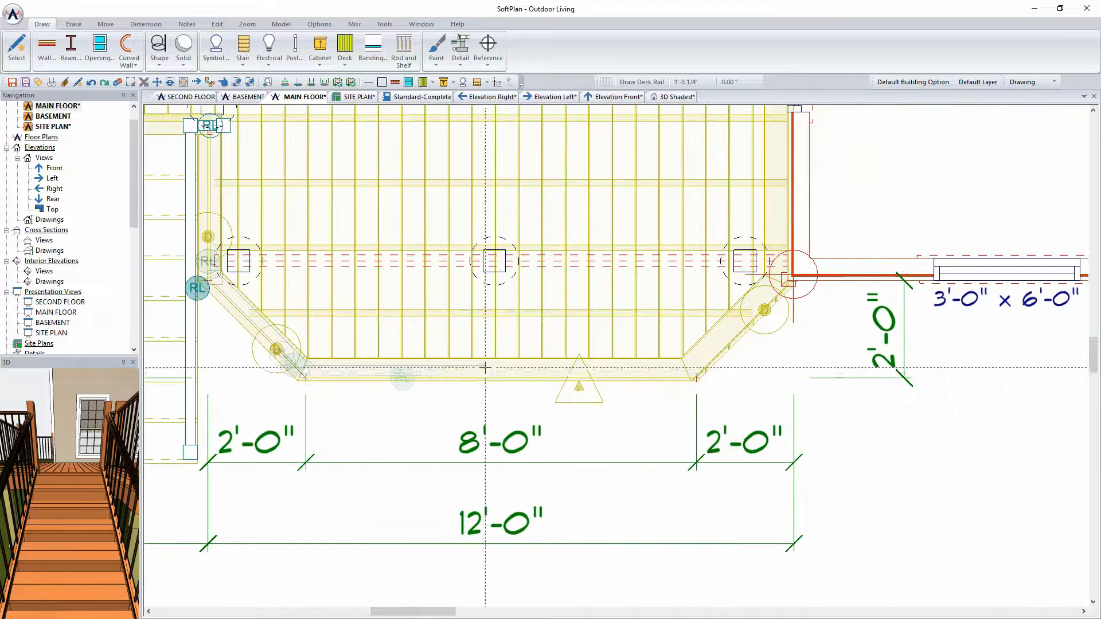
left_click(694, 374)
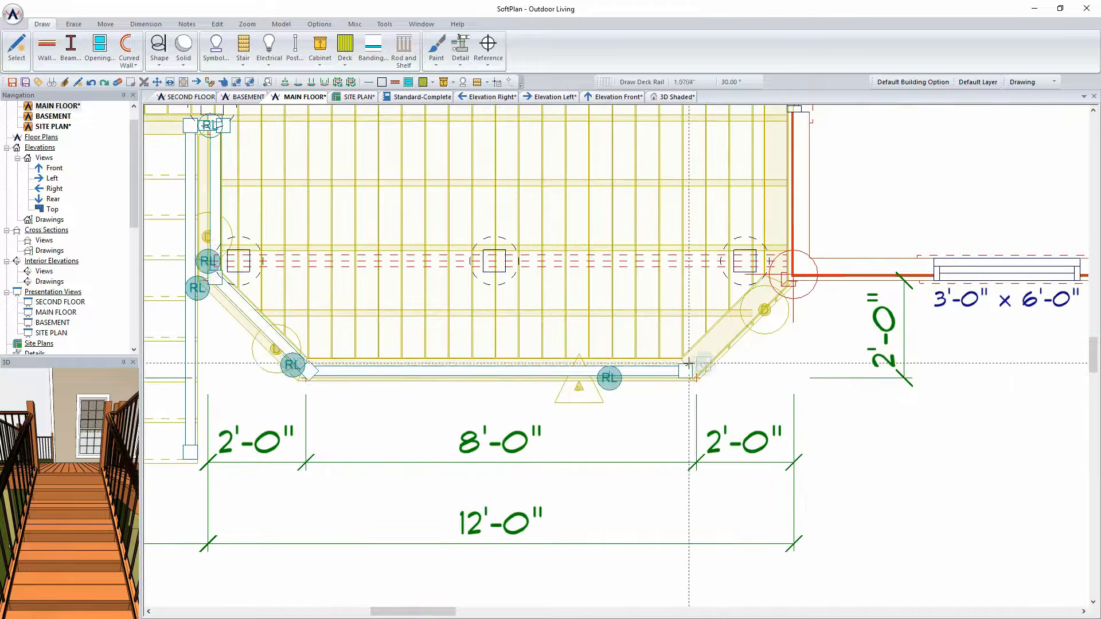
left_click(793, 268)
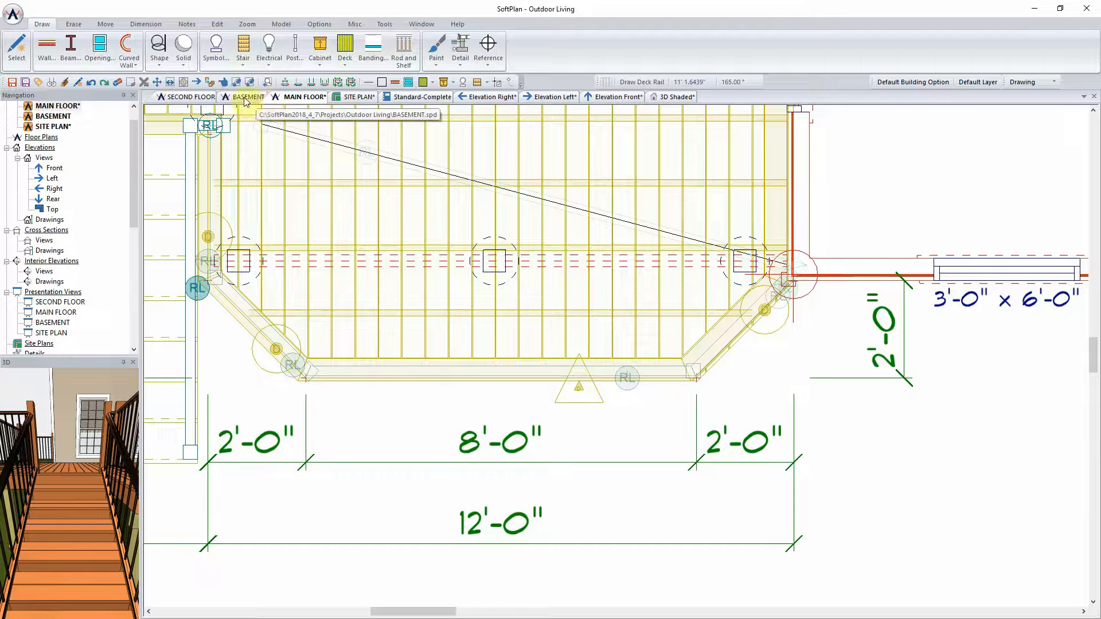
In 3D, add one square intermediate post to the larger deck's long front rail and accept the railing edit.
left_click(667, 99)
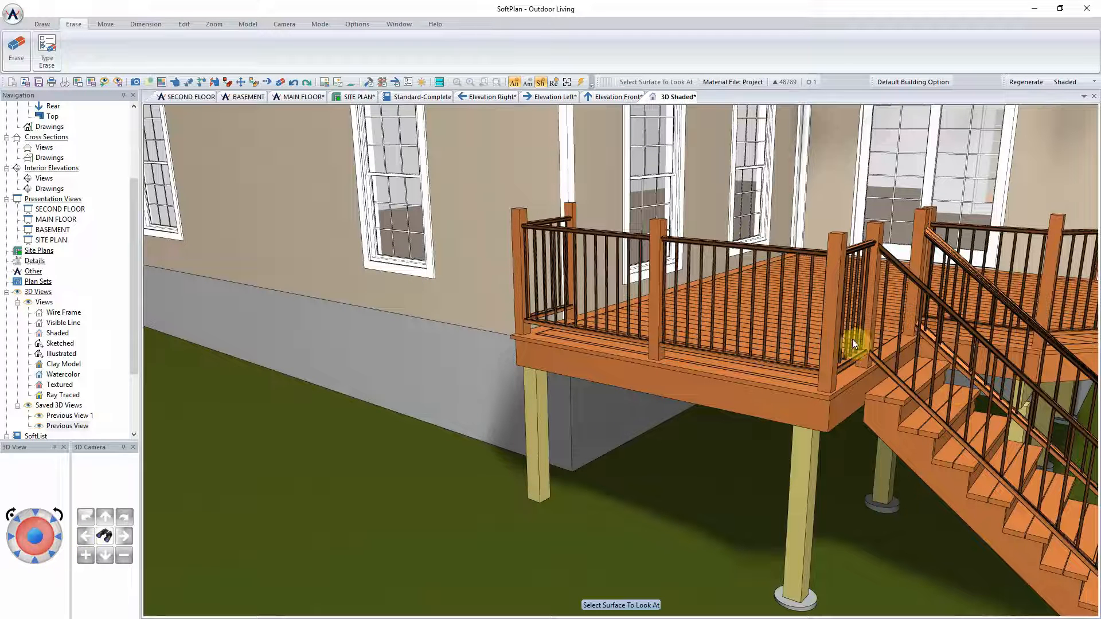
left_click(123, 536)
left_click(124, 537)
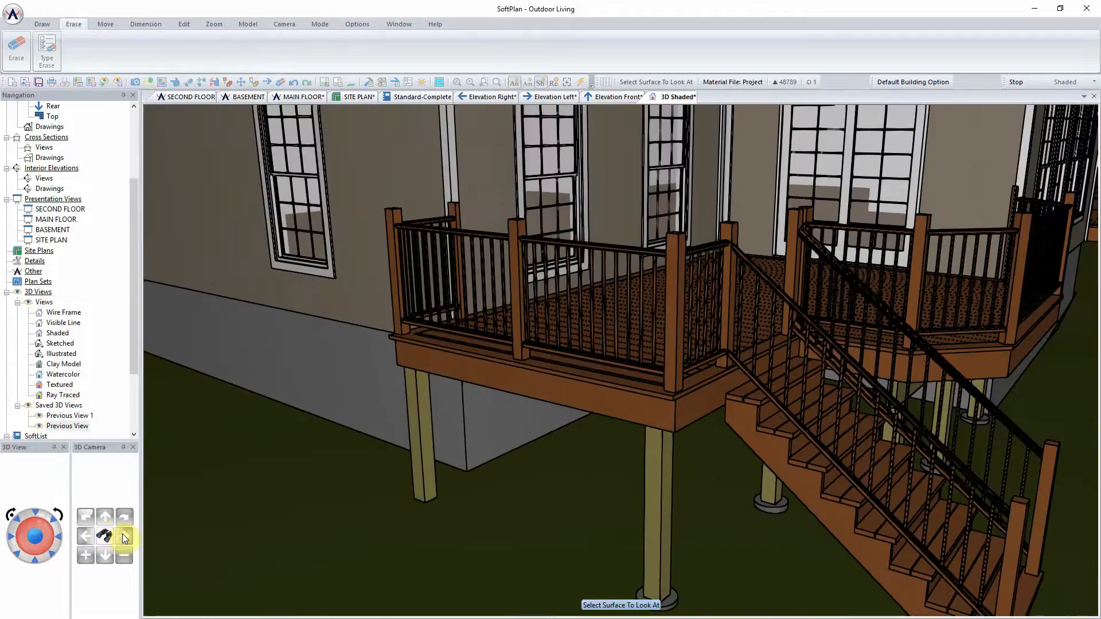
left_click(124, 538)
left_click(125, 538)
left_click(124, 538)
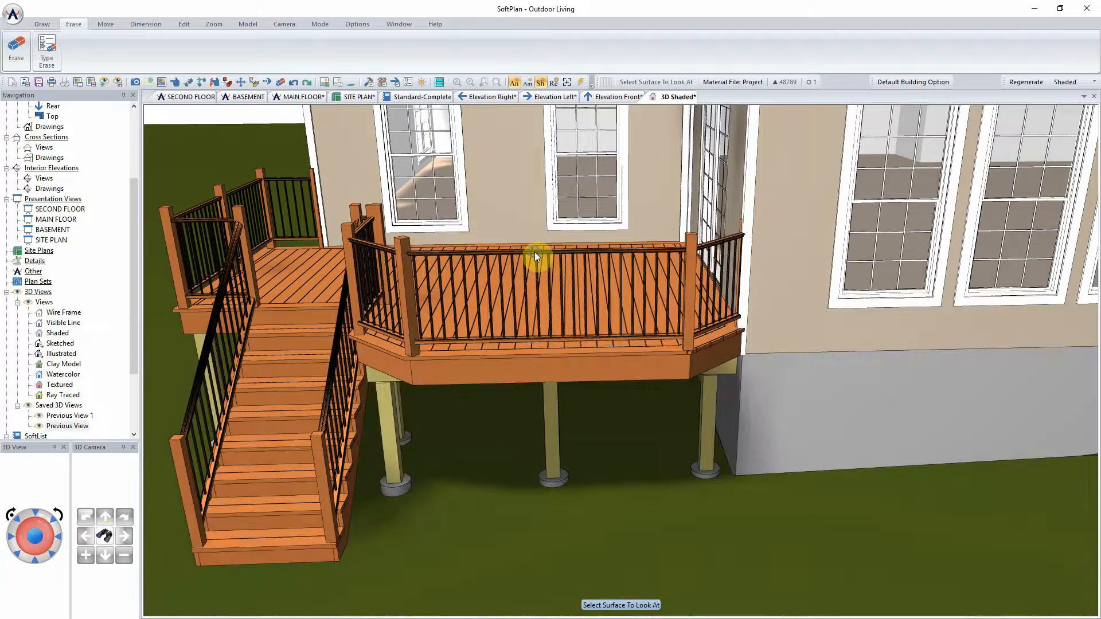
right_click(534, 252)
left_click(562, 277)
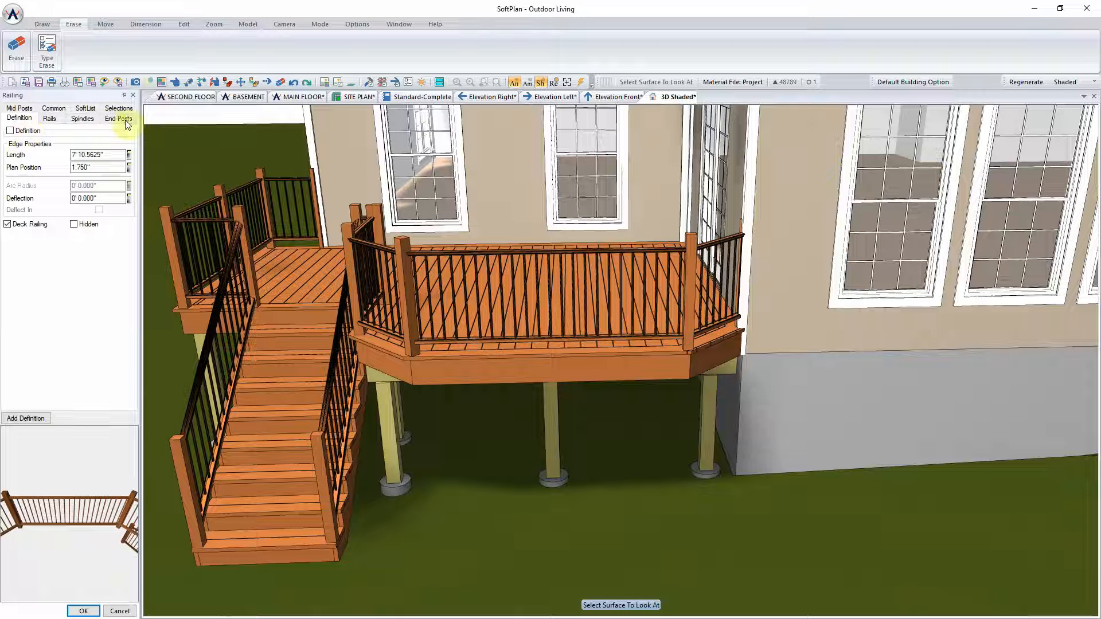
left_click(20, 108)
left_click(26, 131)
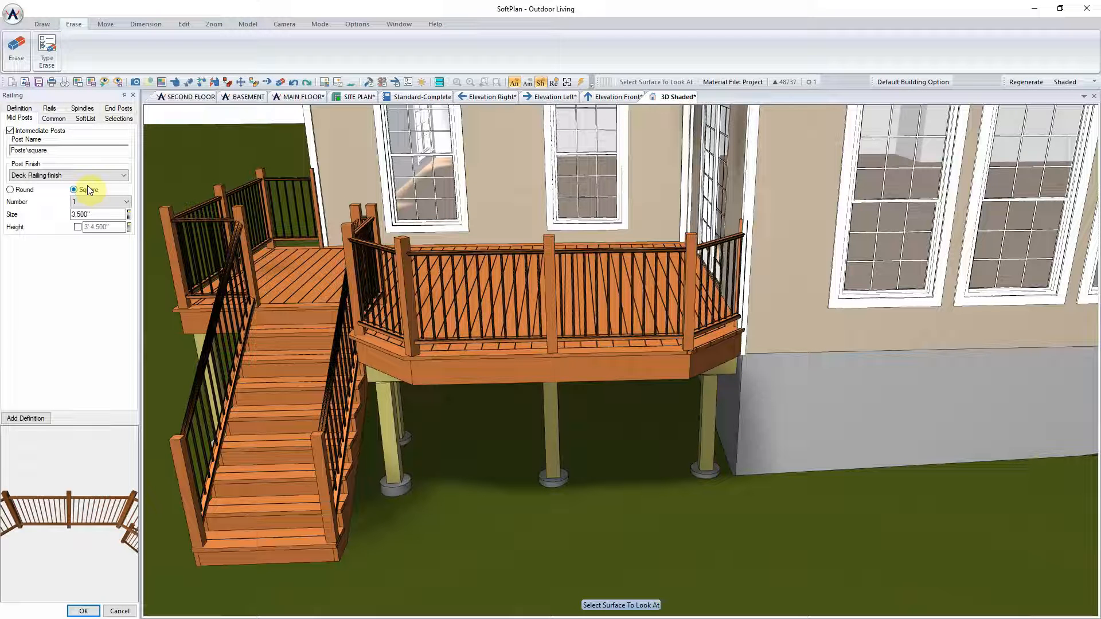
left_click(84, 611)
On the main floor plan, explode the larger deck's 8'-0" front rail into separate rail sections.
left_click(301, 96)
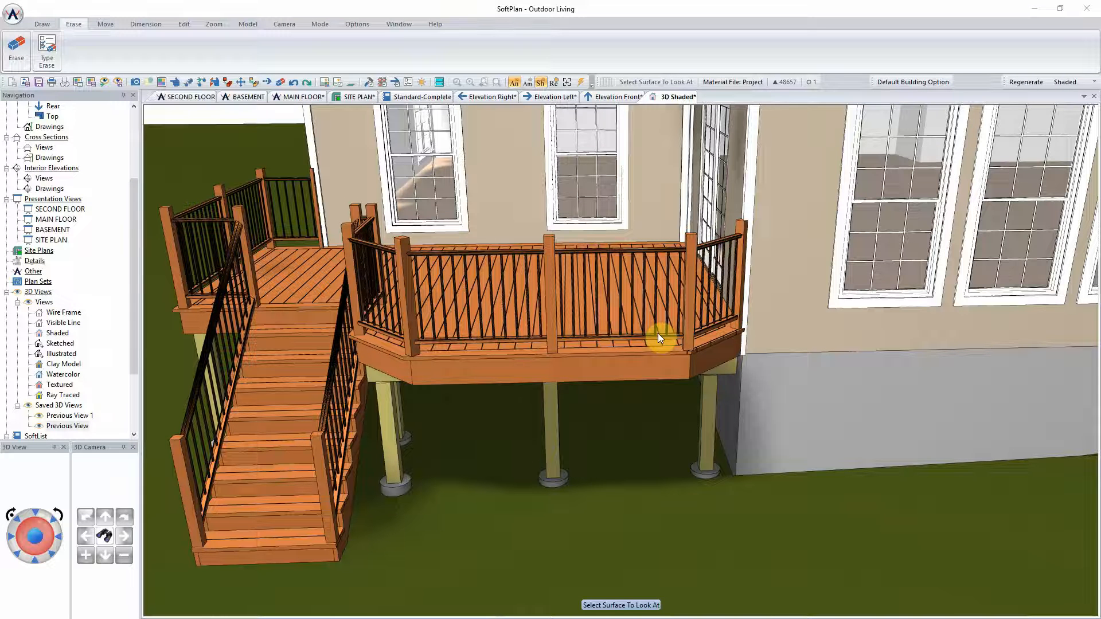
right_click(407, 261)
left_click(435, 279)
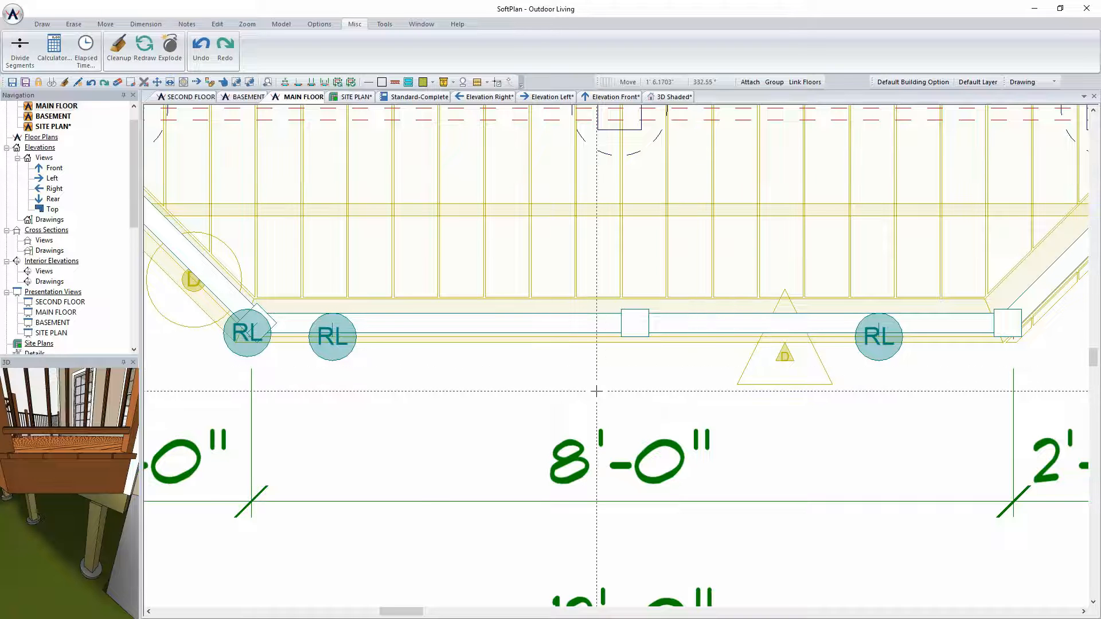
right_click(445, 326)
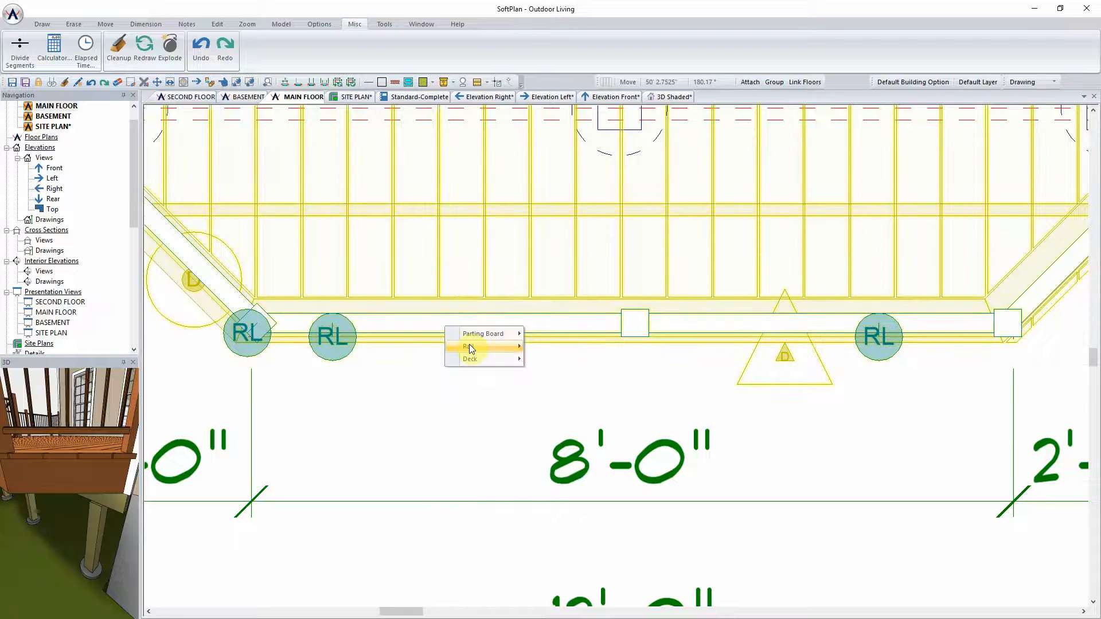
mouse_move(469, 346)
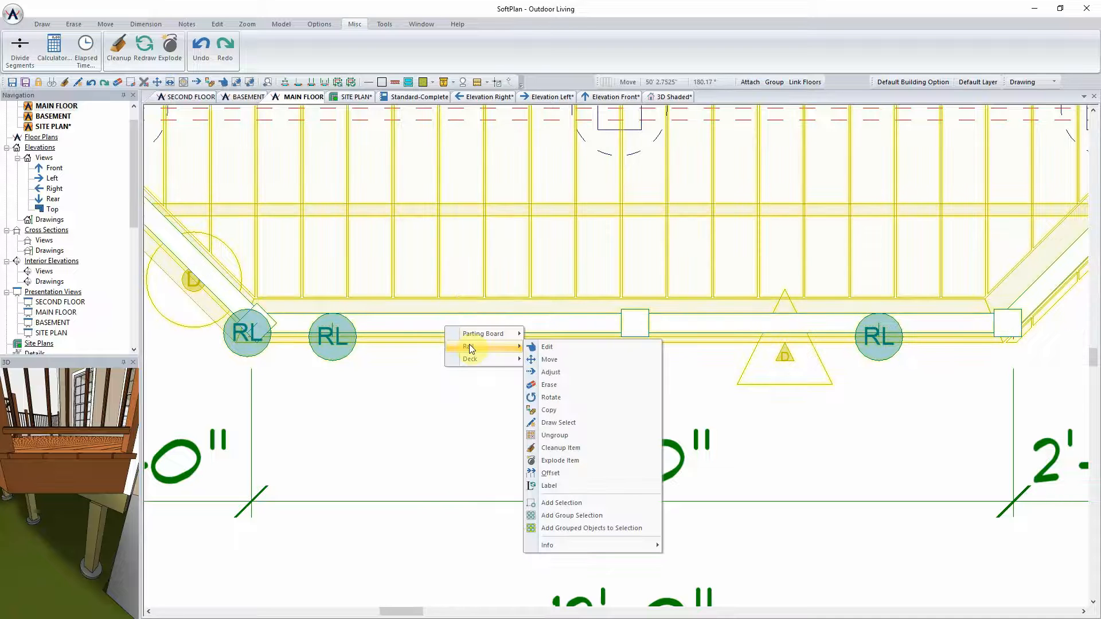
left_click(580, 461)
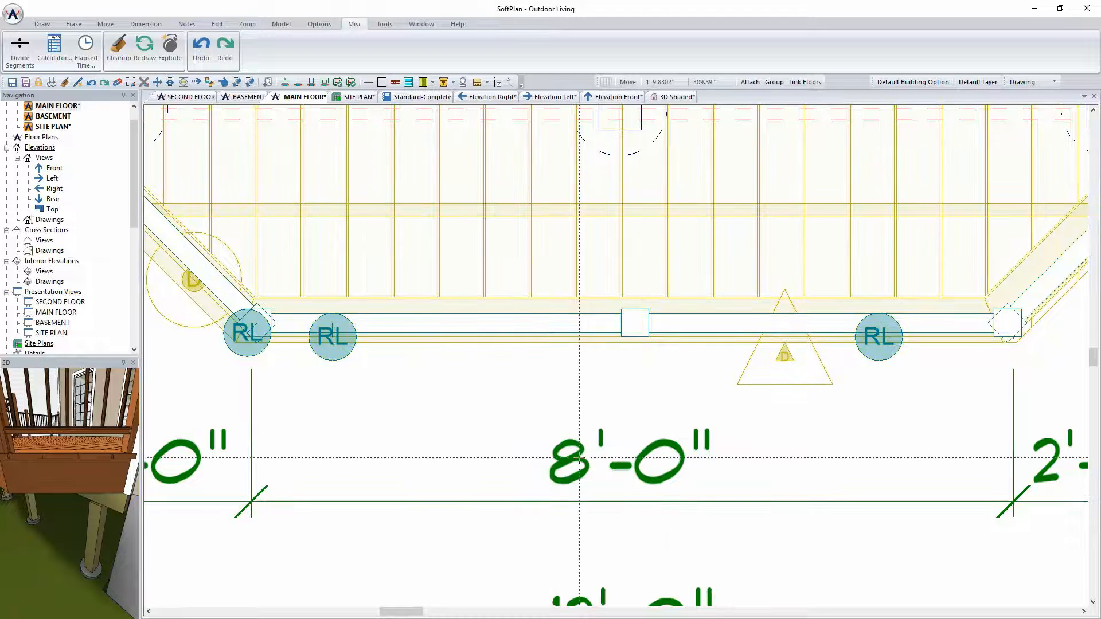
Move the left section of the exploded front rail off the deck edge and set it back in place.
right_click(527, 321)
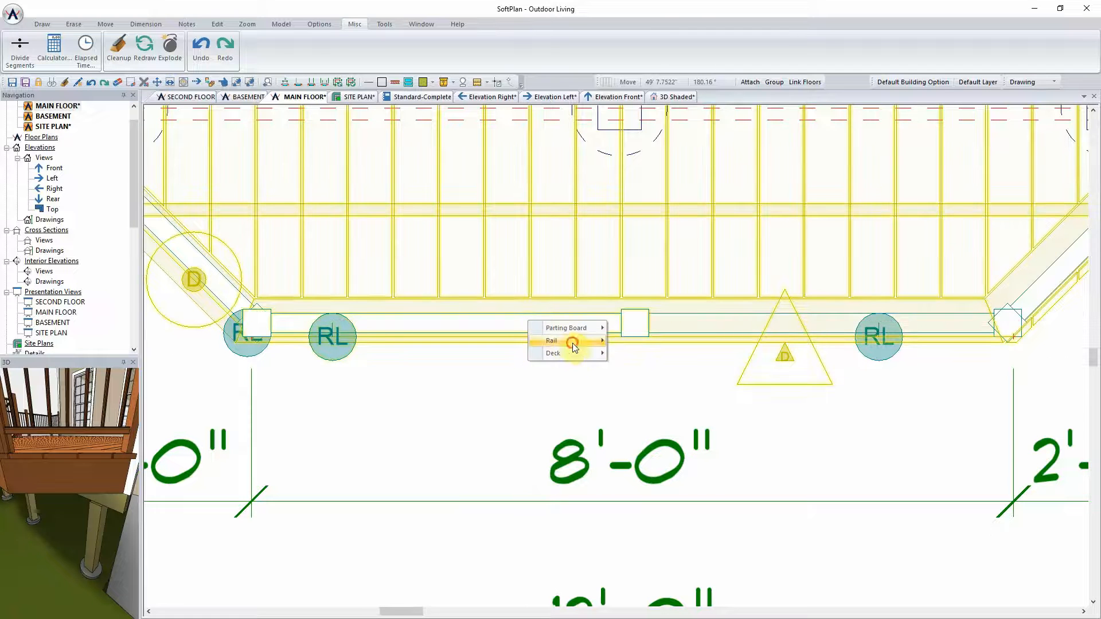
mouse_move(573, 344)
left_click(649, 356)
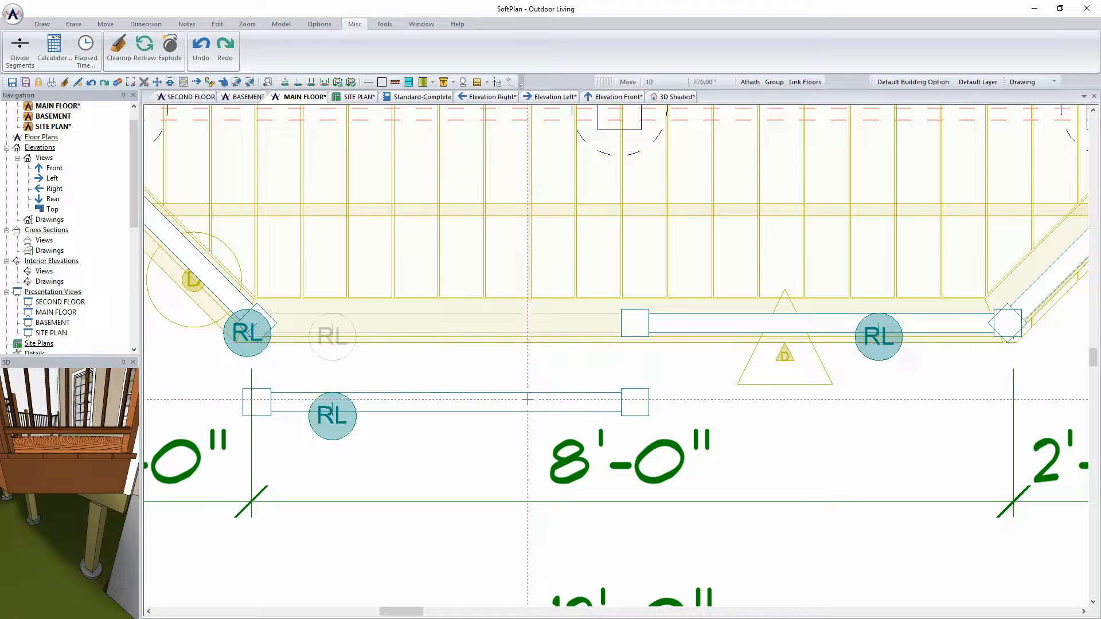
left_click(525, 324)
Apply the glass square definition from the Deck Railing library to the left section of the front rail.
right_click(516, 332)
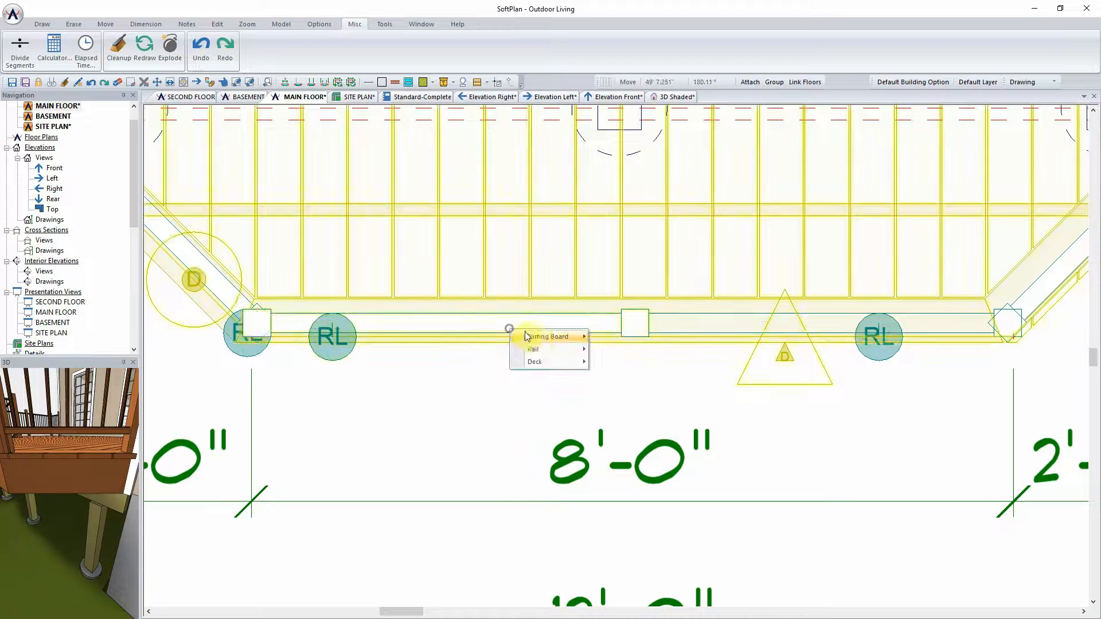
mouse_move(568, 349)
left_click(618, 346)
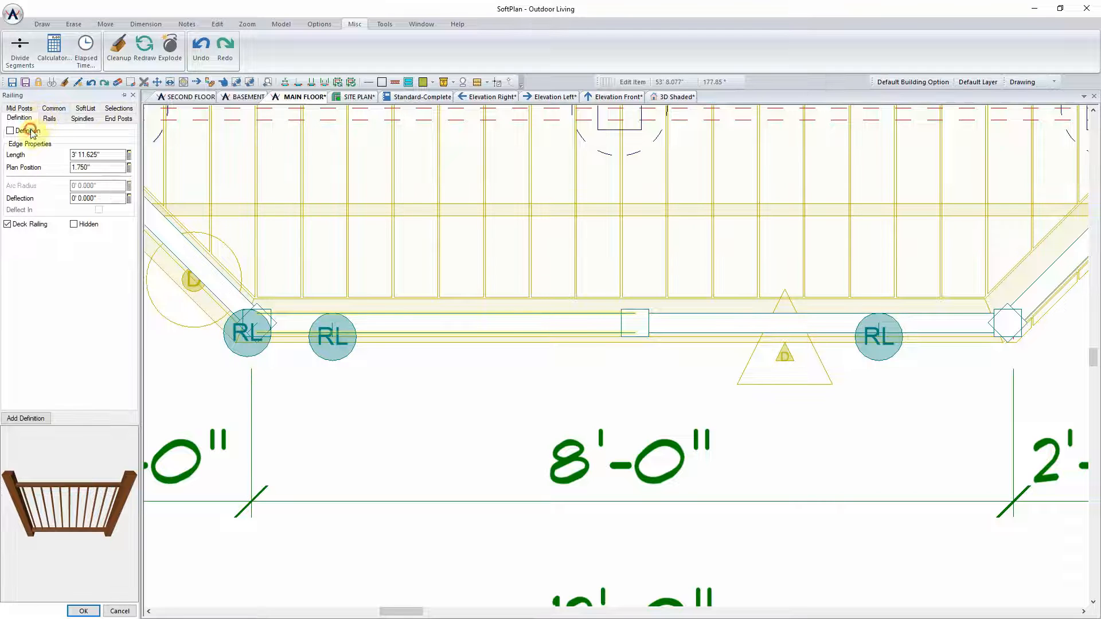
left_click(28, 131)
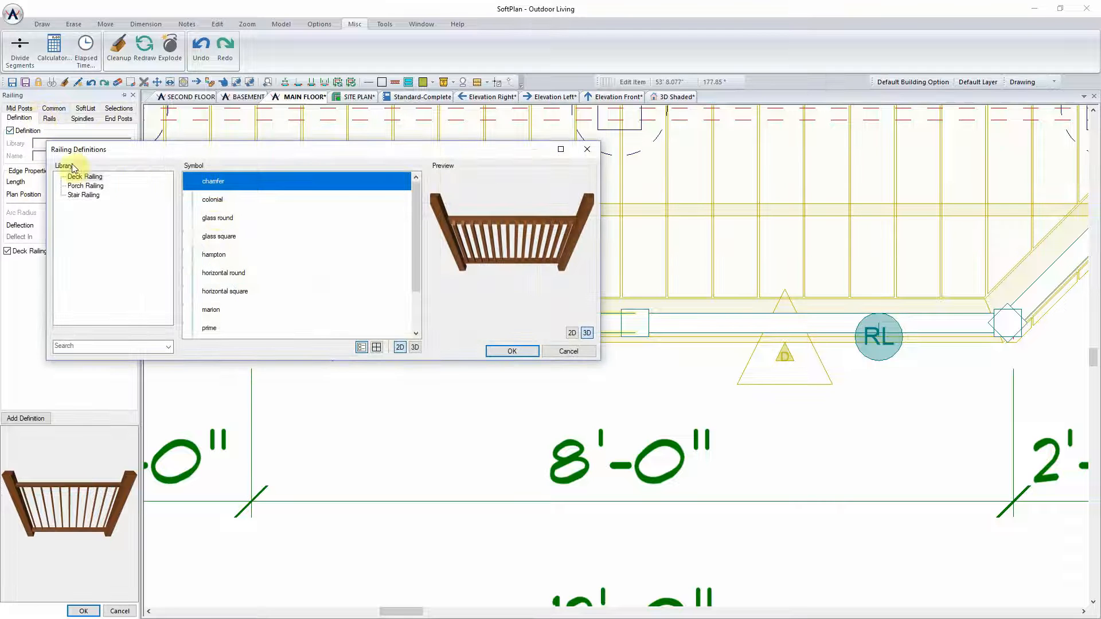
left_click(228, 237)
left_click(512, 351)
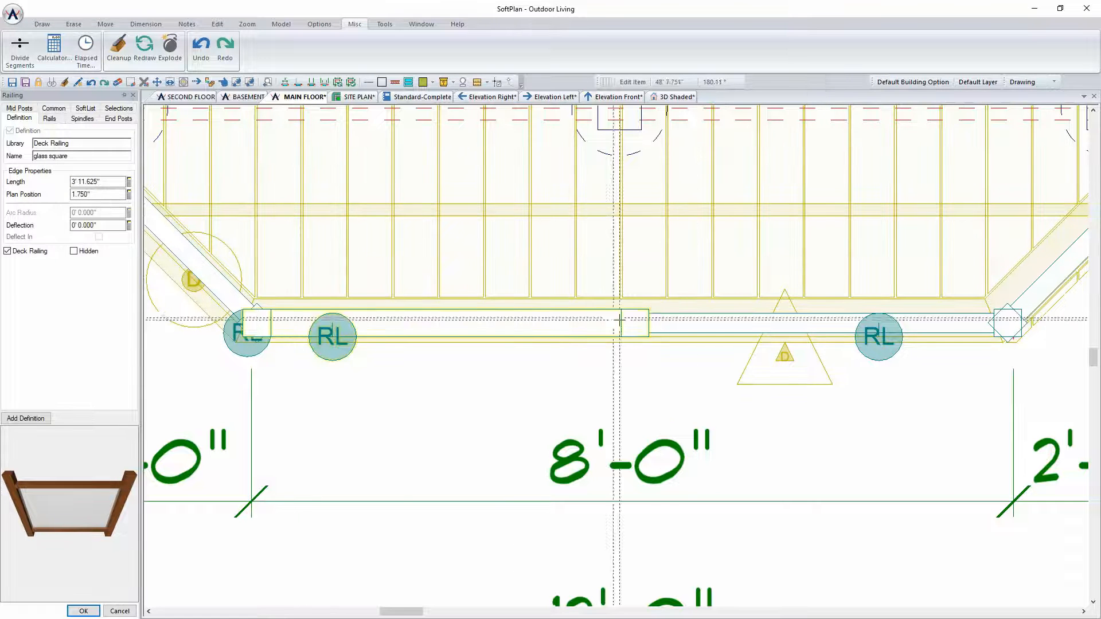
Apply the left section's glass square railing definition to the right section of the front rail and show the deck in 3D.
right_click(696, 322)
mouse_move(736, 331)
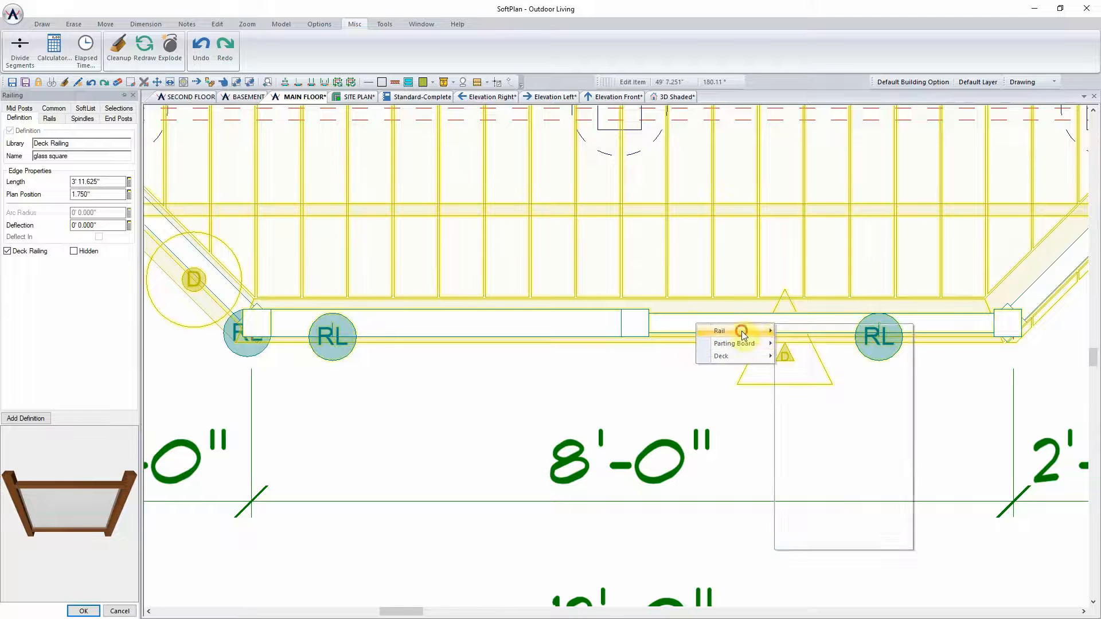
left_click(810, 370)
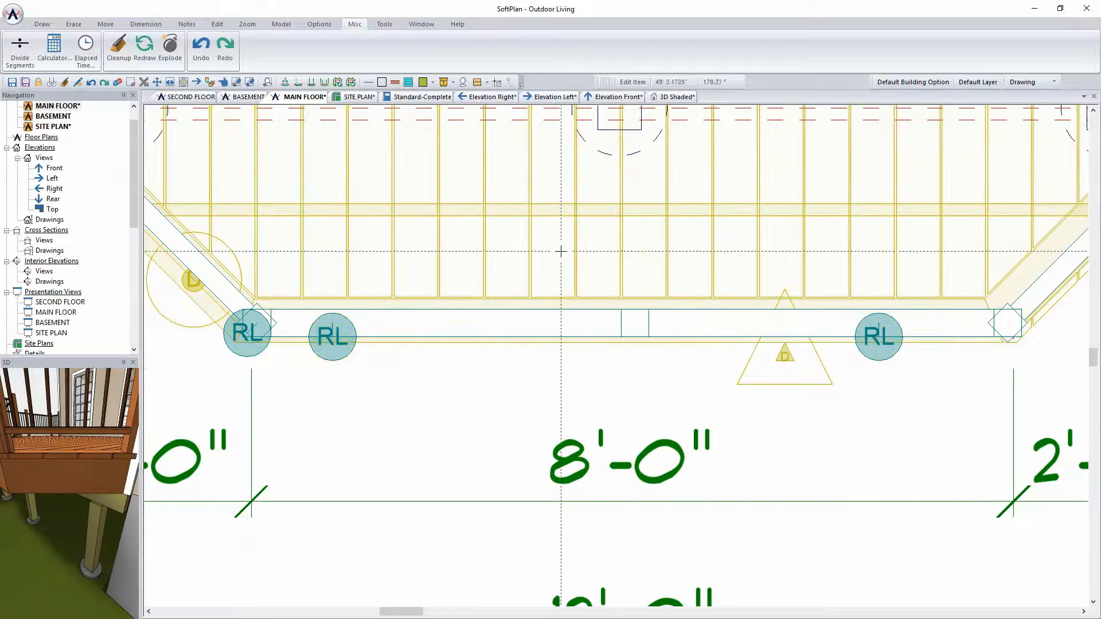
left_click(680, 98)
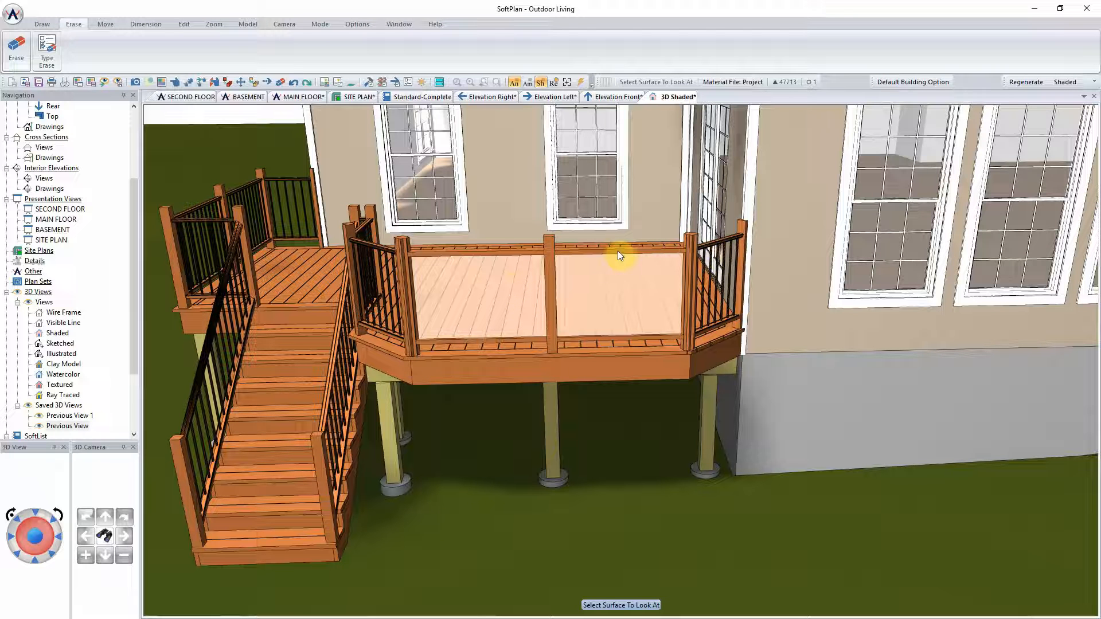
Edit the front rail's left glass section in 3D and set its handrail profile to lambton.
right_click(517, 274)
left_click(536, 300)
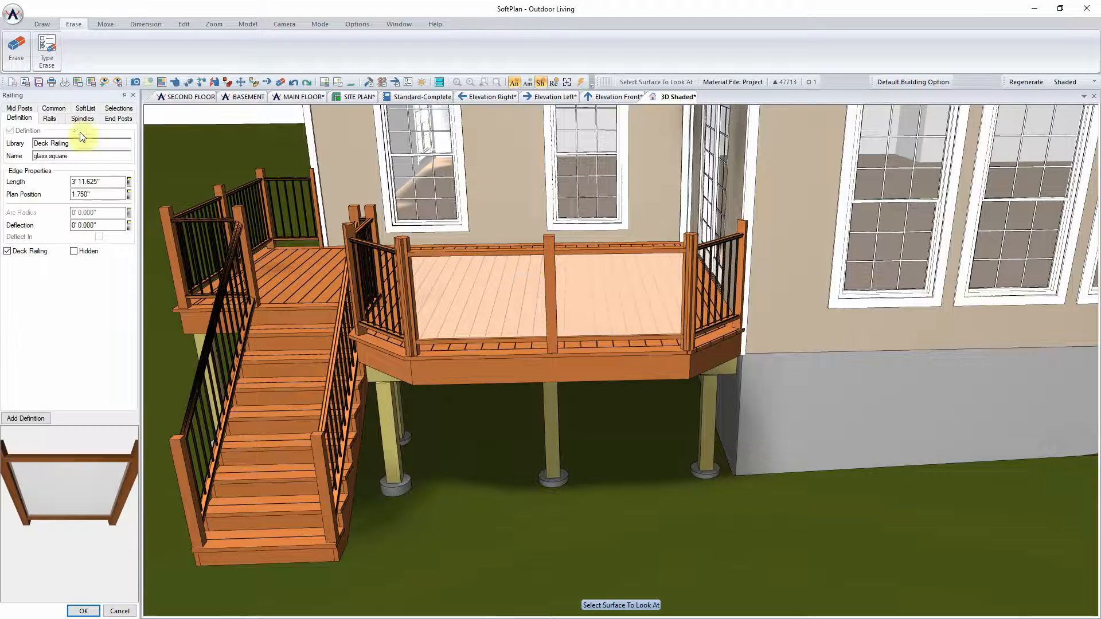
left_click(51, 119)
left_click(46, 150)
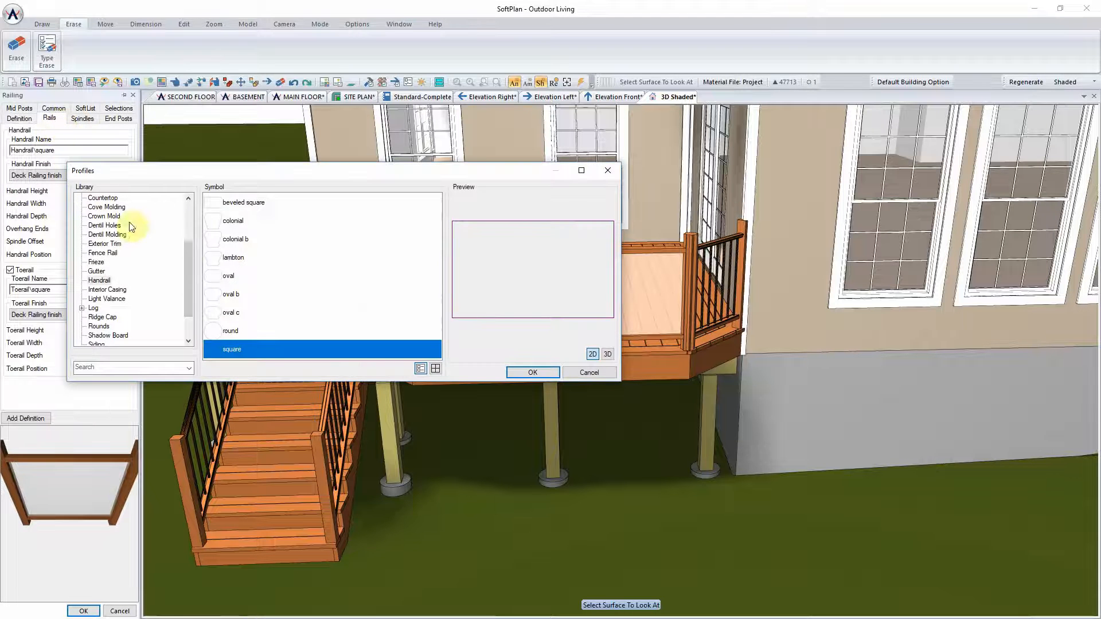
left_click(238, 257)
left_click(545, 373)
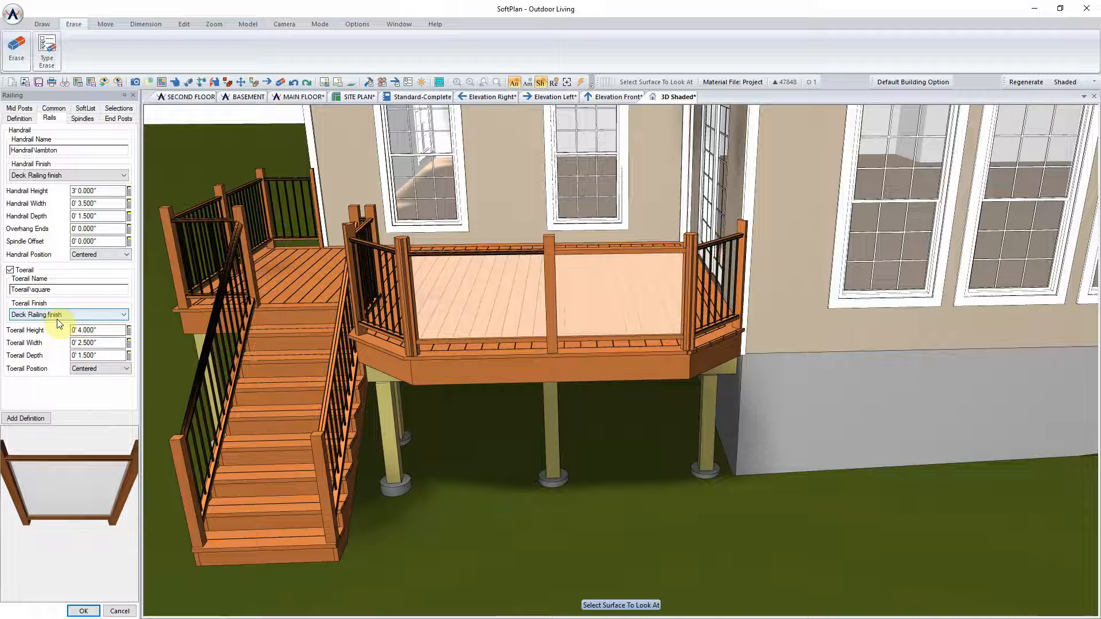
Set the left glass section's toerail profile to grooved decorative 1 and accept the railing edit.
left_click(50, 290)
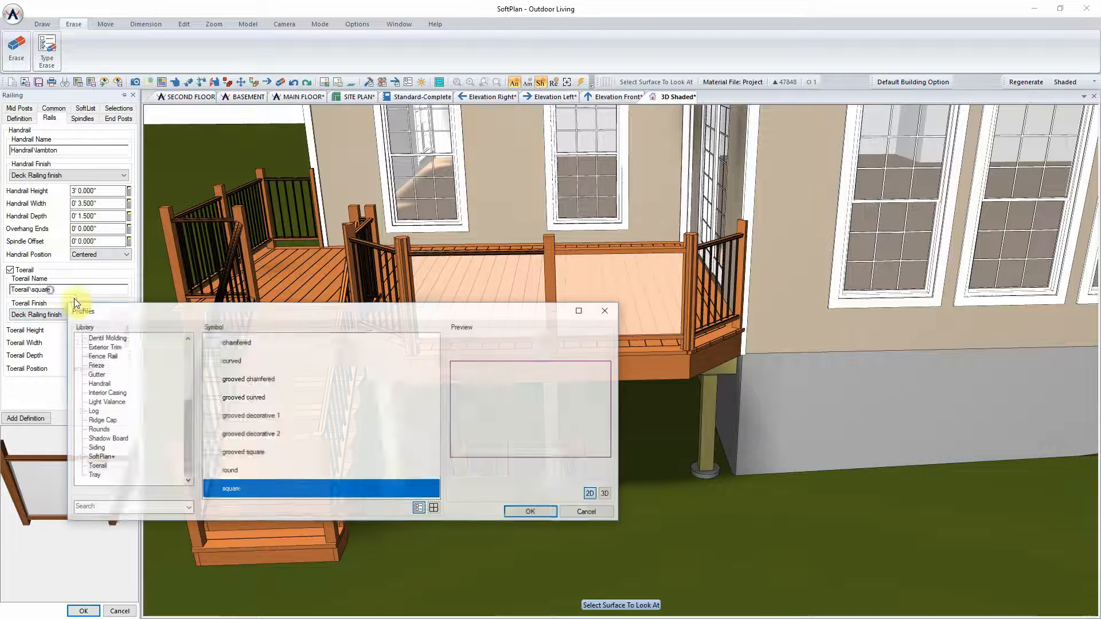
left_click(262, 416)
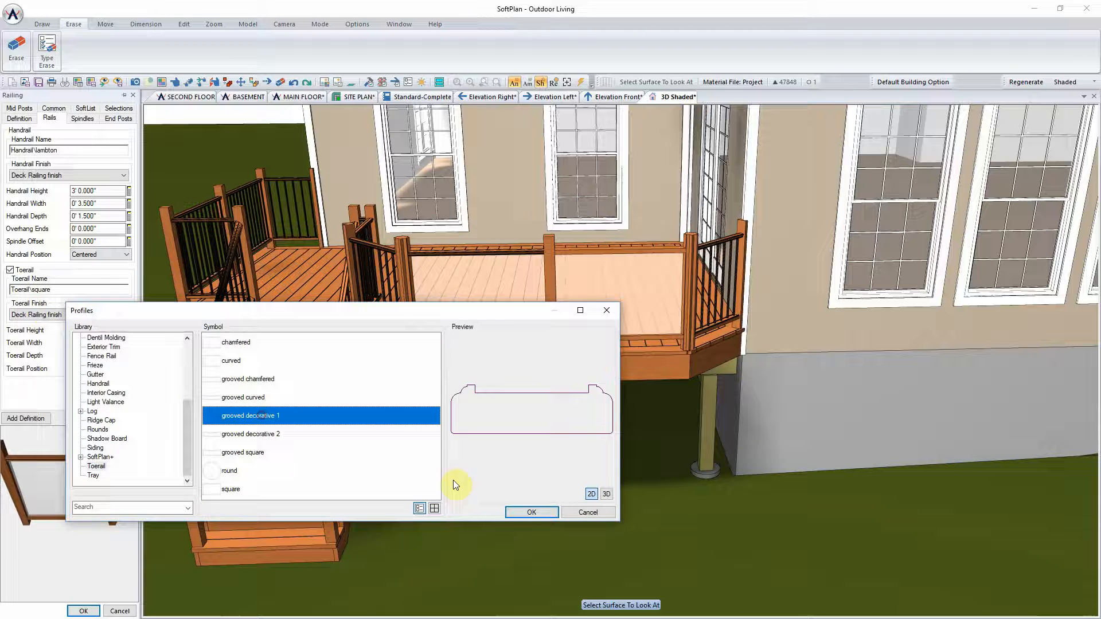
left_click(523, 513)
left_click(97, 609)
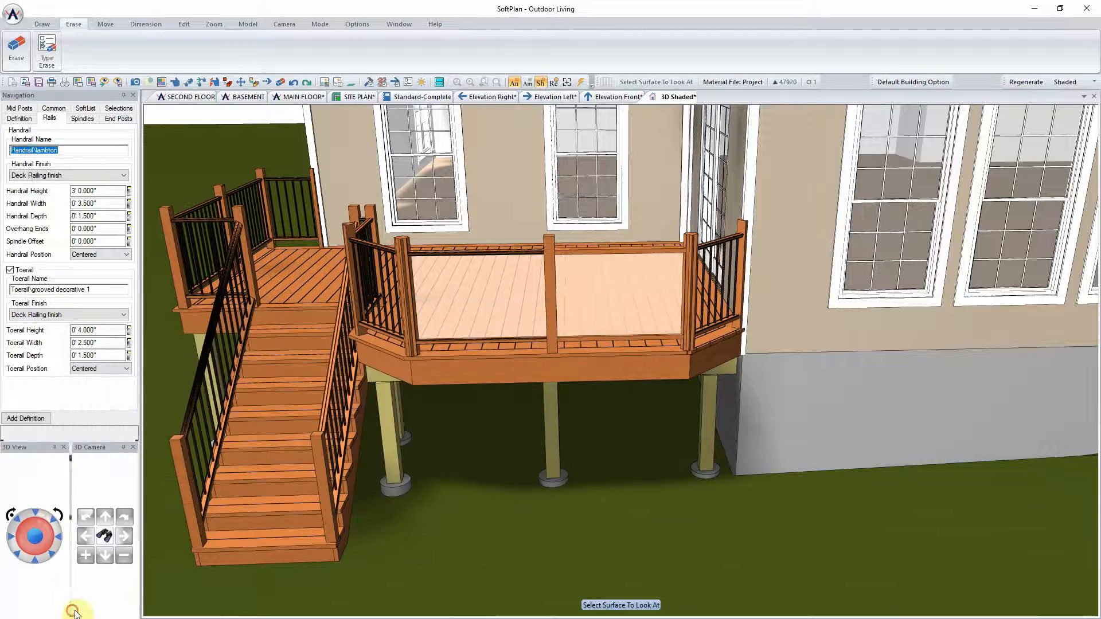
Match the front rail's right glass section to the left section's lambton handrail and grooved decorative 1 toerail, and view the decks.
right_click(642, 301)
left_click(699, 362)
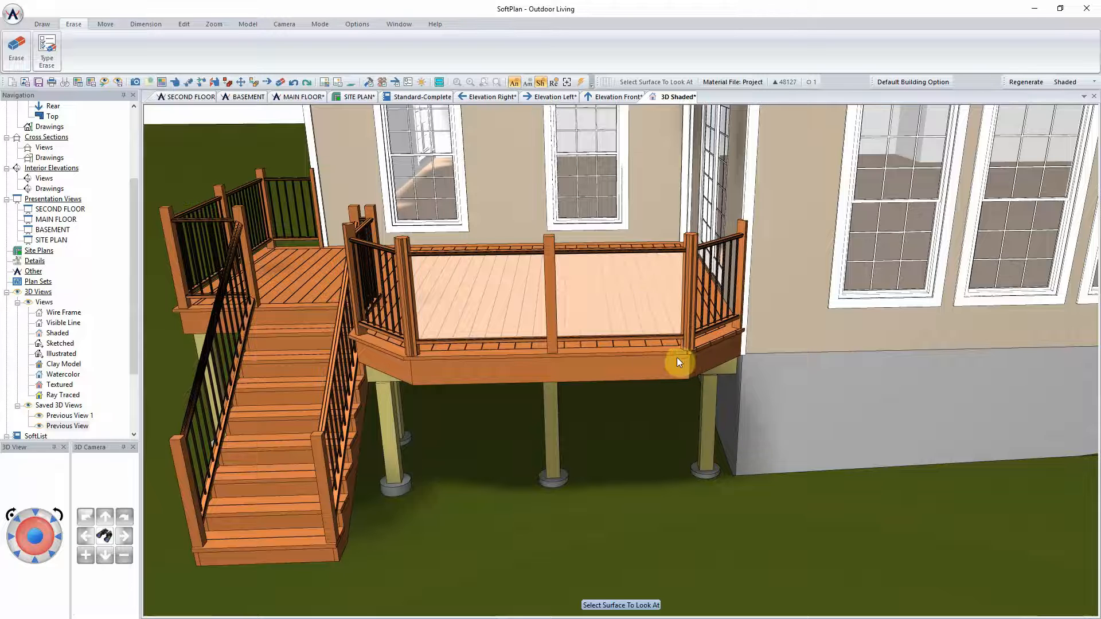
left_click(294, 82)
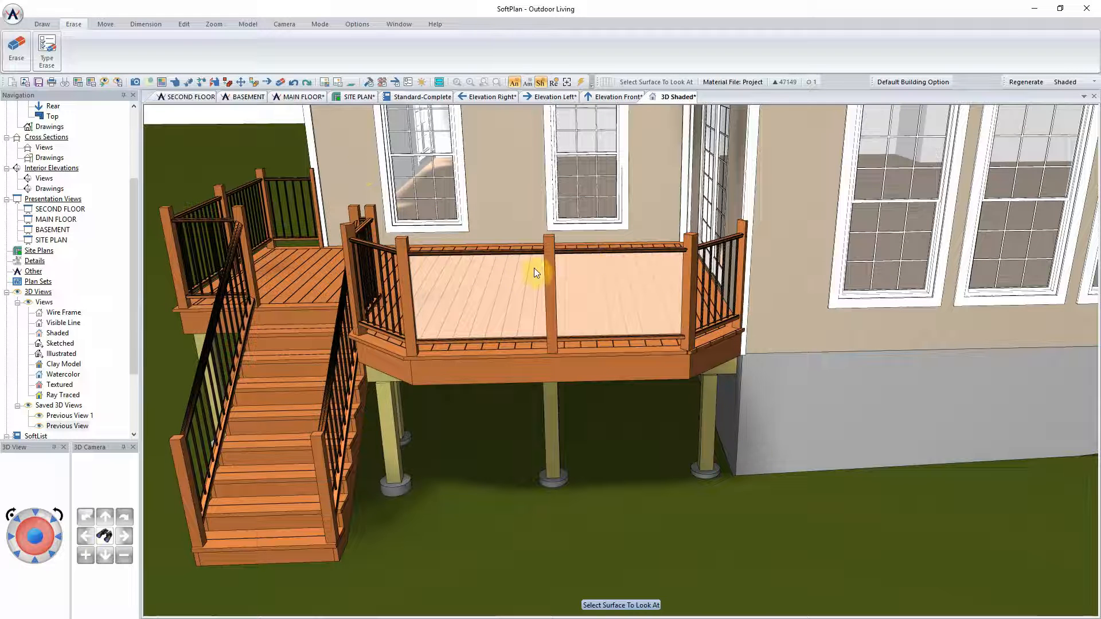
left_click(321, 304)
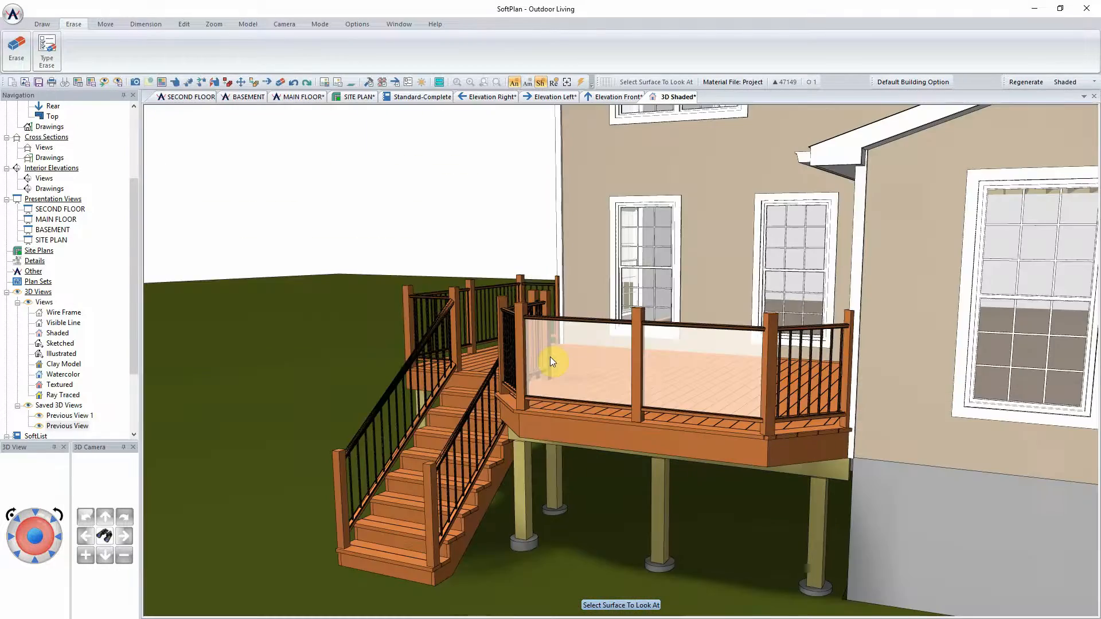
left_click(549, 356)
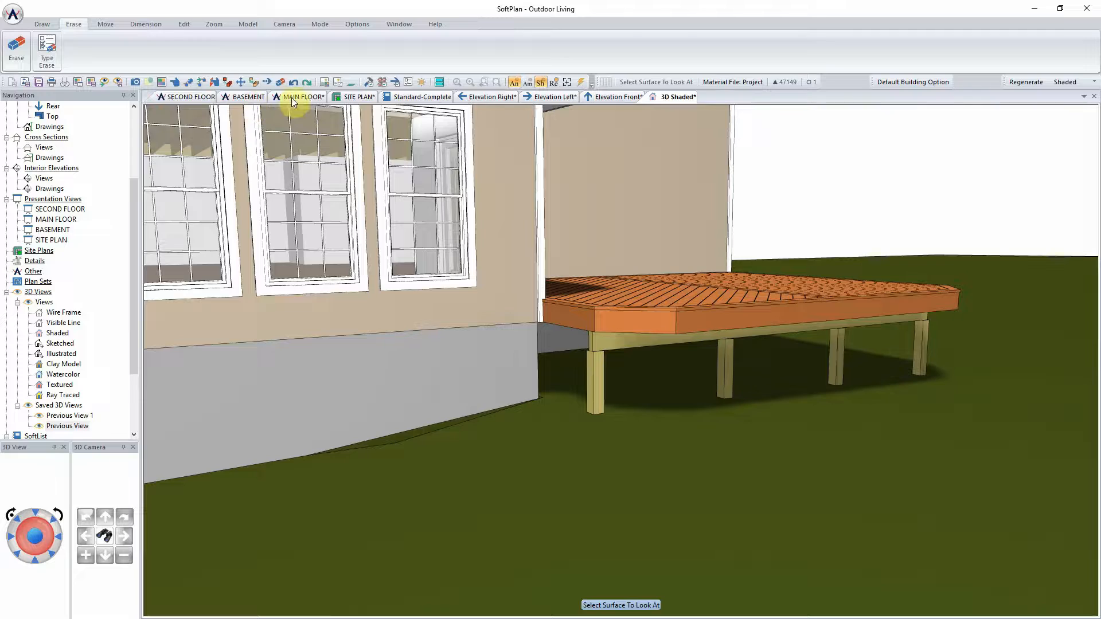
On the main floor plan, sketch a straight deck stair about 2'-10 1/2" wide and 6'-1 1/2" long from the diagonal-board deck along the house wall.
left_click(308, 99)
scroll(1033, 596, "down", 3)
middle_click_drag(1025, 482, 720, 454)
scroll(720, 455, "up", 1)
scroll(615, 356, "up", 2)
middle_click_drag(614, 348, 645, 476)
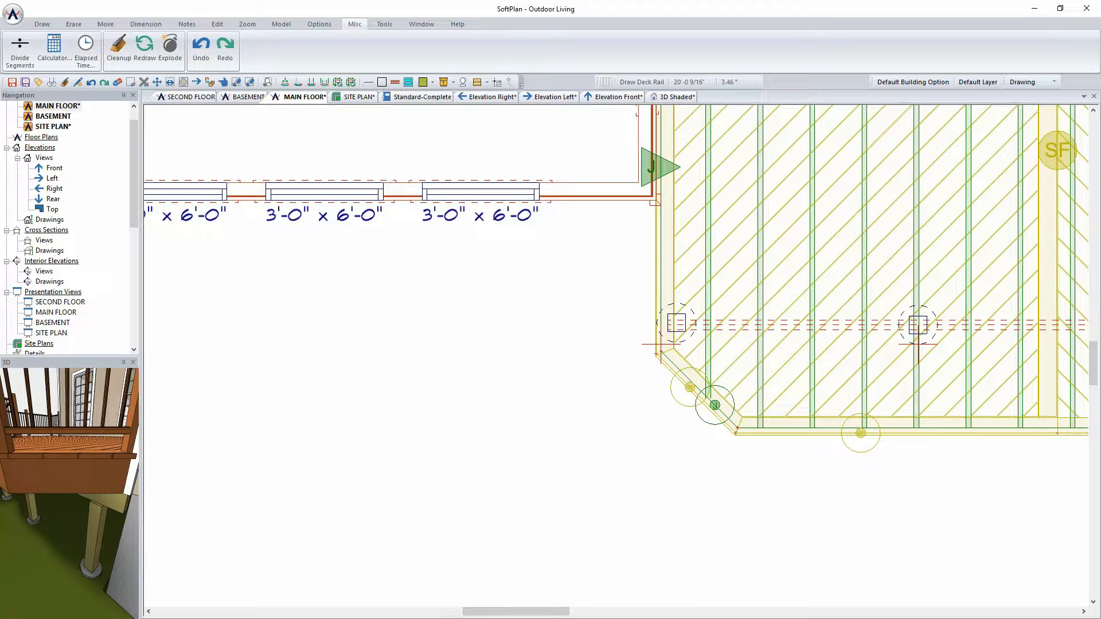
left_click(42, 24)
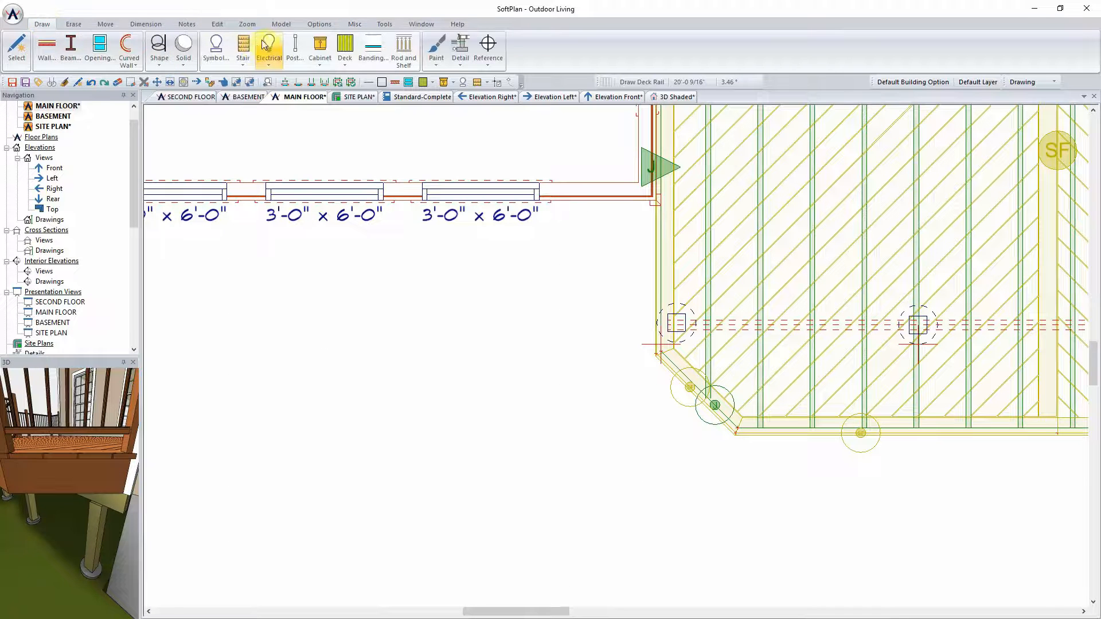
left_click(345, 50)
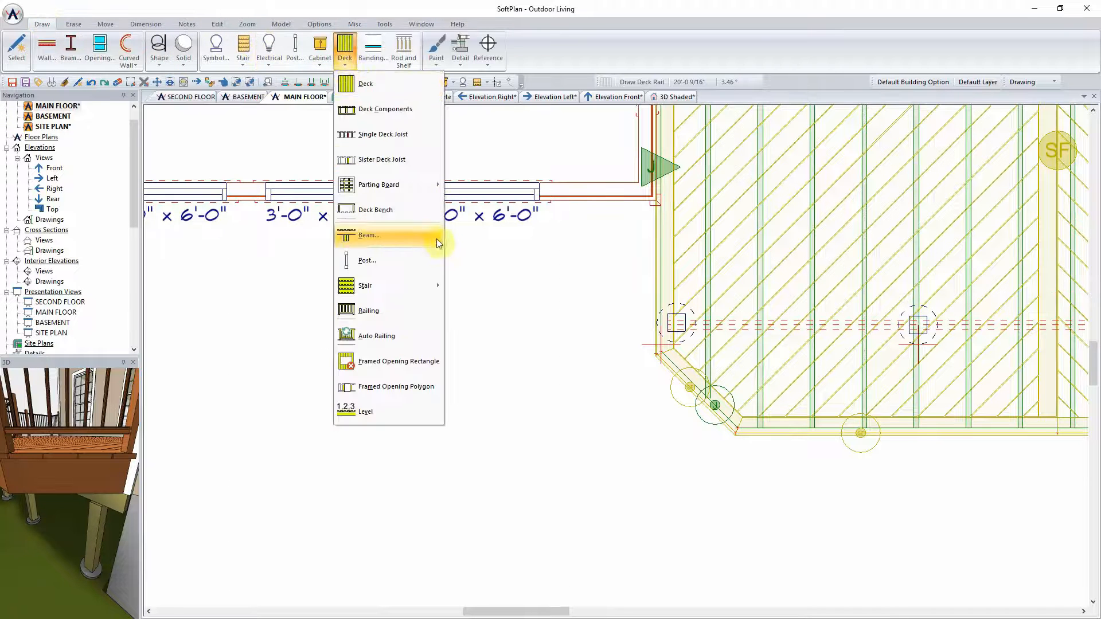
mouse_move(425, 285)
mouse_move(479, 312)
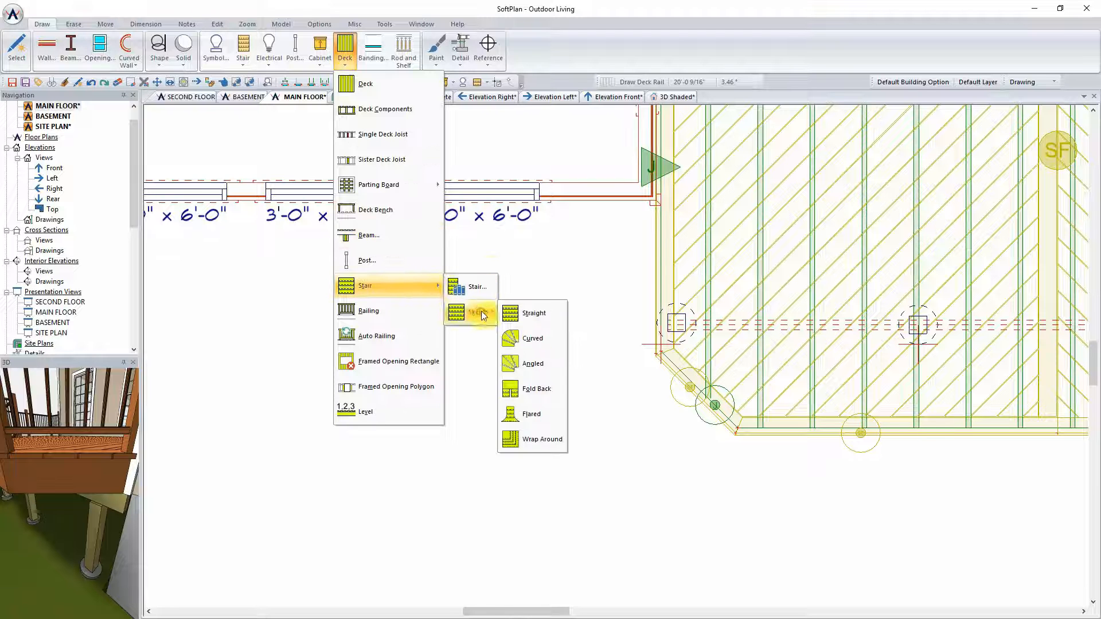
left_click(486, 311)
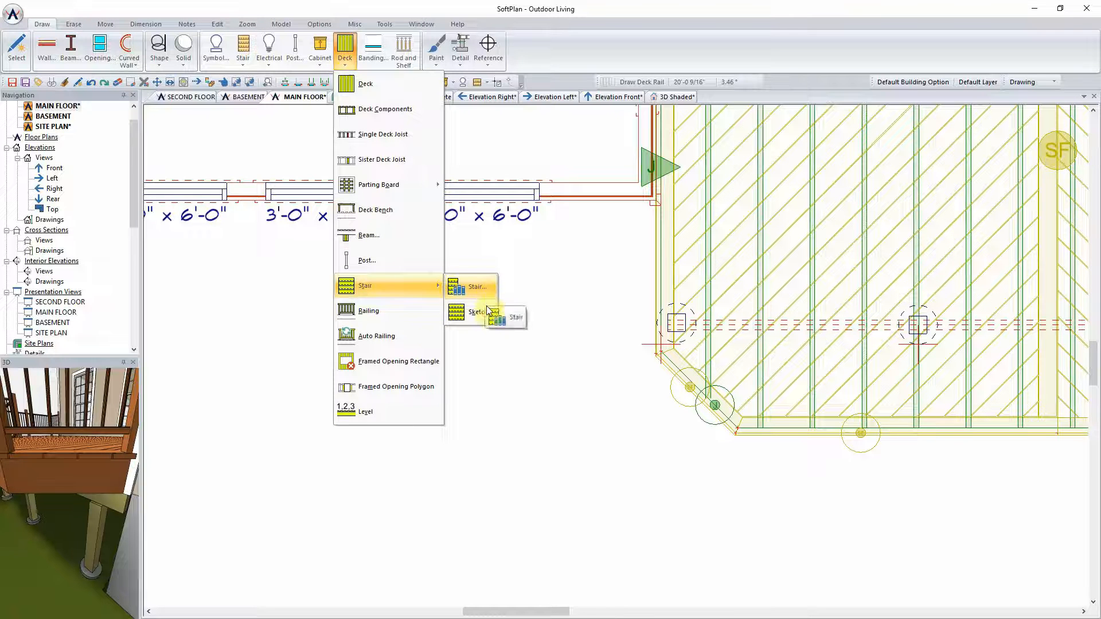
left_click(537, 313)
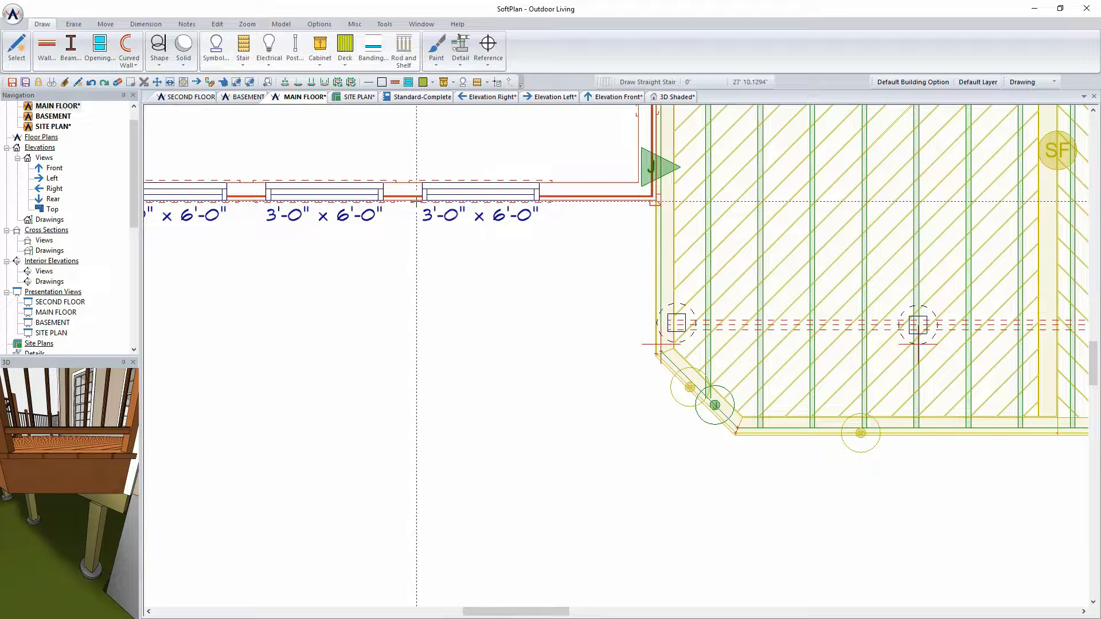
left_click(417, 202)
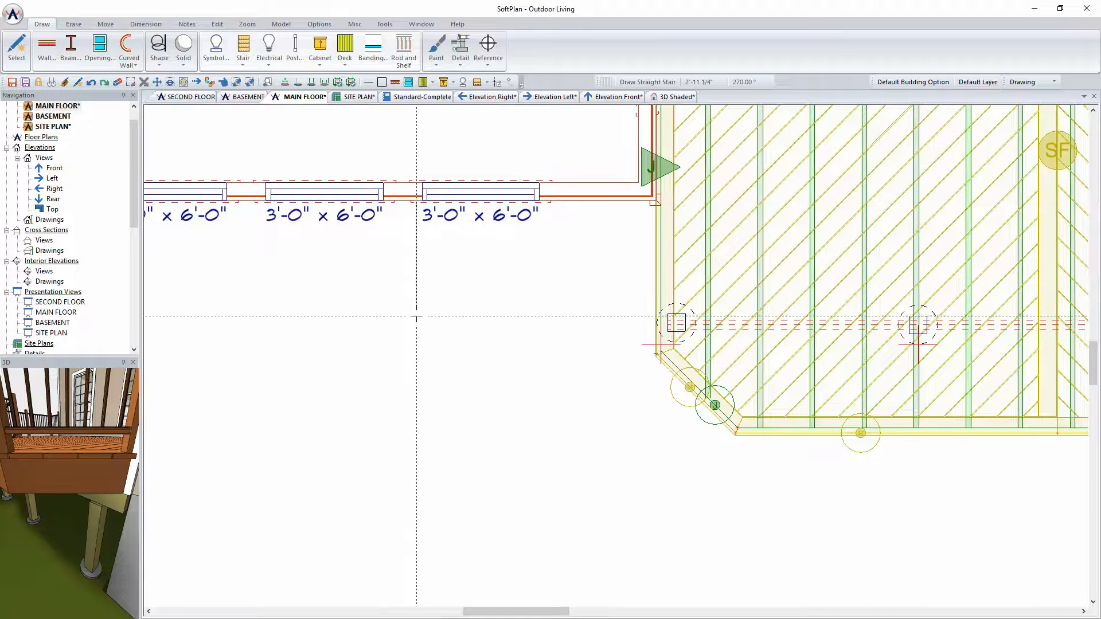
left_click(417, 313)
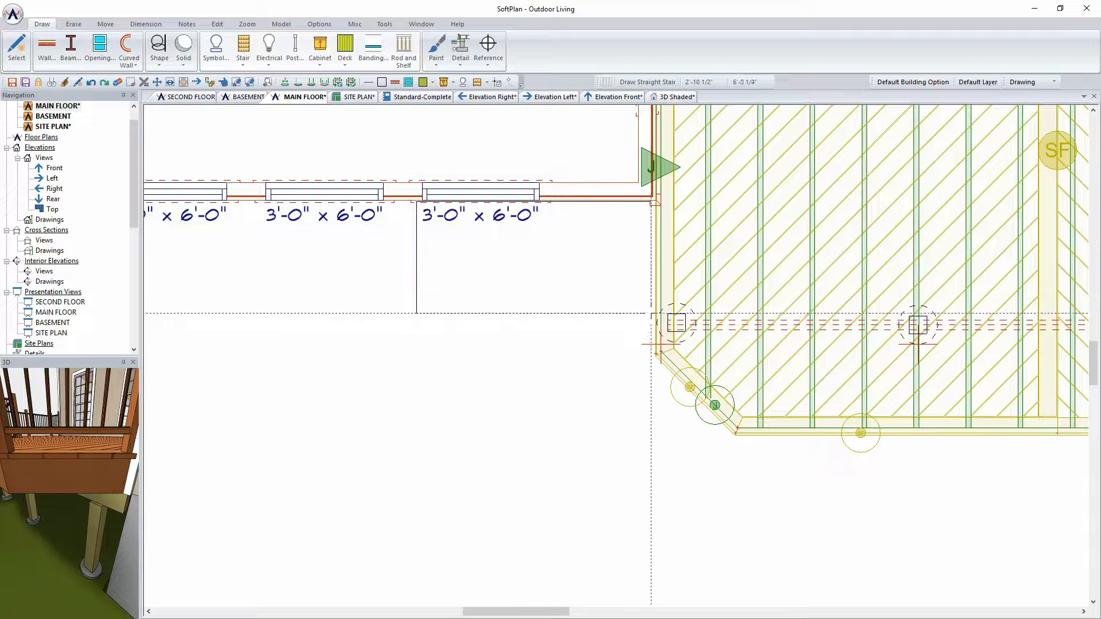
left_click(657, 313)
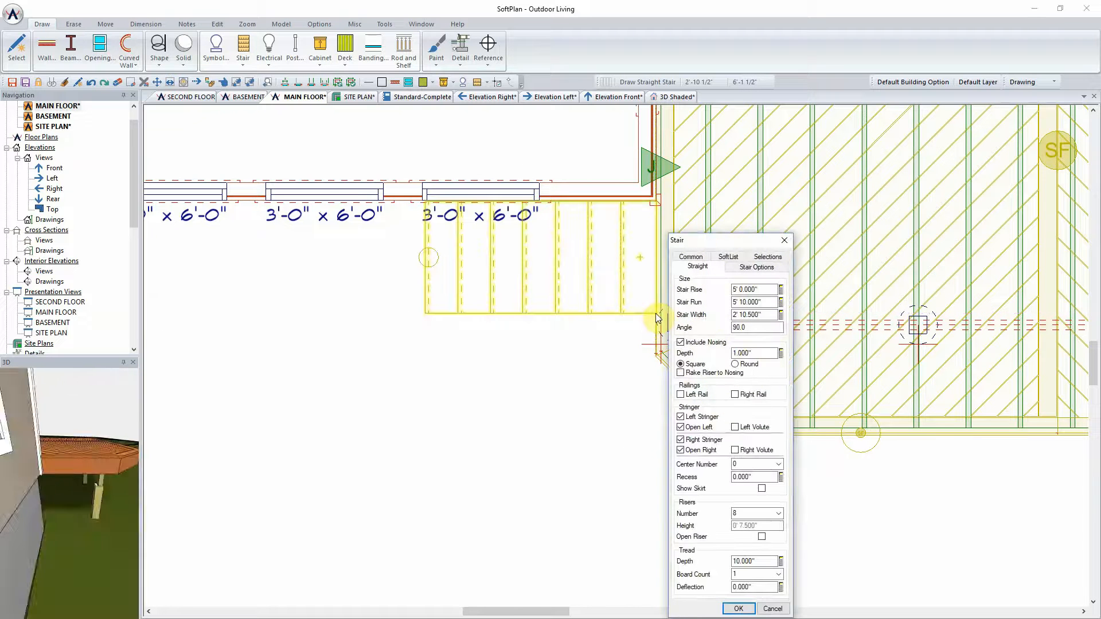
Set the new stair's rise to 4' 8" and its width to 3'.
left_click(765, 289)
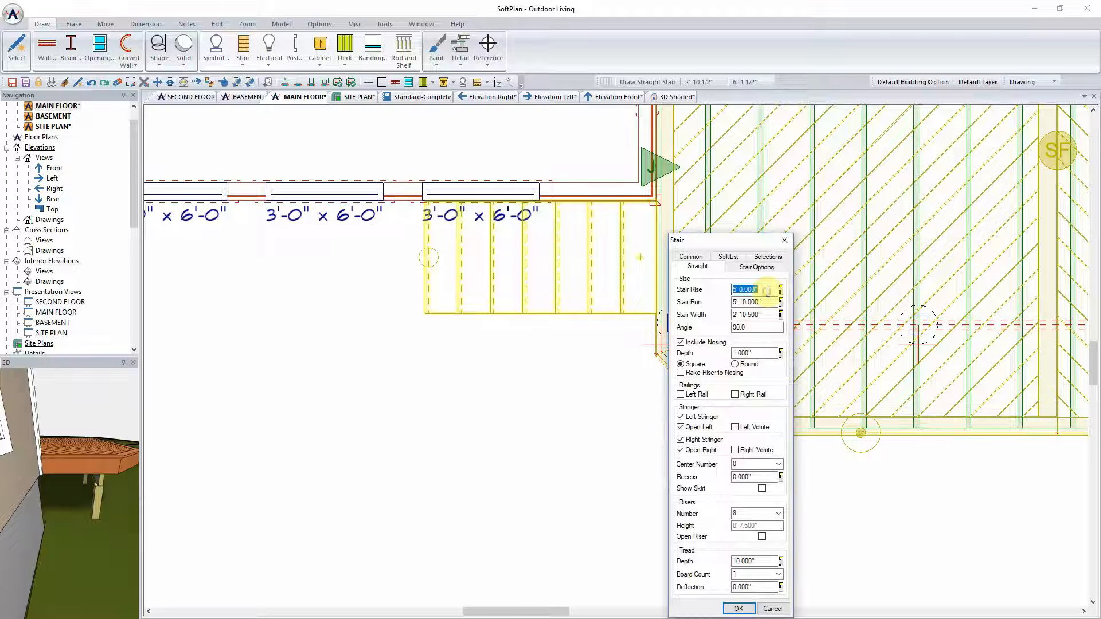
type("4'8")
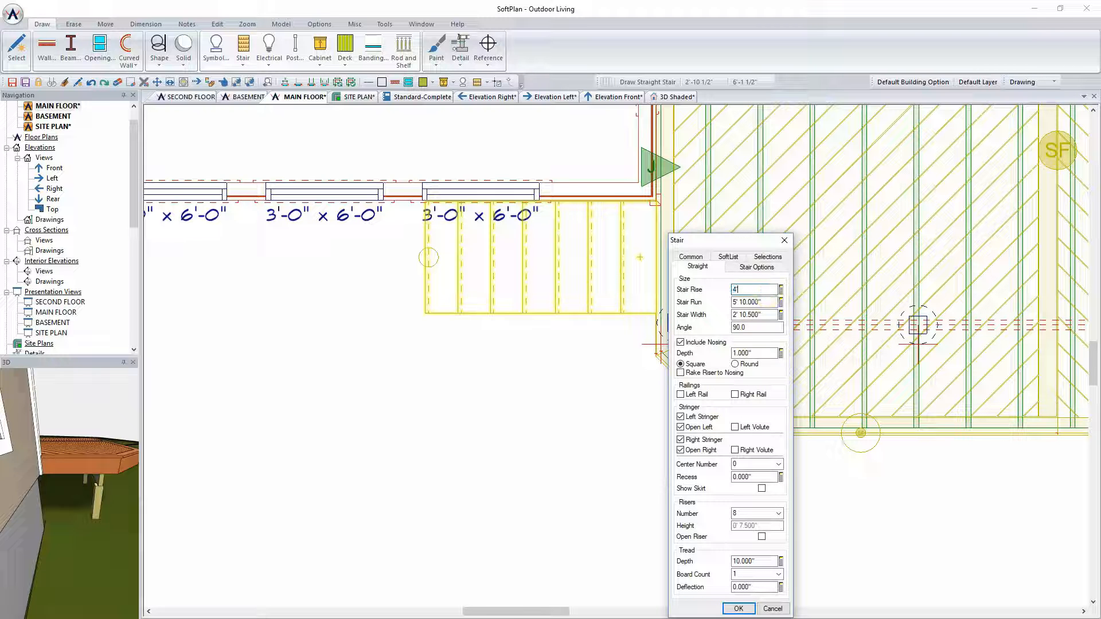
left_click(761, 301)
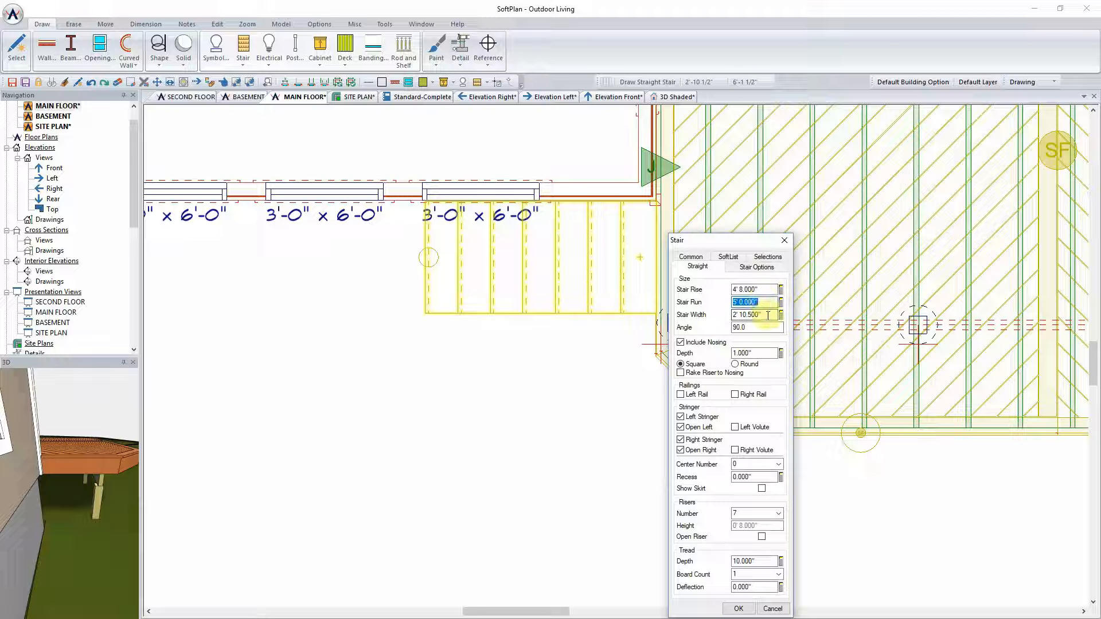
left_click(767, 315)
type("3")
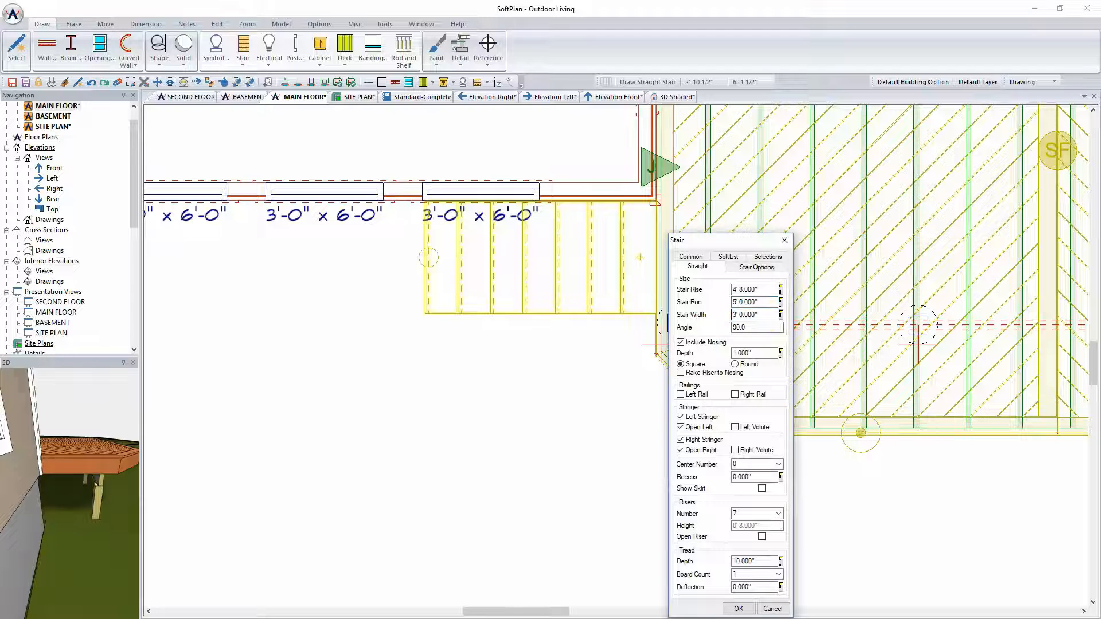
Give the stair 8 risers and a tread board count of 2, accept it, and view it in 3D.
left_click_drag(742, 243, 840, 81)
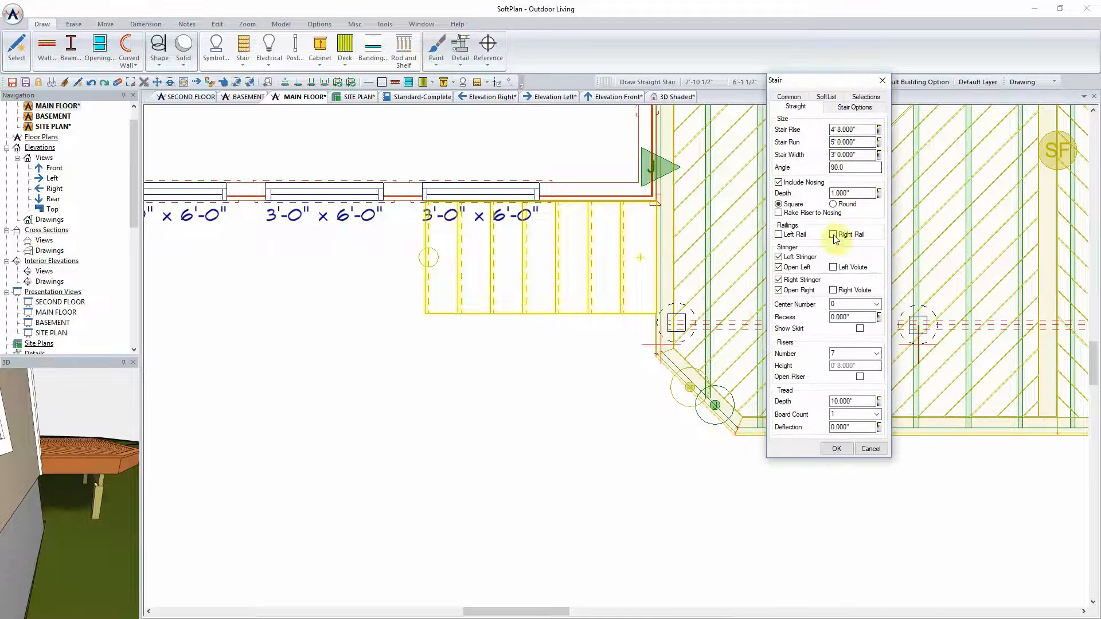
left_click(876, 353)
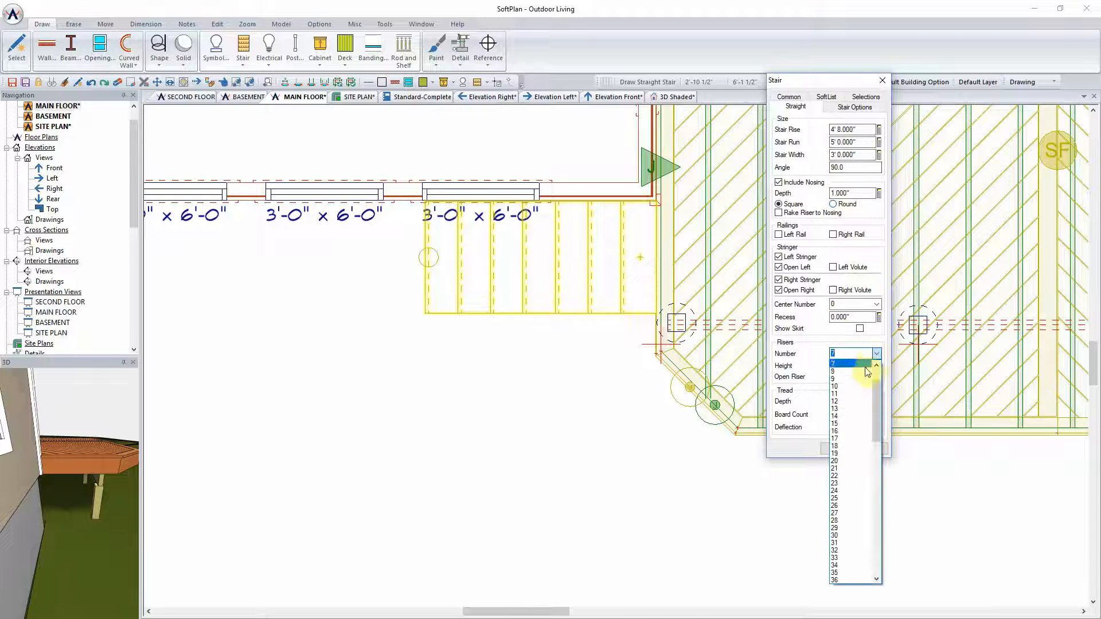
left_click(858, 372)
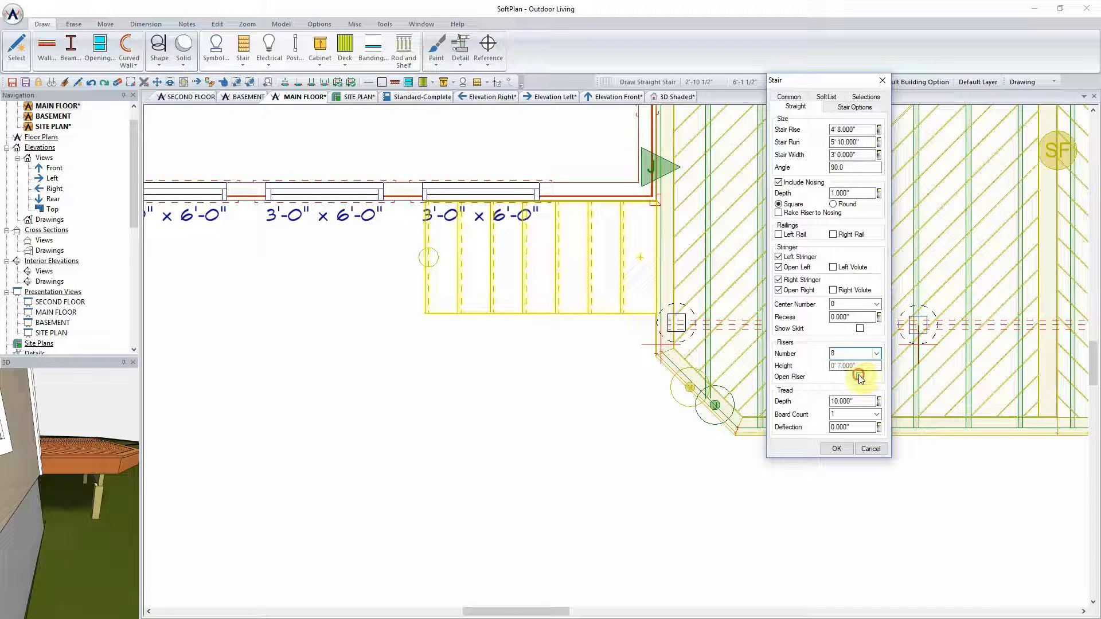
left_click(859, 377)
left_click(860, 377)
double_click(855, 414)
type("2")
left_click(835, 449)
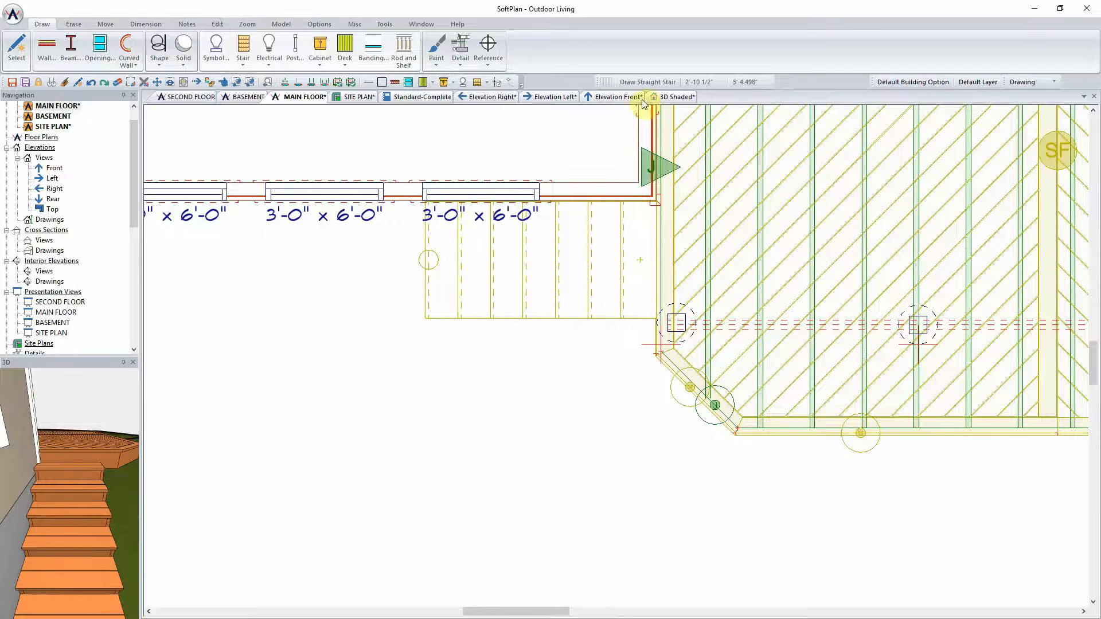
left_click(676, 97)
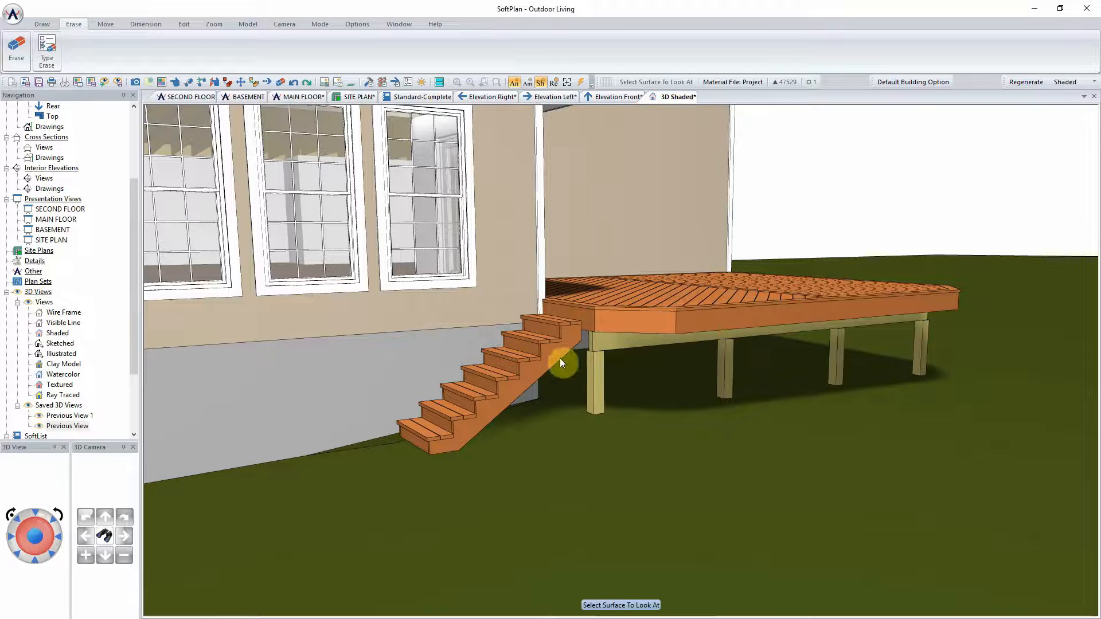
left_click(627, 337)
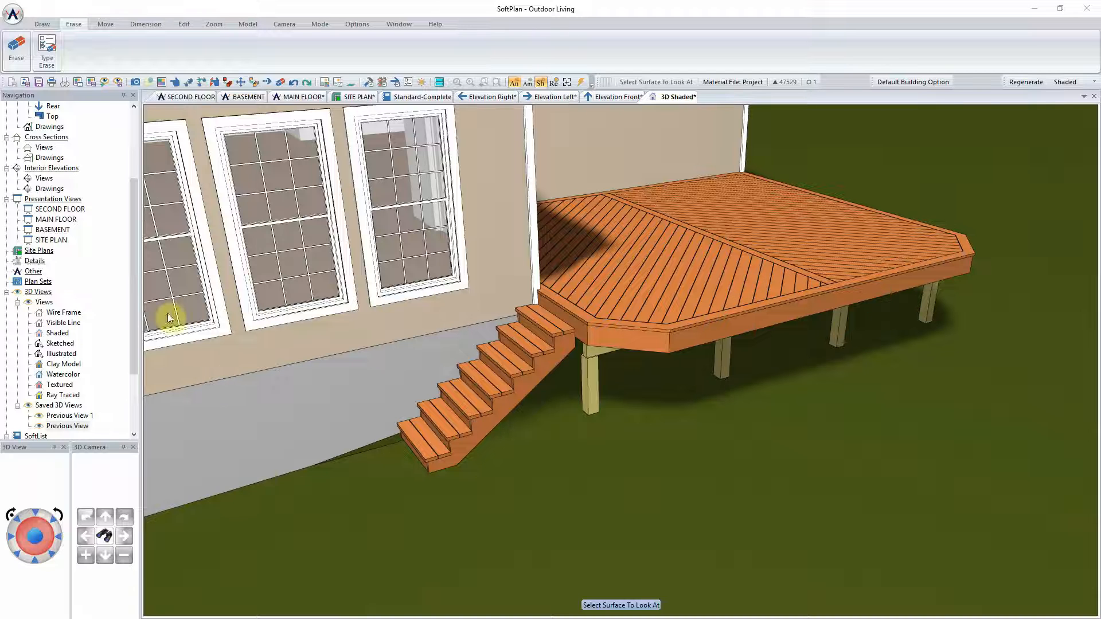
On the main floor plan, add automatic railings in the standard square deck style to the diagonal-board deck and its stair.
left_click(299, 96)
scroll(1012, 386, "down", 4)
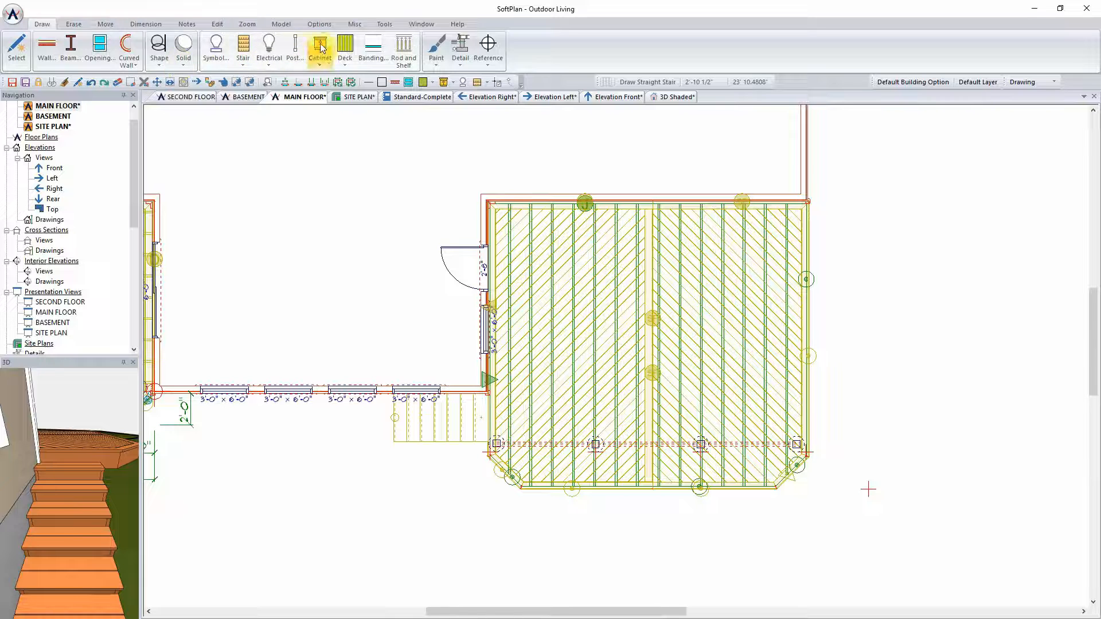
left_click(339, 48)
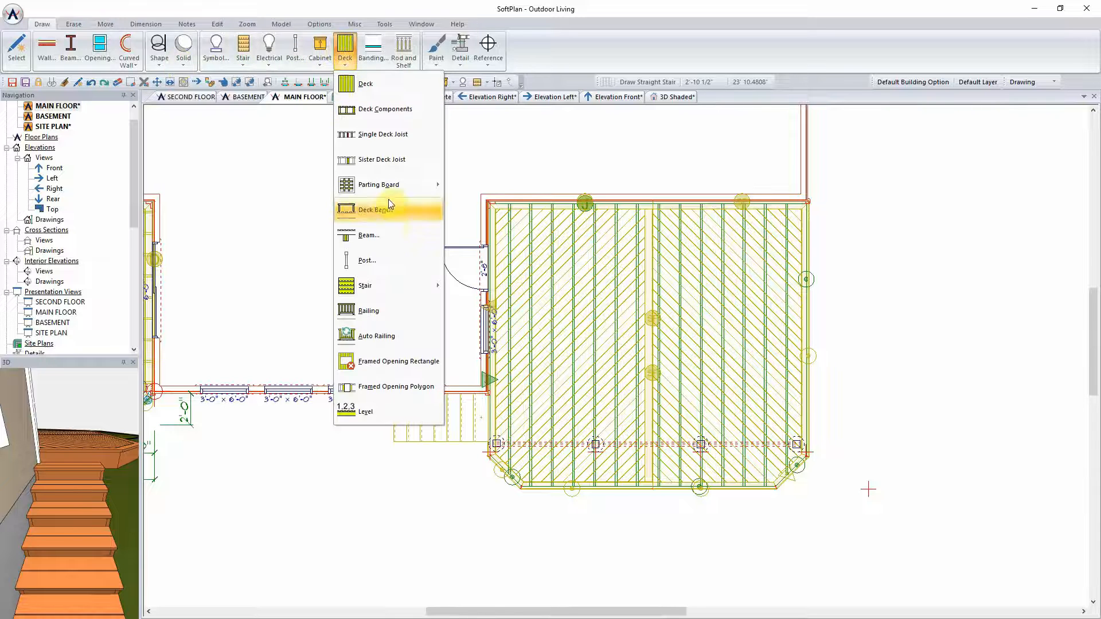
left_click(398, 335)
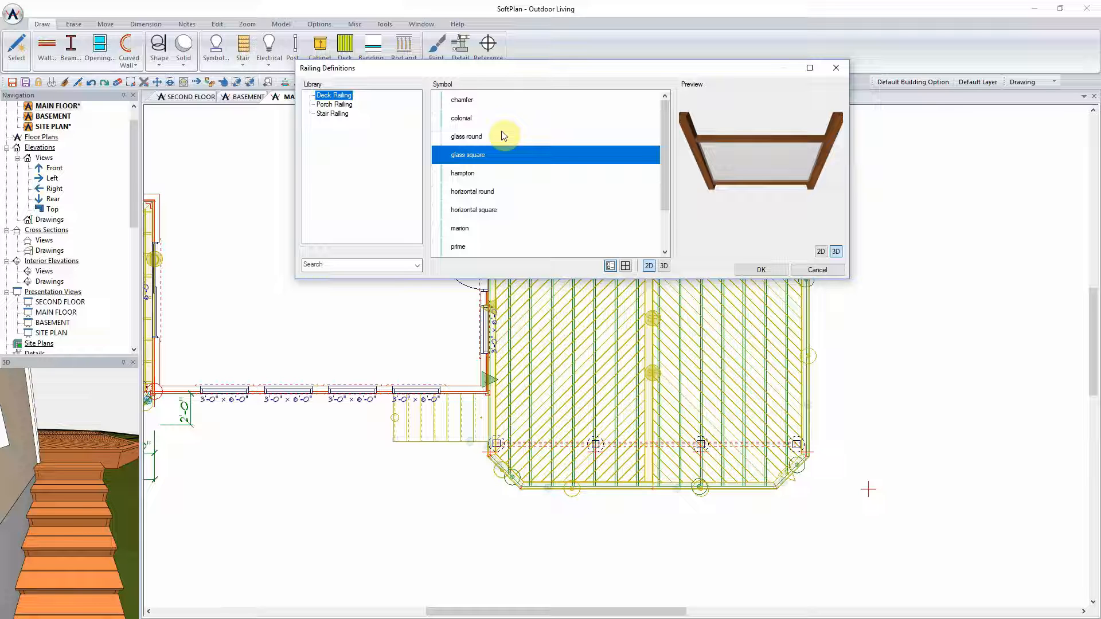
left_click_drag(665, 177, 668, 203)
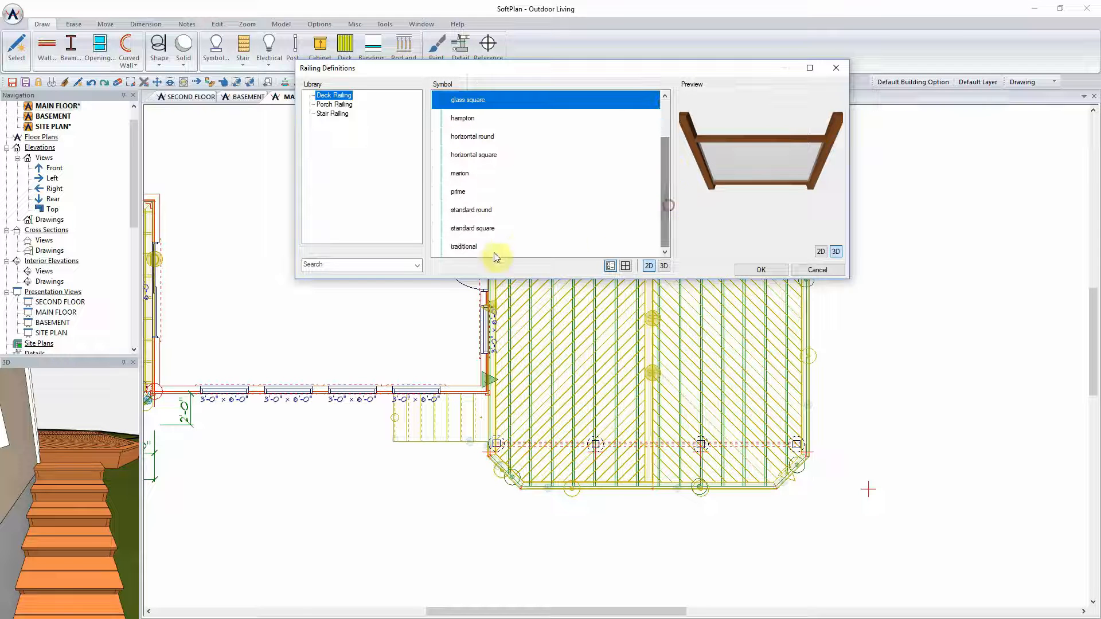
left_click(453, 228)
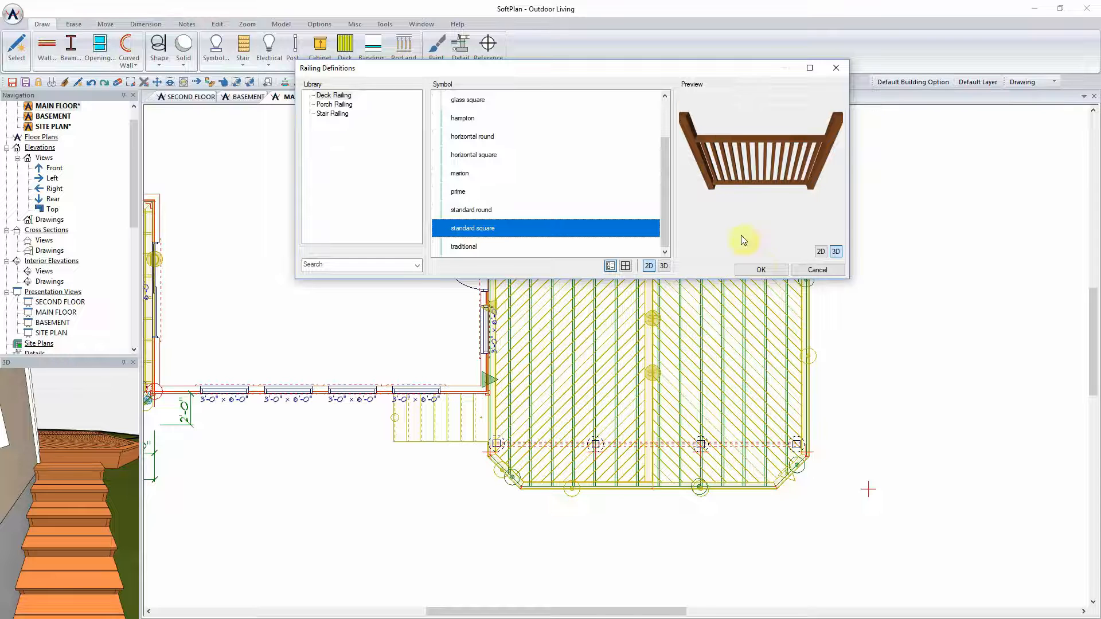
left_click(761, 270)
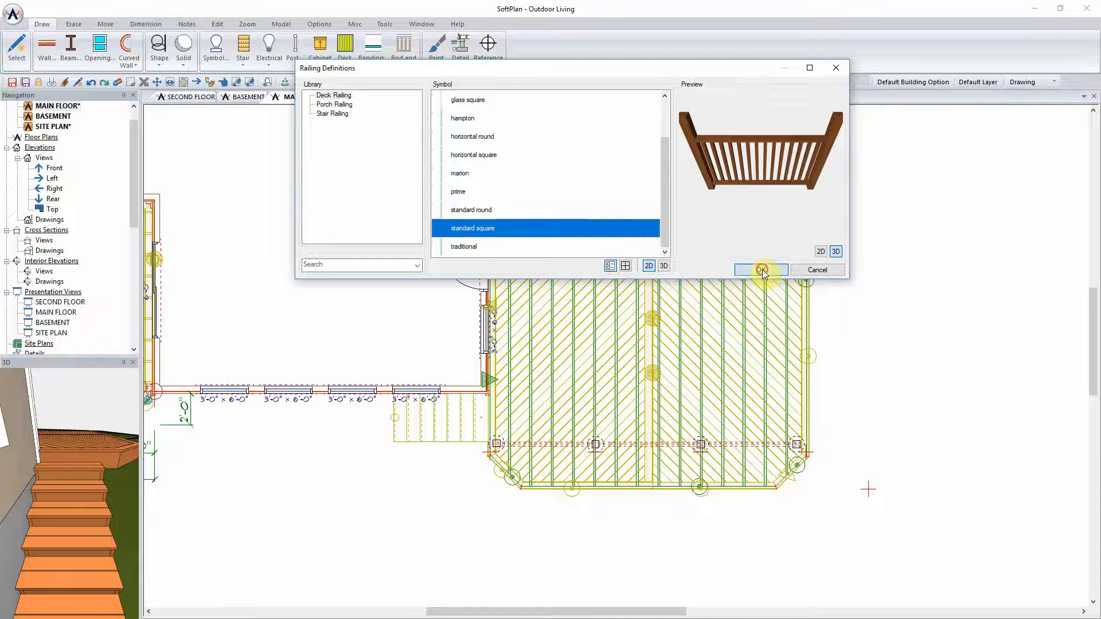
left_click(723, 369)
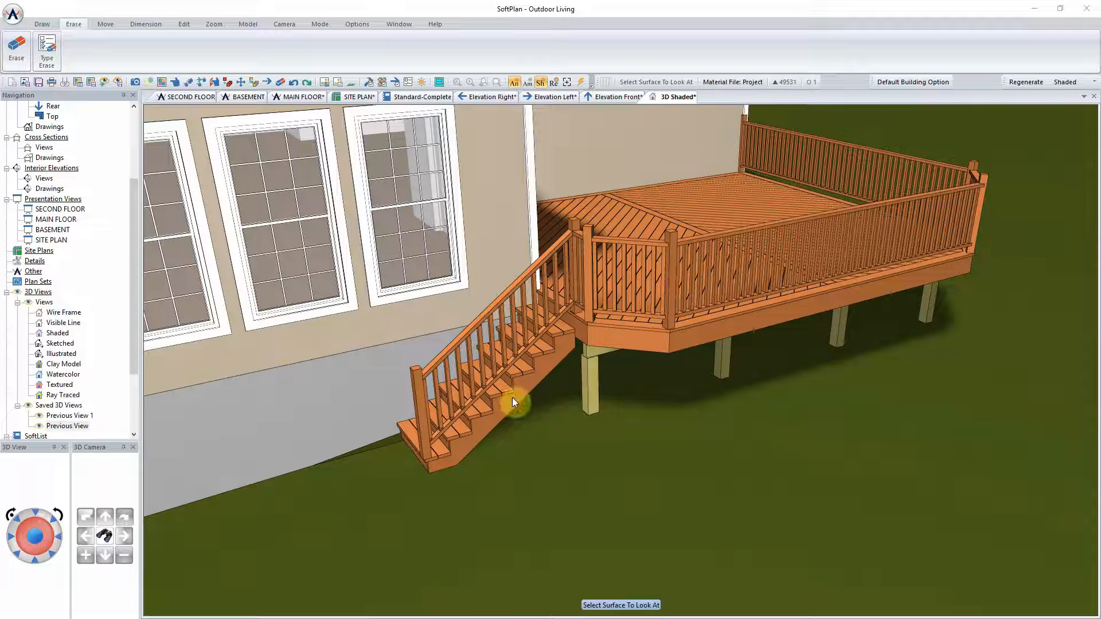
In the 3D view, turn on intermediate posts for the deck's side railing that meets the house wall and set their number to 3.
left_click(867, 235)
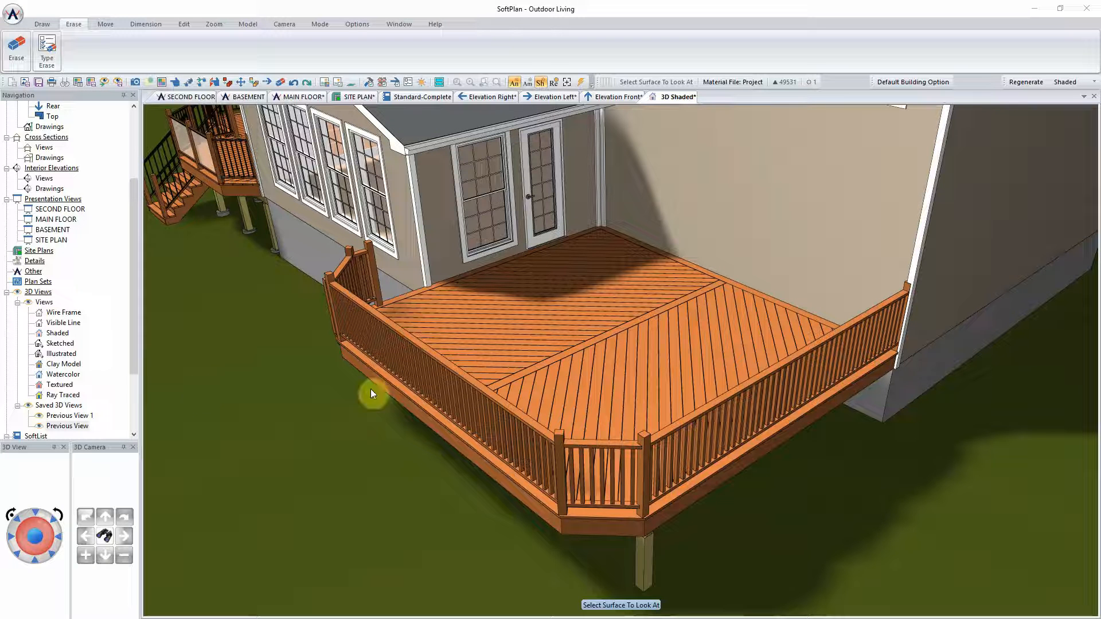
right_click(720, 416)
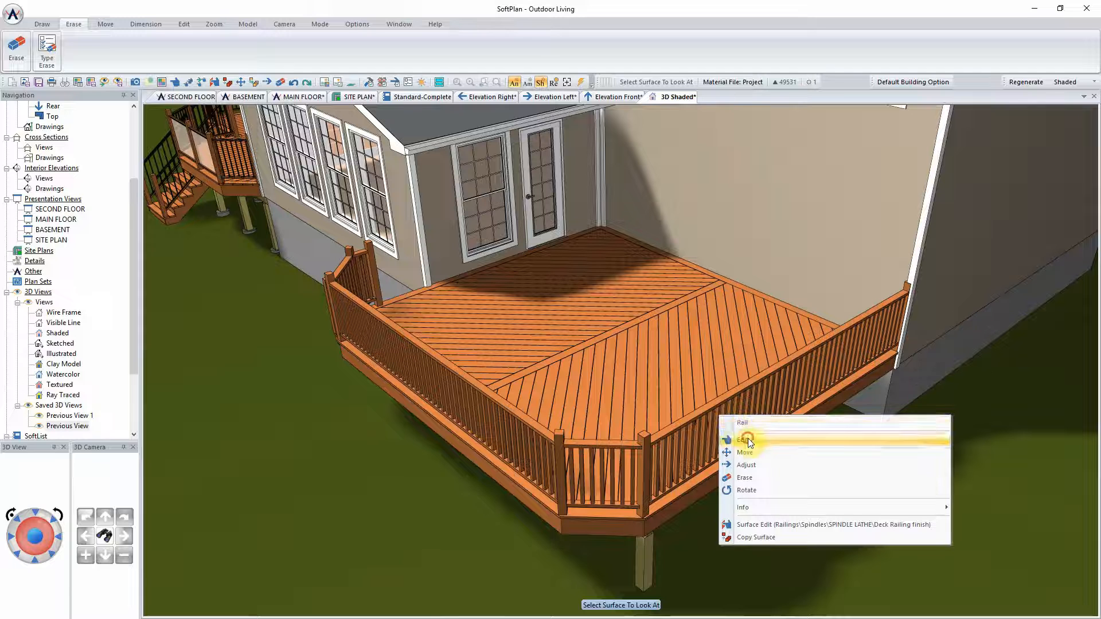
left_click(748, 442)
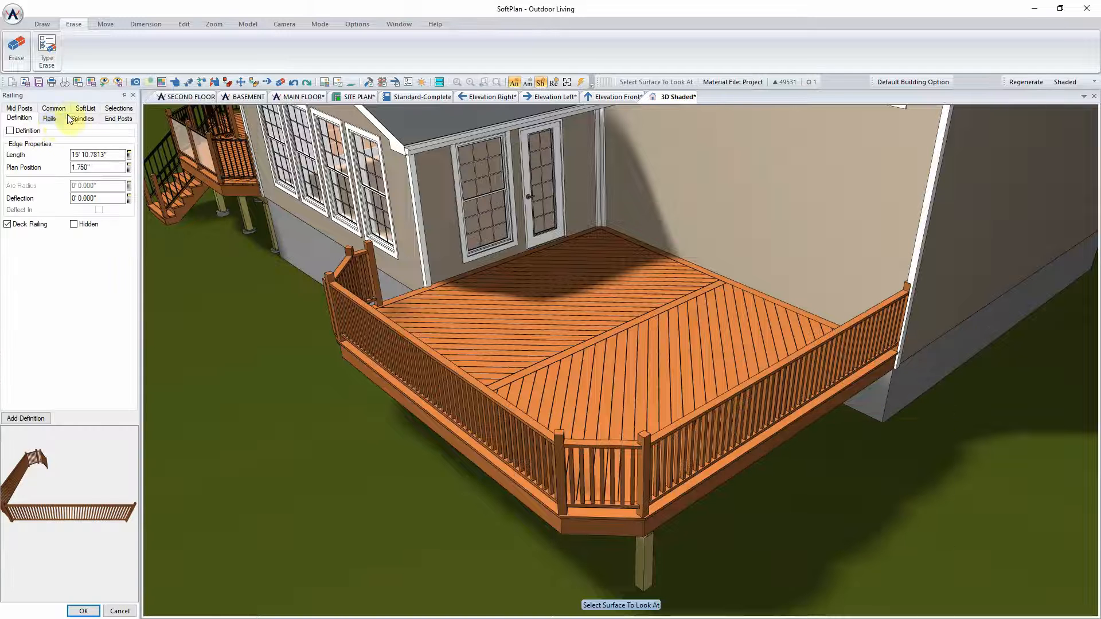
left_click(19, 108)
left_click(24, 133)
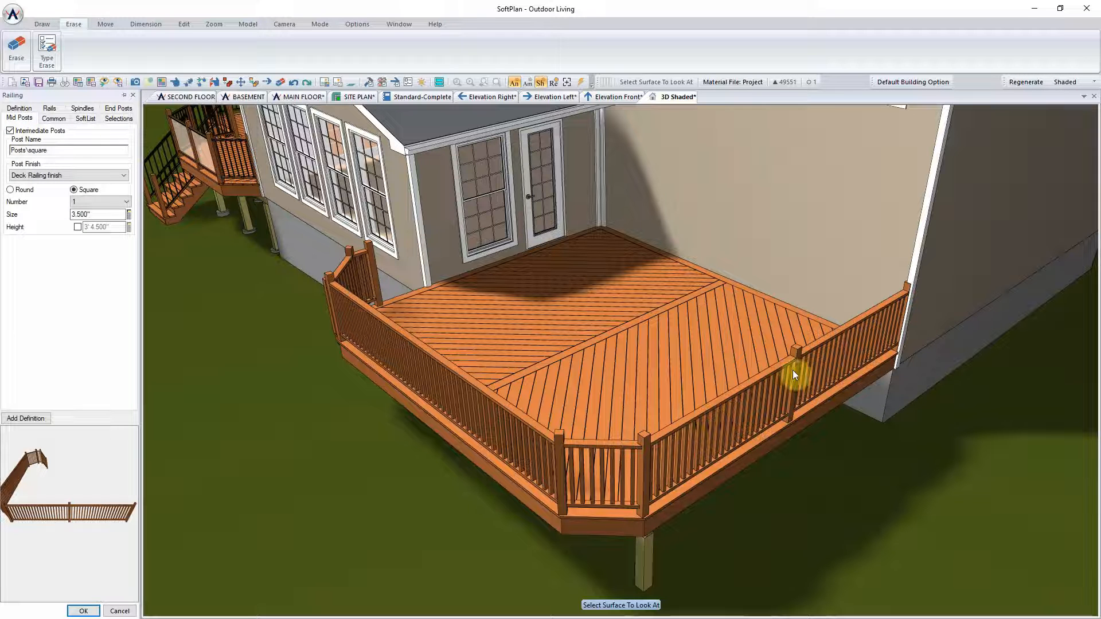
left_click(87, 202)
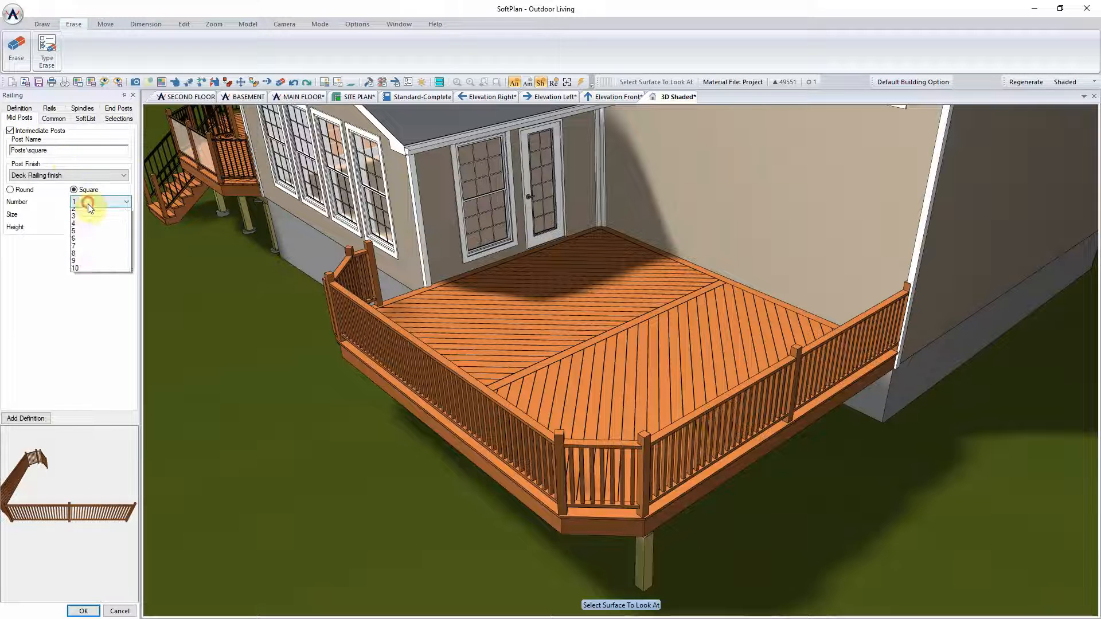
left_click(91, 227)
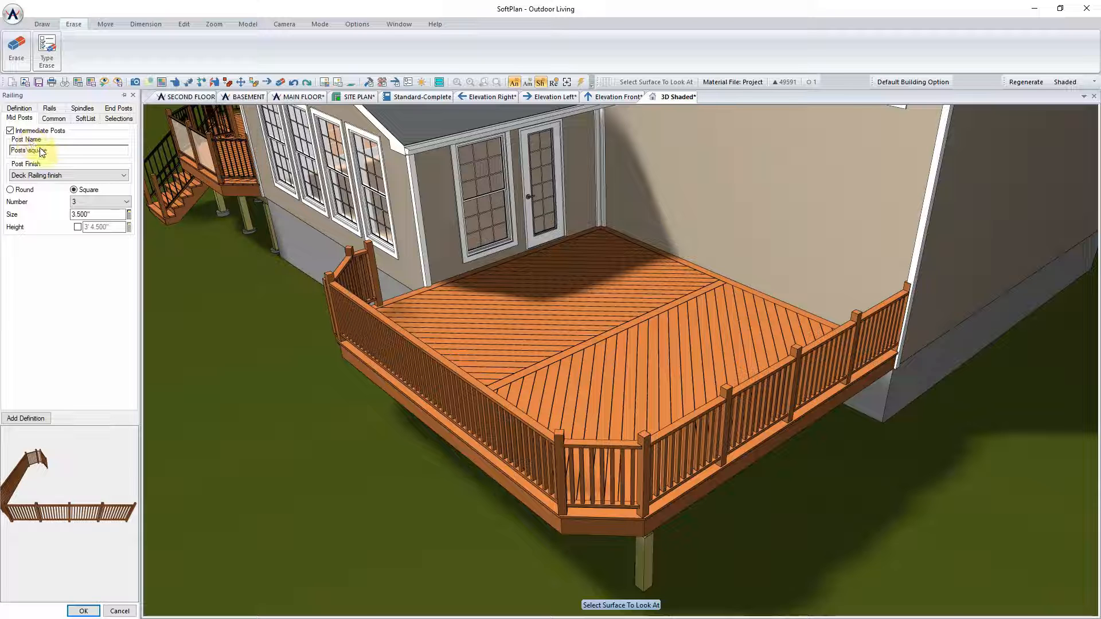
Change the same side railing's spindles to the round lathe with a 0.75" spindle width, and accept the changes.
left_click(82, 108)
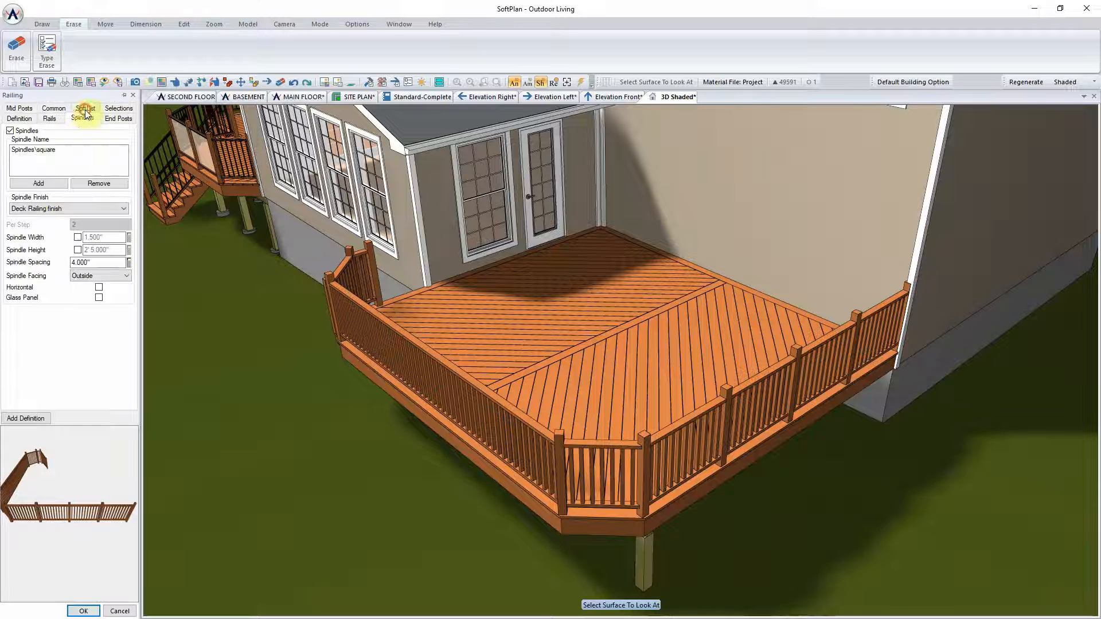
double_click(47, 150)
left_click(247, 331)
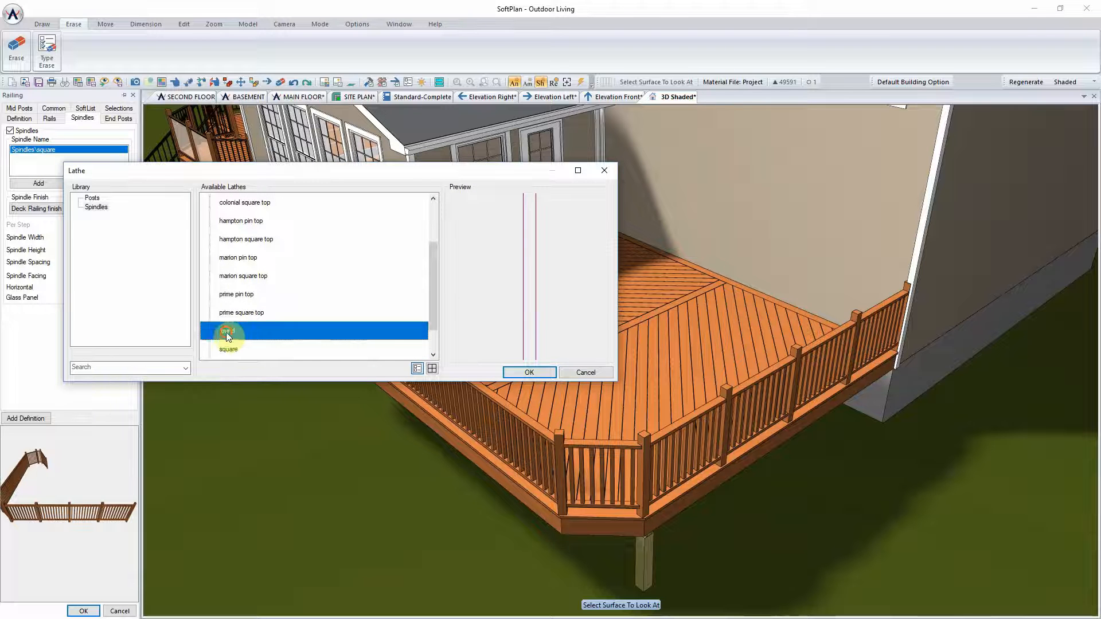
left_click(528, 373)
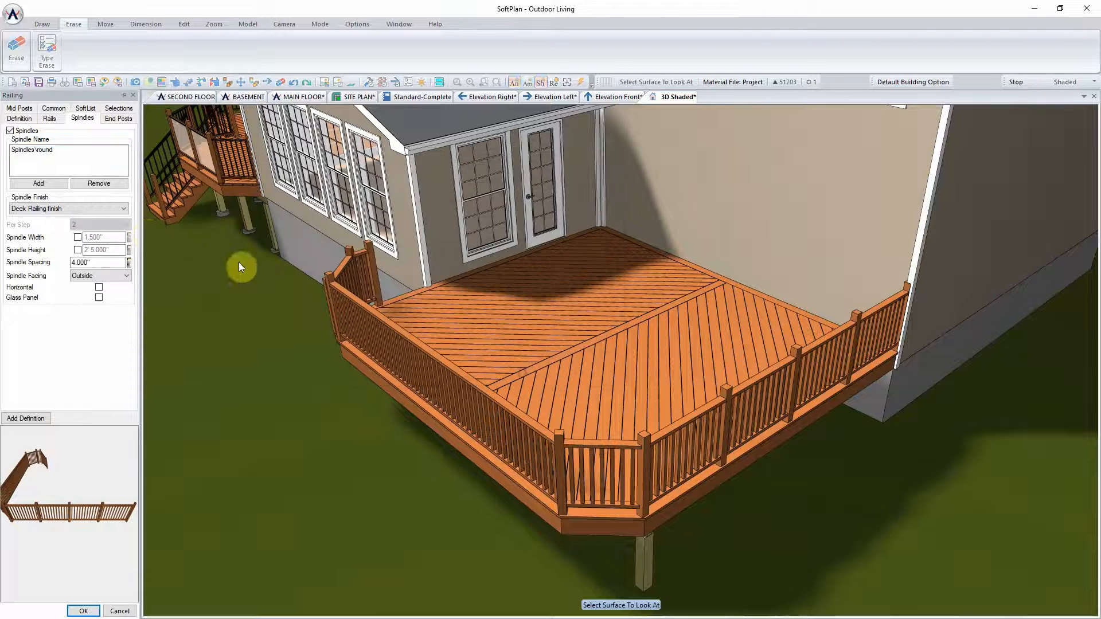
left_click(77, 237)
double_click(109, 240)
type("1")
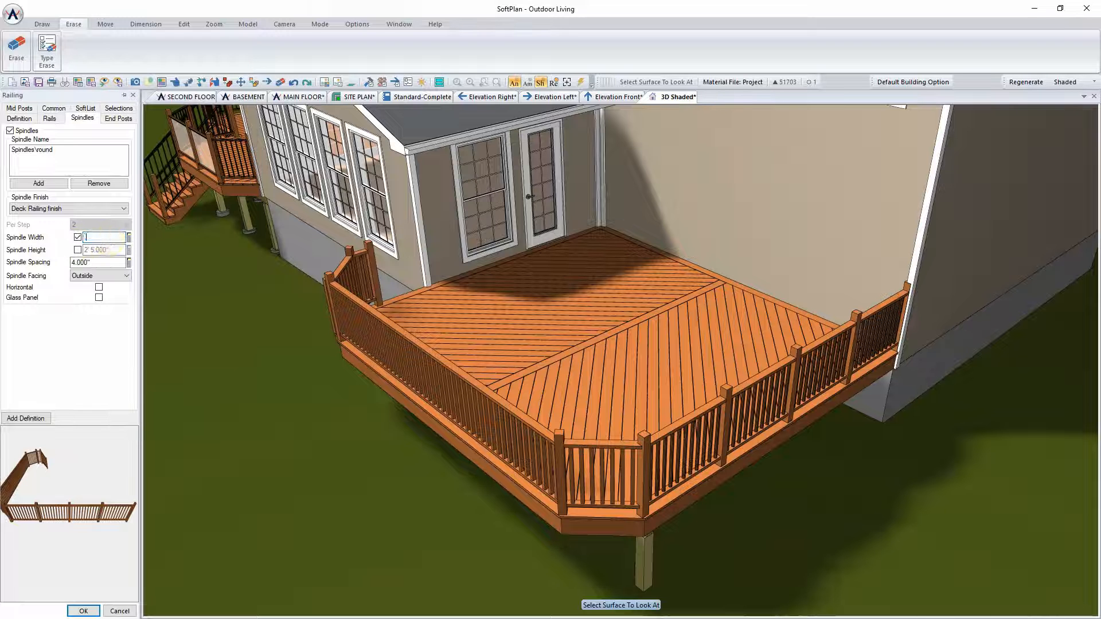
key("Return")
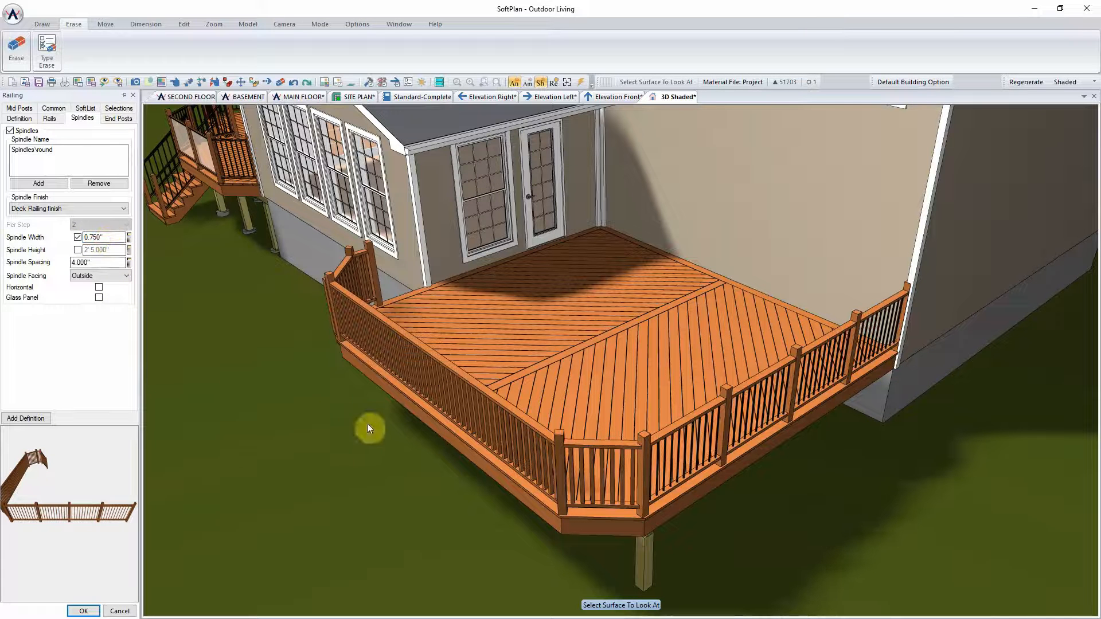
left_click(83, 610)
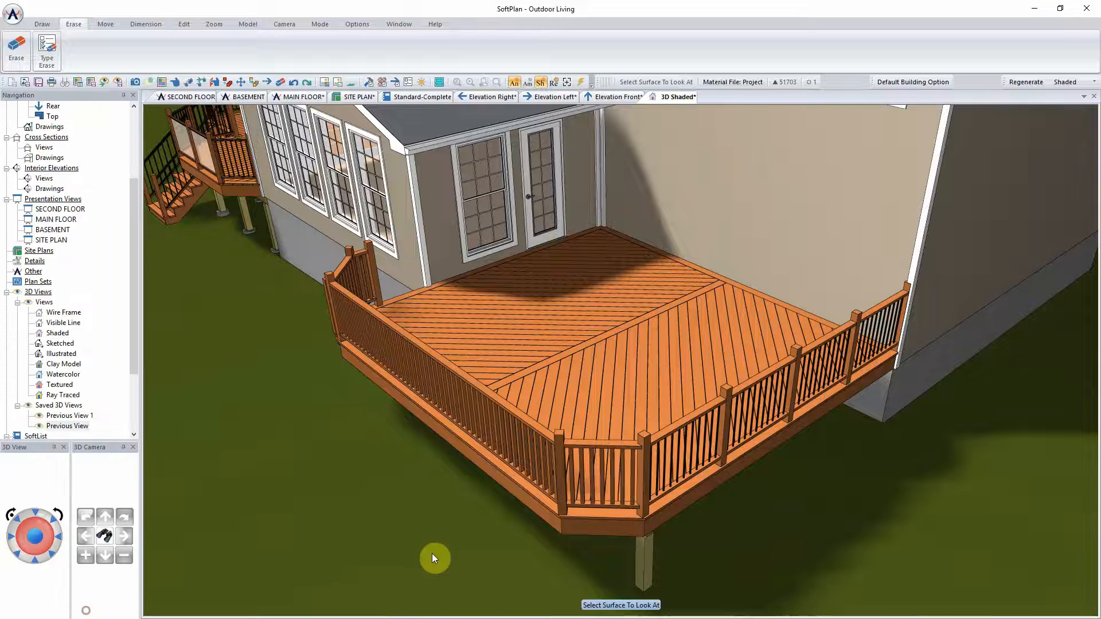
Apply the side railing's intermediate post and spindle changes to the adjoining long deck railing with Repeat Edit.
right_click(590, 444)
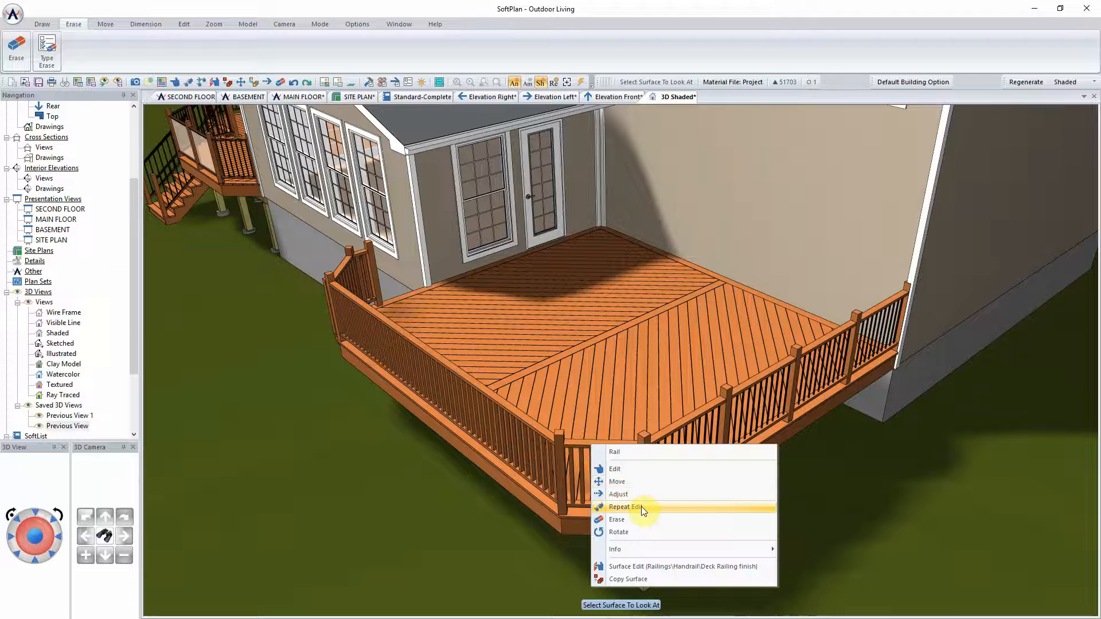
left_click(514, 415)
right_click(514, 415)
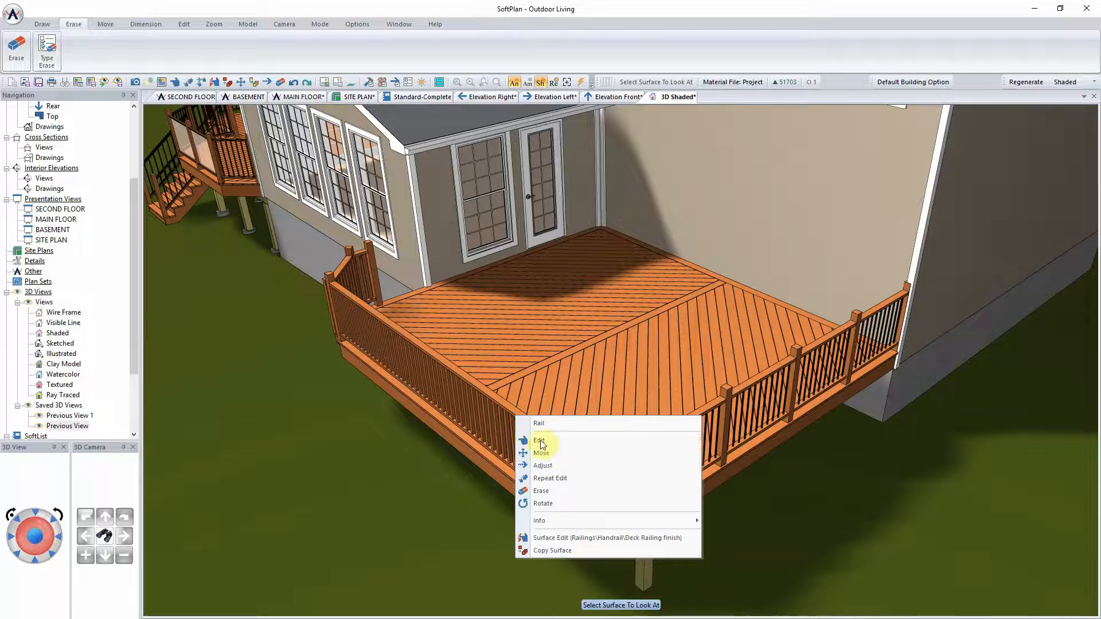
left_click(568, 484)
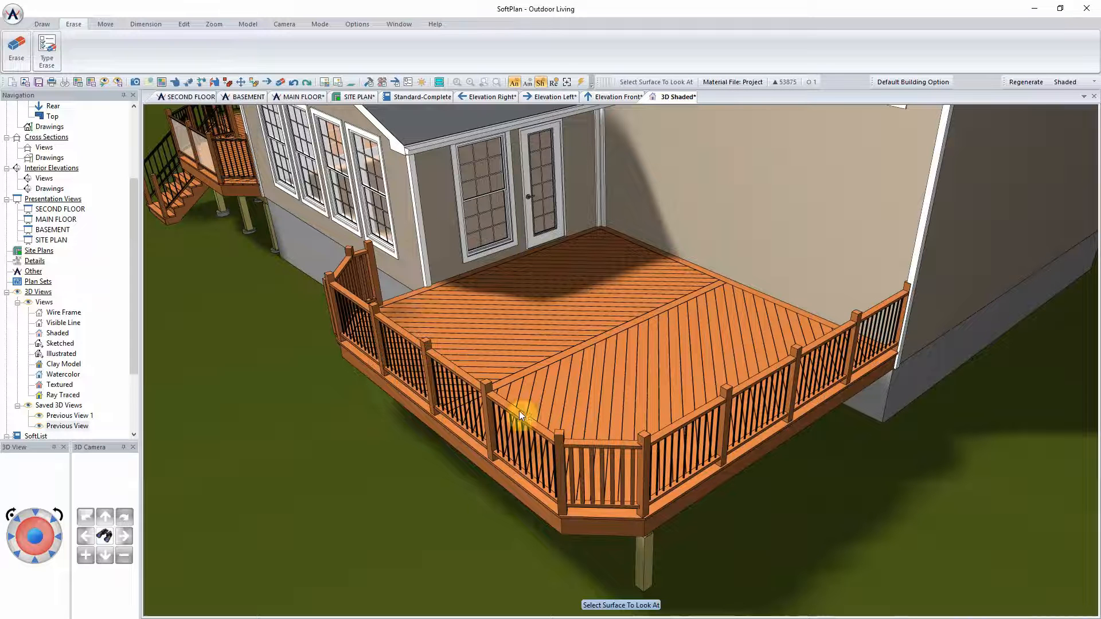
Give the short angled corner railing between the two long railings round spindles 0.75" wide, and accept the changes.
right_click(594, 443)
left_click(619, 466)
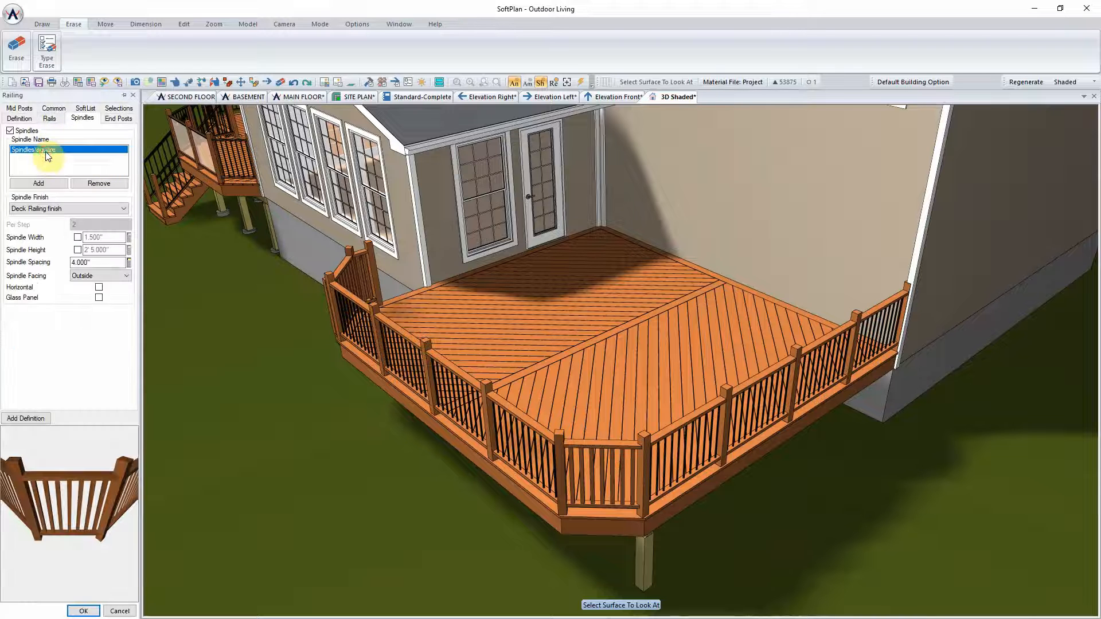
double_click(46, 150)
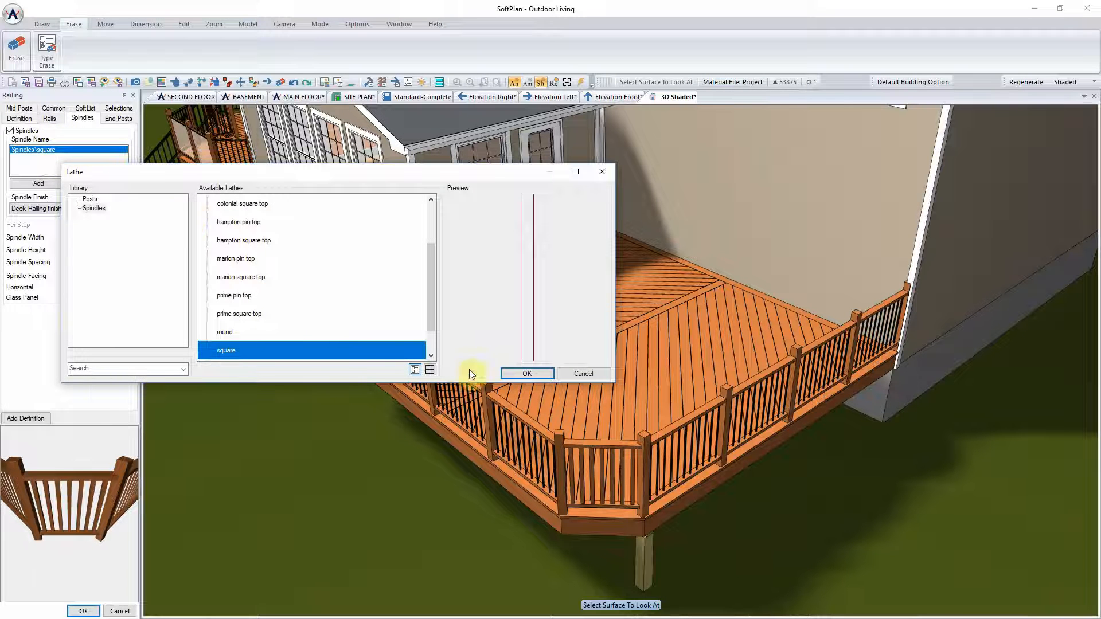
left_click(229, 332)
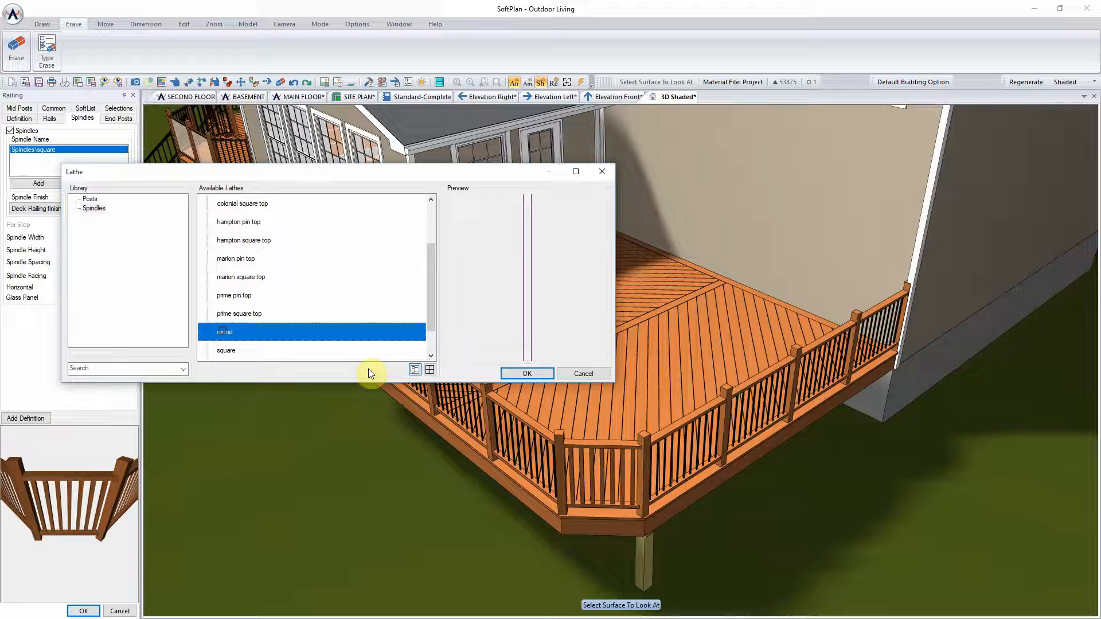
left_click(526, 373)
left_click(77, 237)
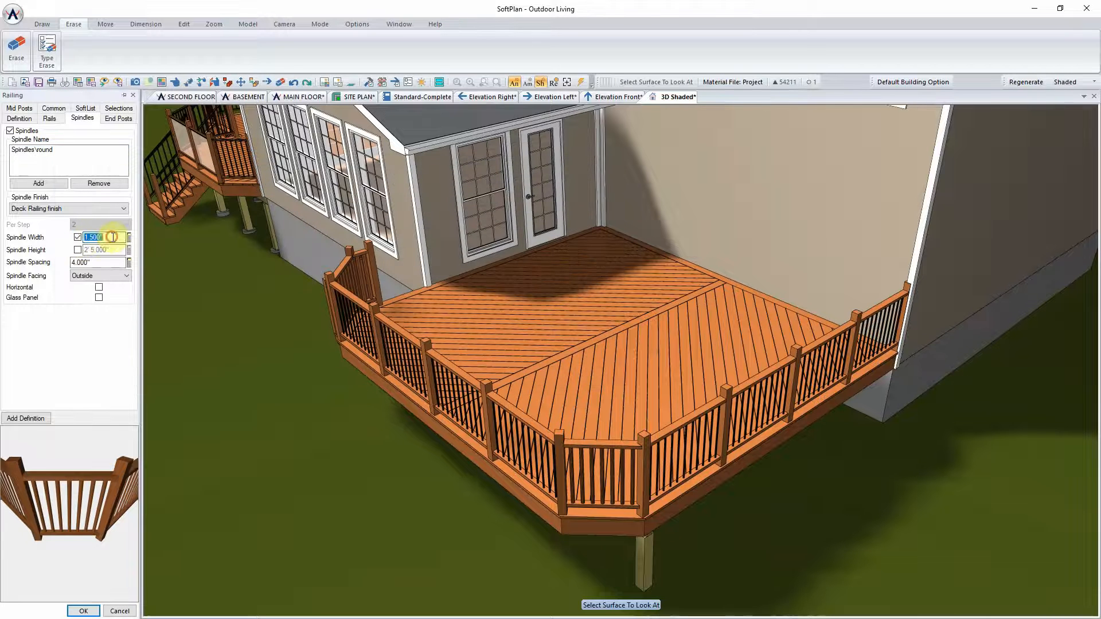
type(".75")
key("Tab")
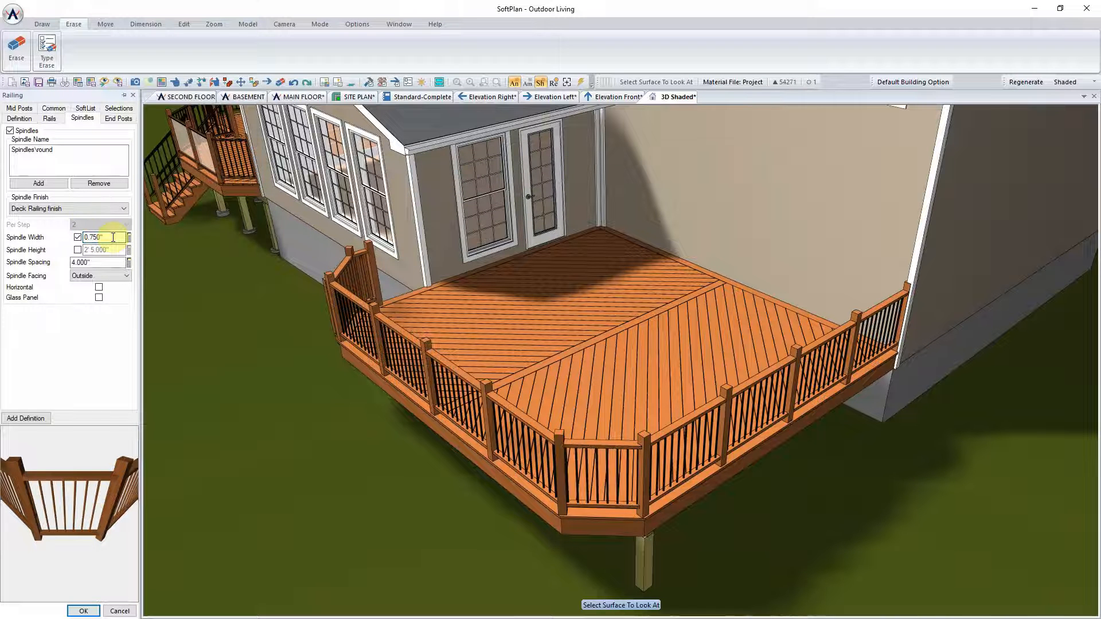
left_click(81, 611)
Repeat the round-spindle edit on the angled railing near the stair, the short section beside it, and the stair railing.
left_click_drag(311, 470, 388, 392)
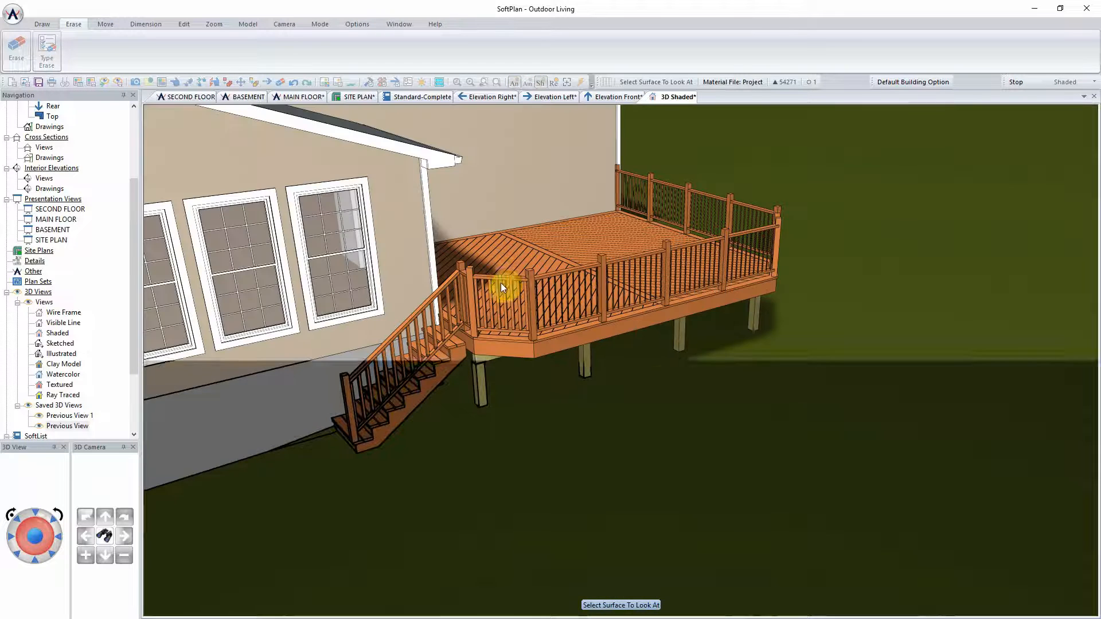
right_click(504, 278)
left_click(542, 342)
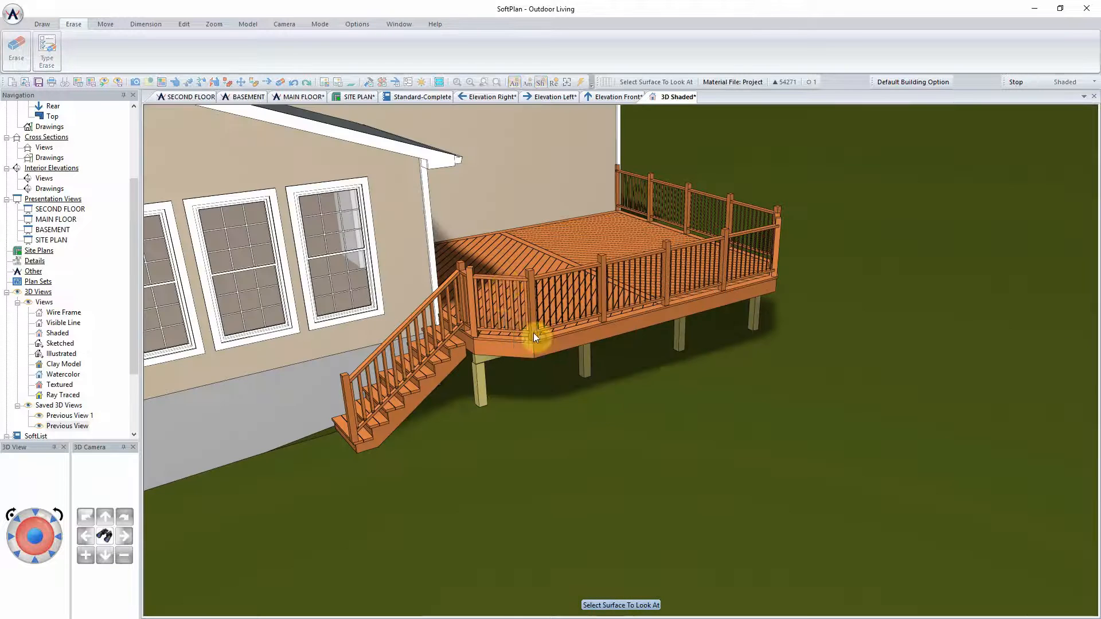
right_click(466, 283)
left_click(509, 346)
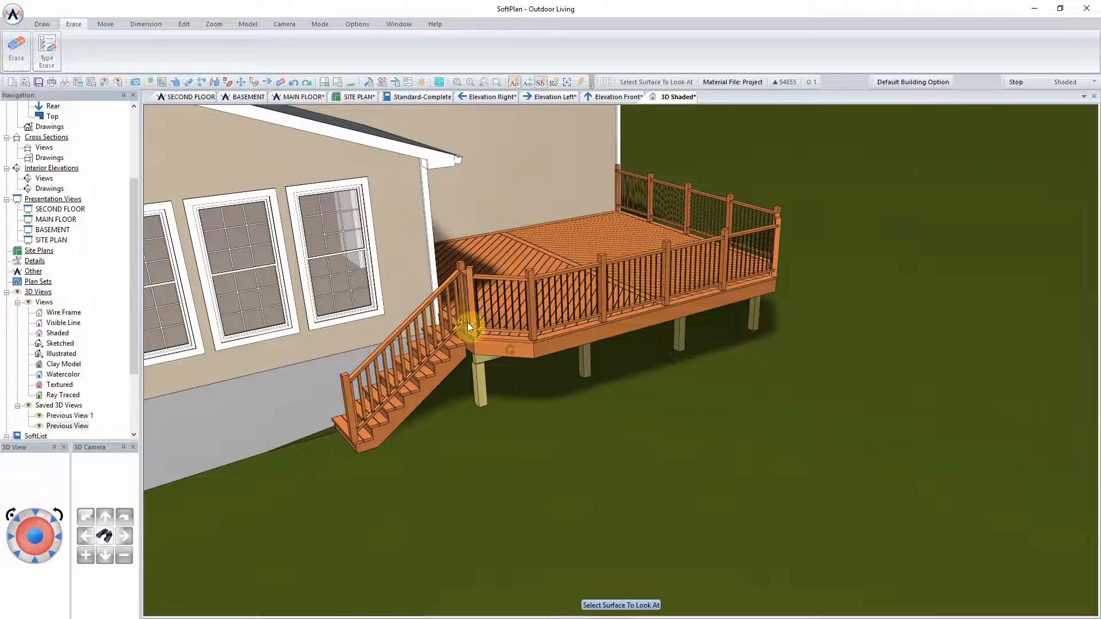
right_click(443, 289)
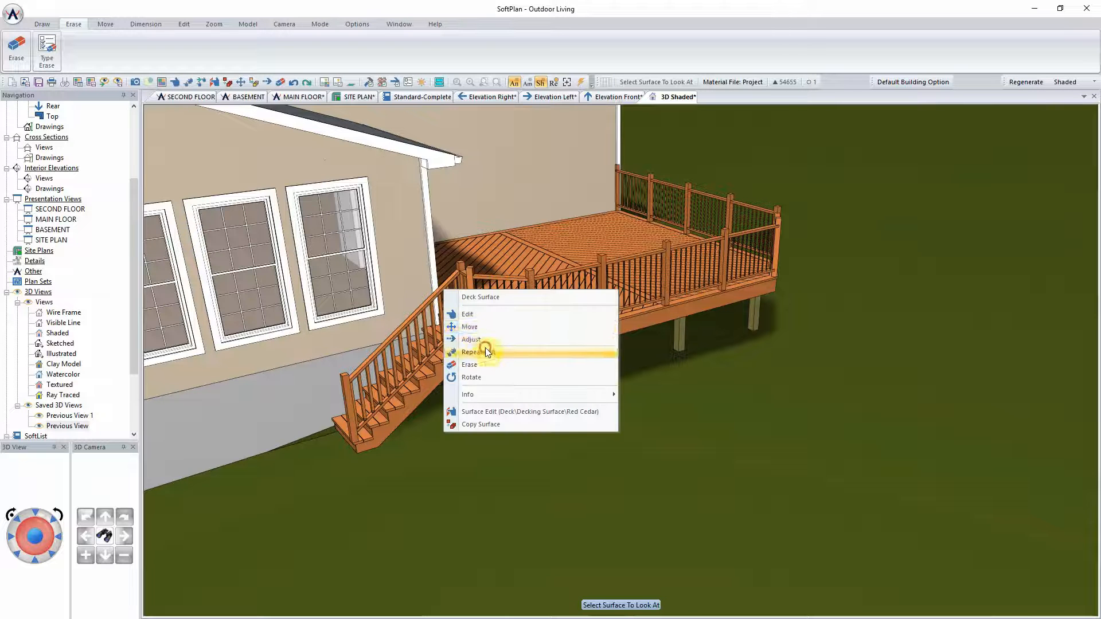
left_click(487, 352)
right_click(435, 312)
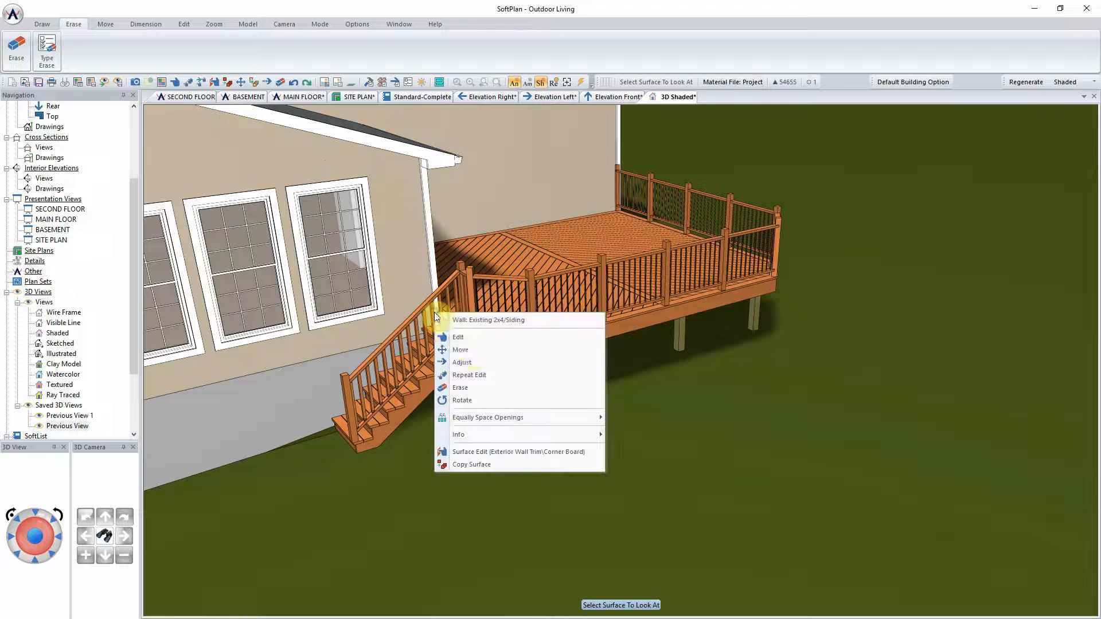
left_click(472, 373)
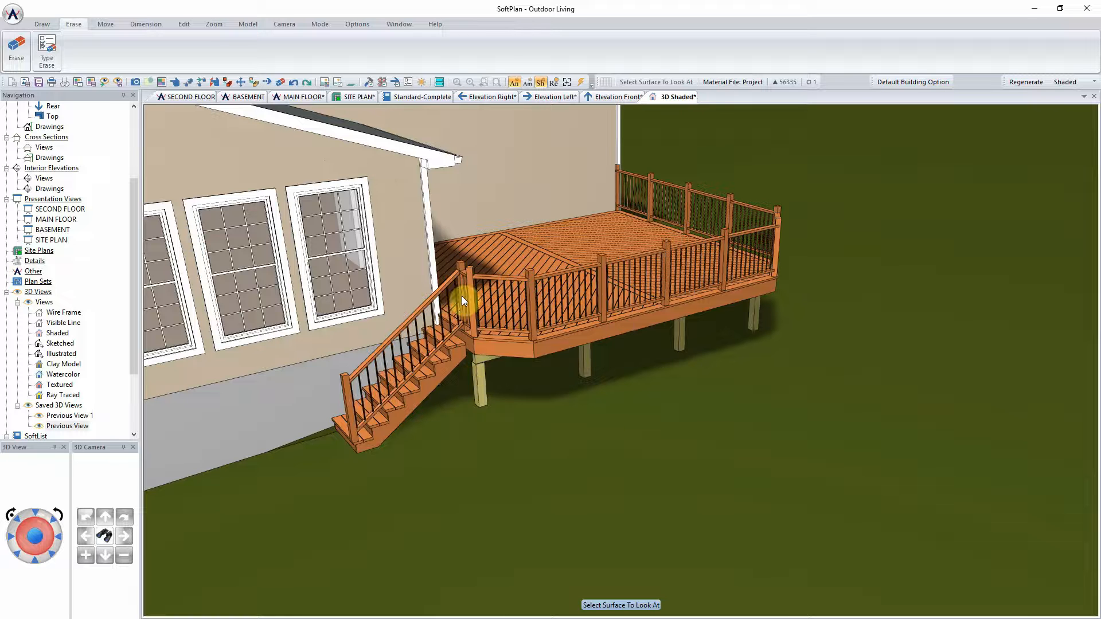
Edit the stair railing and change its handrail profile to lambton.
right_click(413, 317)
left_click(438, 338)
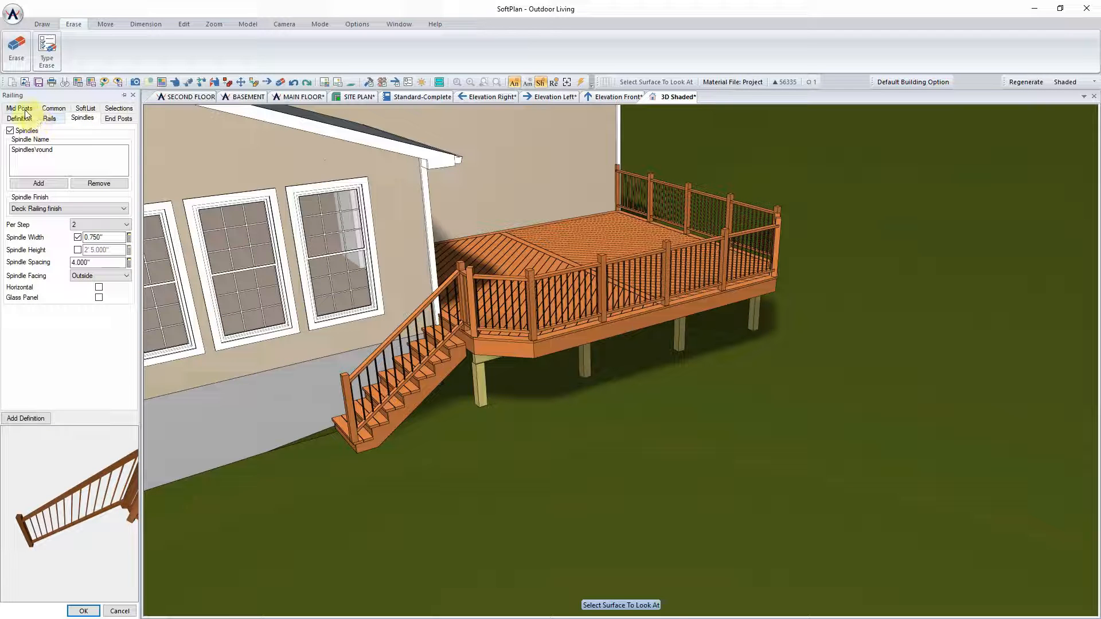
left_click(50, 118)
double_click(46, 151)
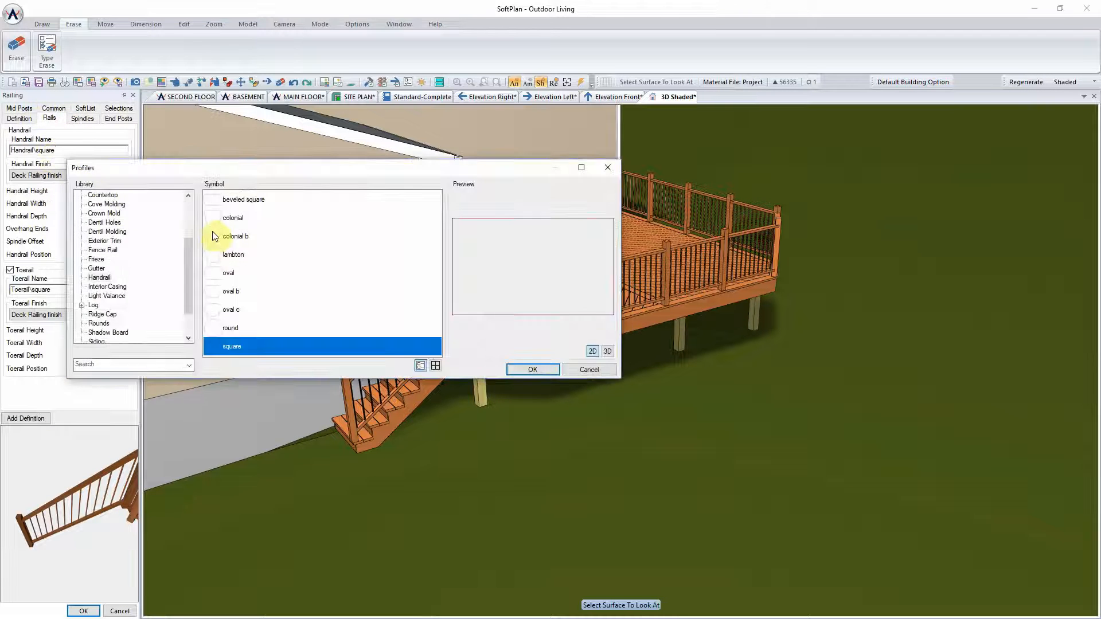
left_click(232, 255)
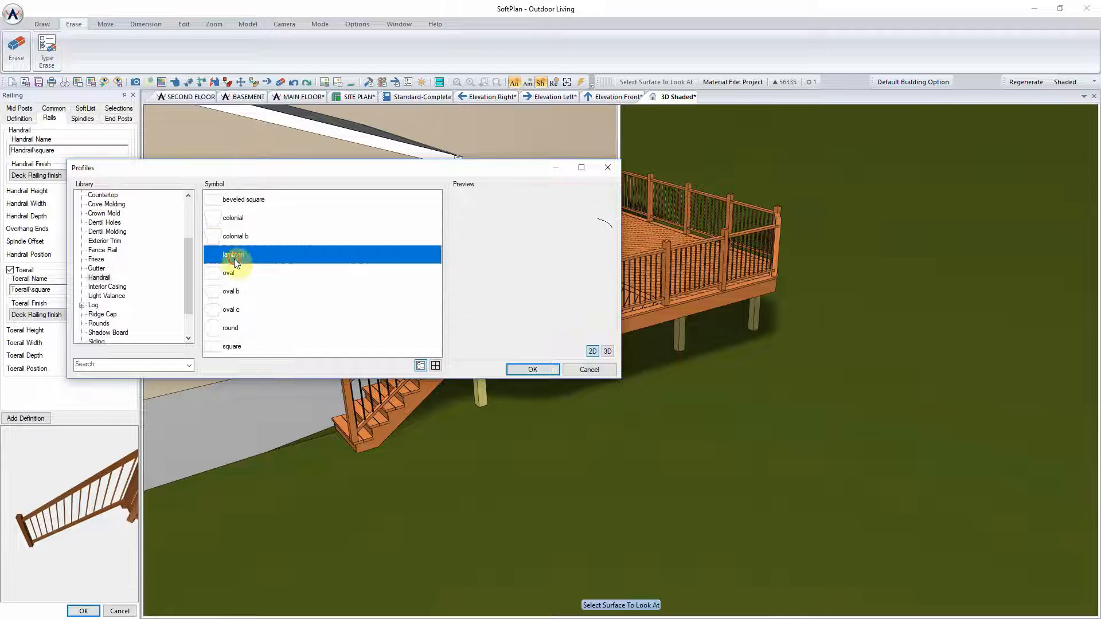
left_click(535, 370)
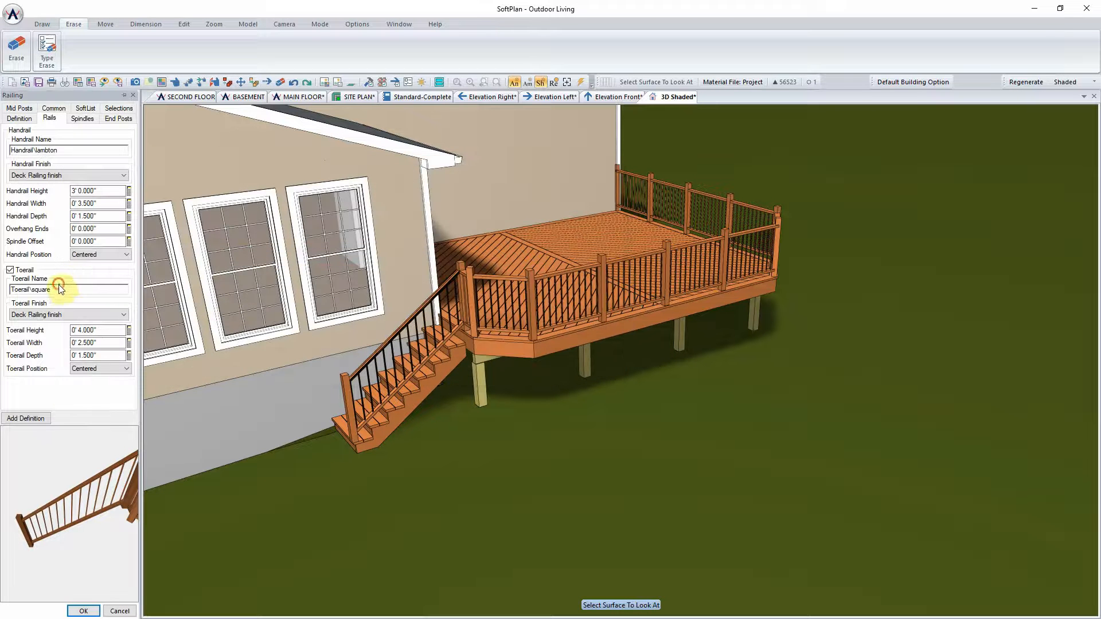
Change the stair railing's toerail profile to grooved decorative 1 and accept the edits.
double_click(61, 289)
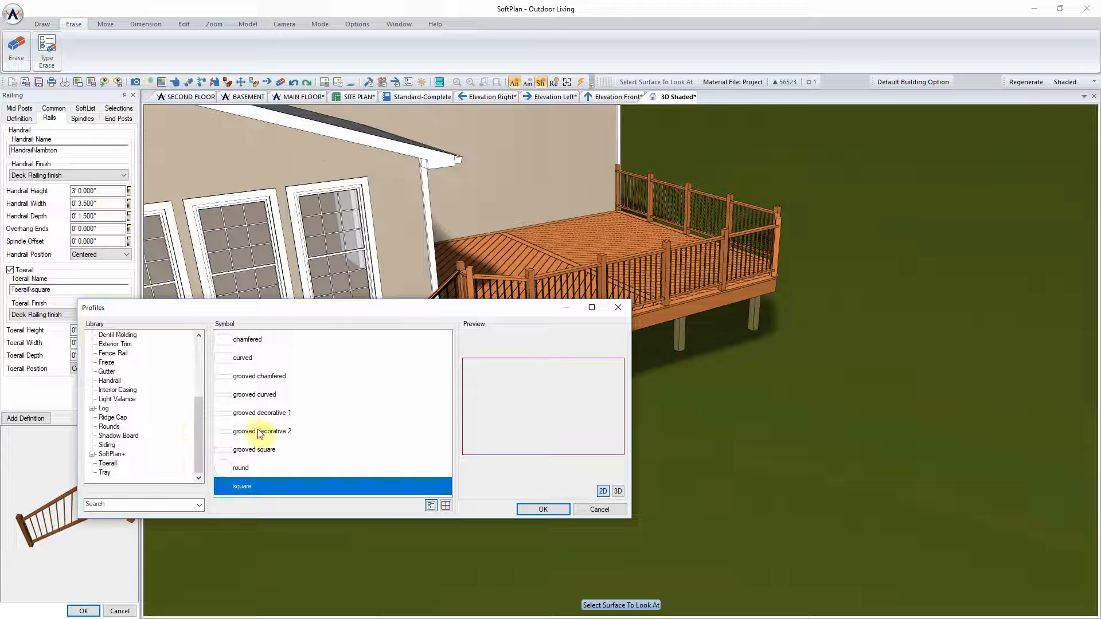
left_click(261, 413)
left_click(535, 509)
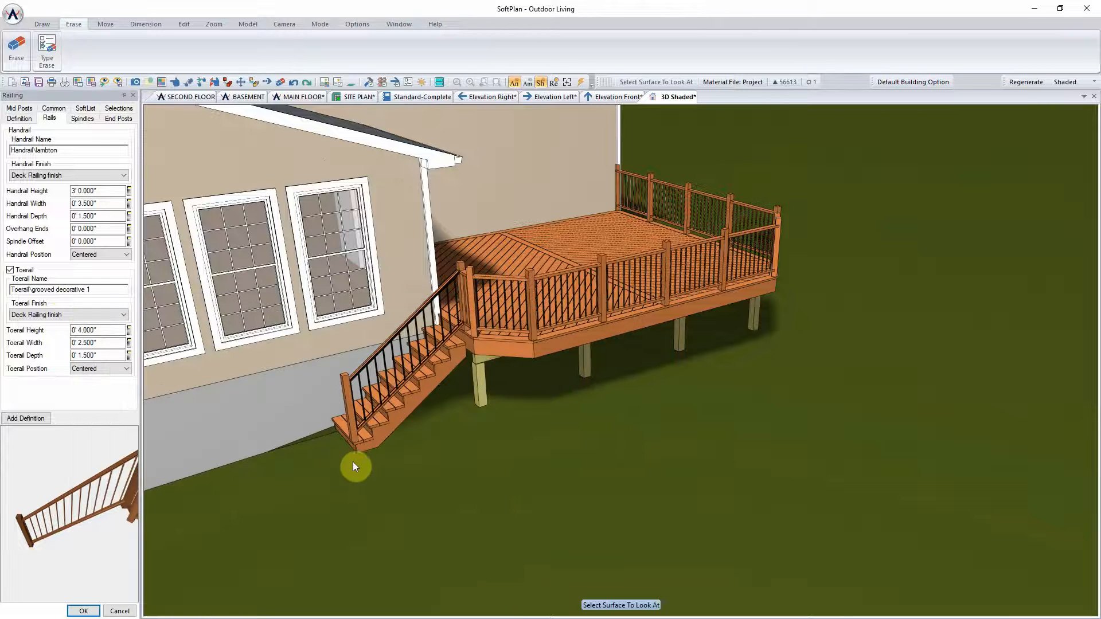
left_click(85, 610)
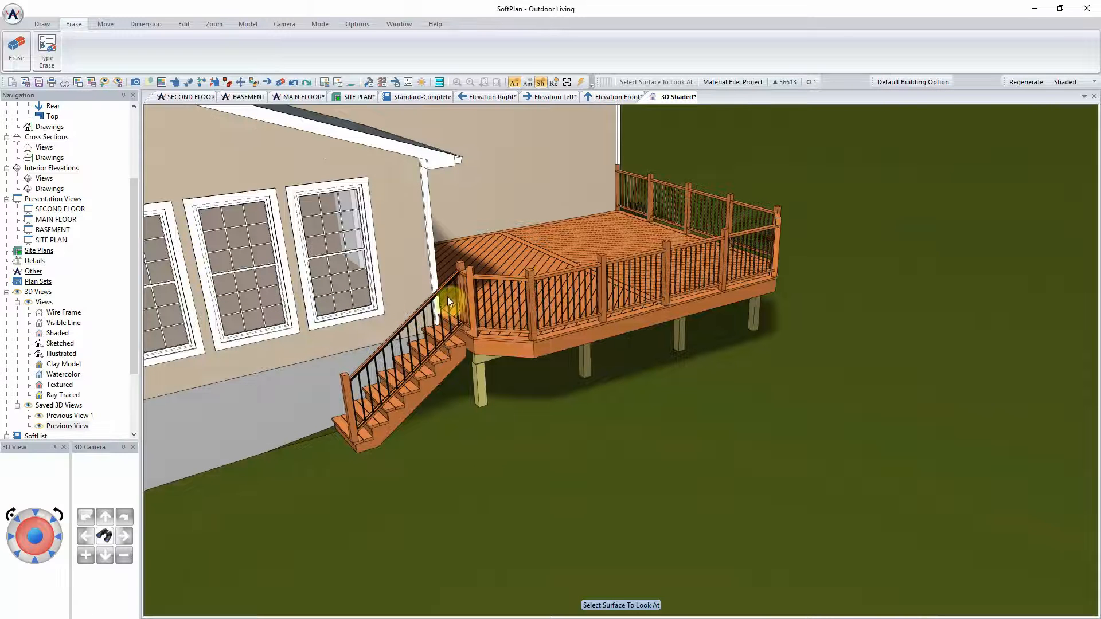
Repeat the handrail and toerail edit on the short section beside the stair, the adjoining angled railing and the long outer railing.
right_click(460, 267)
left_click(490, 306)
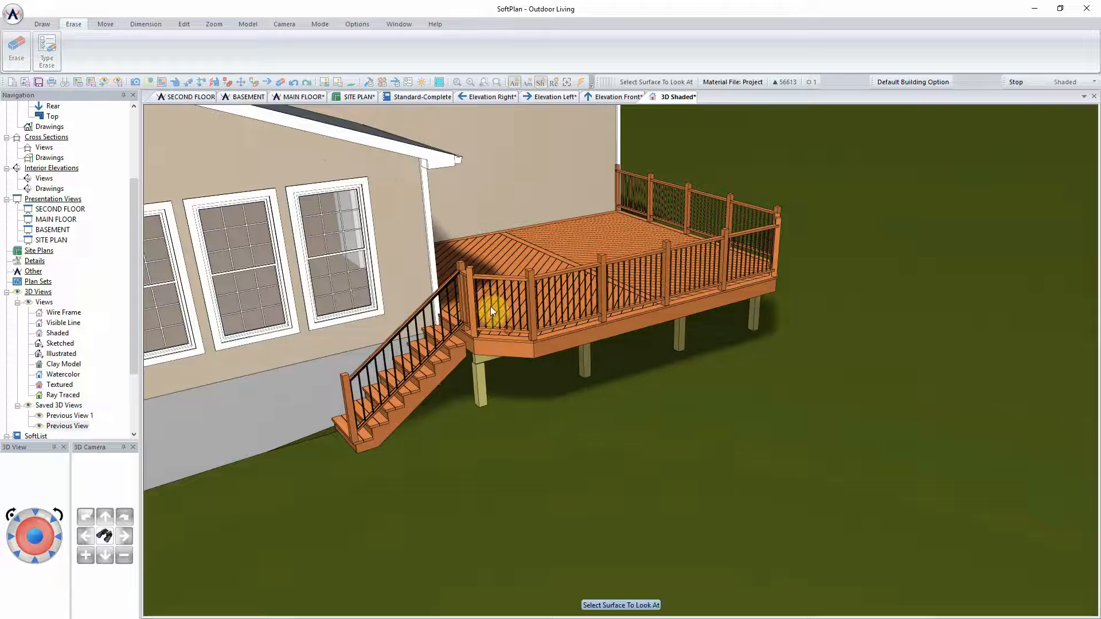
right_click(473, 276)
left_click(520, 331)
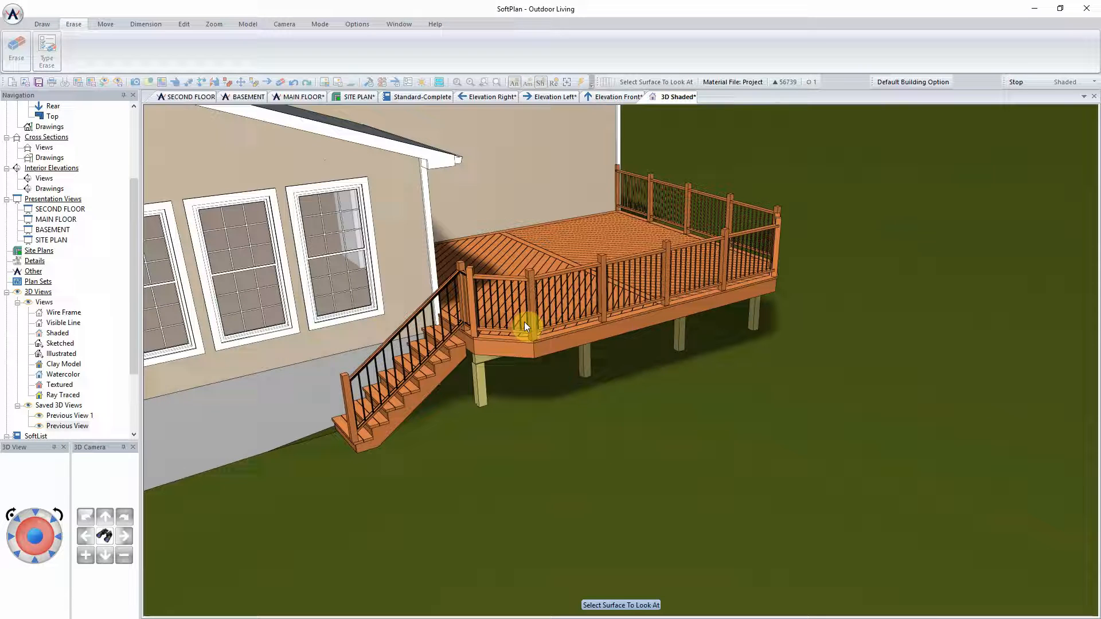
right_click(529, 278)
left_click(580, 345)
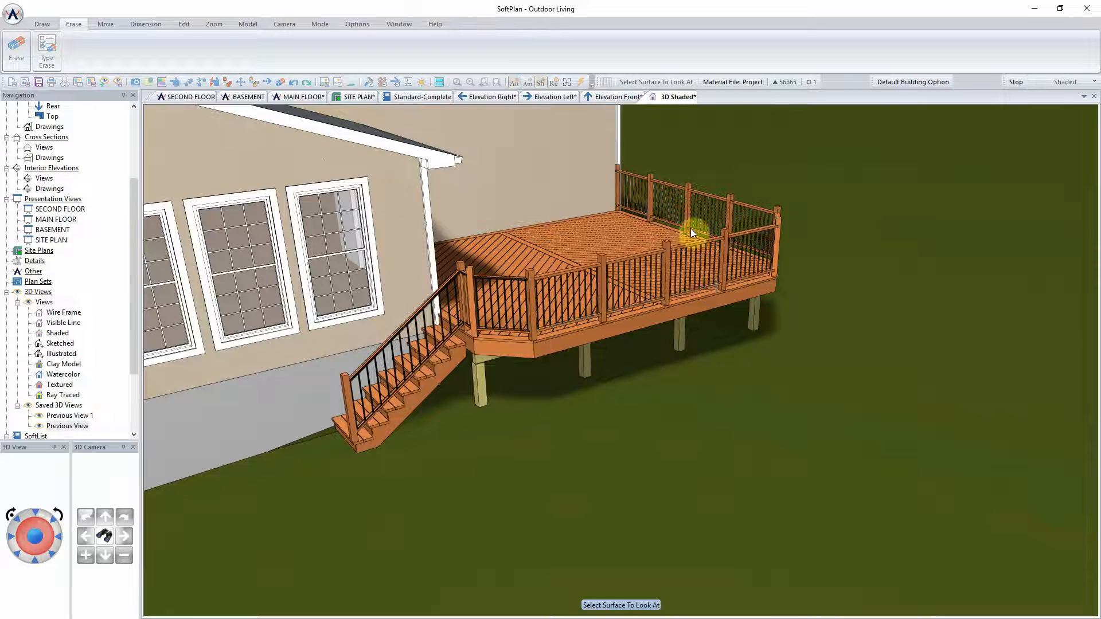
Repeat the handrail and toerail edit on the far side railing and the angled railing at the deck's far corner.
right_click(776, 207)
left_click(816, 266)
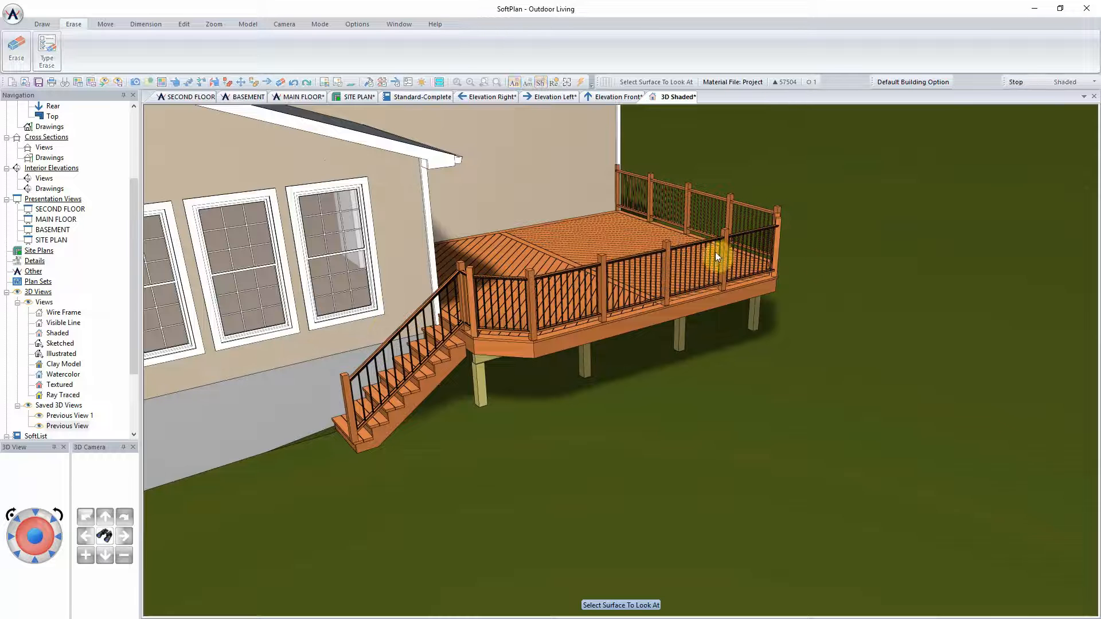
left_click(715, 253)
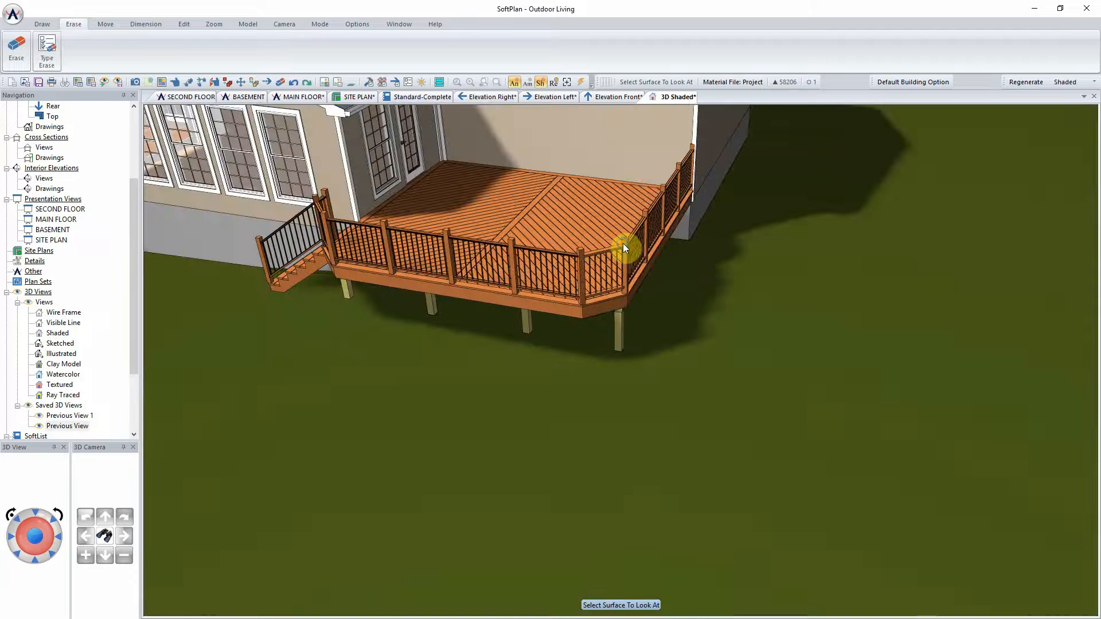
right_click(622, 243)
left_click(656, 303)
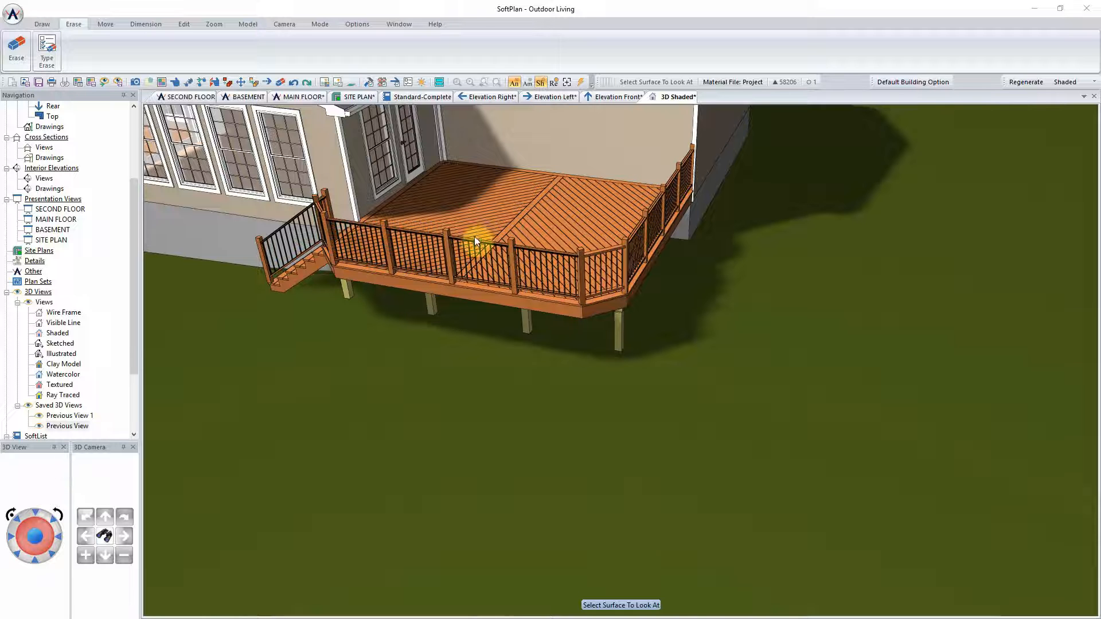
On the MAIN FLOOR plan, explode the long outer deck railing into separate sections.
left_click(299, 97)
scroll(310, 431, "down", 3)
middle_click_drag(312, 424, 612, 427)
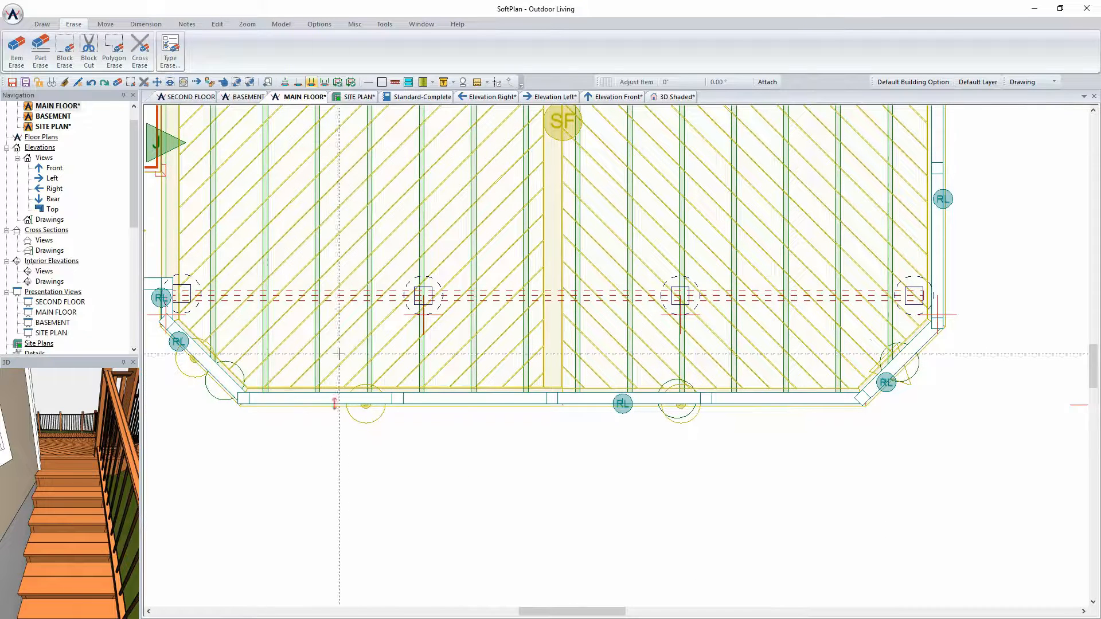
right_click(465, 401)
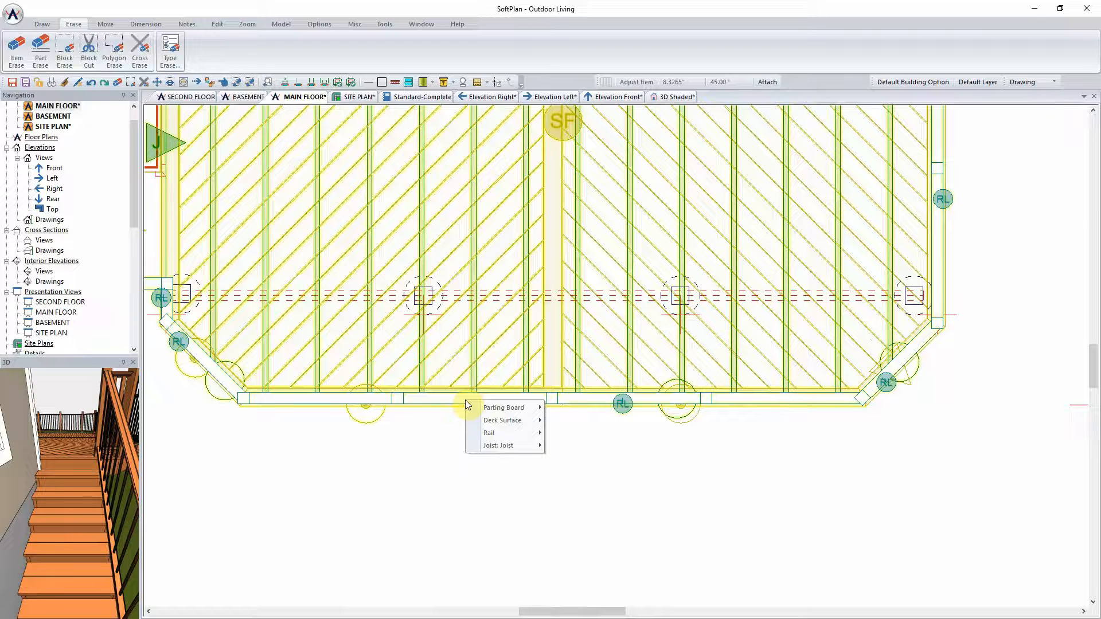
left_click(497, 431)
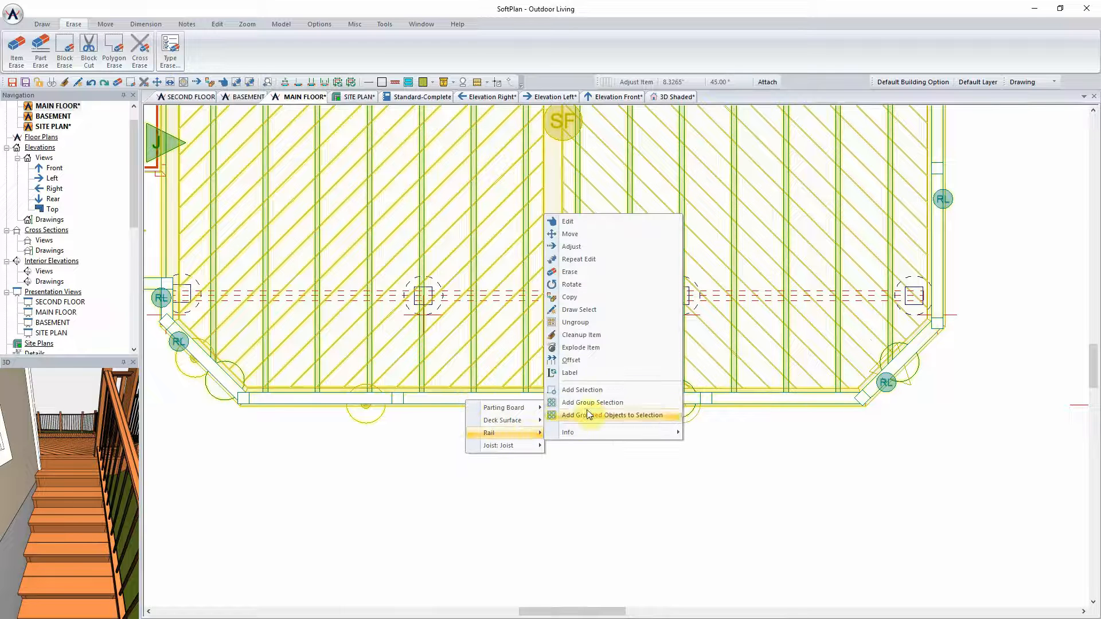
left_click(593, 353)
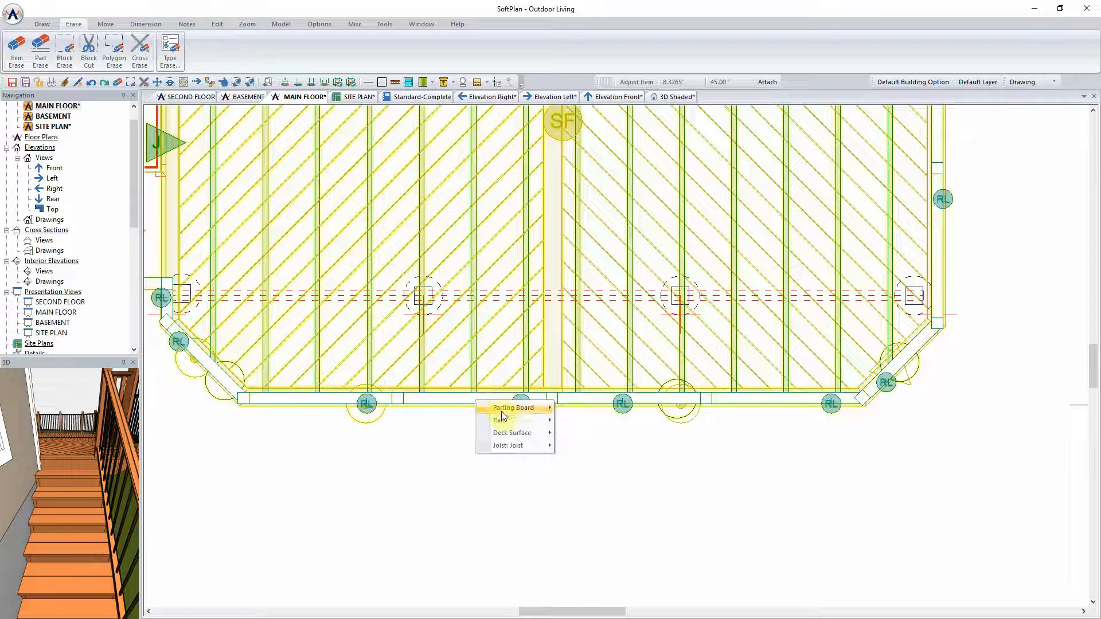
Try applying the glass square Deck Railing definition to the second section from the left of the long outer railing.
mouse_move(504, 419)
left_click(600, 223)
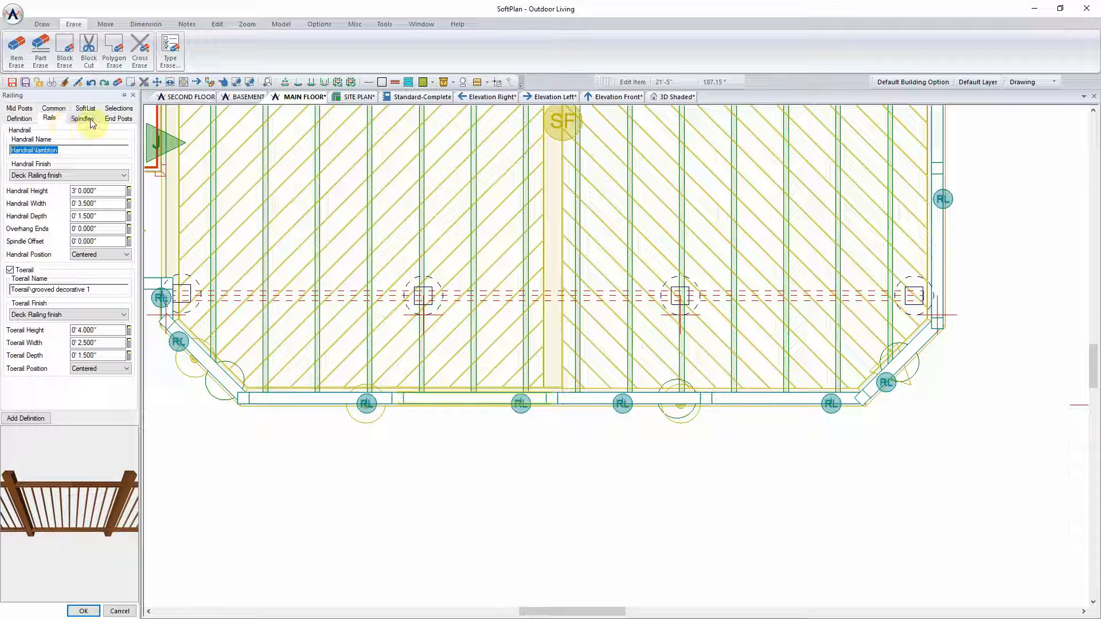
left_click(20, 118)
left_click(26, 132)
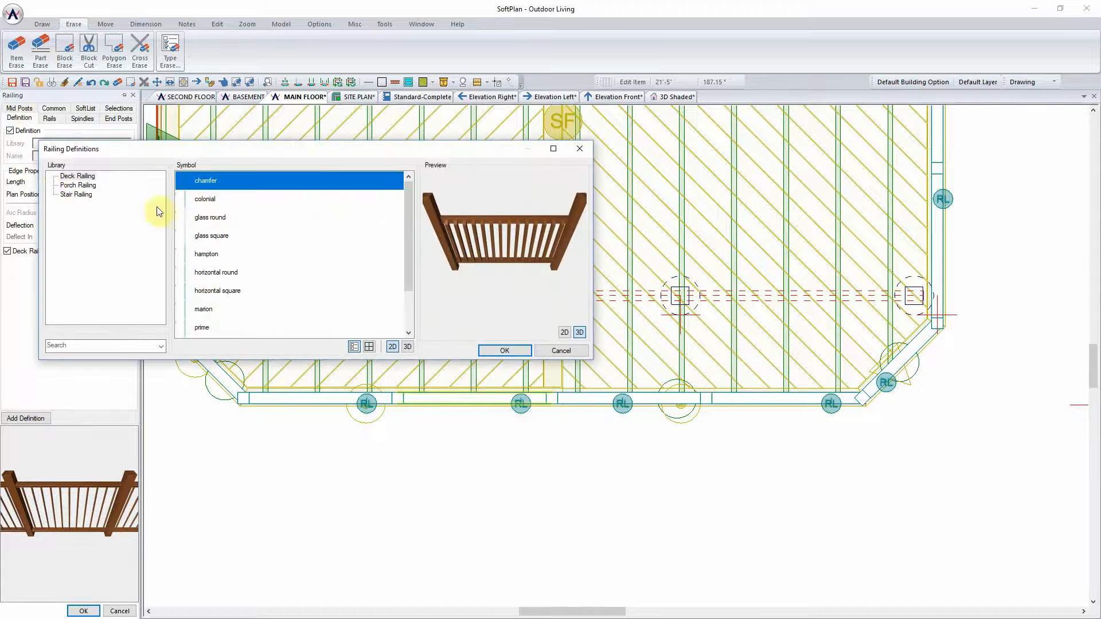
left_click(218, 235)
left_click(493, 351)
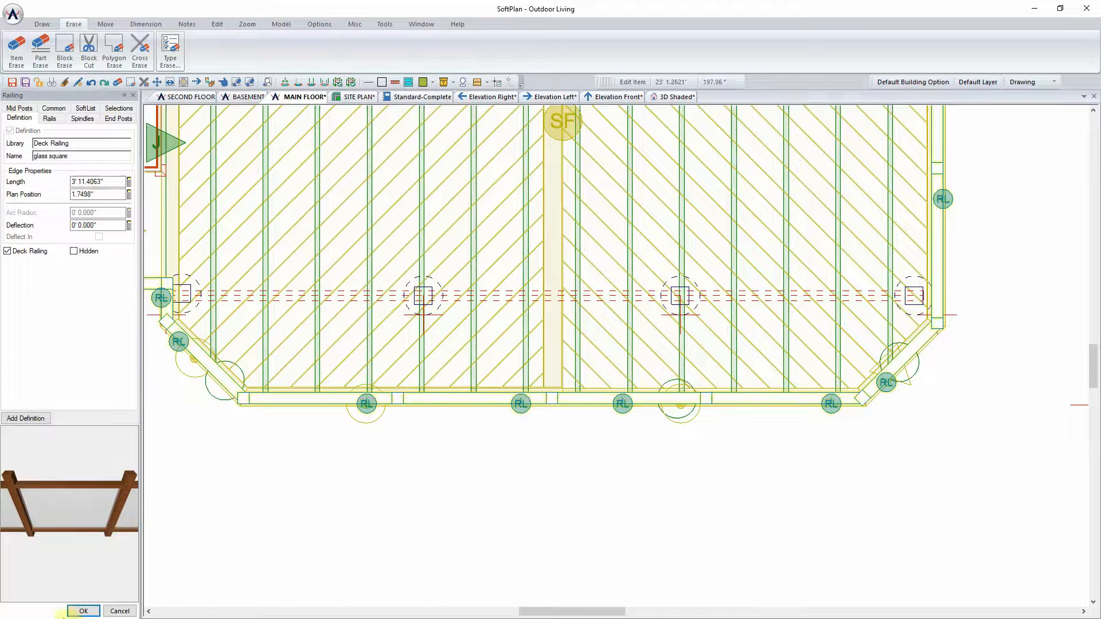
left_click(125, 612)
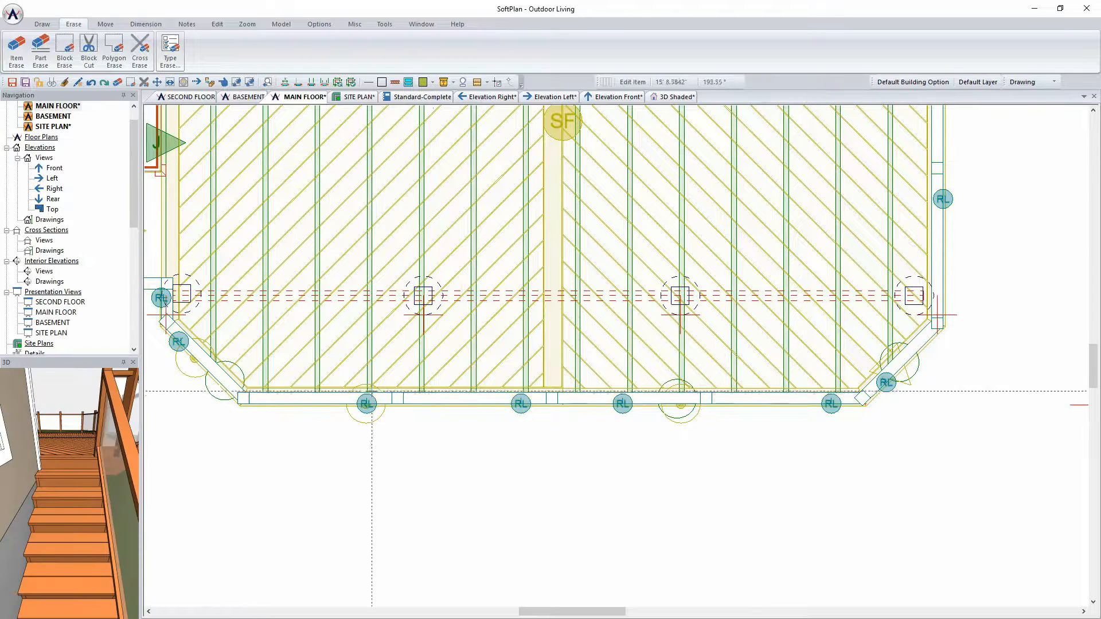
Explode the second section from the left of the long outer deck railing.
right_click(436, 398)
mouse_move(483, 417)
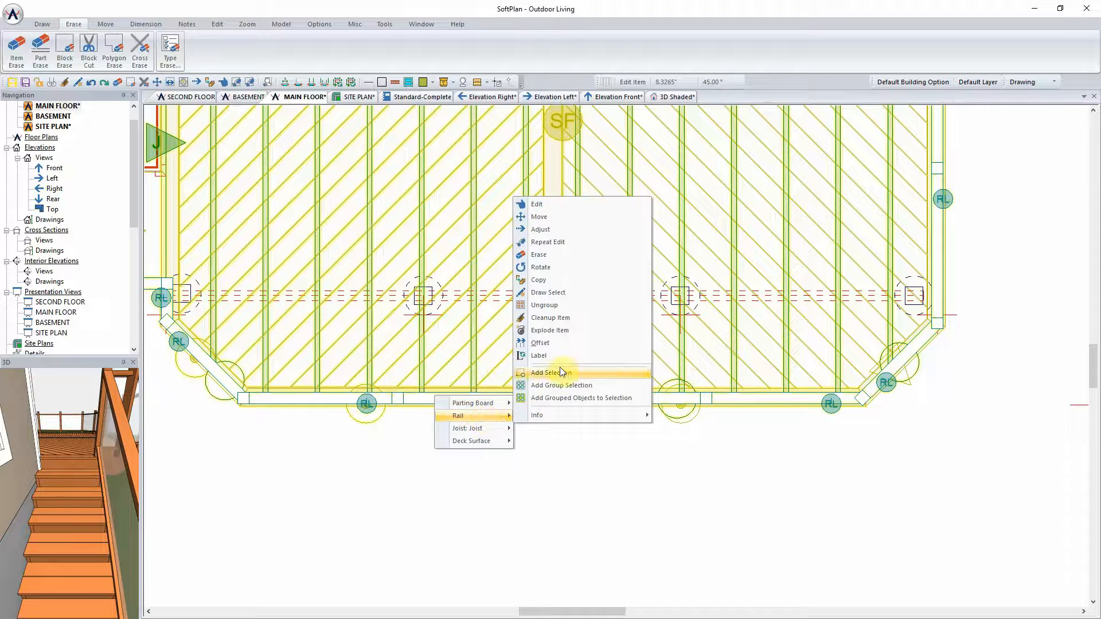
left_click(553, 330)
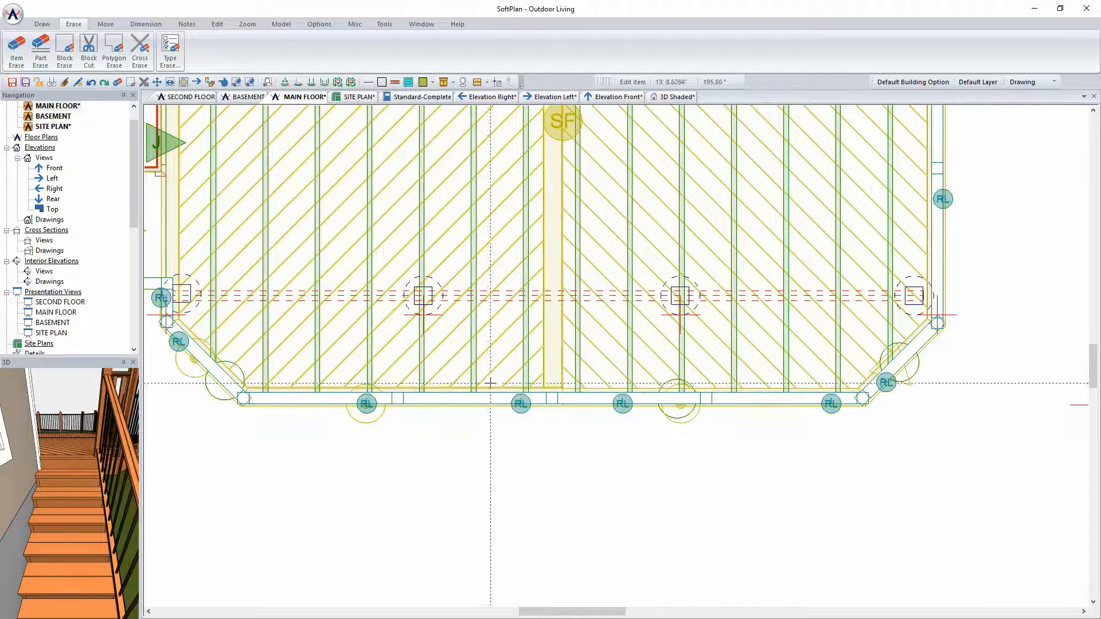
Edit the exploded second railing section and assign it the glass square definition from the Deck Railing library.
right_click(458, 397)
mouse_move(496, 417)
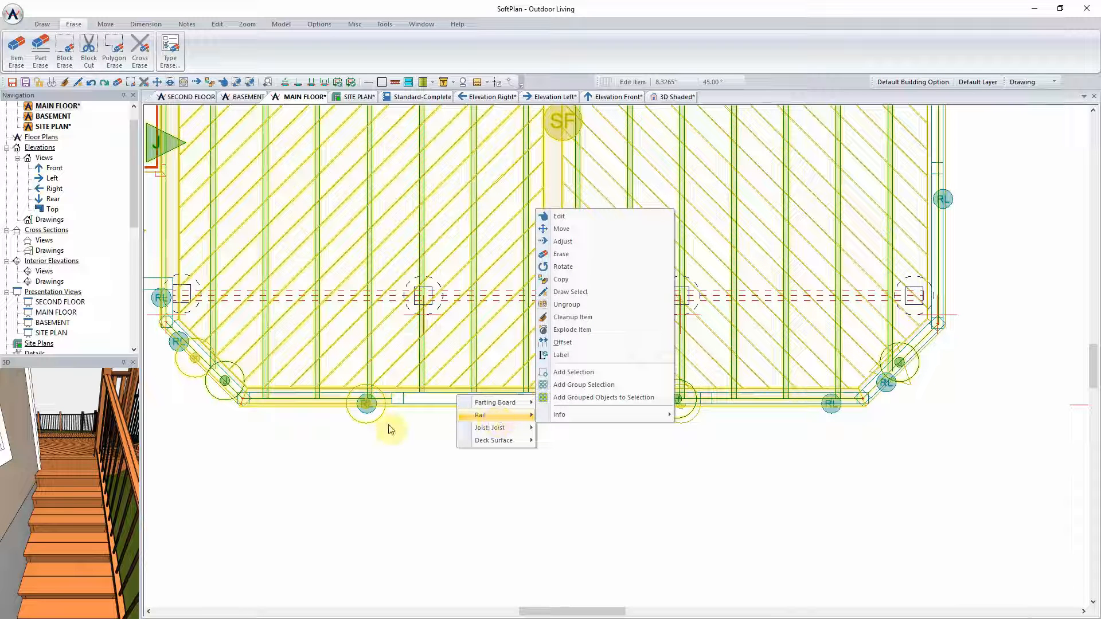
left_click(572, 215)
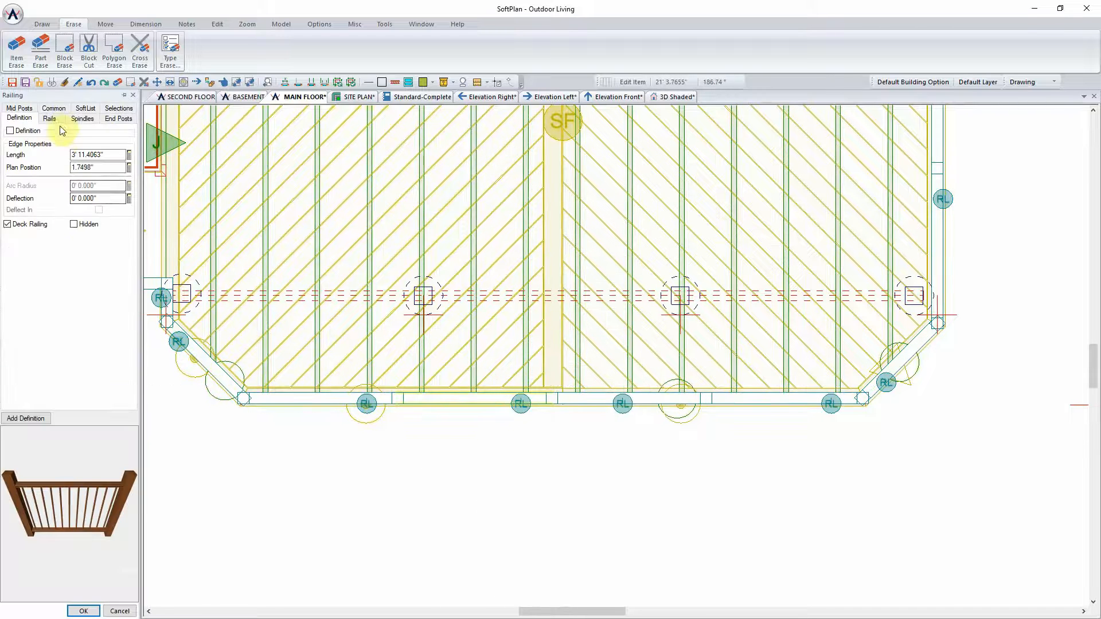
left_click(10, 130)
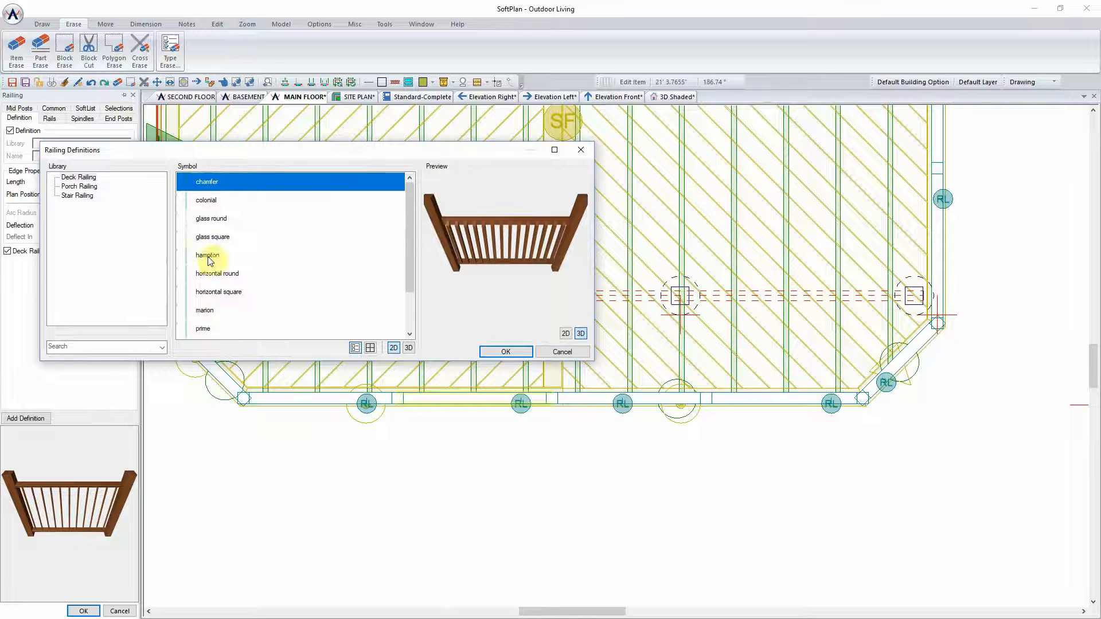
left_click_drag(408, 239, 286, 303)
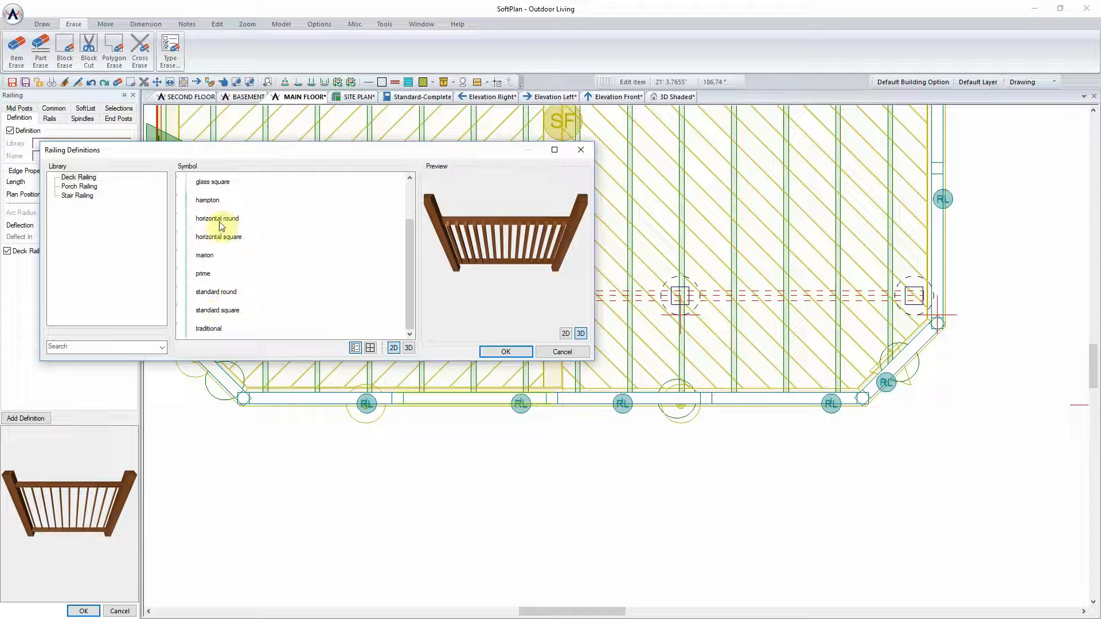
left_click(215, 181)
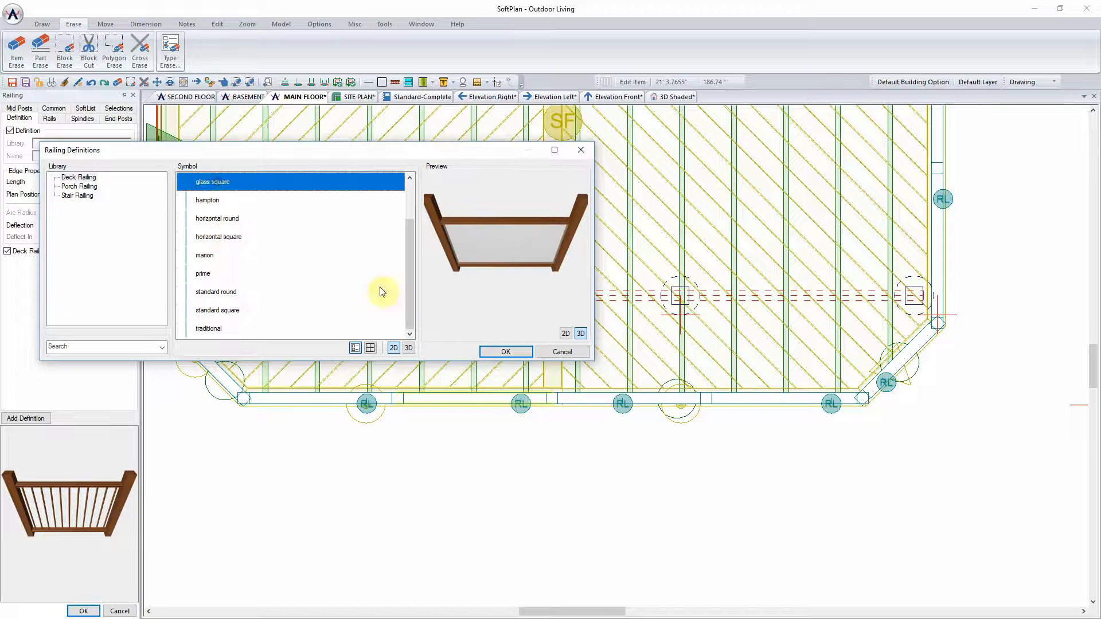
left_click(495, 352)
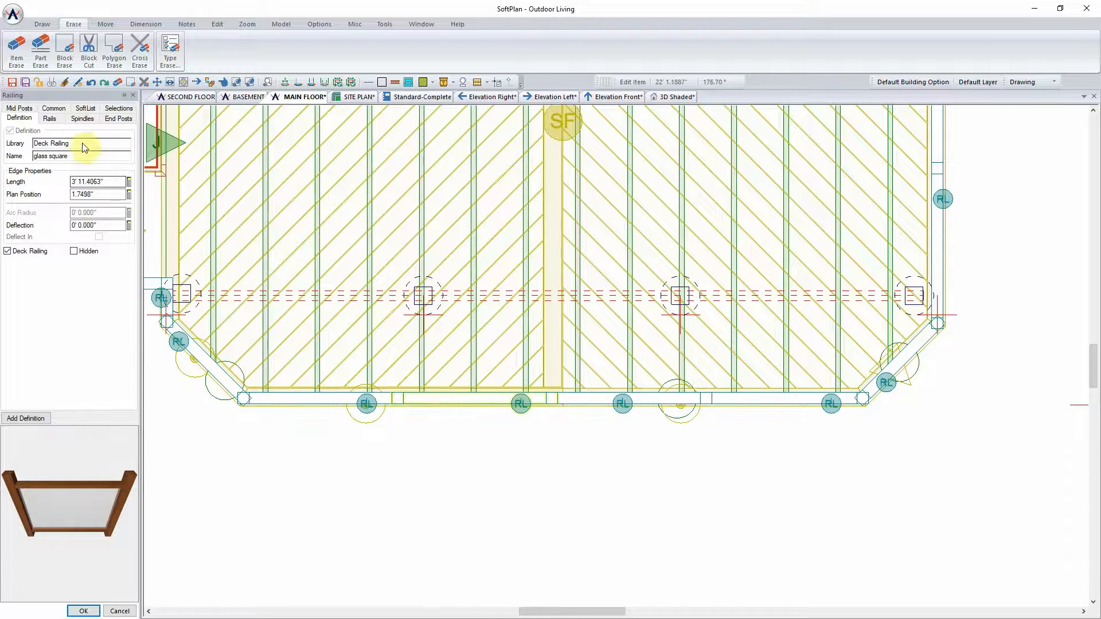
Change the glass railing section's handrail profile to lambton.
left_click(49, 121)
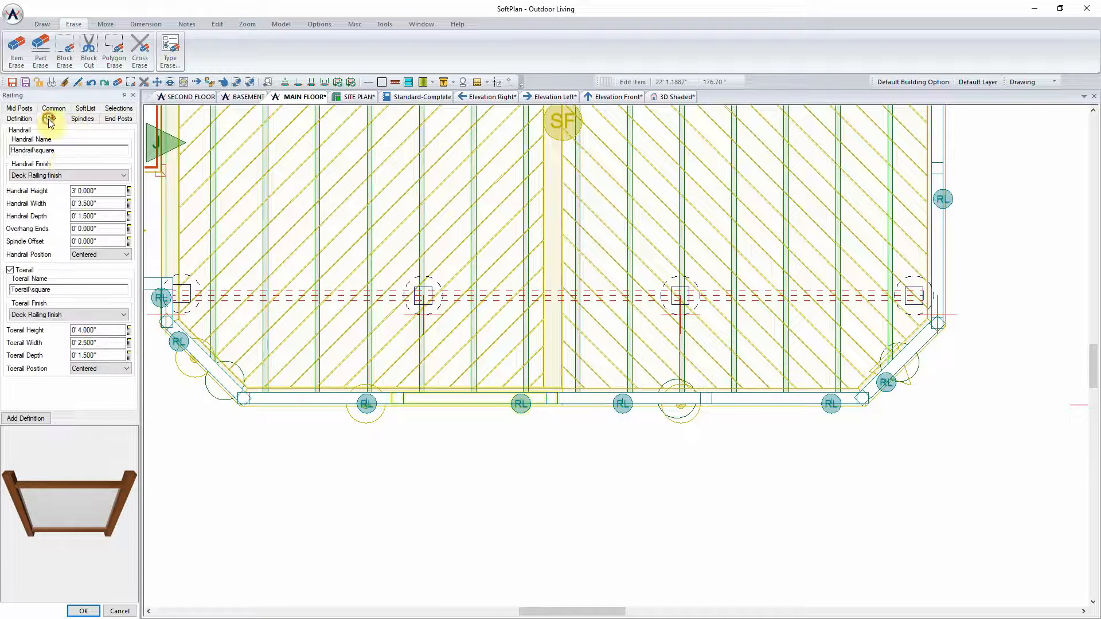
double_click(67, 150)
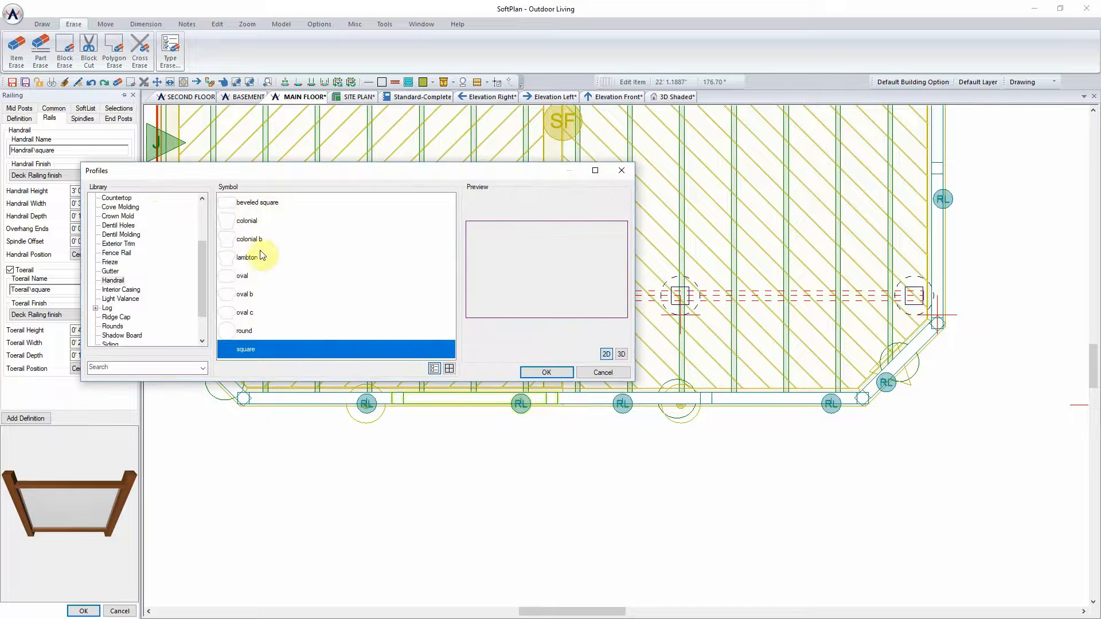
left_click(253, 259)
left_click(547, 372)
Try a 2.5" handrail width on the glass railing section and set it back to 3.5".
left_click(106, 204)
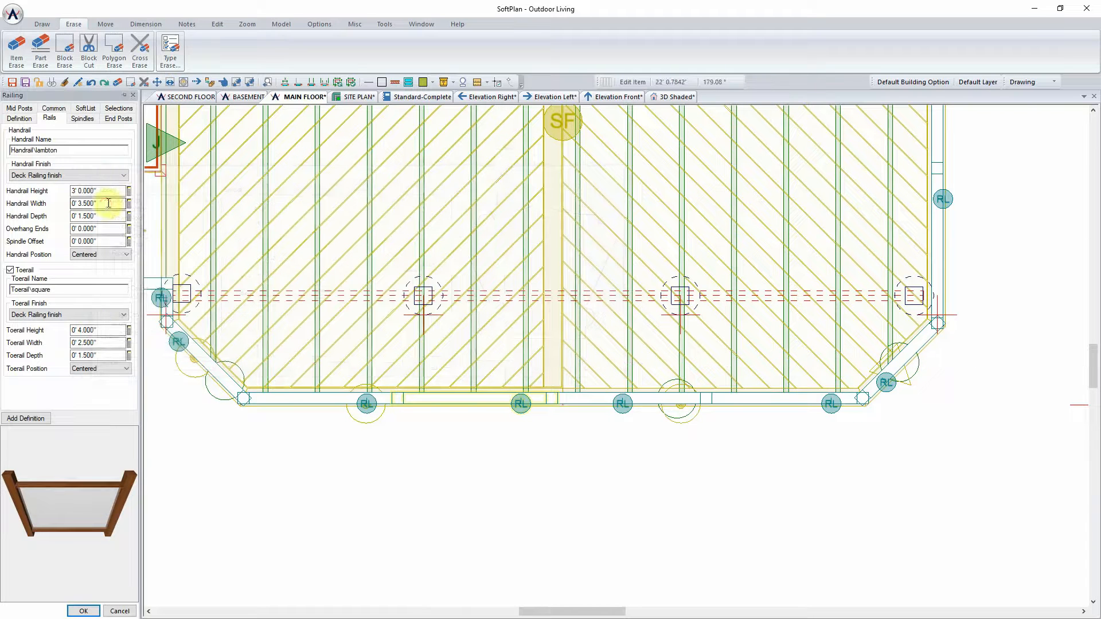
type("2.5")
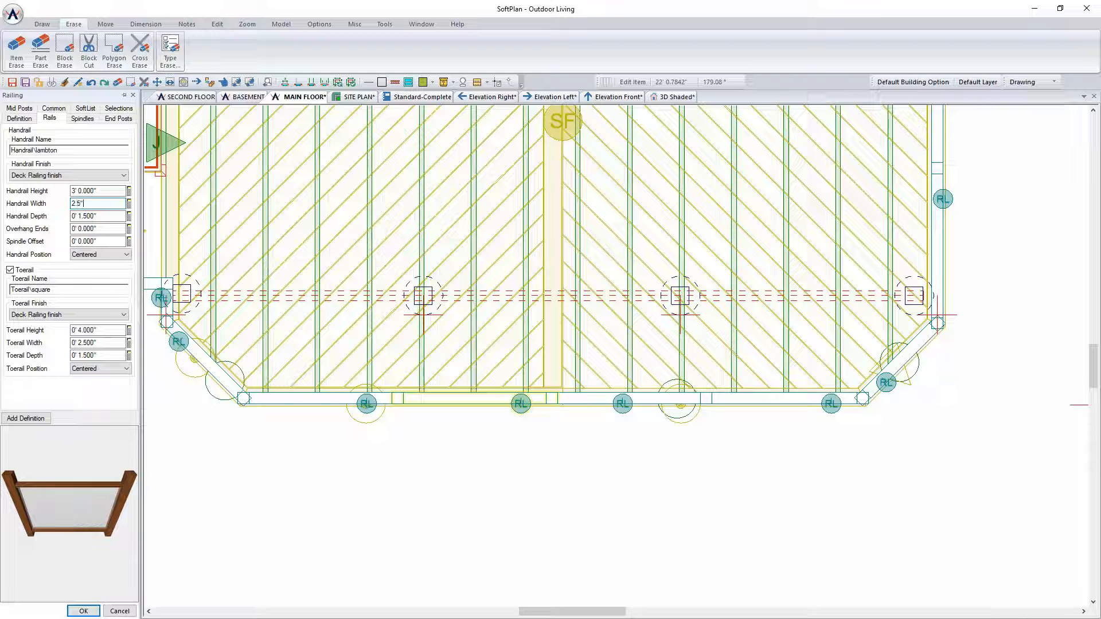
key("Return")
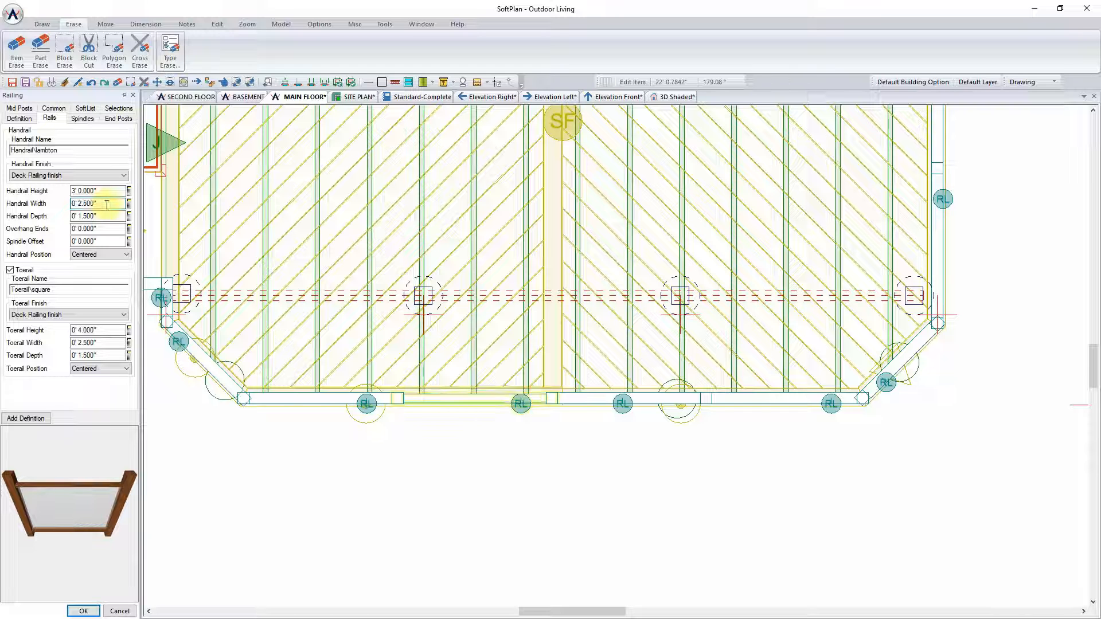
left_click(107, 204)
type("3.5")
key("Return")
Change the glass railing section's toerail profile to grooved decorative 1 and apply the railing changes.
left_click(76, 291)
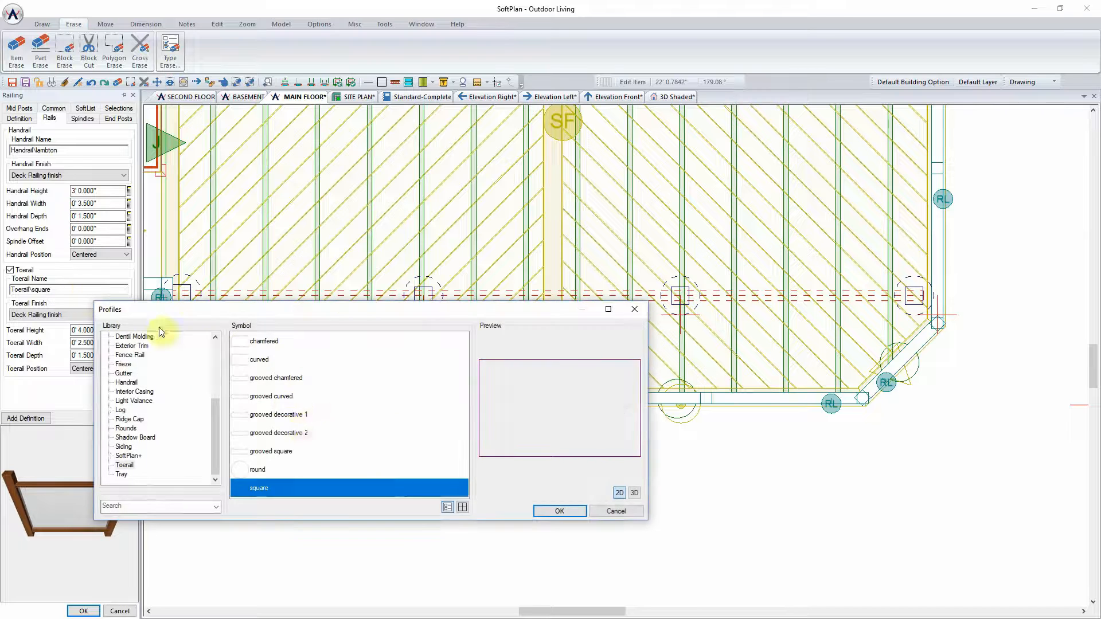
left_click(289, 414)
left_click(559, 511)
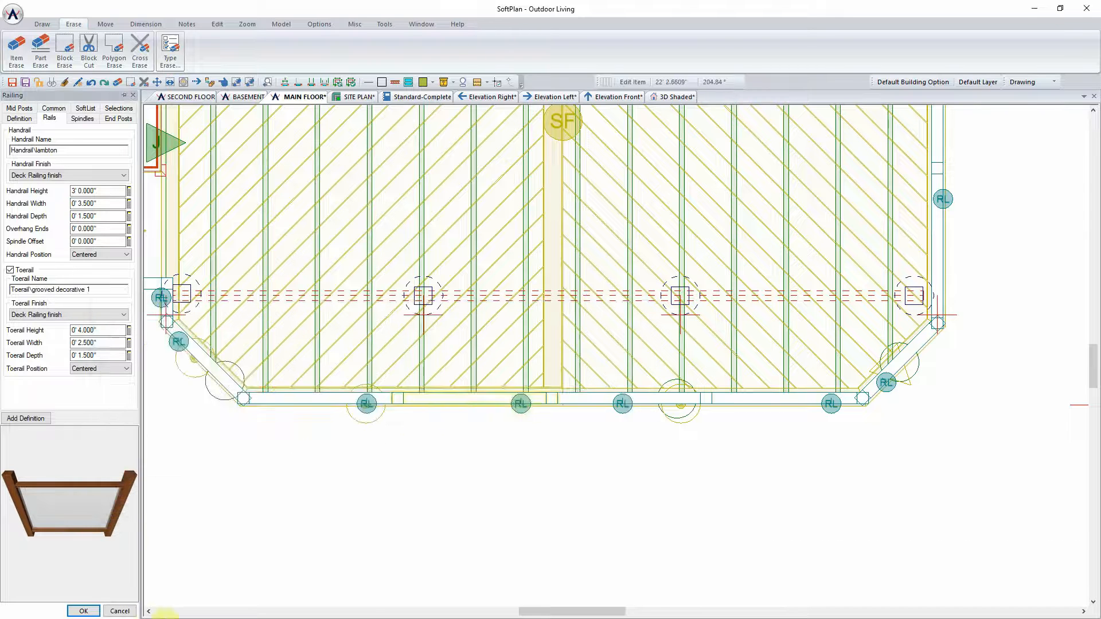
left_click(84, 611)
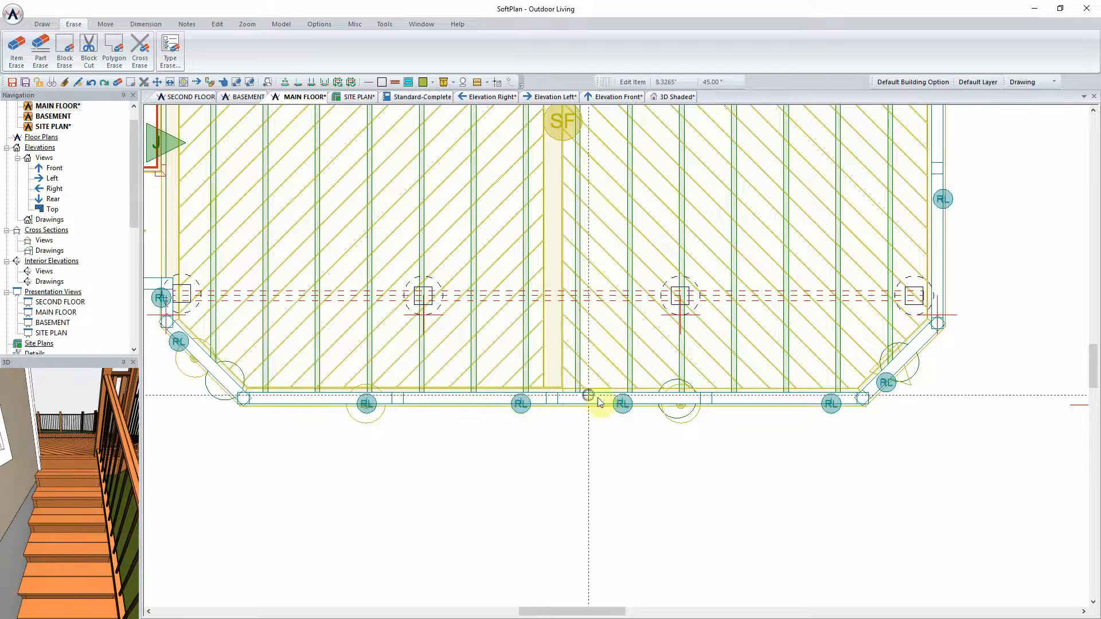
Repeat the glass railing edit on the third section of the long outer deck railing in the plan.
left_click(641, 403)
mouse_move(640, 414)
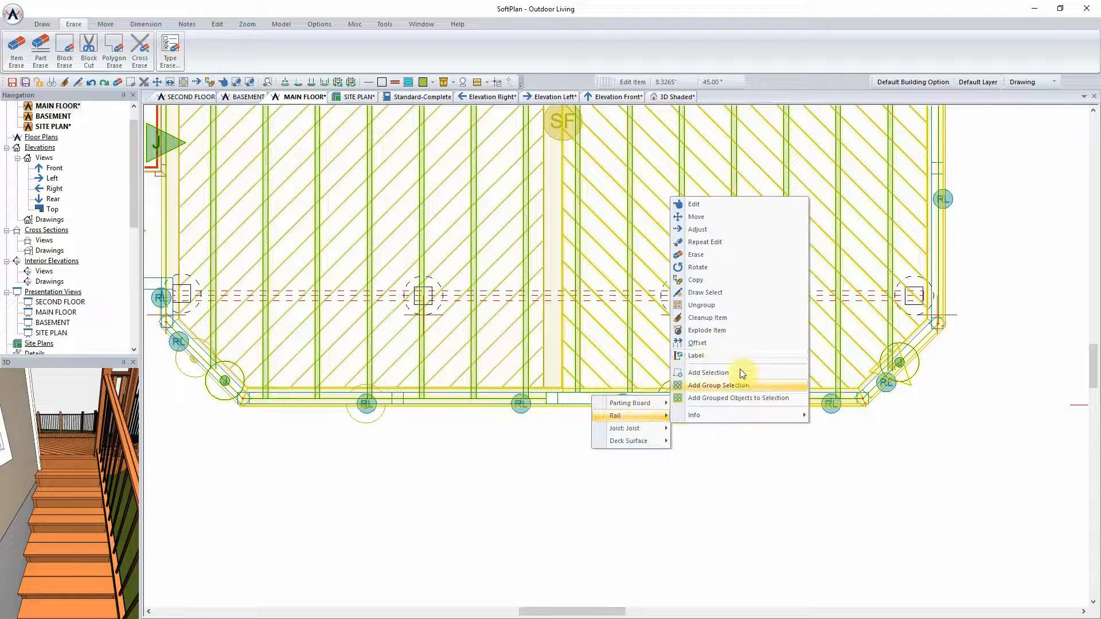
left_click(740, 253)
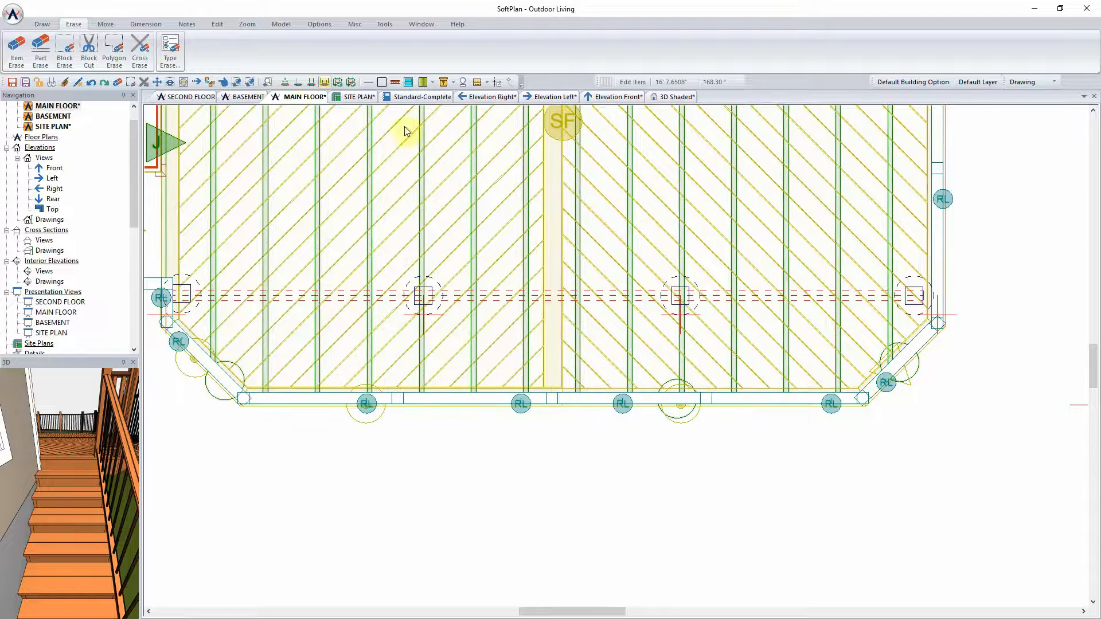
Repeat the glass railing edit in the 3D shaded view on the two end sections of the long outer railing.
left_click(666, 97)
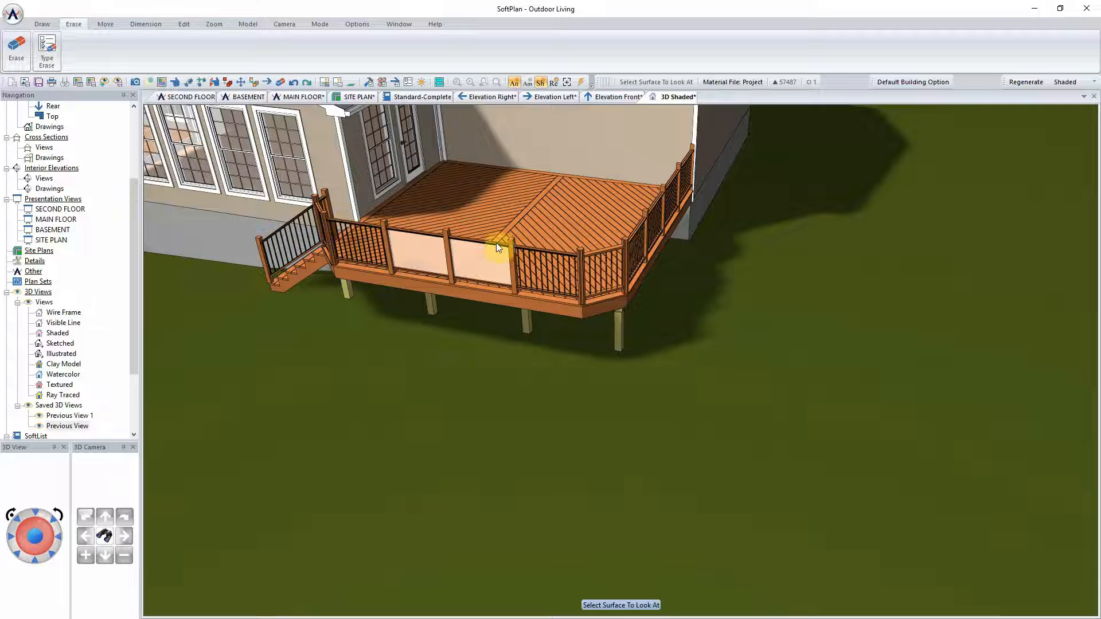
left_click(184, 23)
left_click(41, 49)
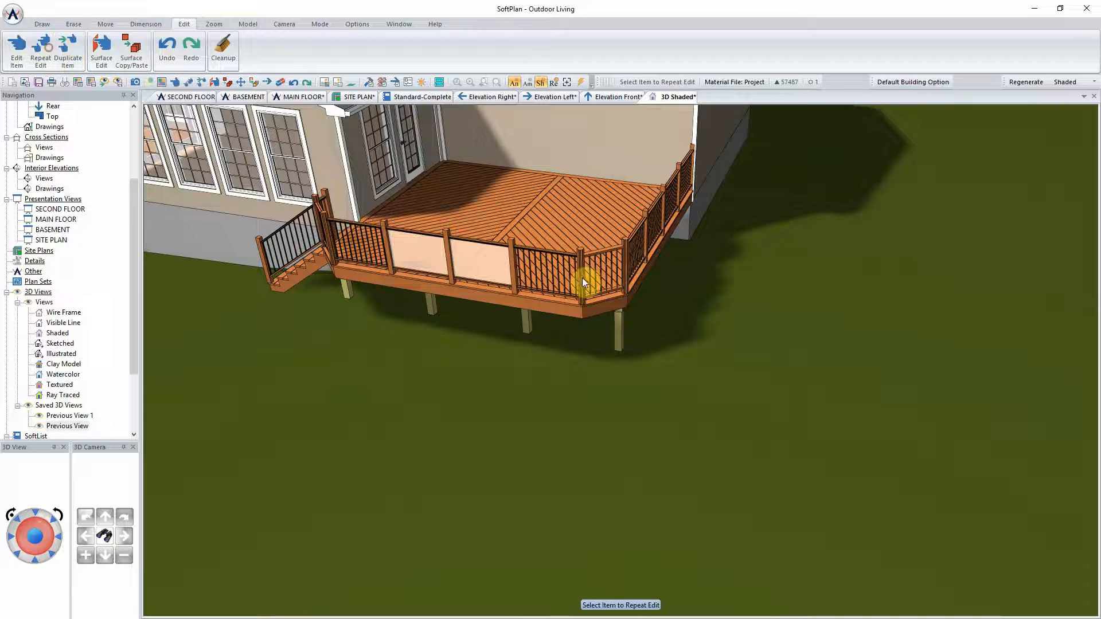
left_click(541, 250)
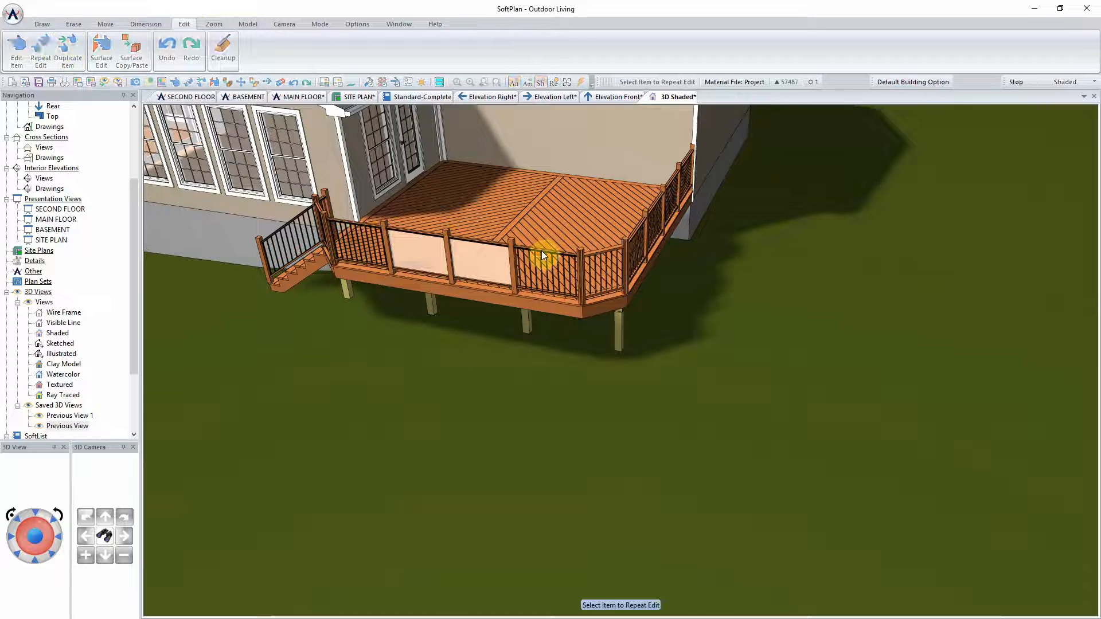
left_click(362, 224)
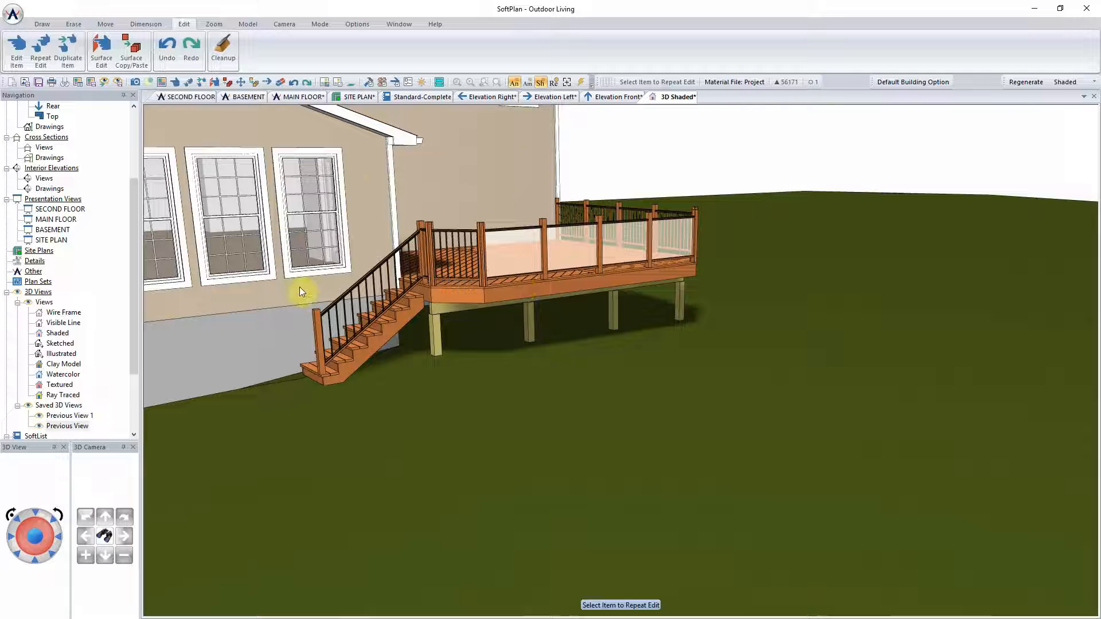
Edit the outer edge of the other deck, on the side away from the glass railing, and turn on its skirting.
key("Down")
key("Left")
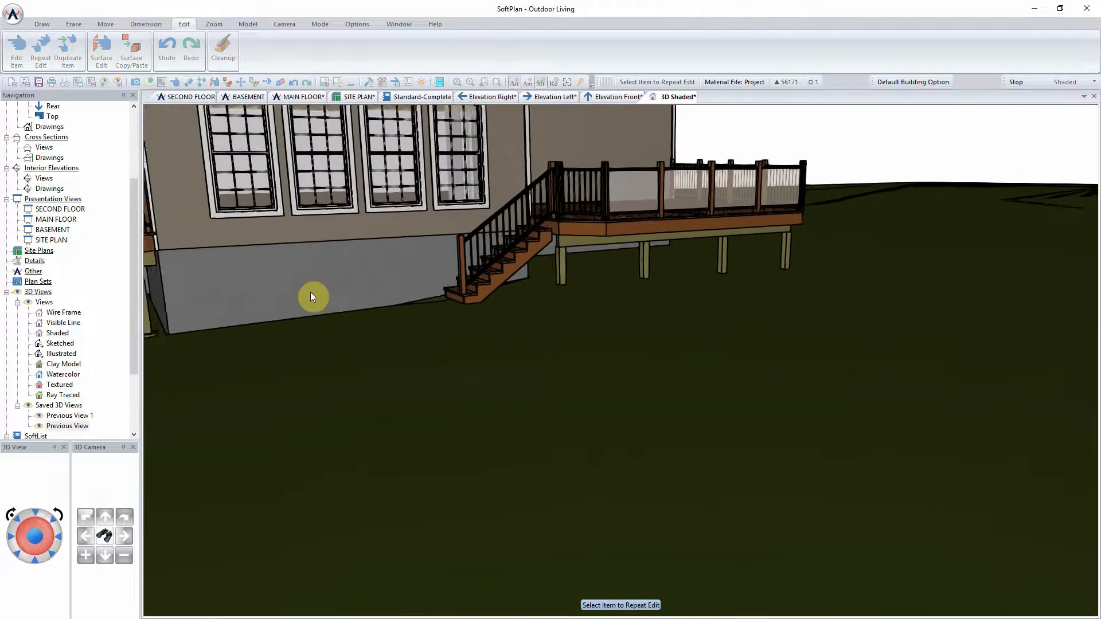
key("Left")
key("Left")
key("Left")
key("Left")
key("Left")
key("Left")
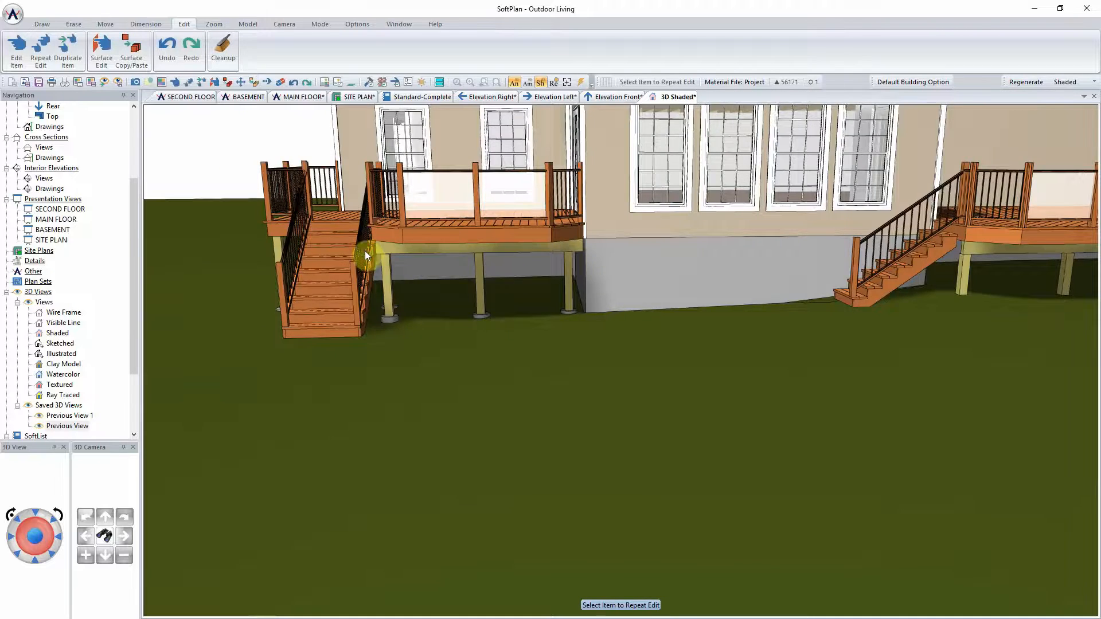
key("Left")
middle_click_drag(375, 258, 397, 252)
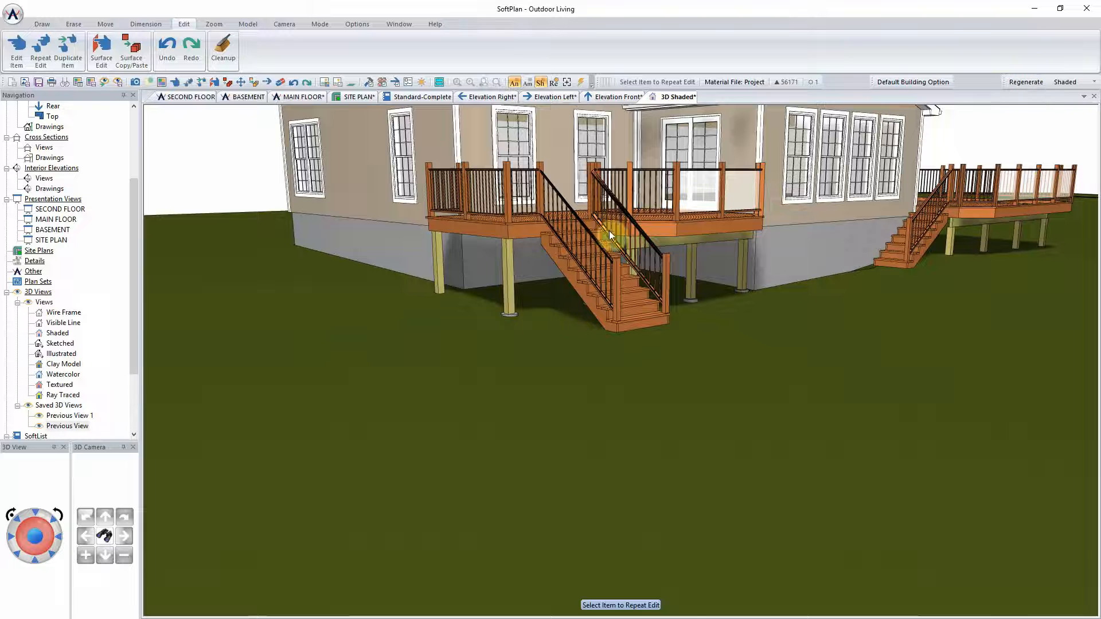
right_click(477, 230)
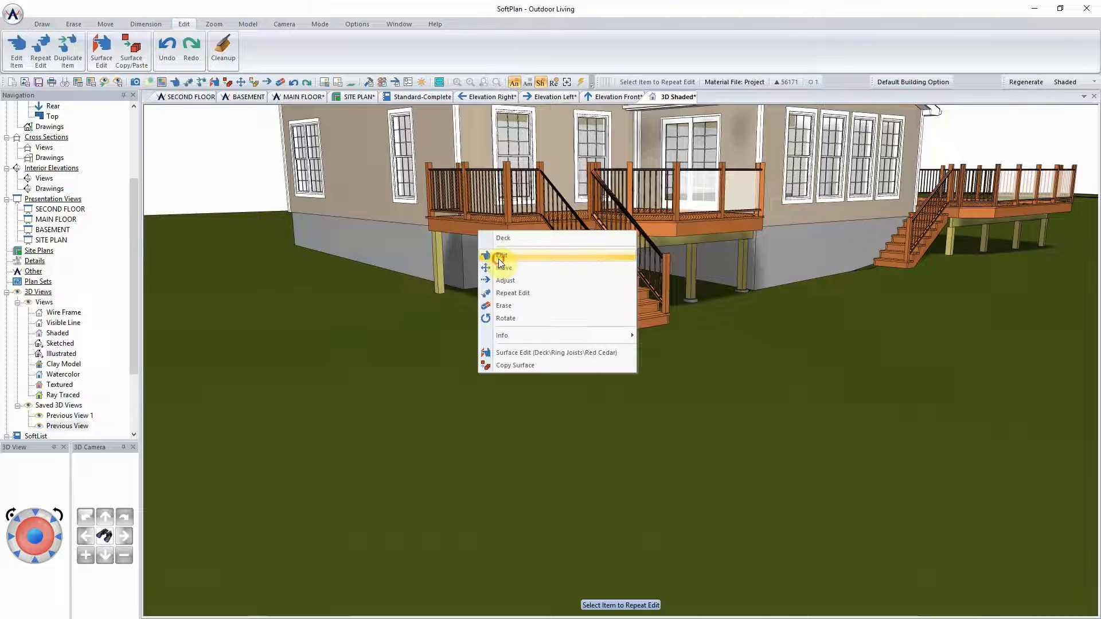
left_click(496, 255)
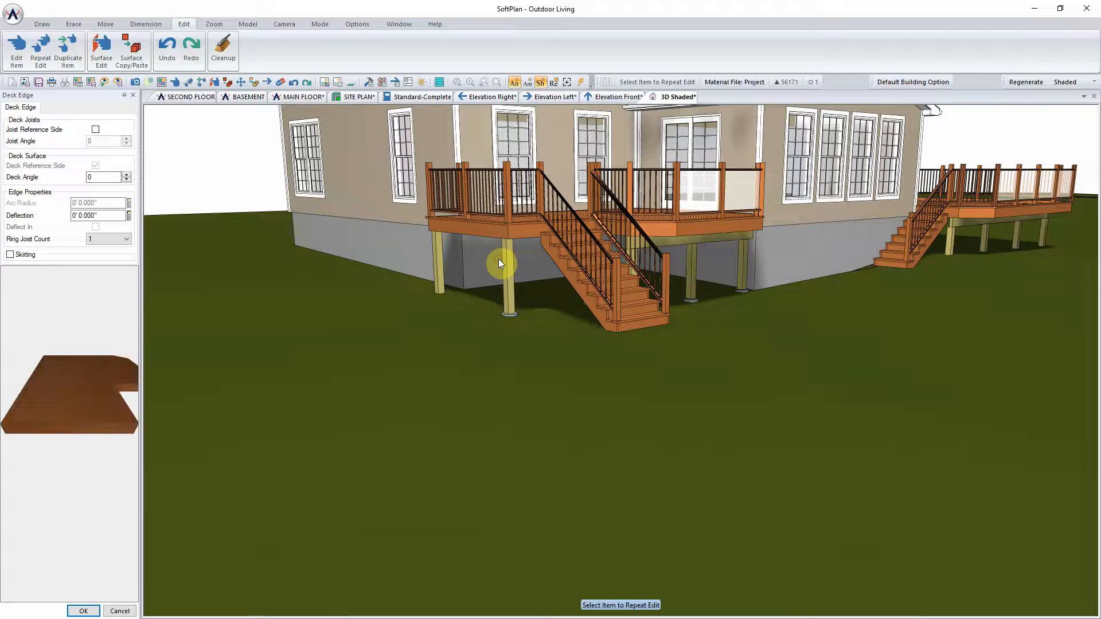
left_click(10, 255)
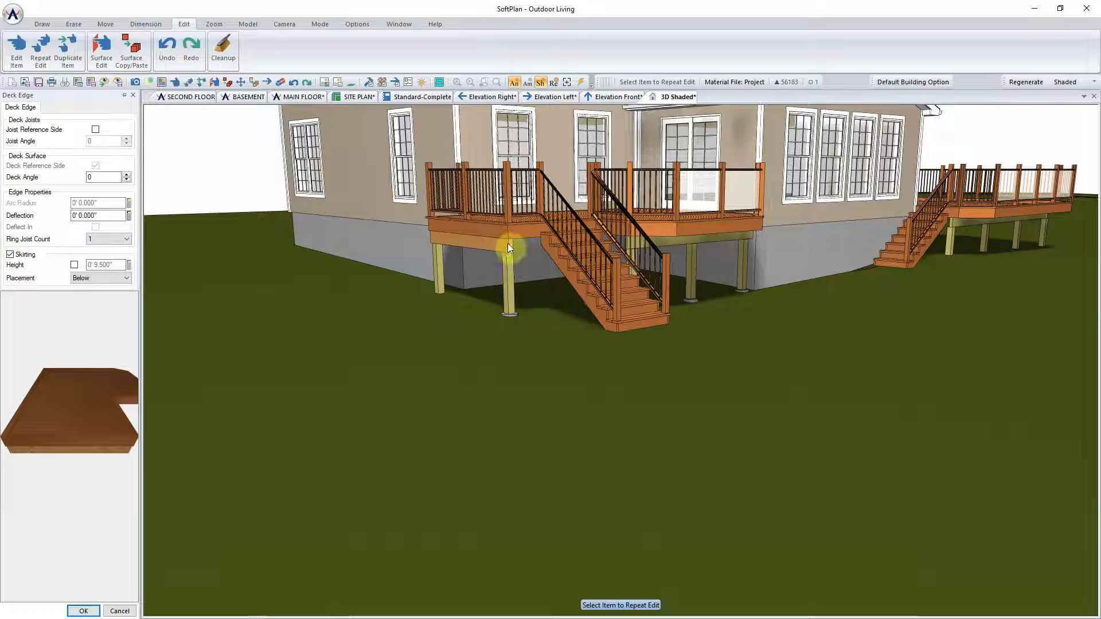
Try the In Front placement for the deck edge's skirting and set it back to Below.
left_click(100, 278)
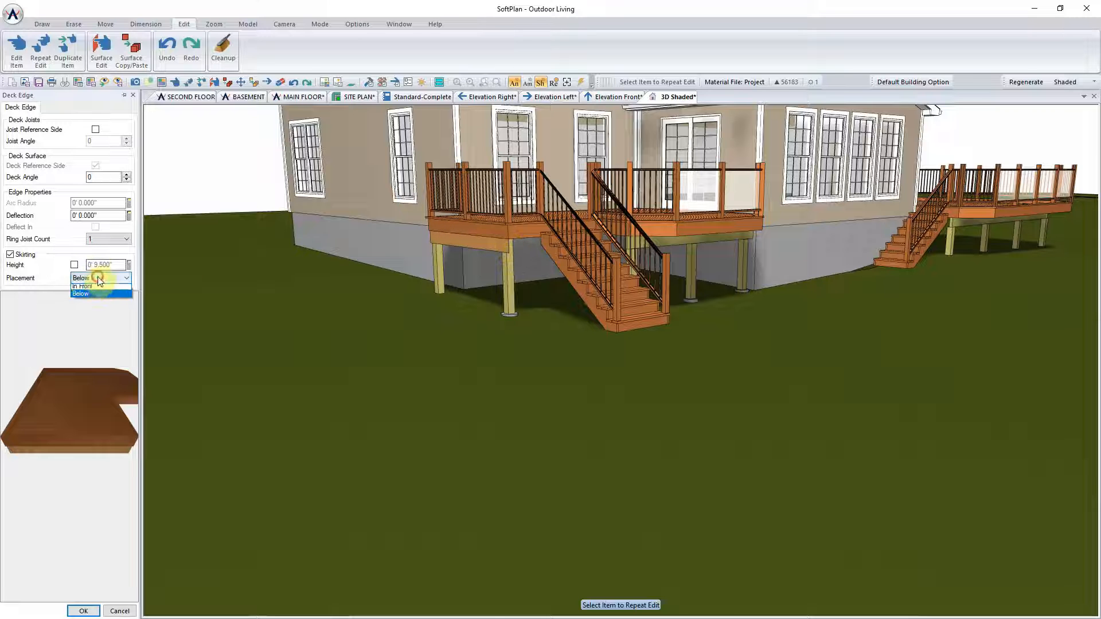
left_click(96, 292)
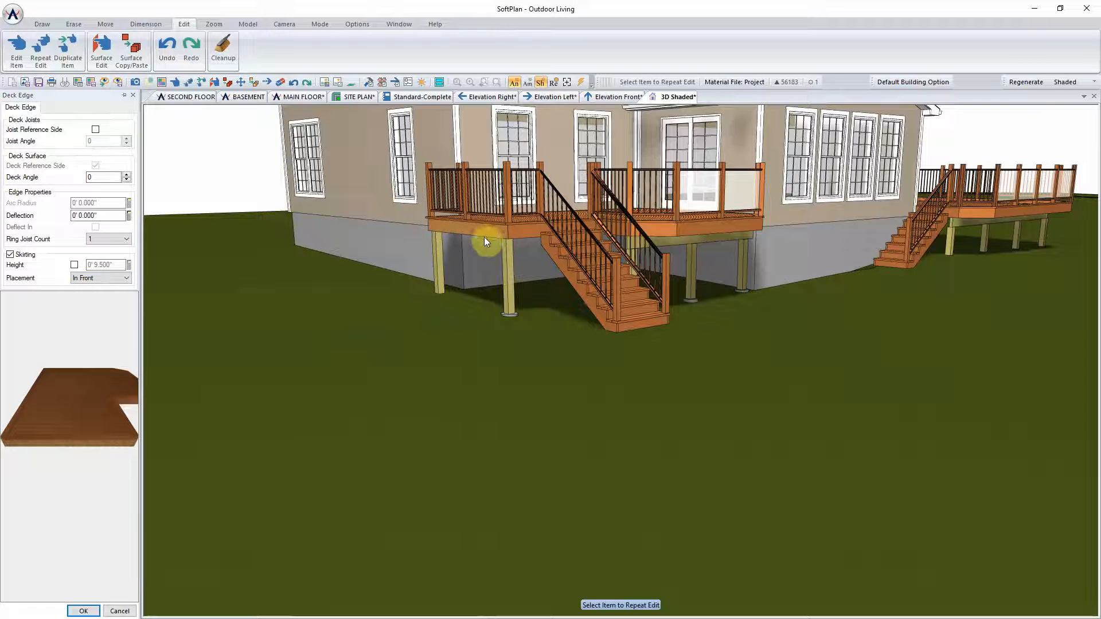
left_click(112, 278)
left_click(105, 294)
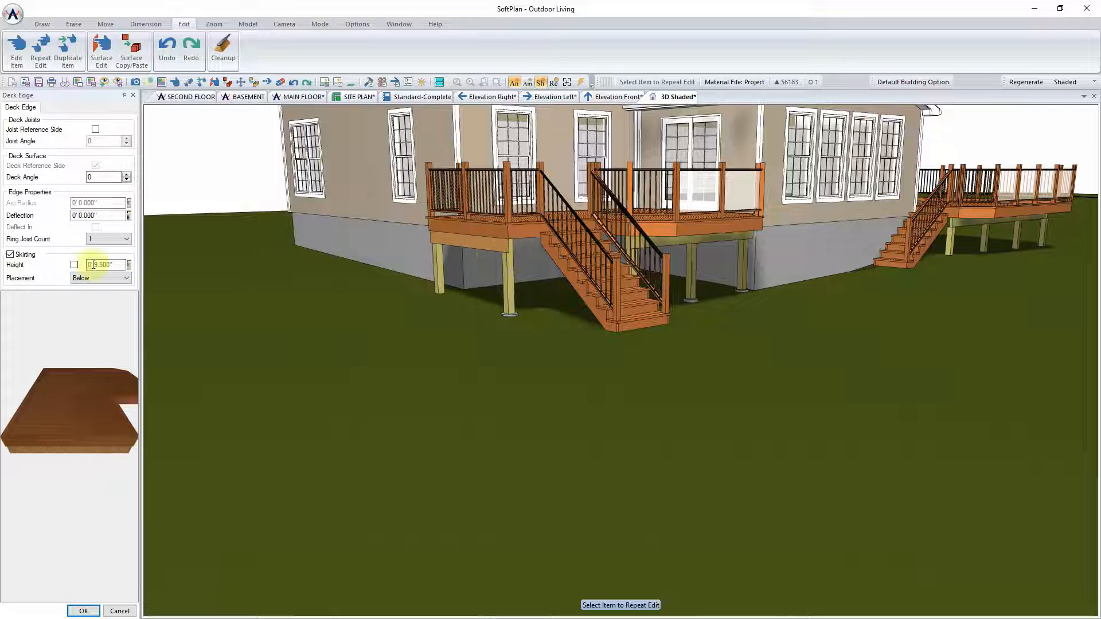
Override the deck edge's skirting height with 5' 7" and apply the edge changes.
left_click(73, 265)
double_click(115, 265)
type("5'7\"")
key("Tab")
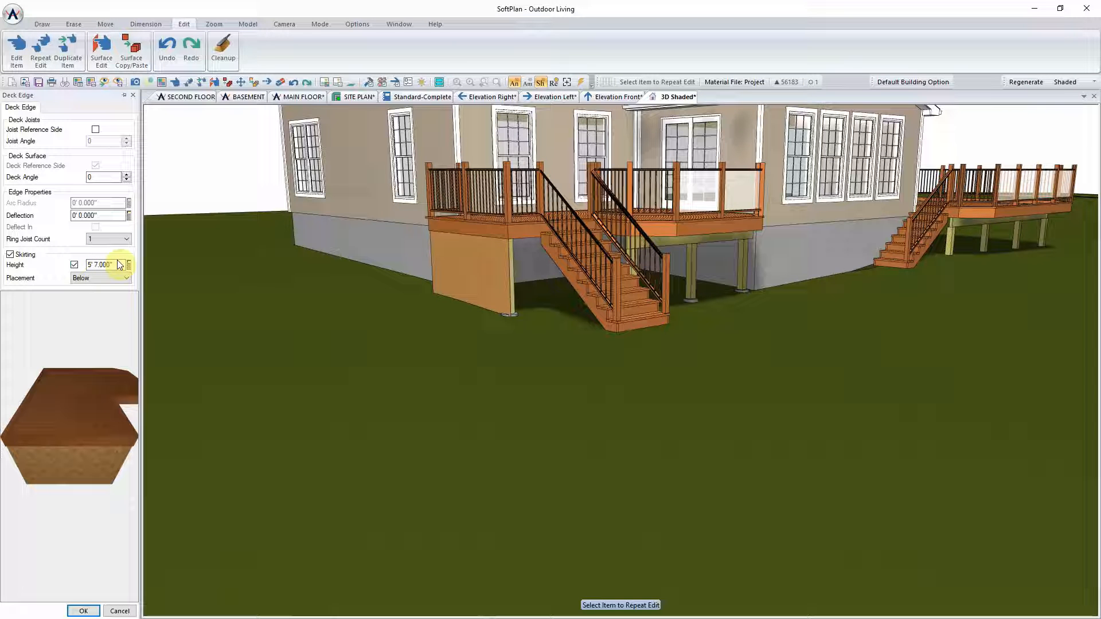
left_click_drag(111, 447, 84, 460)
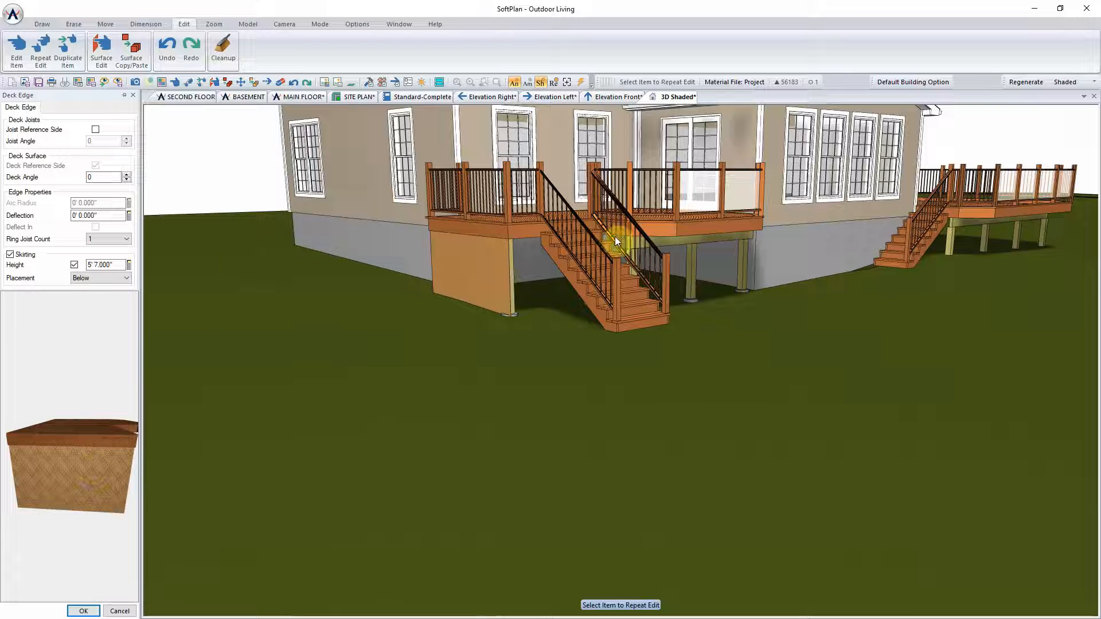
left_click(84, 610)
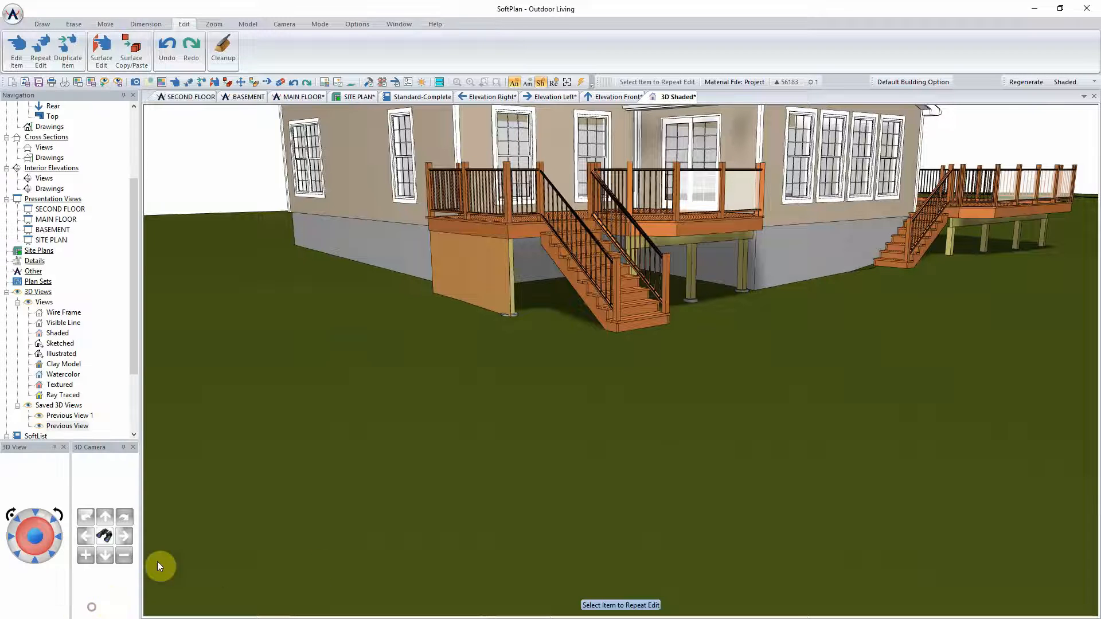
Repeat the skirting edit on the adjoining deck edge beside the stairs, and undo the skirting on both edges.
right_click(528, 232)
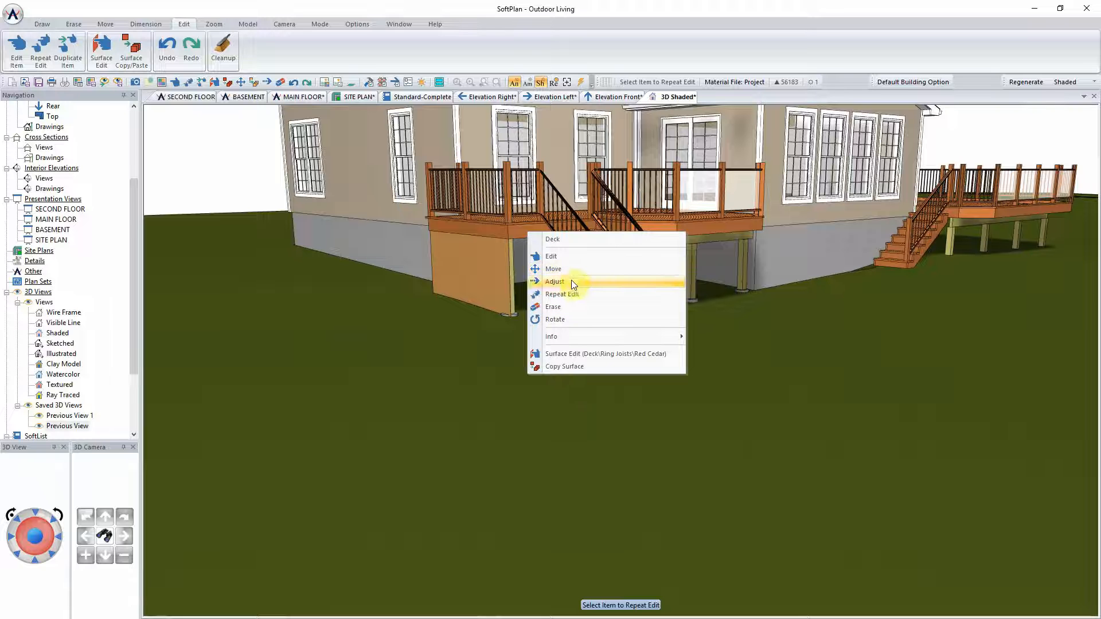
left_click(567, 294)
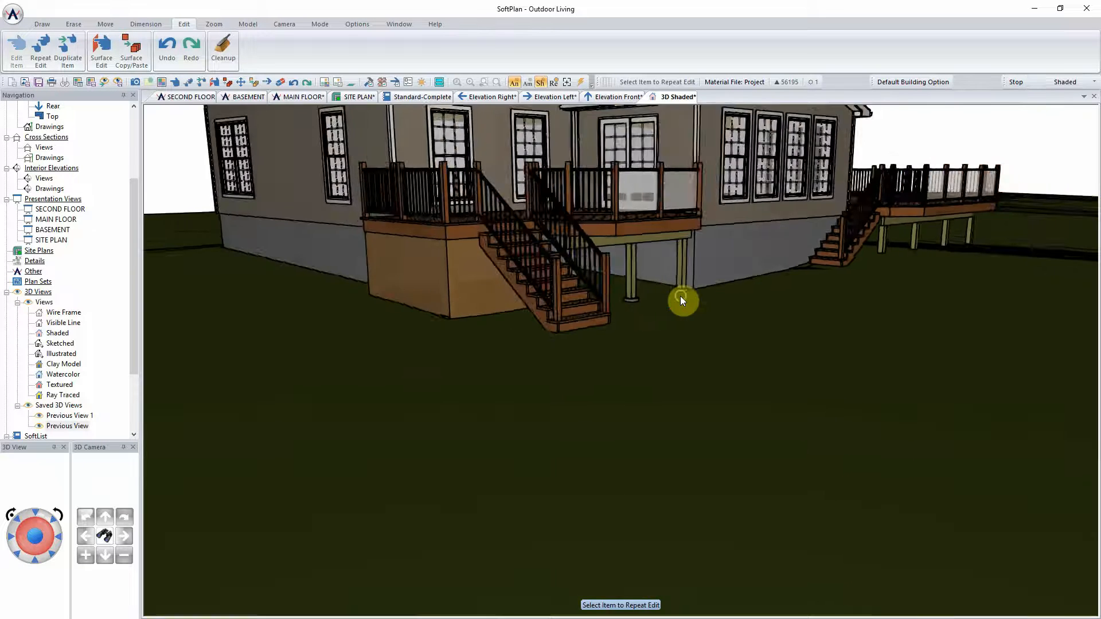
middle_click_drag(680, 296, 494, 294)
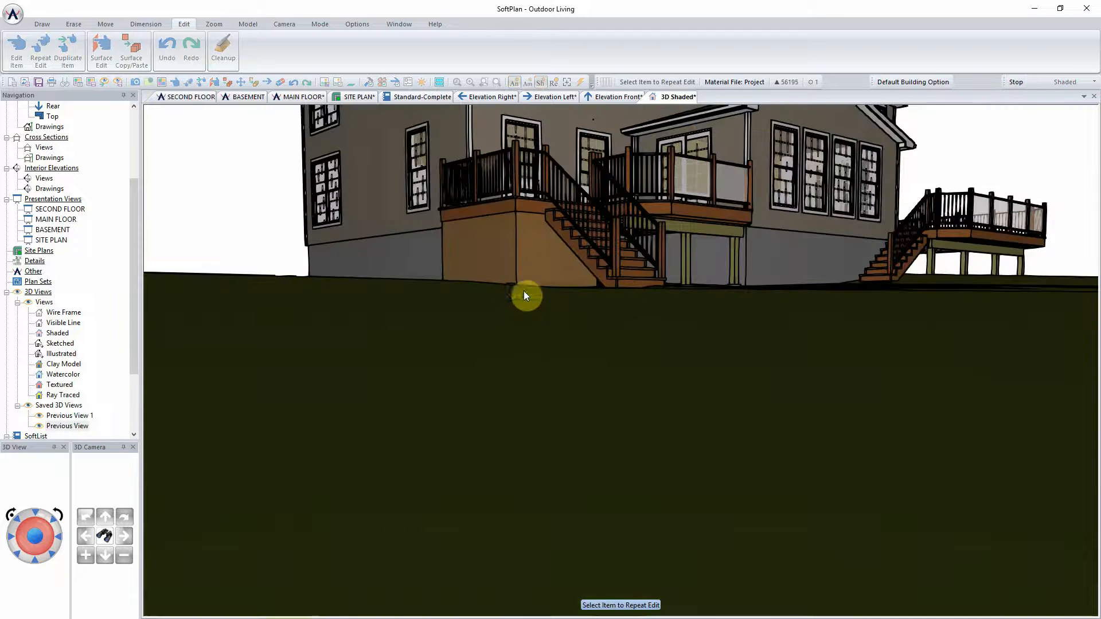
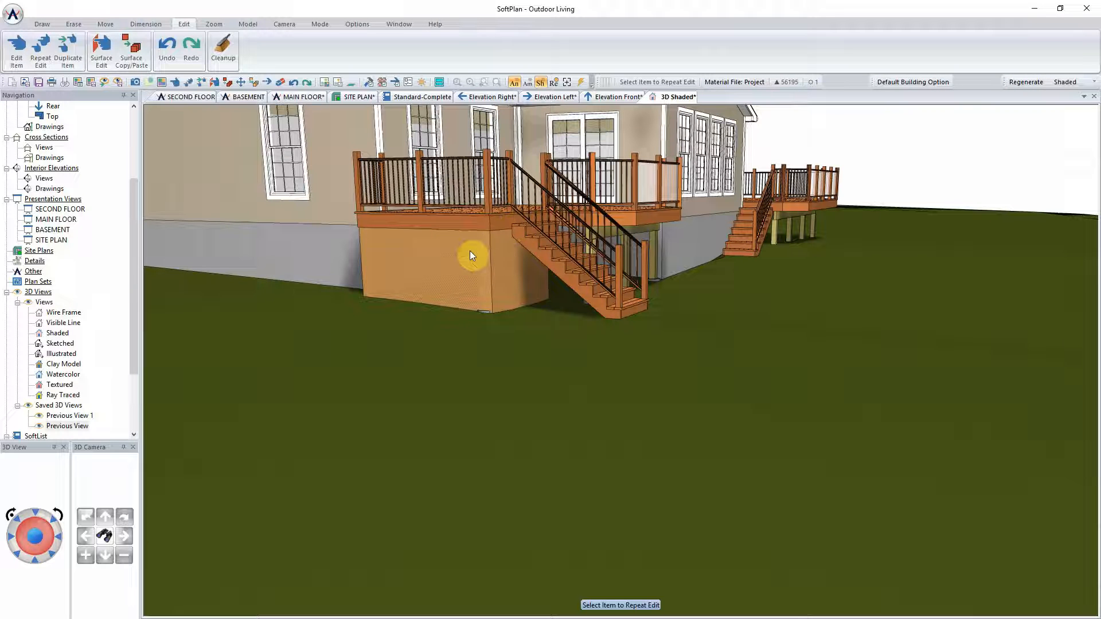
left_click(470, 251)
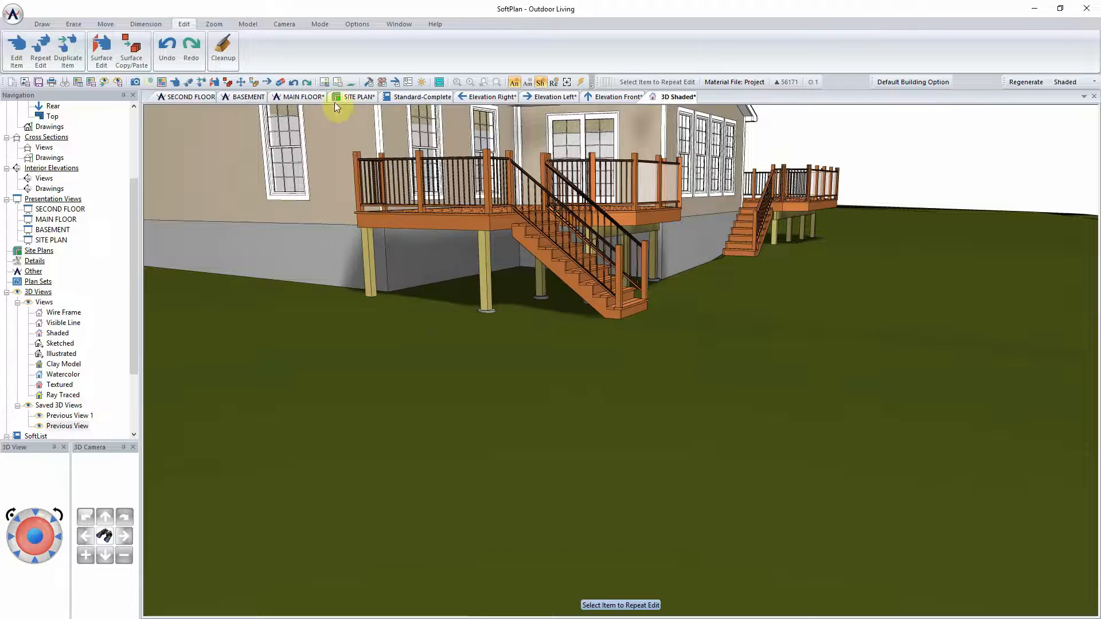
Draw a horizontal Solid Skirt Wall in the open area below the stair deck's dimensions on the main floor plan.
left_click(302, 97)
scroll(328, 208, "down", 4)
middle_click_drag(361, 244, 848, 373)
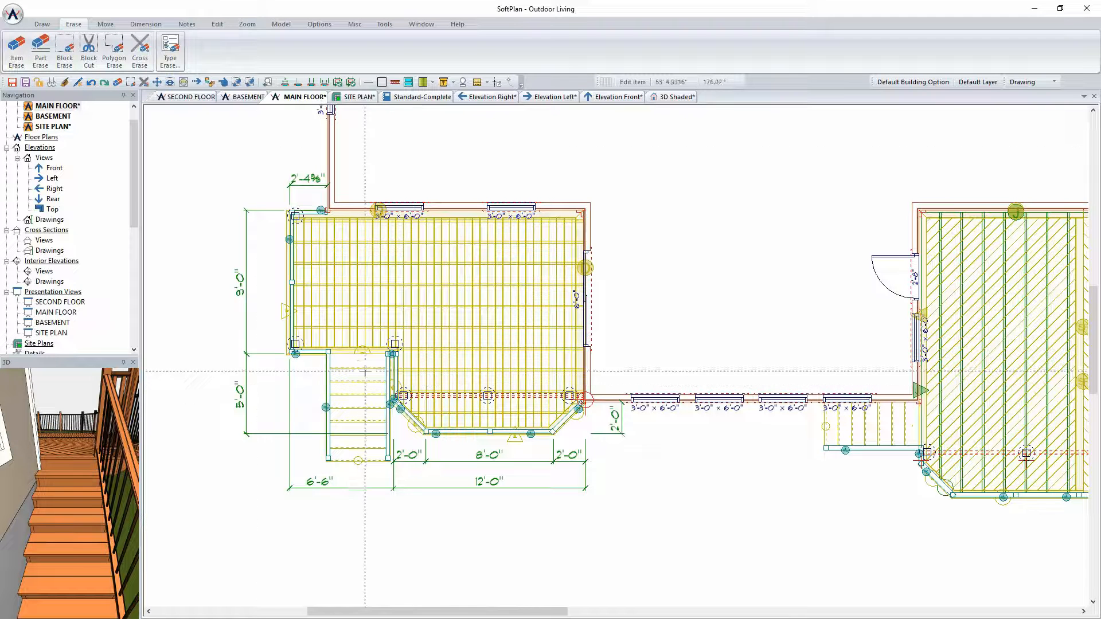
left_click(40, 23)
left_click(47, 47)
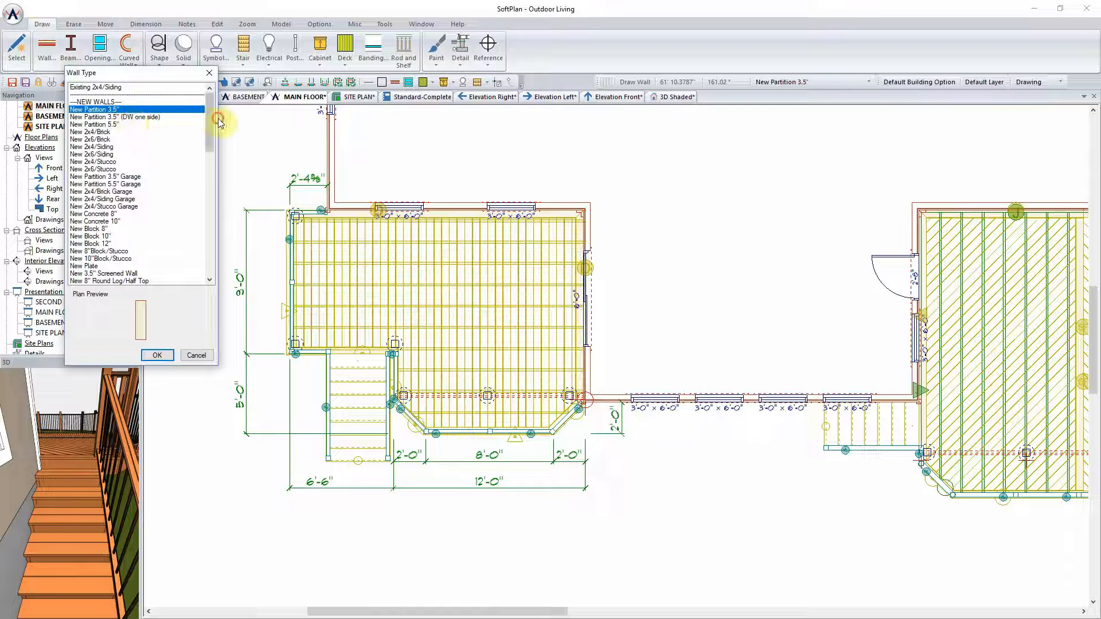
left_click_drag(210, 139, 206, 271)
left_click(192, 275)
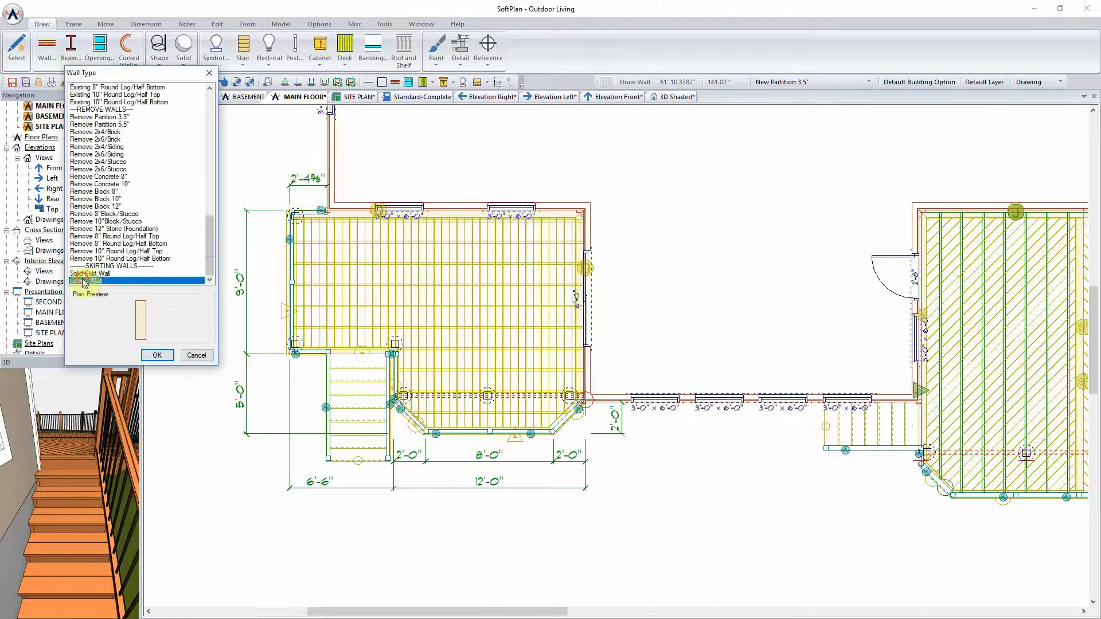
left_click(161, 356)
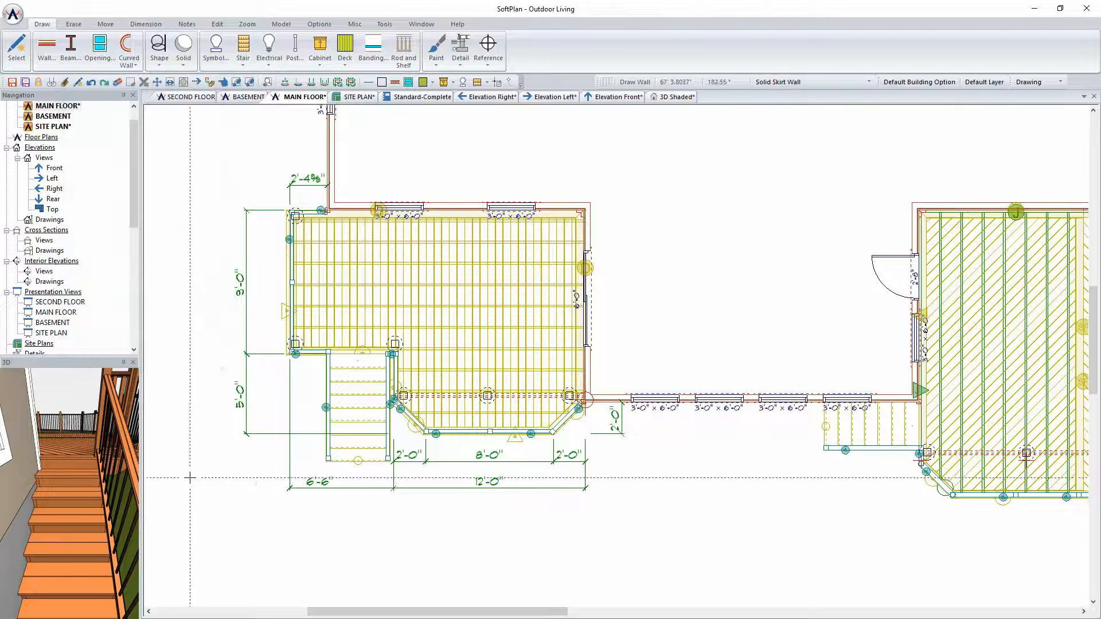
left_click(484, 532)
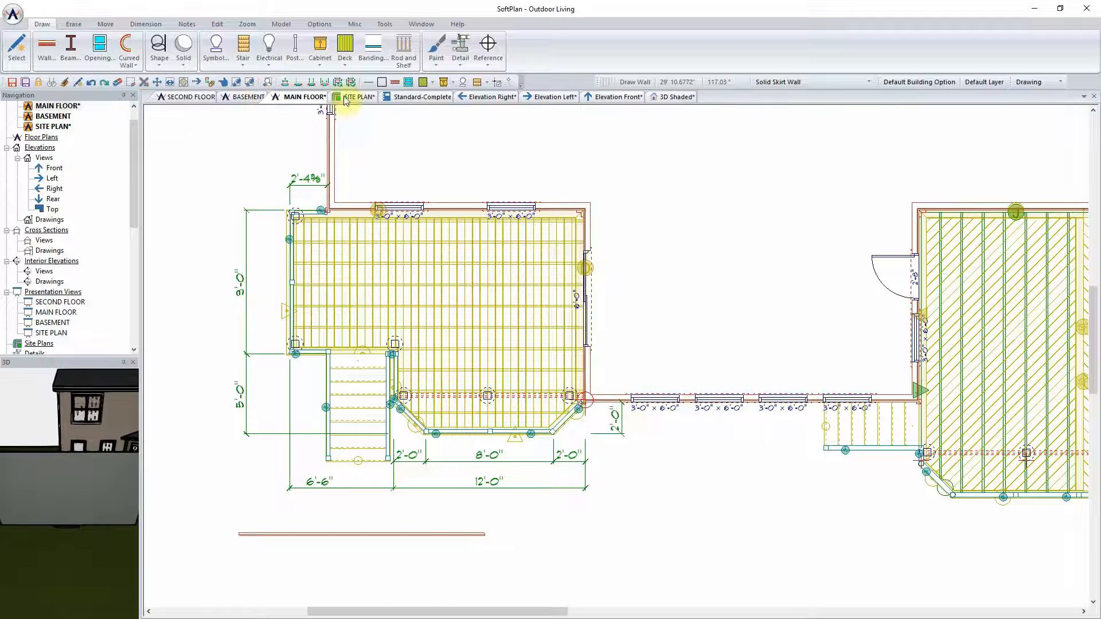
Examine the material layers in the wall definition of the Solid Skirt Wall from the 3D Shaded view.
left_click(676, 96)
mouse_move(658, 356)
left_mouse_down()
mouse_move(669, 374)
mouse_move(700, 366)
mouse_move(679, 355)
left_mouse_up()
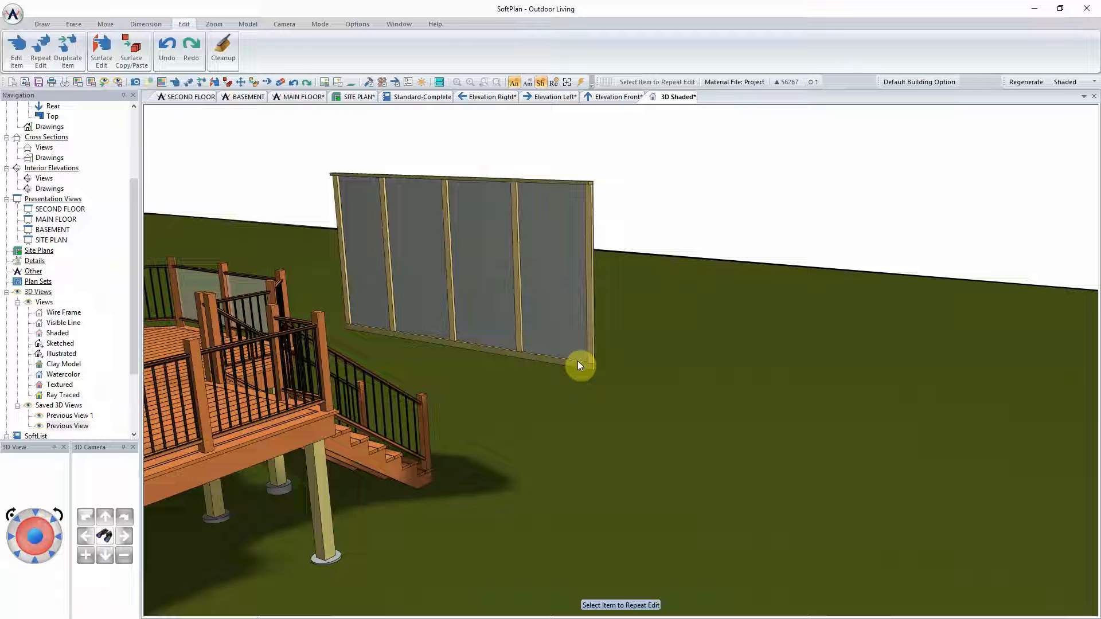
right_click(518, 251)
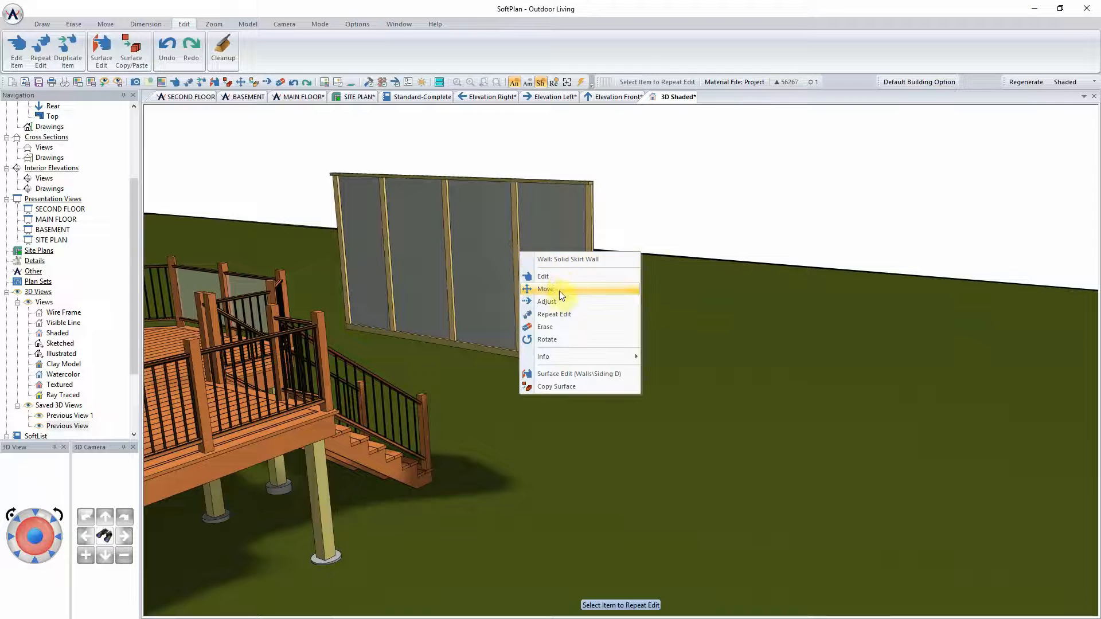
left_click(560, 278)
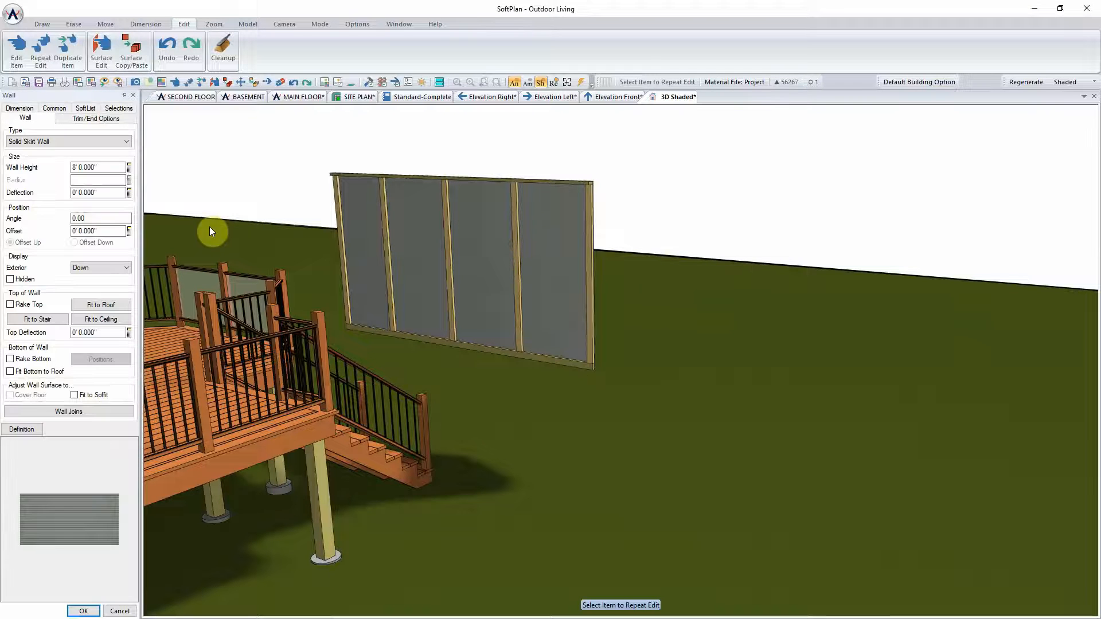
left_click(22, 429)
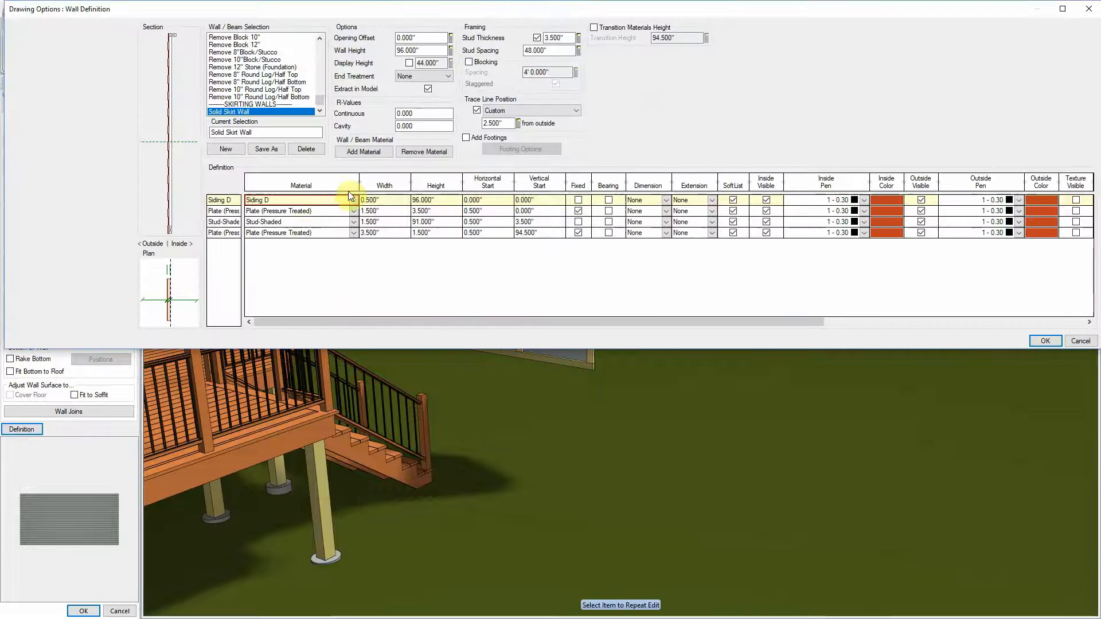
left_click(298, 199)
left_click(298, 199)
left_click(293, 217)
left_click(294, 232)
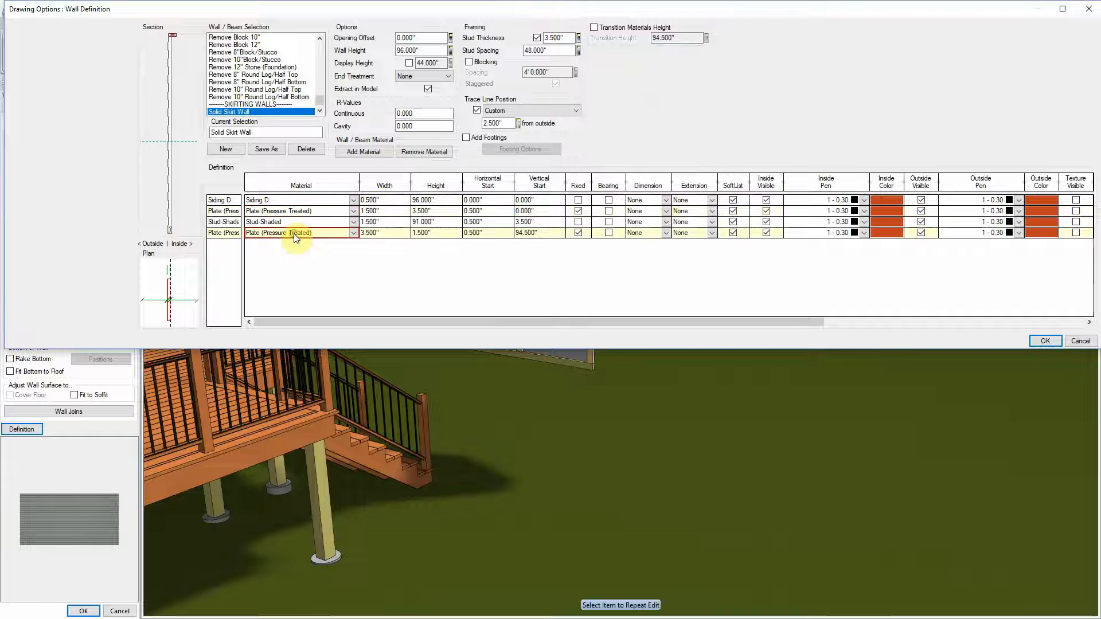
left_click(303, 224)
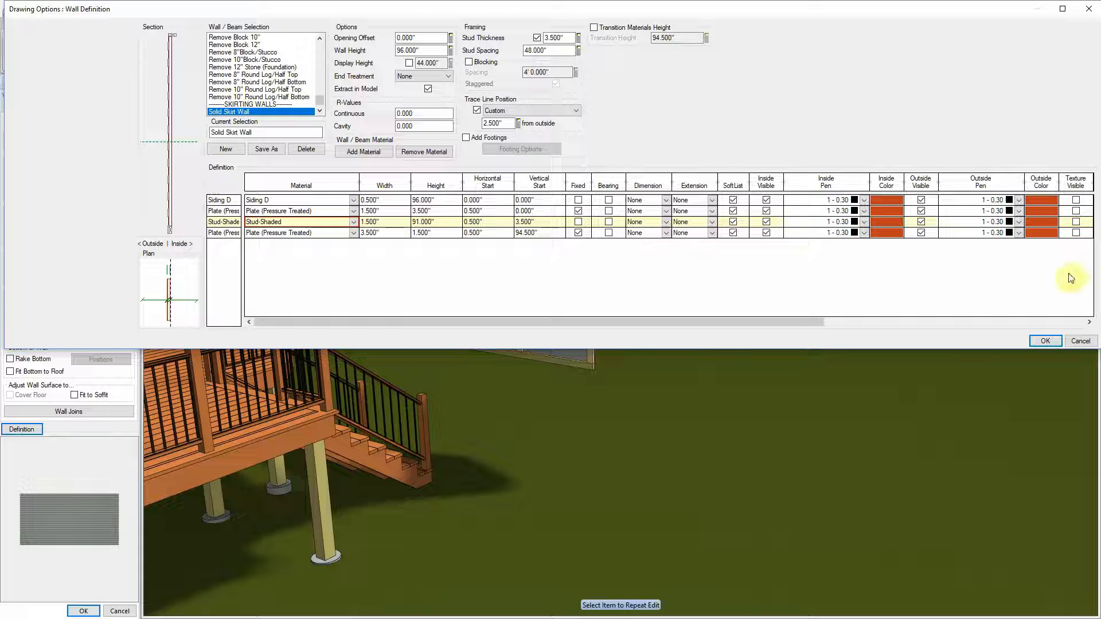
left_click(1078, 341)
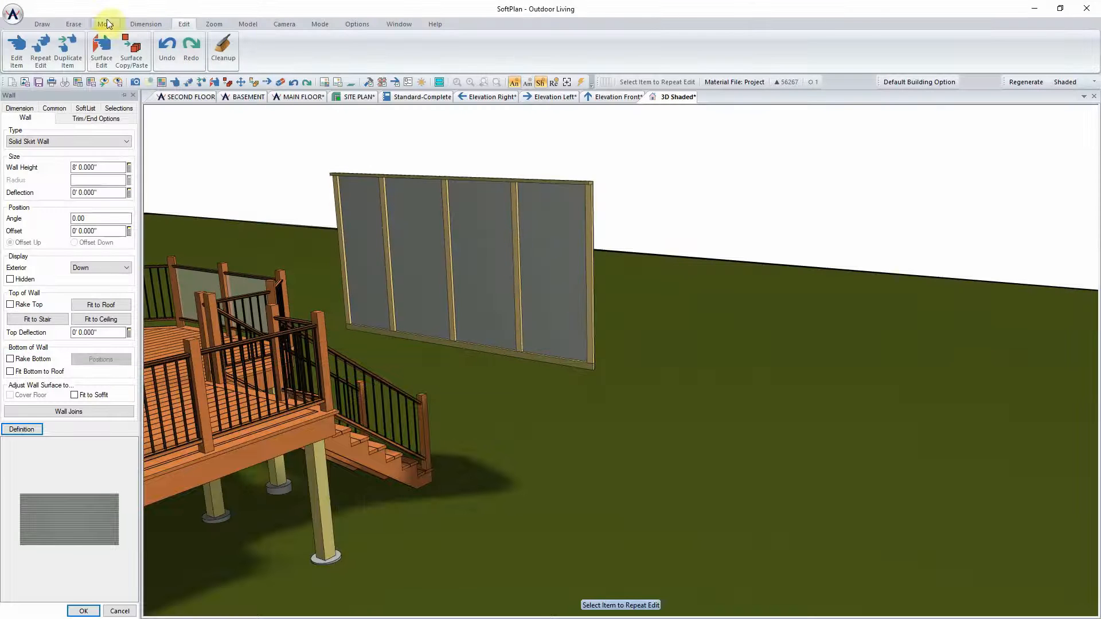
Erase the sample Solid Skirt Wall standing beside the deck in the 3D view.
left_click(74, 24)
left_click(19, 53)
left_click(400, 226)
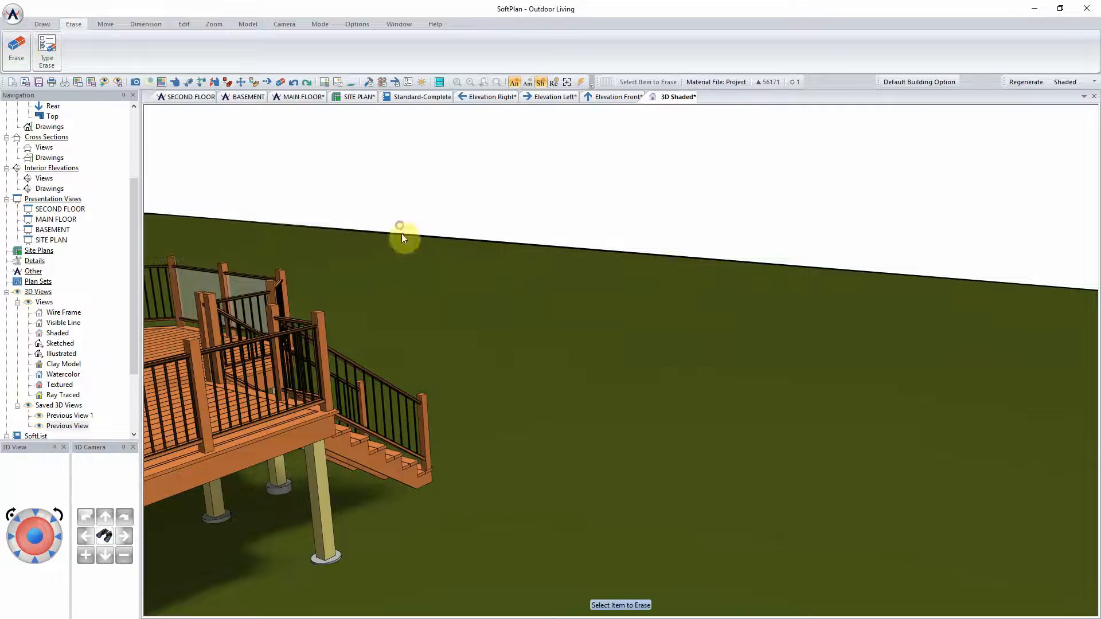
Hide Deck Beams and Deck Joists in the main floor plan's visible items for the Drawing mode.
left_click(302, 99)
scroll(612, 343, "up", 5)
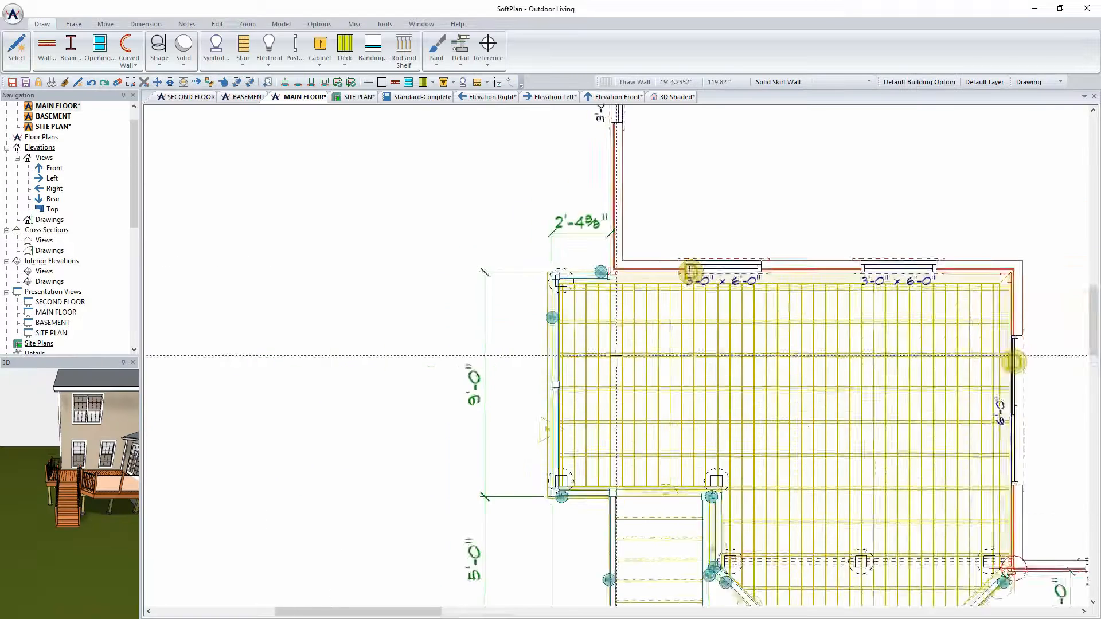
scroll(612, 342, "down", 2)
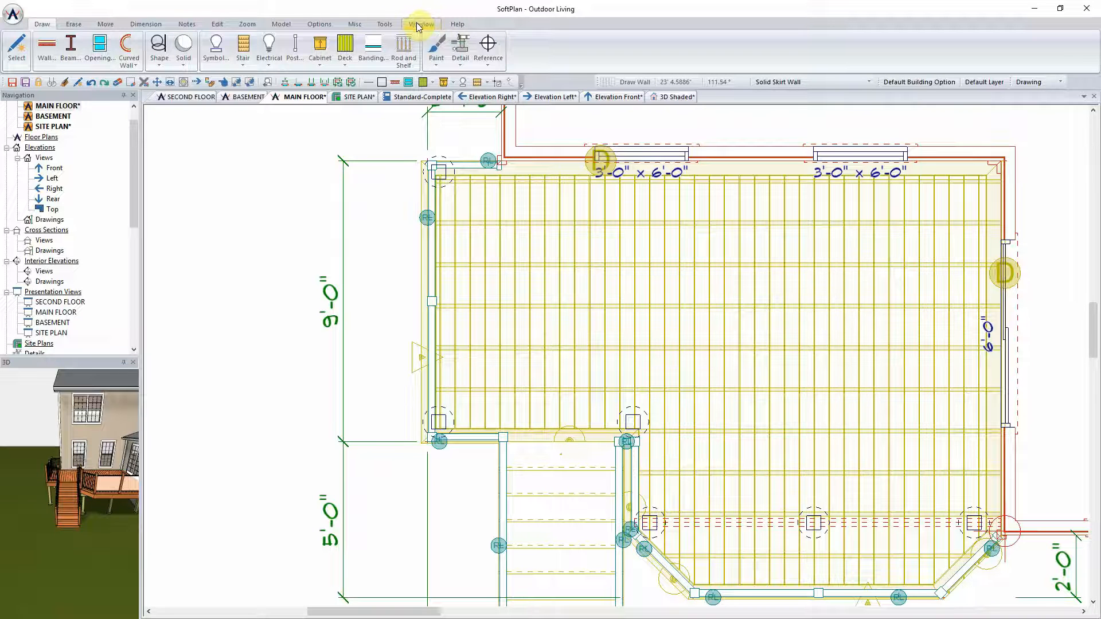
left_click(319, 24)
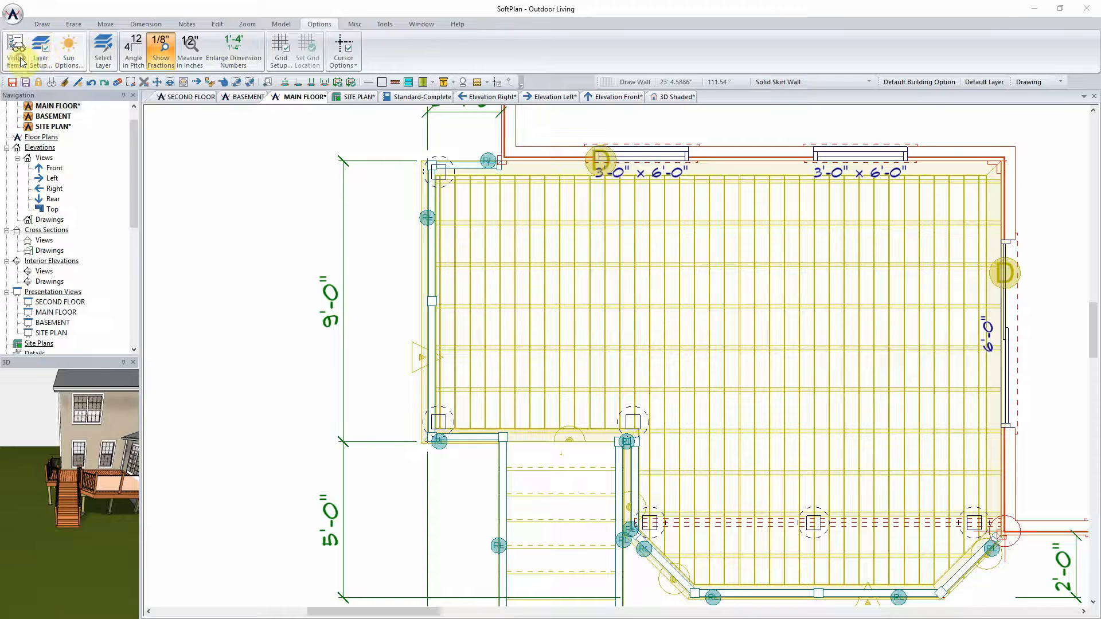
left_click(16, 51)
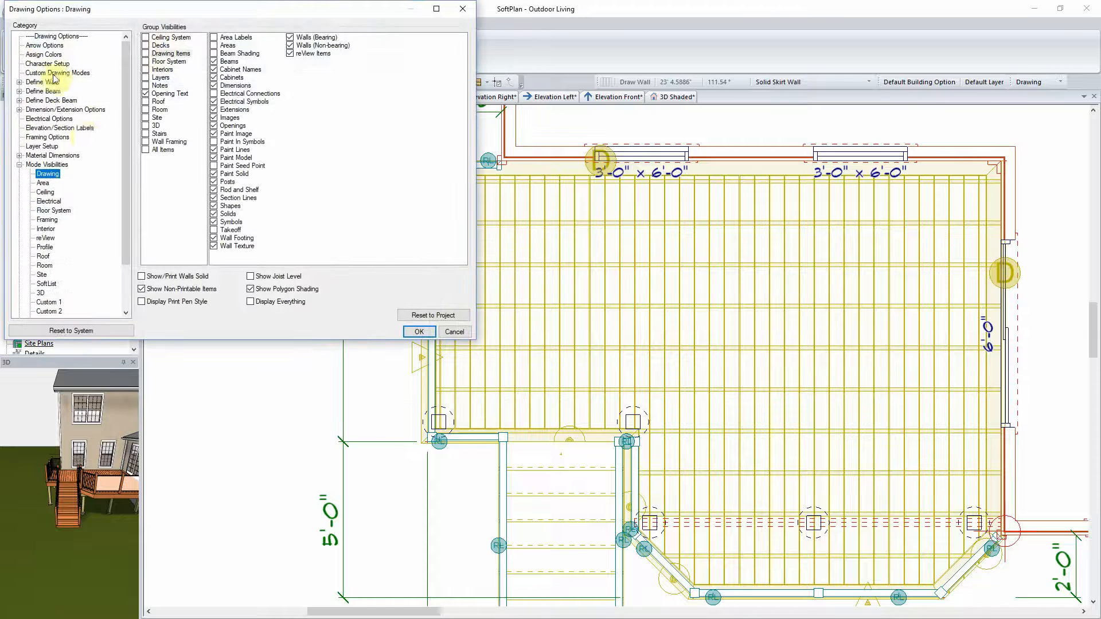
left_click(158, 45)
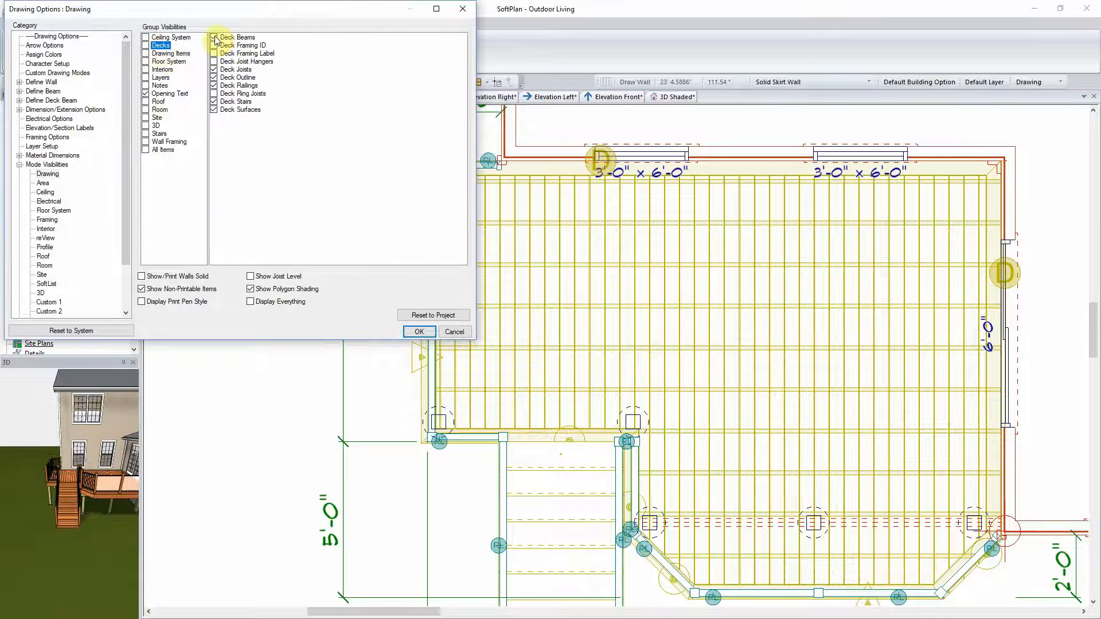
left_click(213, 38)
left_click(213, 69)
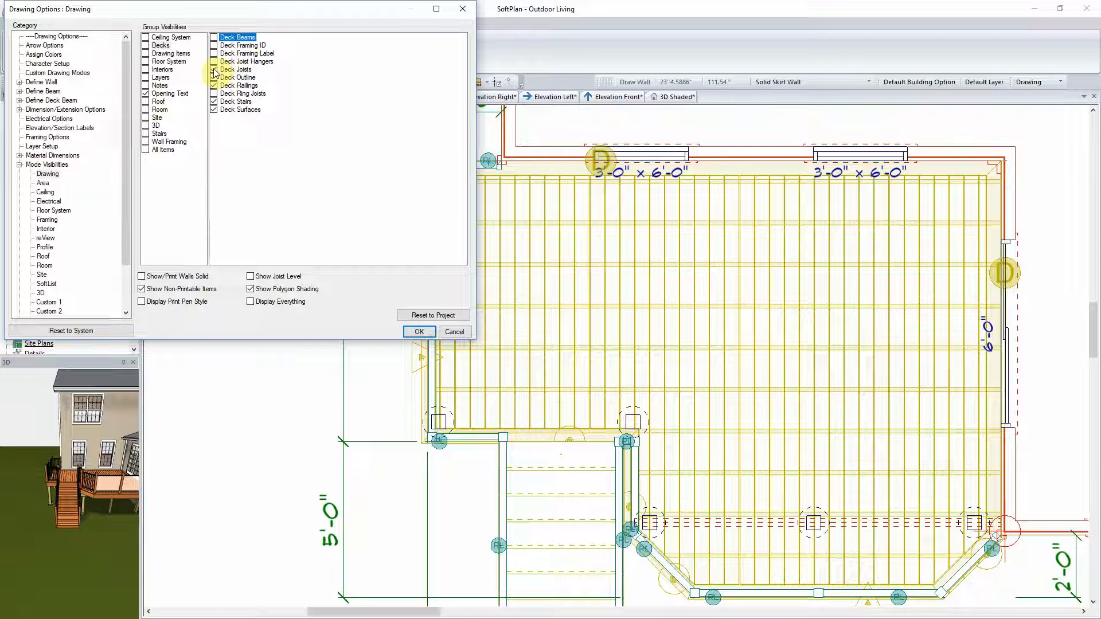
left_click(213, 70)
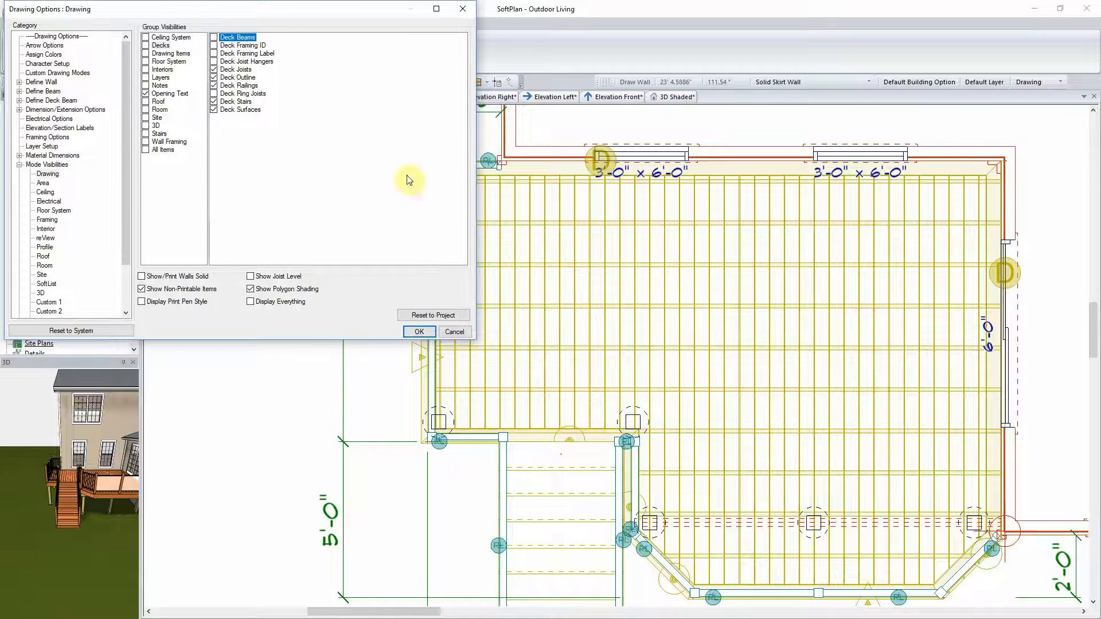
left_click(229, 69)
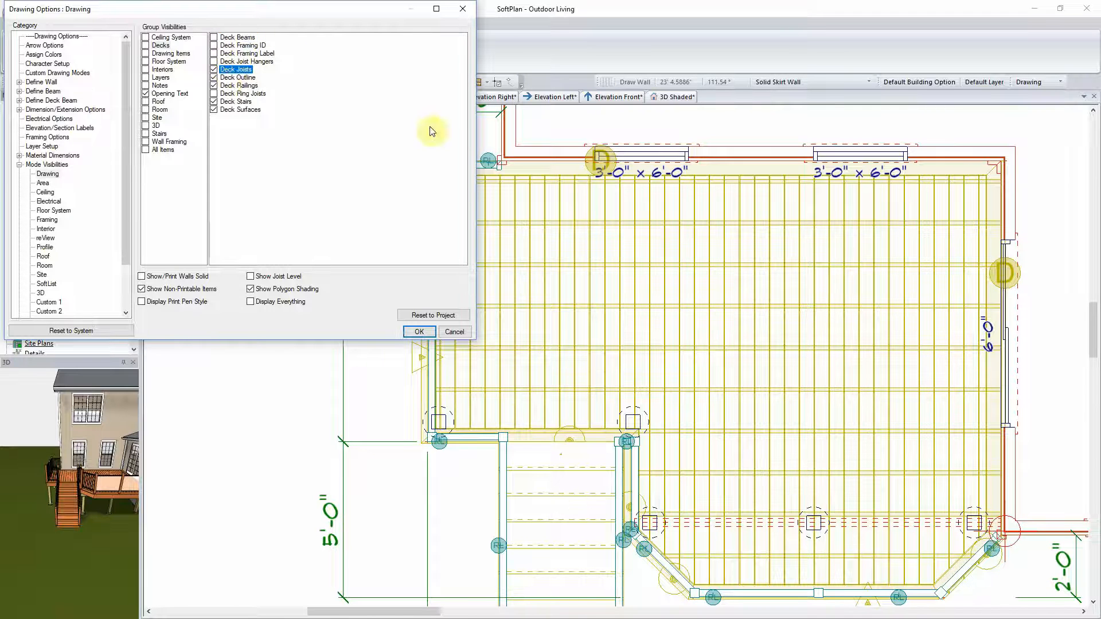
Turn off Deck Railings, Deck Stairs and Deck Surfaces, and apply the visibility settings.
left_click(214, 86)
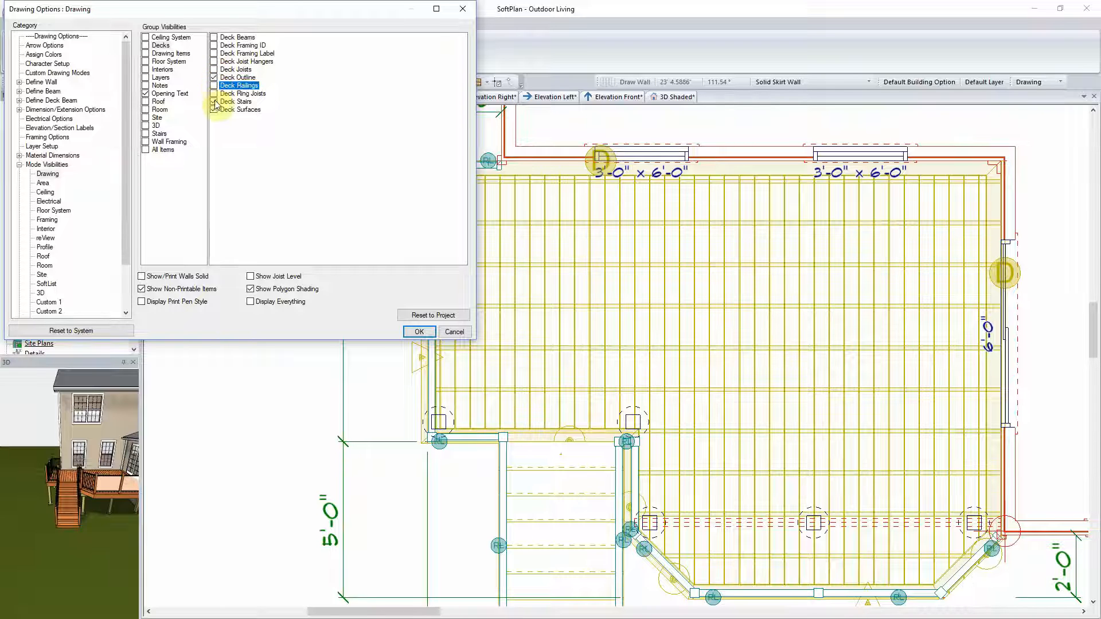
left_click(214, 102)
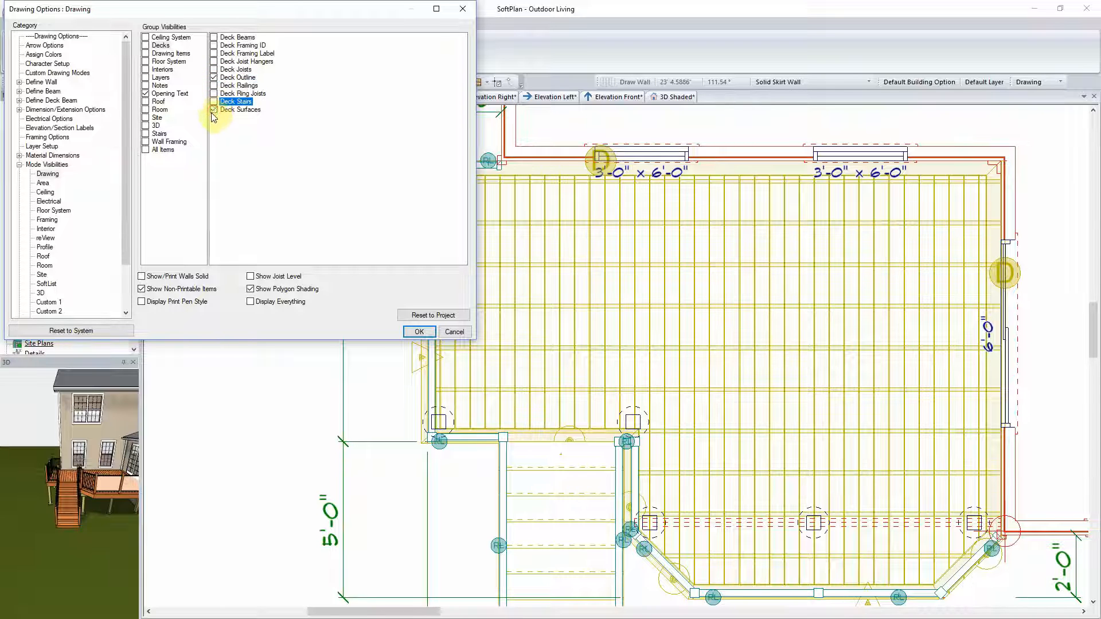
left_click(214, 110)
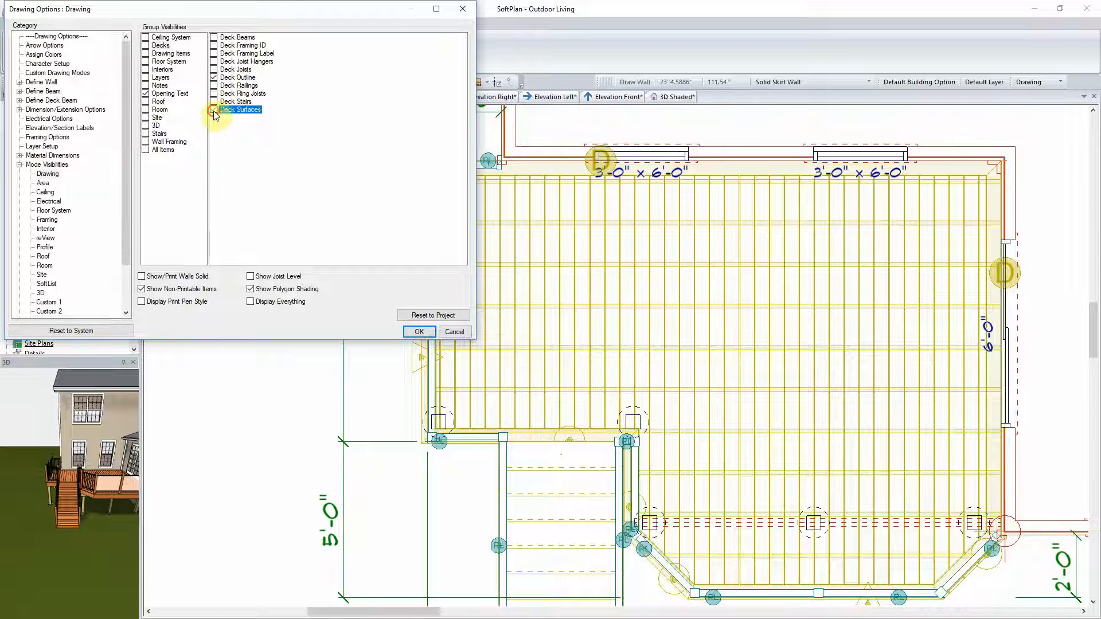
left_click(416, 334)
Draw connected Solid Skirt Walls along the deck's post lines, from the house corner around the stair jog to the far upper post.
scroll(618, 352, "down", 1)
middle_click_drag(704, 358, 546, 266)
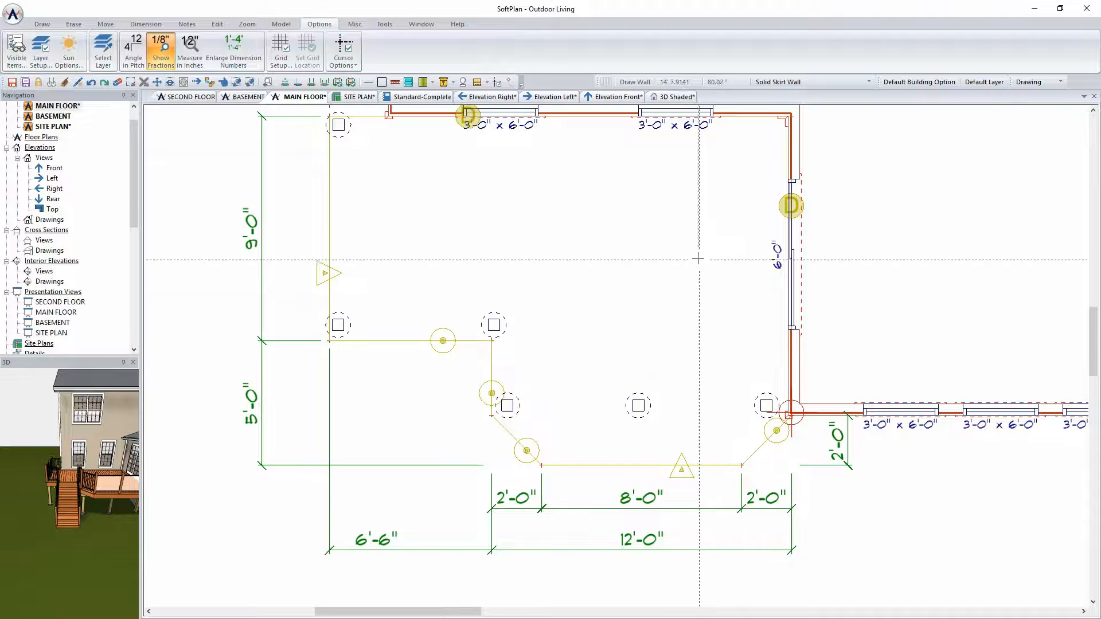
right_click(441, 194)
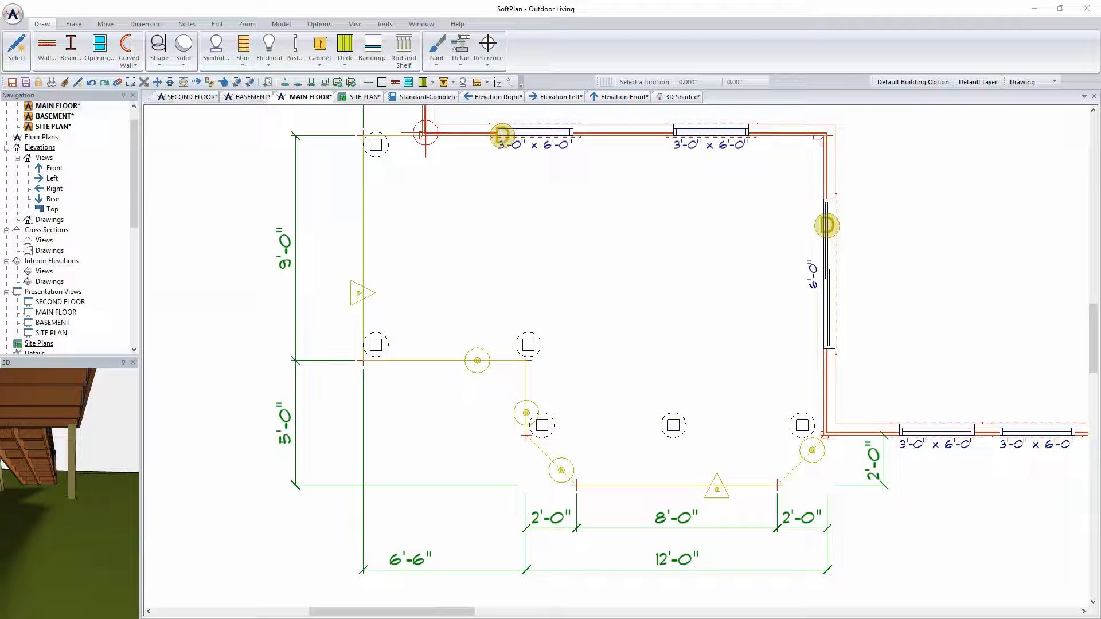
right_click(941, 193)
left_click(990, 218)
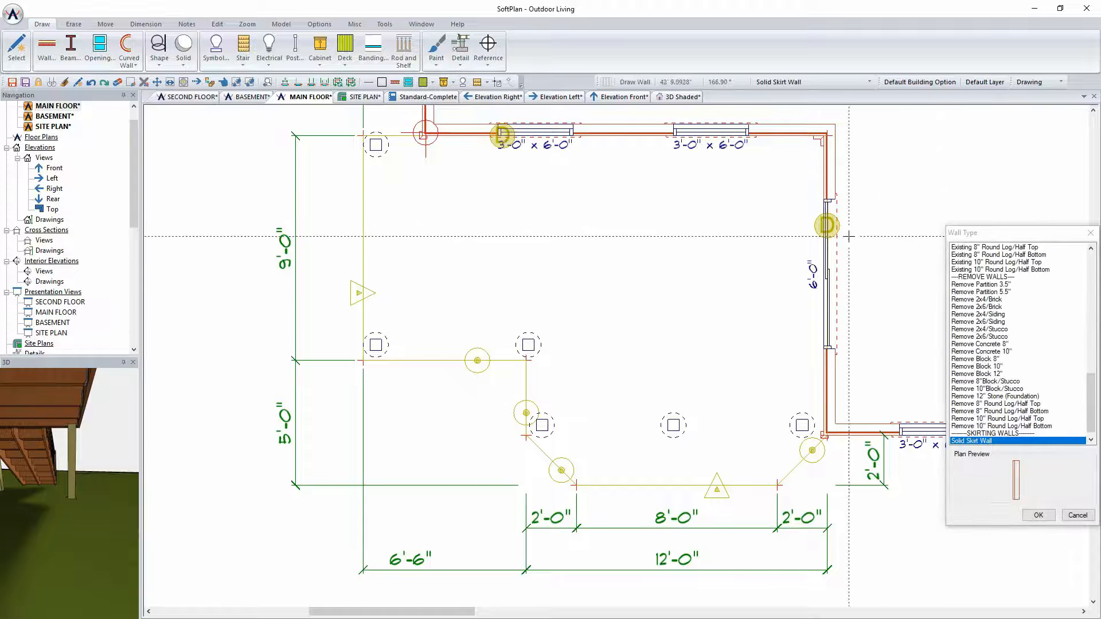
left_click(1040, 516)
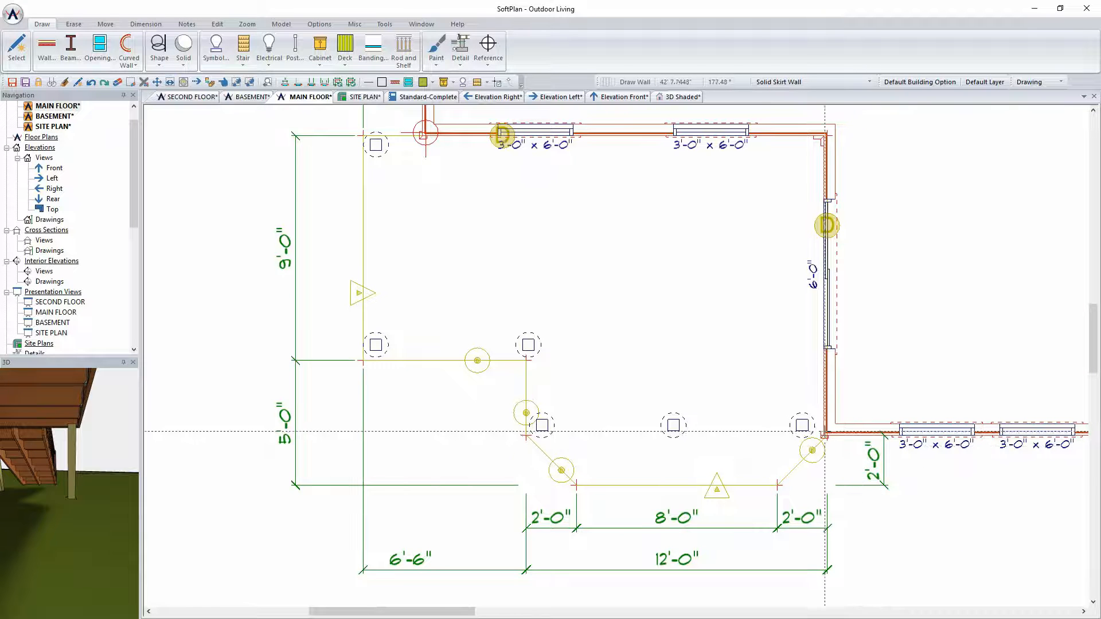
left_click(825, 430)
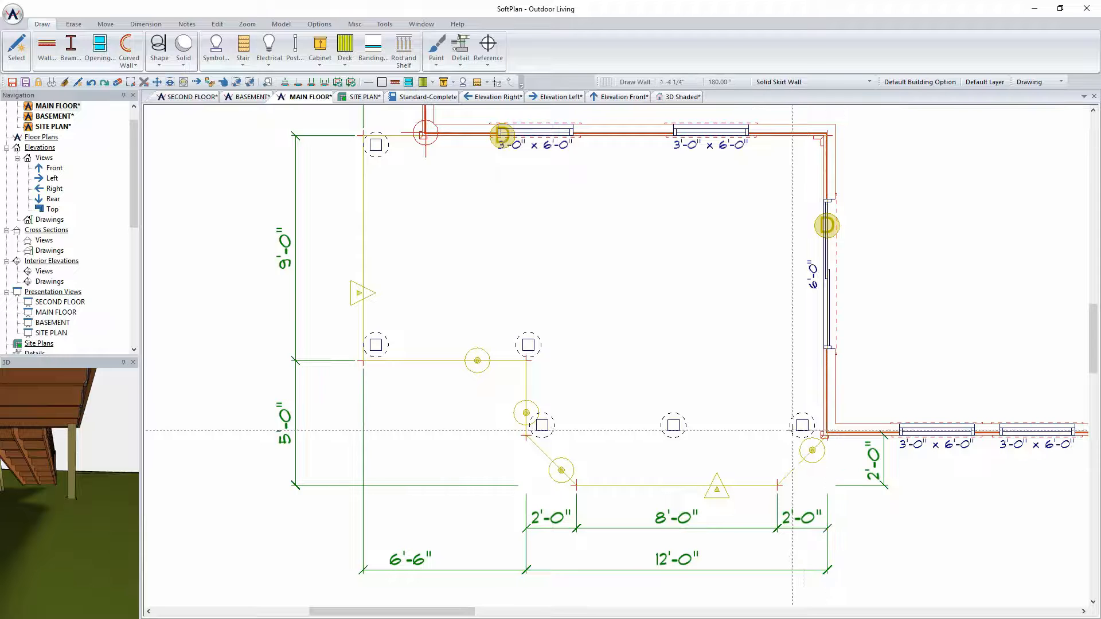
left_click(537, 430)
left_click(536, 349)
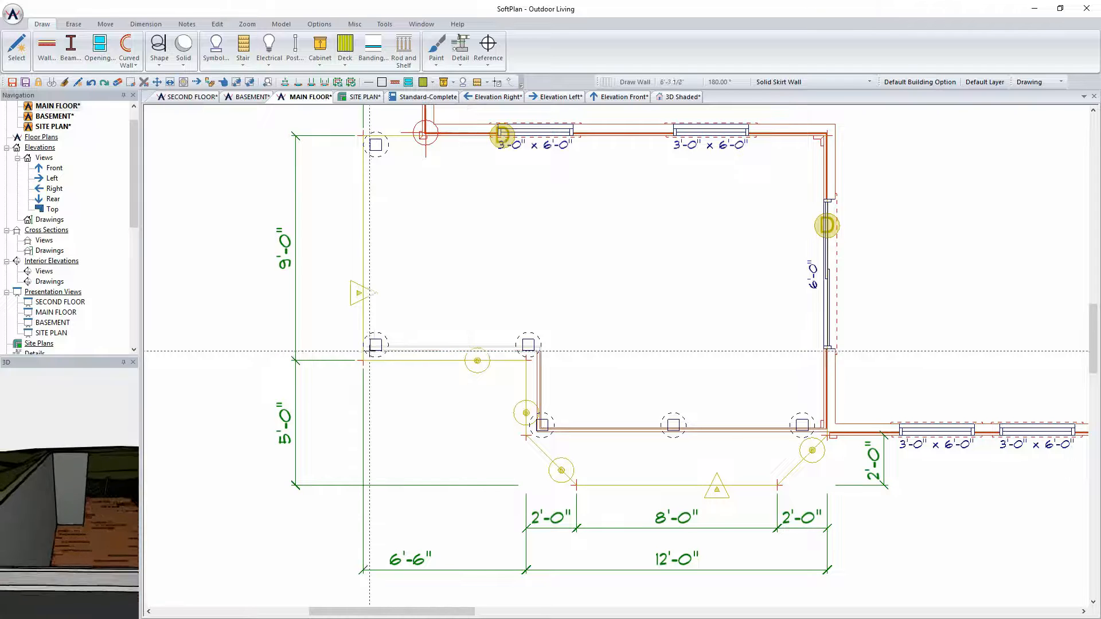
left_click(369, 350)
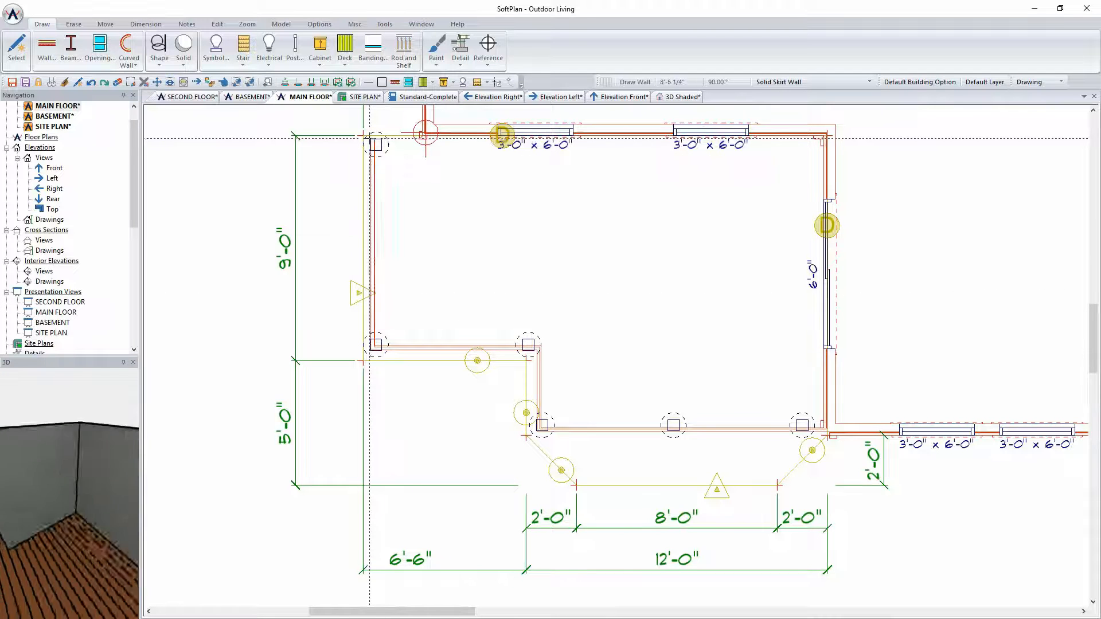
left_click(369, 138)
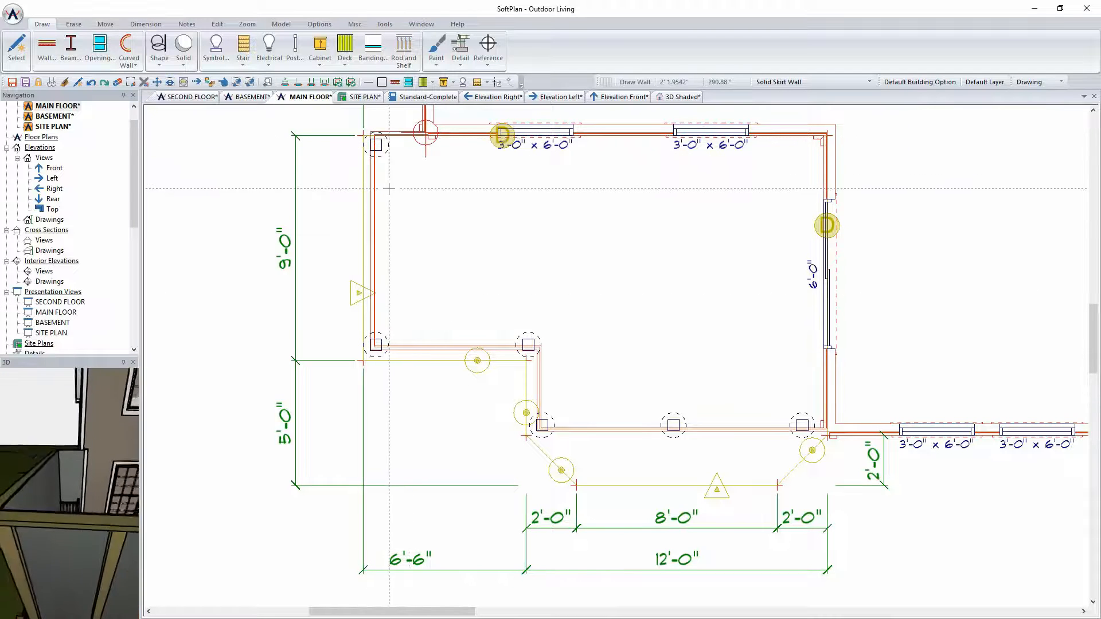
Move the left skirt wall, its short upper return and the stair-side wall to line up with the faces of the posts.
scroll(390, 187, "up", 5)
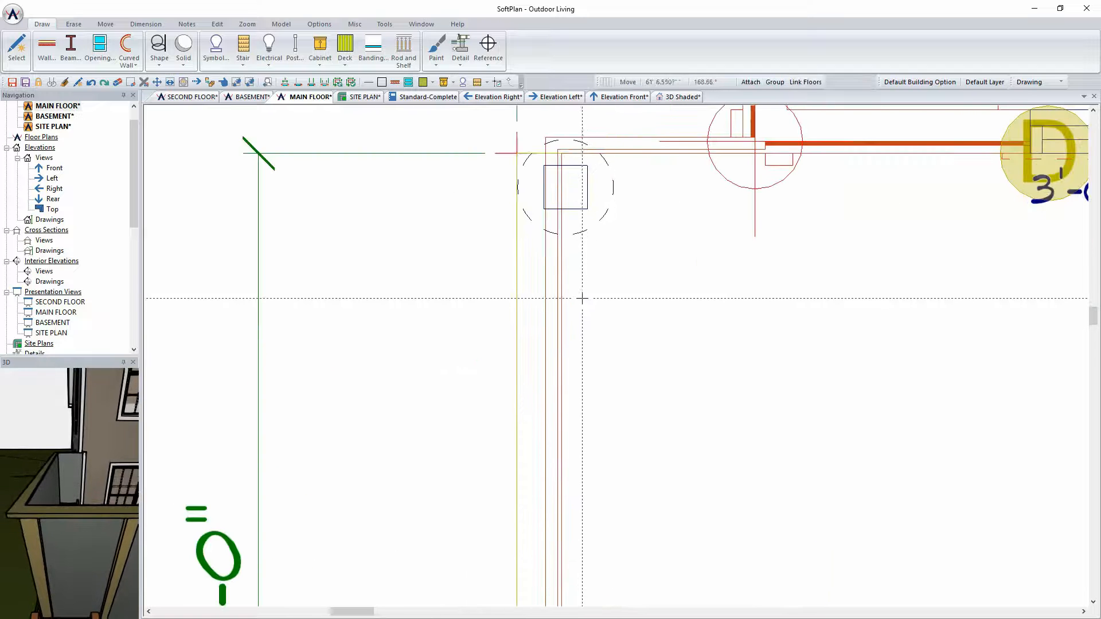
left_click_drag(543, 298, 523, 299)
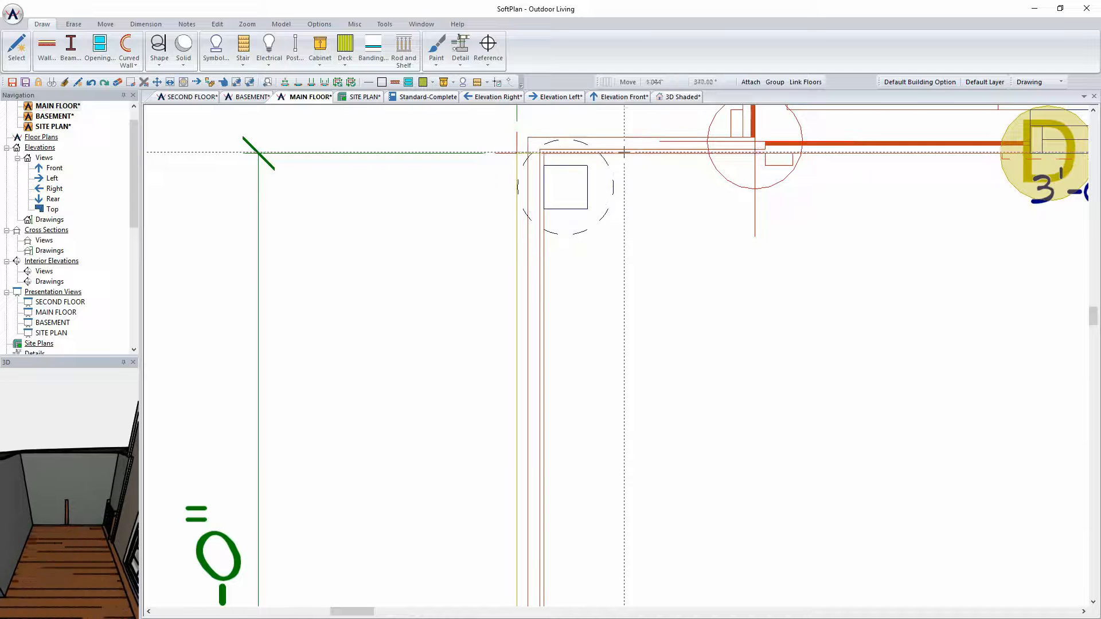
left_click_drag(635, 135, 636, 145)
middle_click_drag(708, 452, 627, 71)
middle_click_drag(658, 412, 616, 143)
middle_click_drag(590, 429, 584, 382)
left_click_drag(590, 348, 590, 368)
Move the short vertical jog wall and the long front skirt wall outward to the outer faces of the posts.
middle_click_drag(746, 388, 412, 330)
left_click_drag(742, 373, 719, 372)
middle_click_drag(884, 449, 742, 246)
left_click_drag(757, 397, 764, 413)
scroll(610, 361, "down", 4)
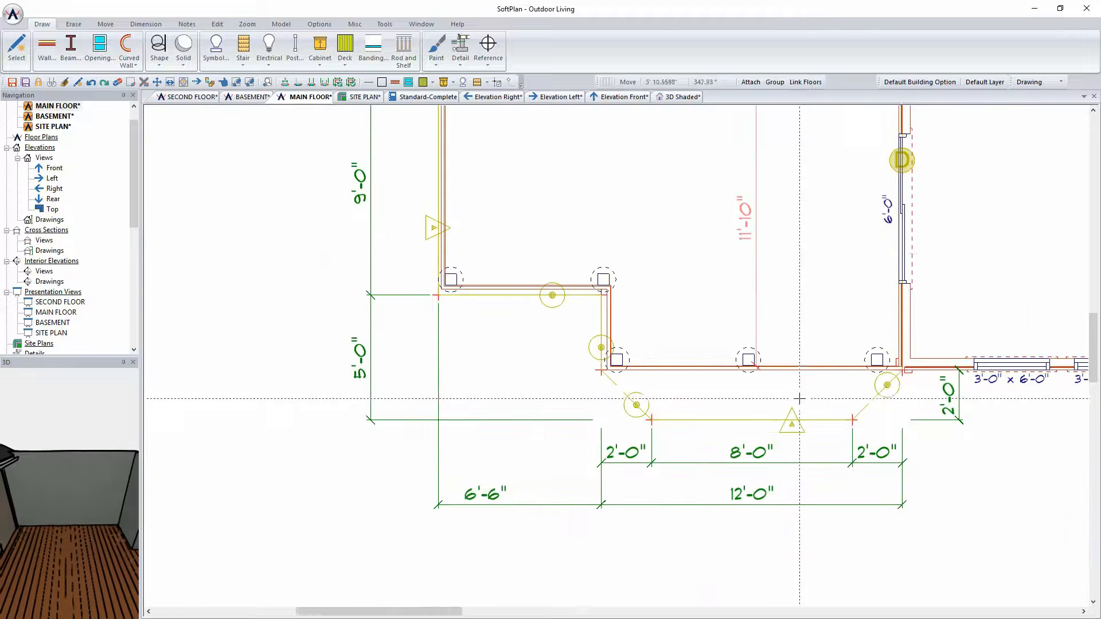
Set the long front skirt wall's height to 4' 7" and offset it down by 4' 7" in the 3D view.
left_click(681, 97)
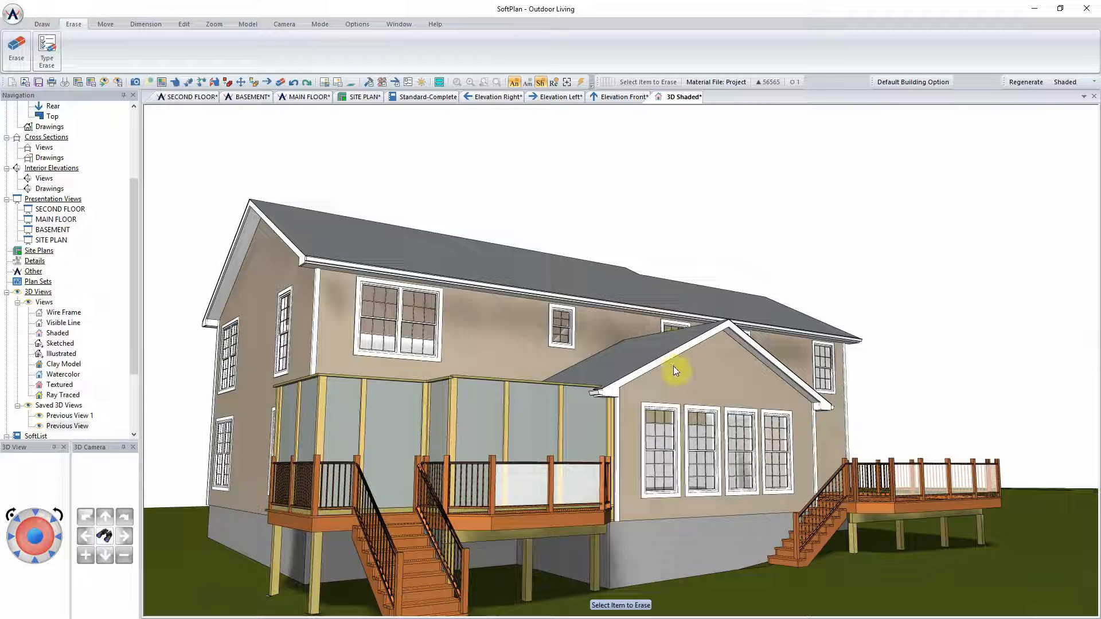
right_click(521, 439)
left_click(560, 453)
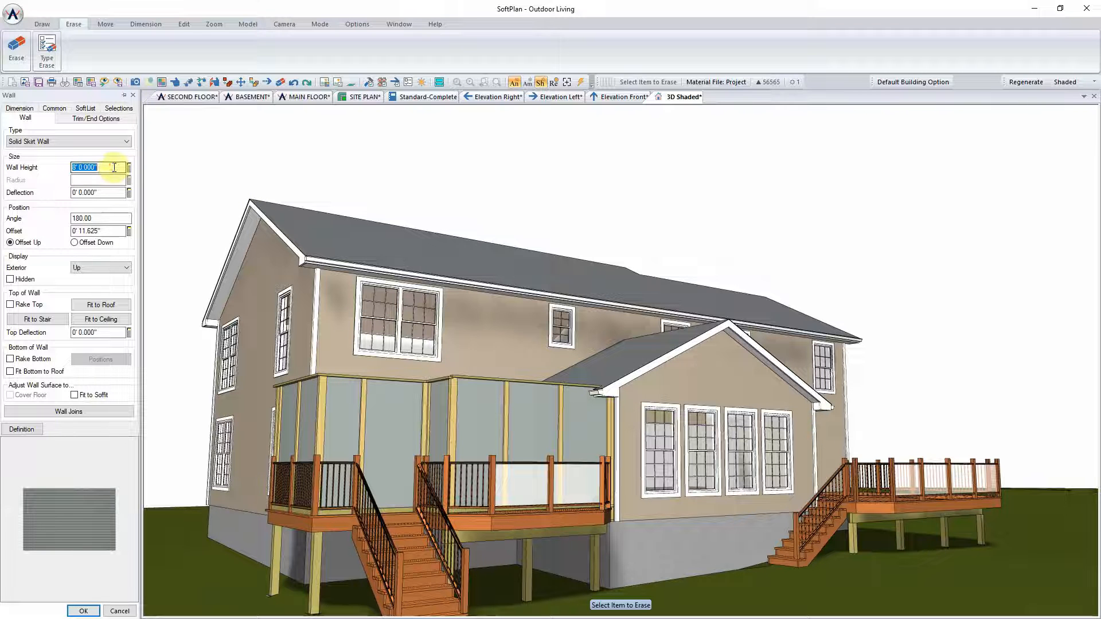
key("Return")
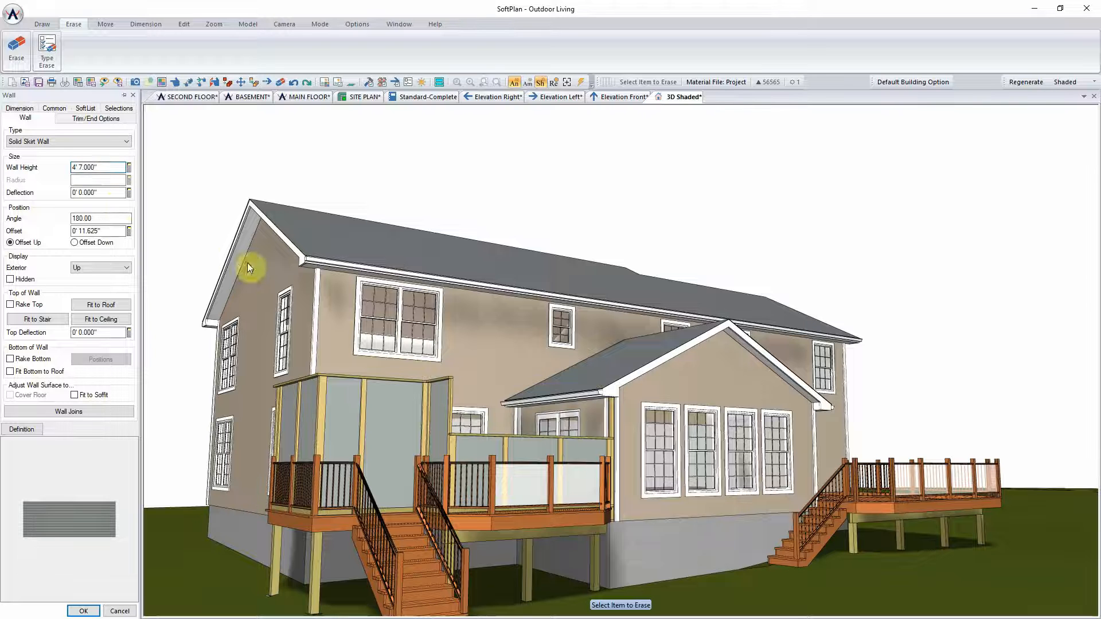
type("4")
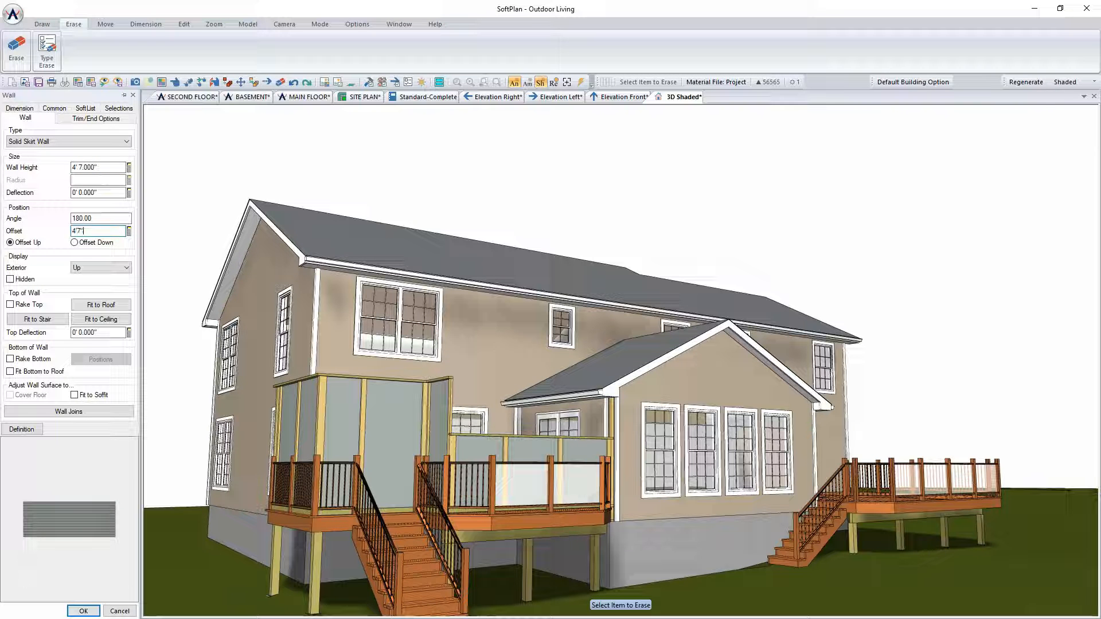
type("' 7")
key("Return")
left_click(95, 241)
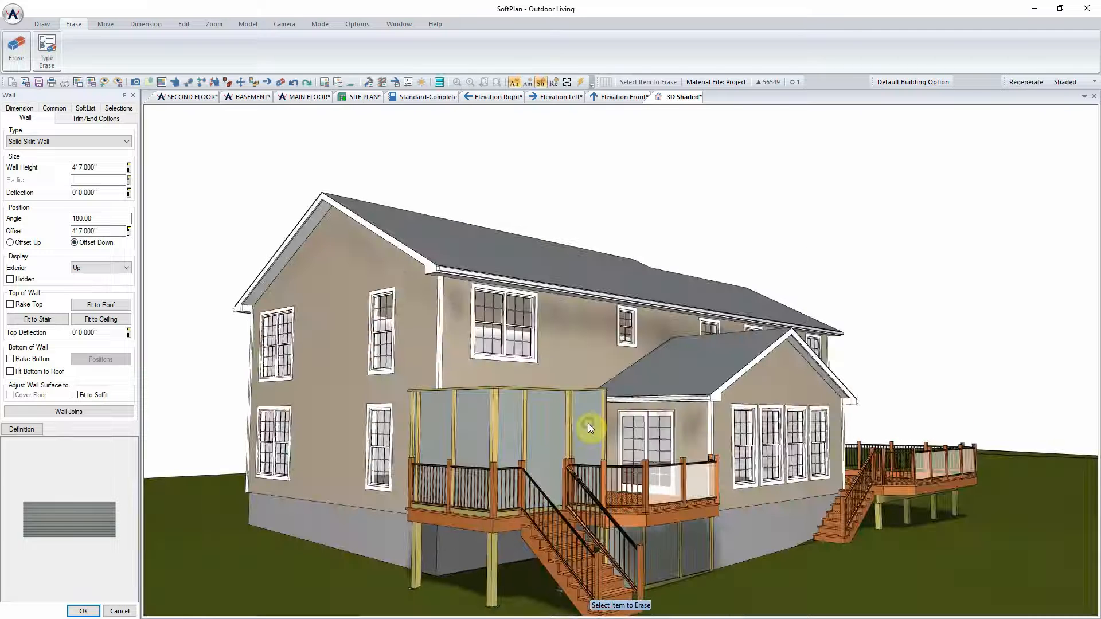
Repeat the front wall's height and downward offset edit on the four remaining raised skirt walls around the stair deck.
right_click(587, 424)
left_click(626, 481)
right_click(540, 431)
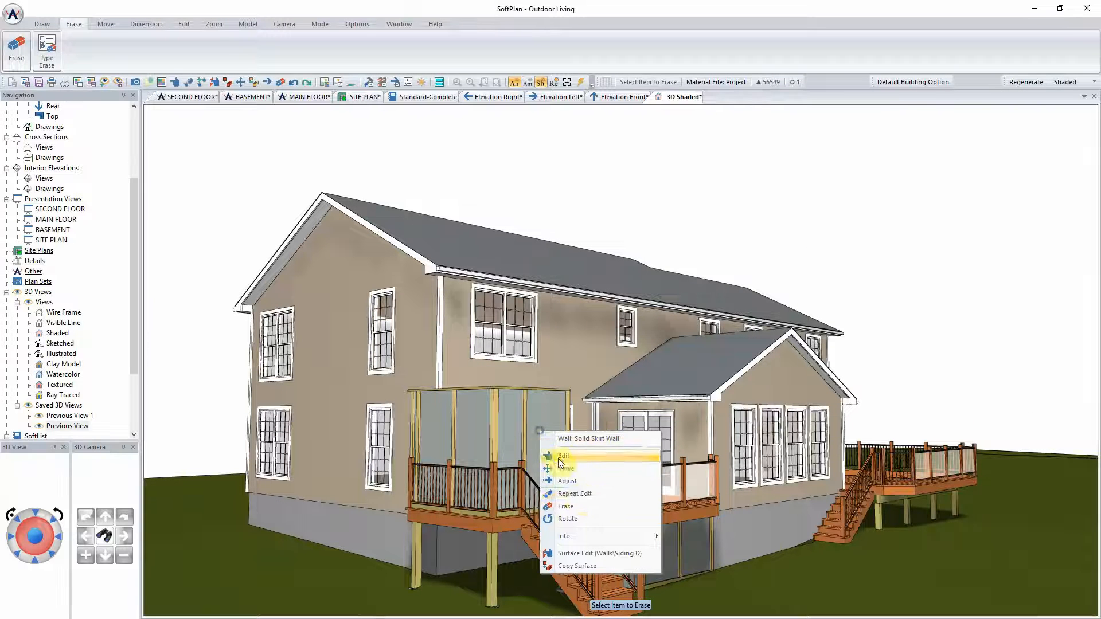
left_click(576, 494)
right_click(479, 436)
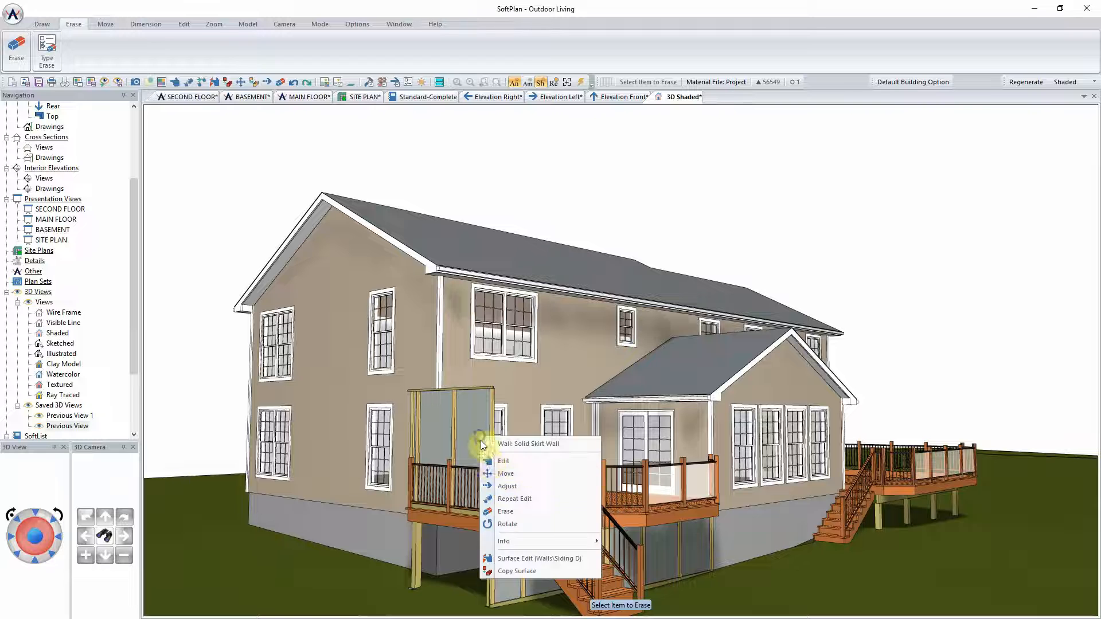
left_click(512, 501)
right_click(429, 444)
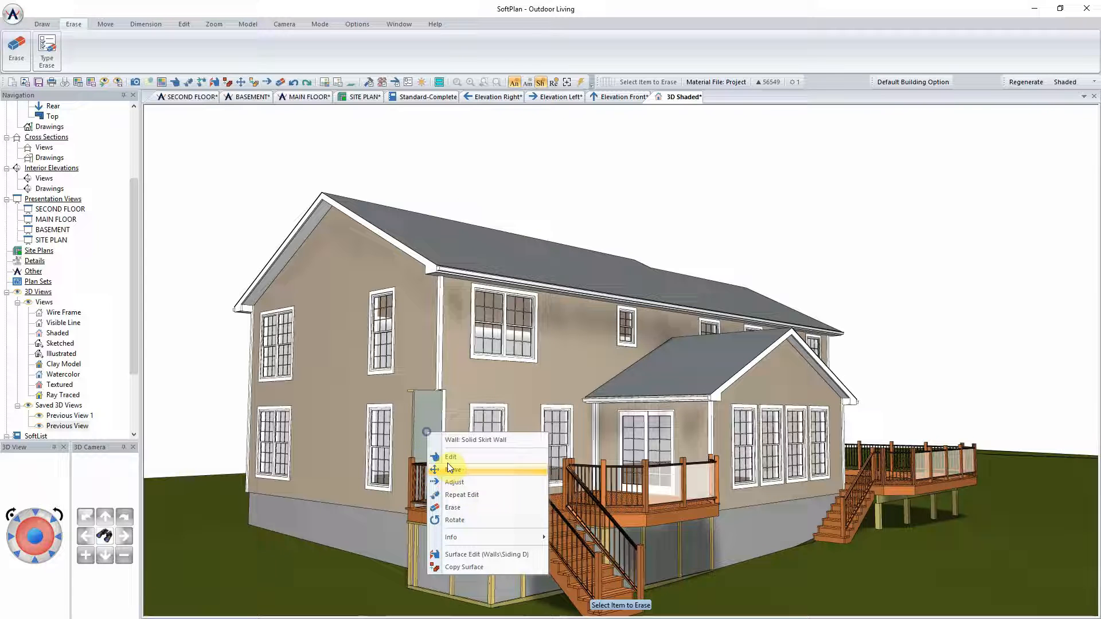
left_click(465, 494)
Inspect the enclosed stair deck from several sides and check the stair rise of the other deck's stair without changing it.
middle_click_drag(489, 436, 539, 449)
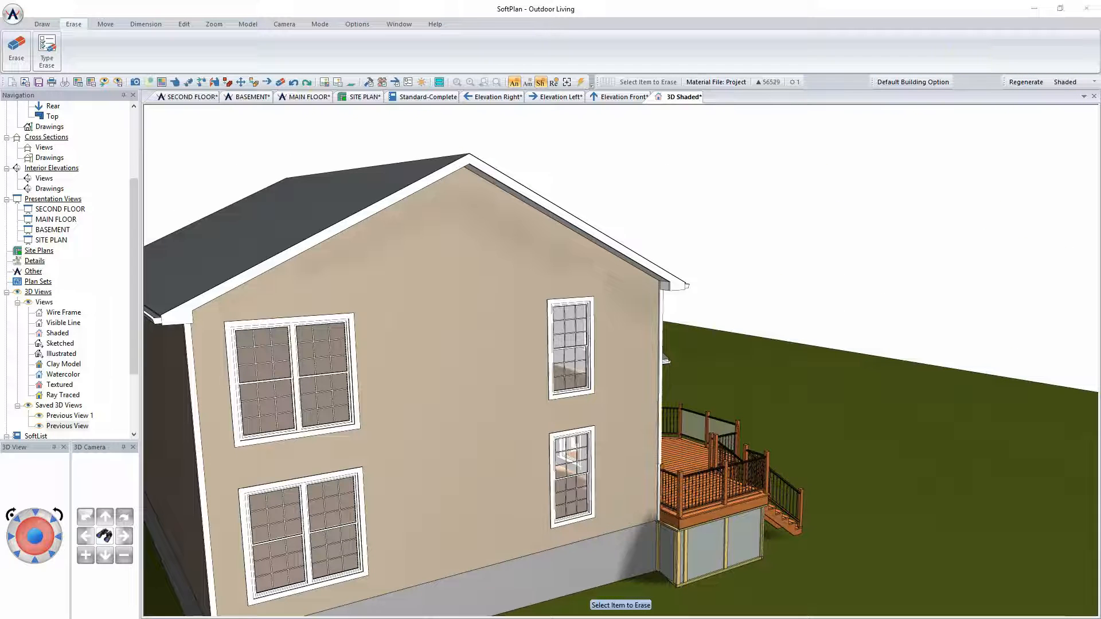
middle_click_drag(696, 500, 689, 494)
left_click(106, 537)
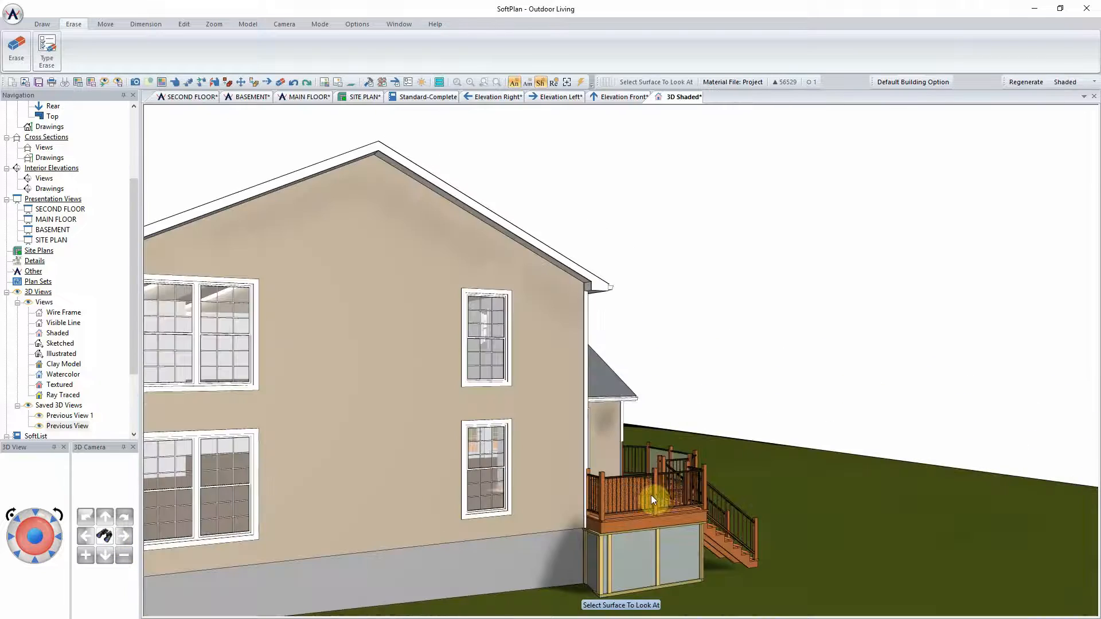
left_click(688, 493)
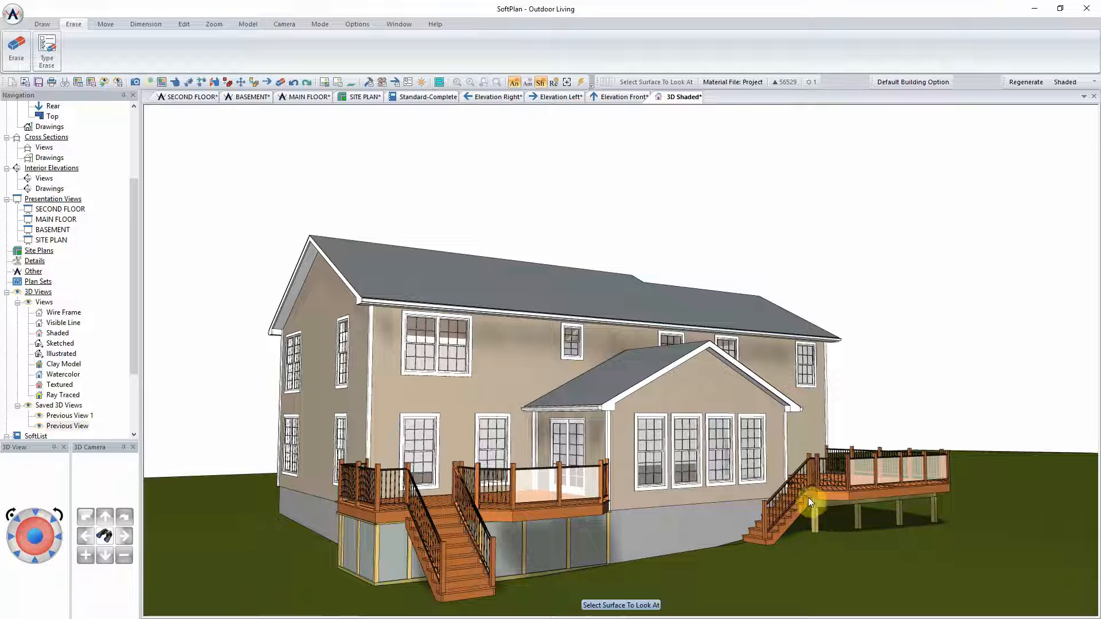
right_click(806, 498)
left_click(830, 381)
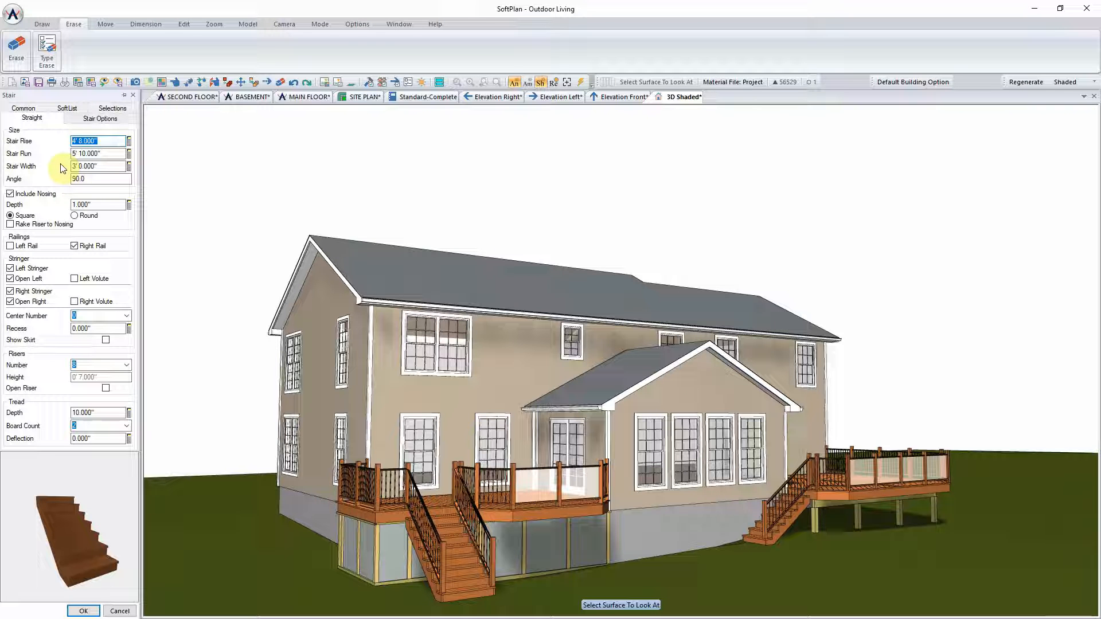
left_click_drag(109, 142, 52, 147)
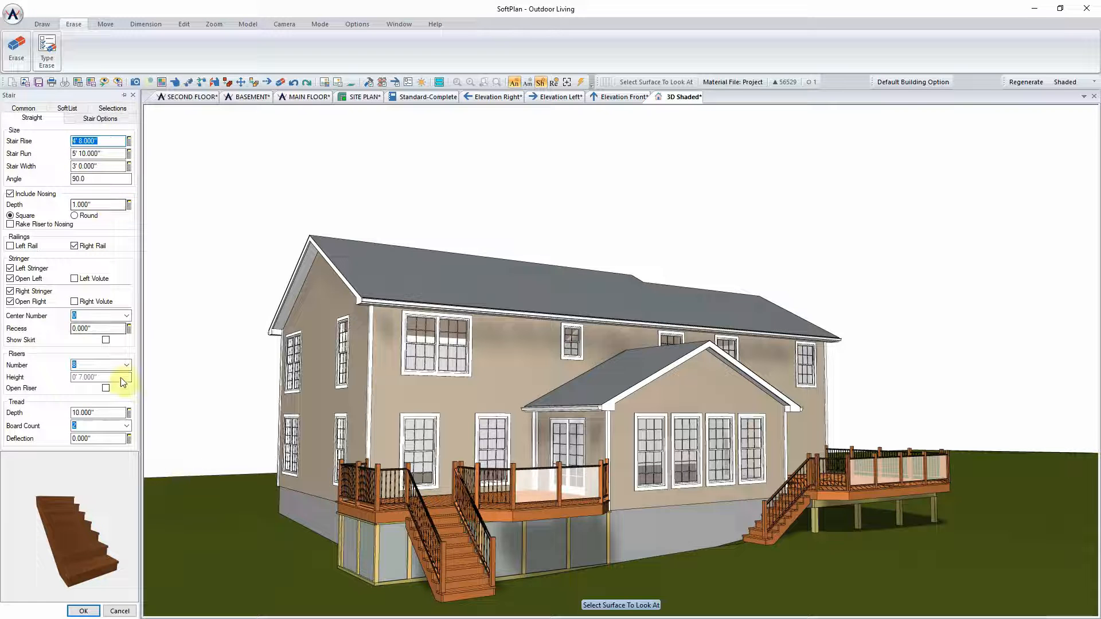
left_click(118, 611)
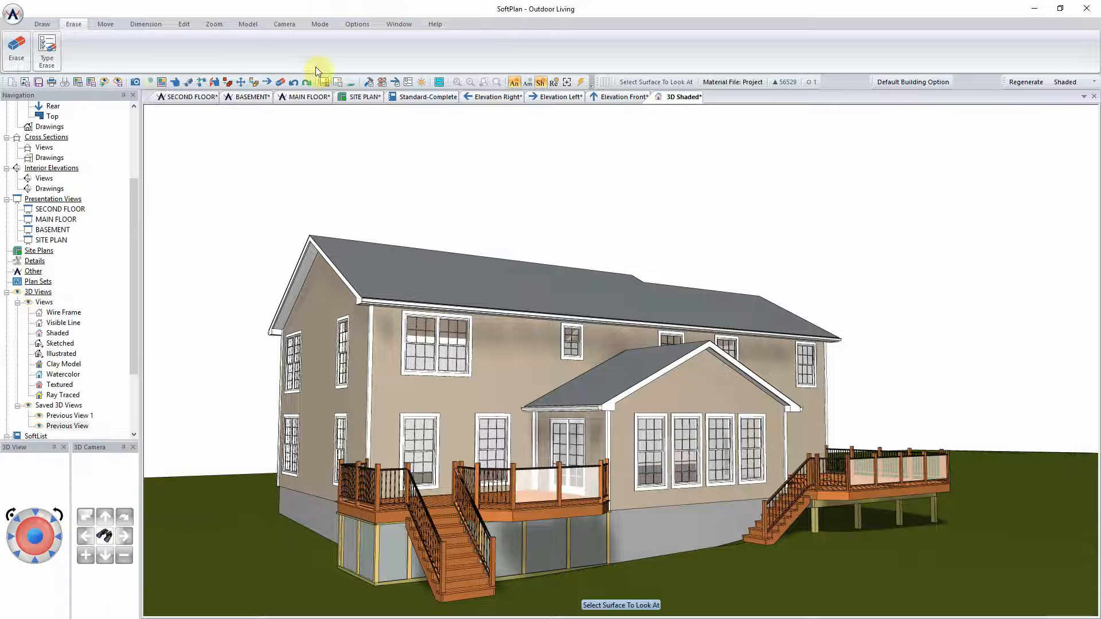
Draw connected Solid Skirt Walls on the main floor plan from the other deck's house corner, along its post line and back toward the house.
left_click(303, 101)
scroll(814, 345, "down", 10)
scroll(965, 469, "up", 1)
middle_click_drag(616, 355, 398, 329)
scroll(431, 264, "up", 3)
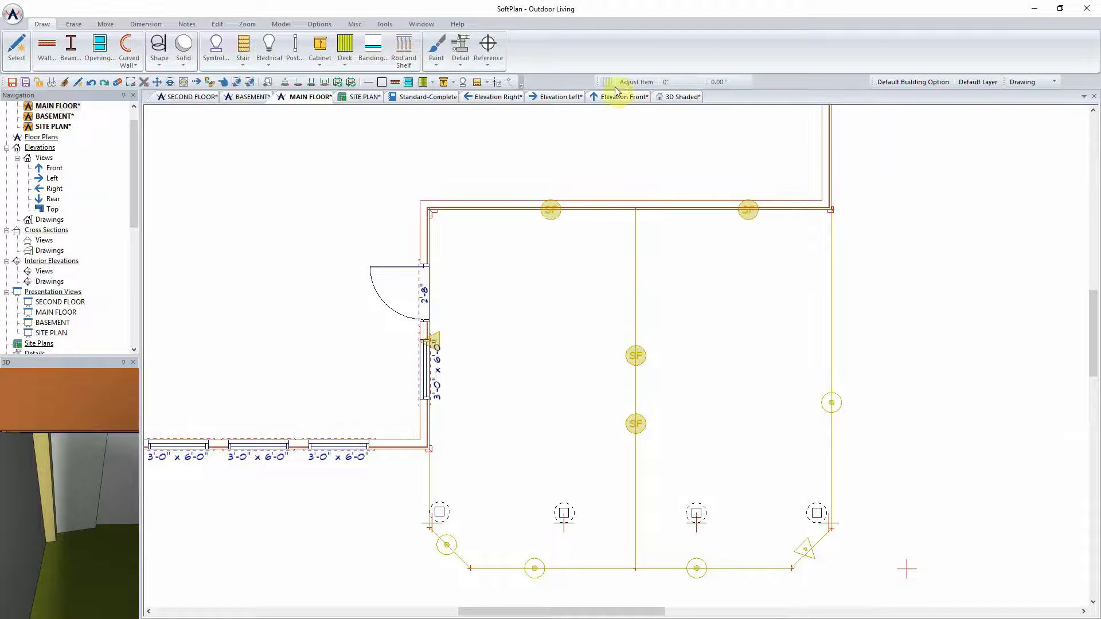
left_click(47, 46)
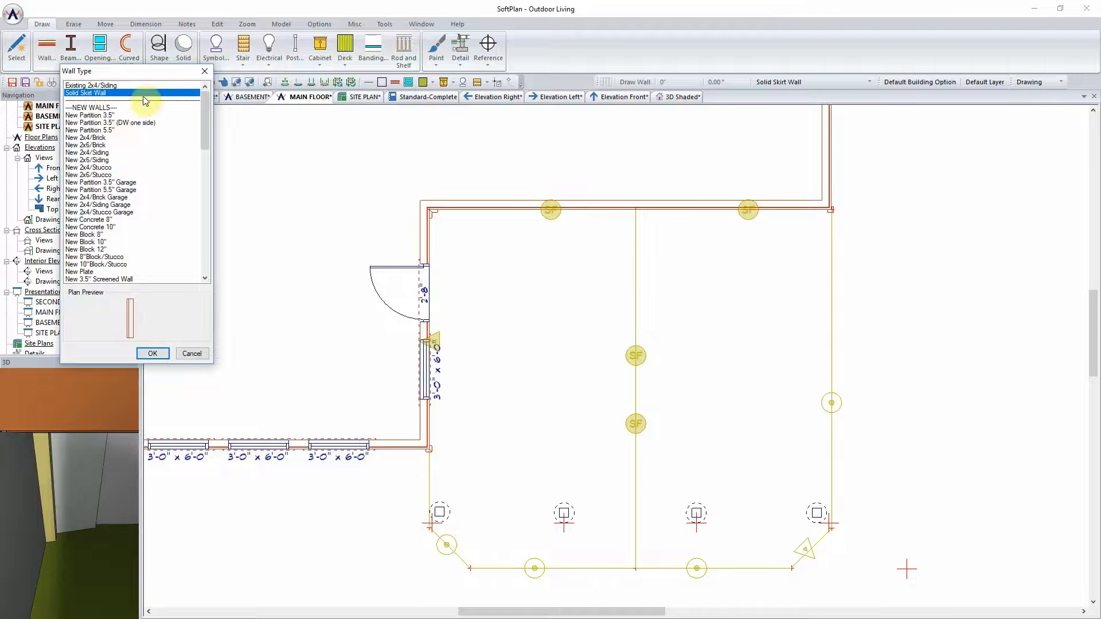
left_click(153, 354)
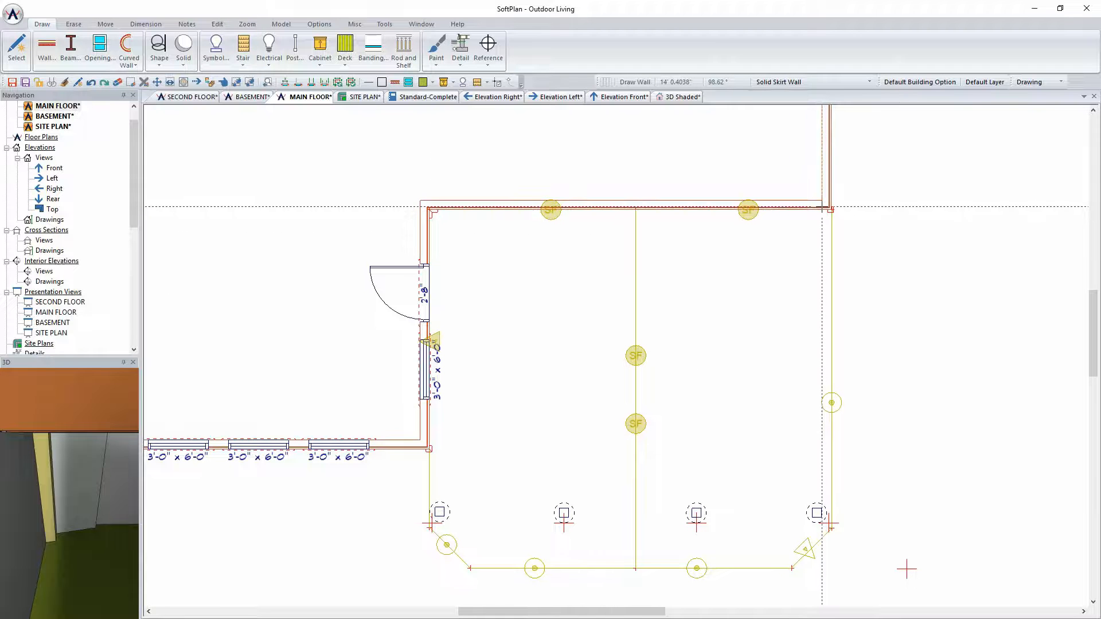
left_click(820, 207)
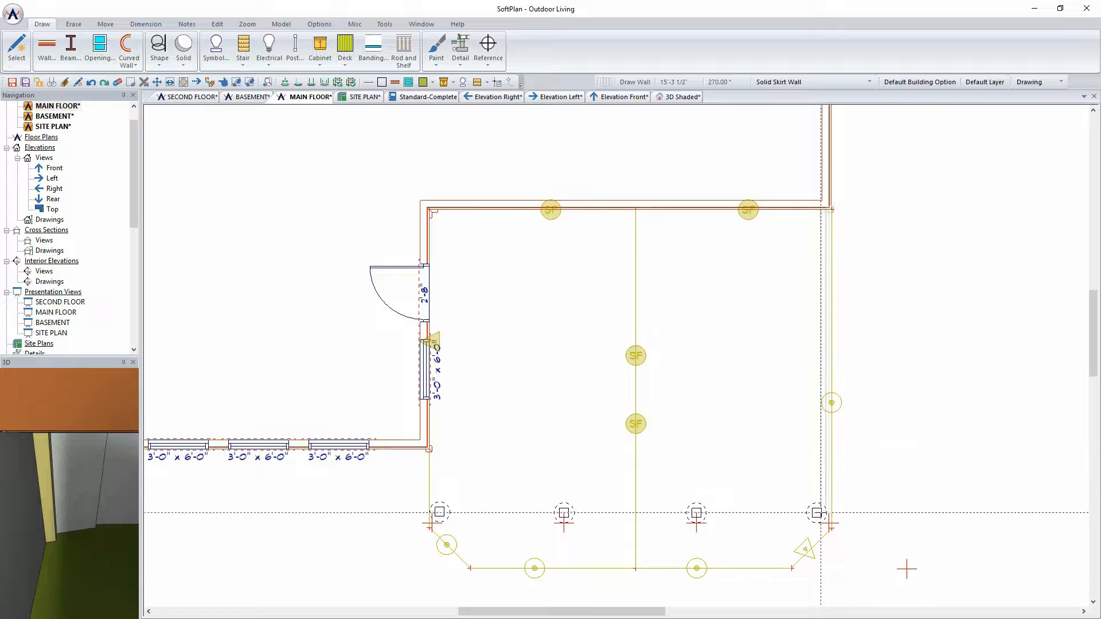
left_click(820, 517)
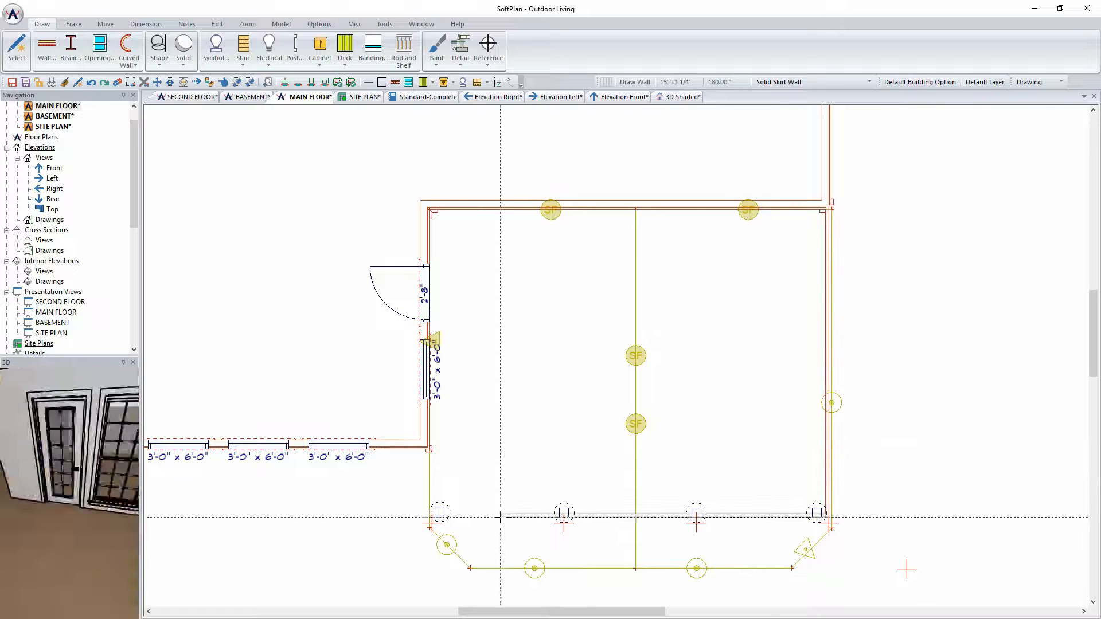
left_click(435, 517)
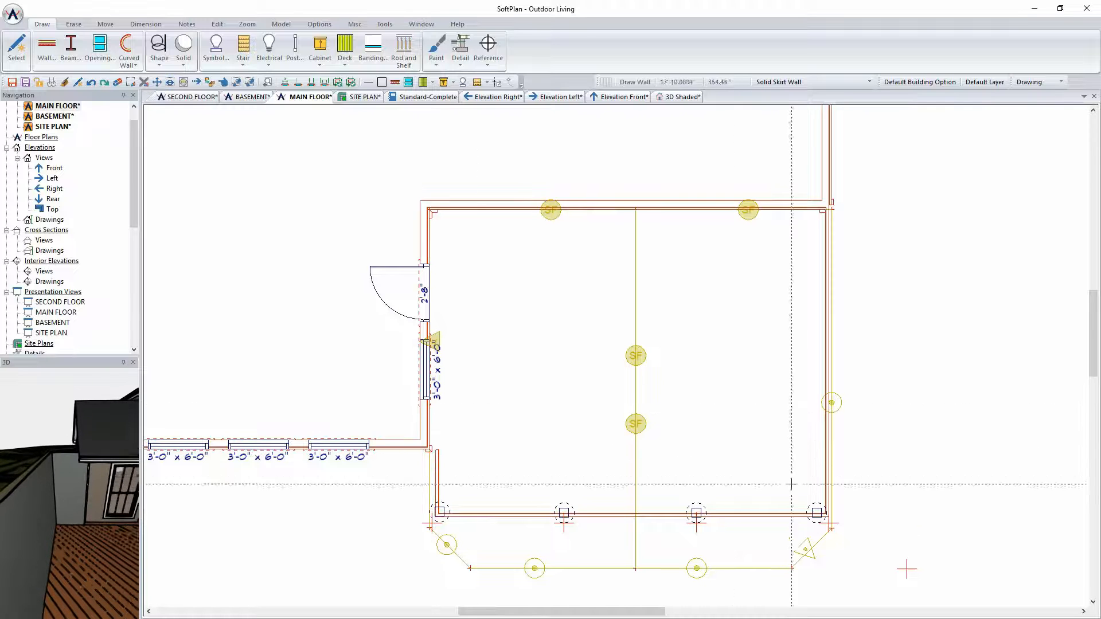
Move the deck's long side skirt wall and its front skirt wall to line up with the outer faces of the posts.
scroll(840, 492, "up", 1)
scroll(616, 356, "up", 2)
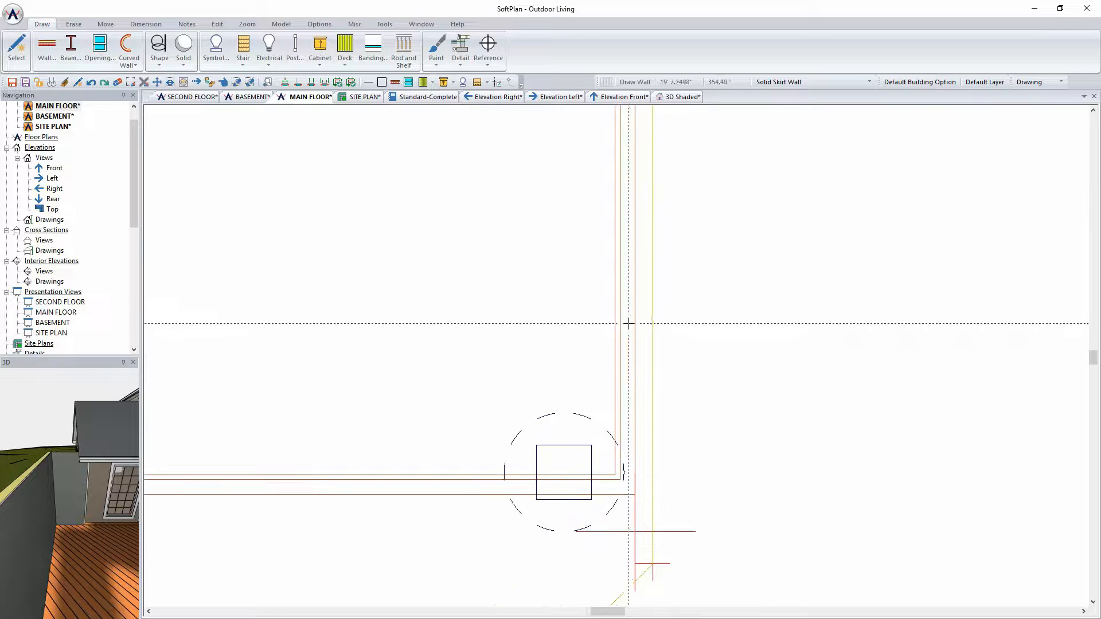
left_click(106, 24)
left_click(18, 49)
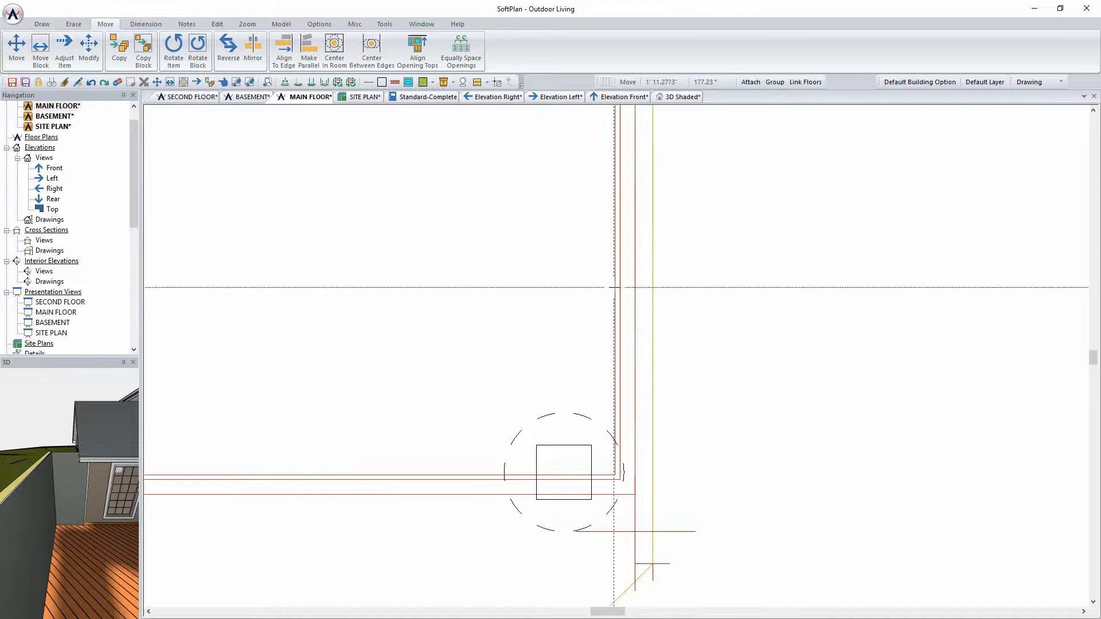
left_click(640, 287)
left_click(617, 287)
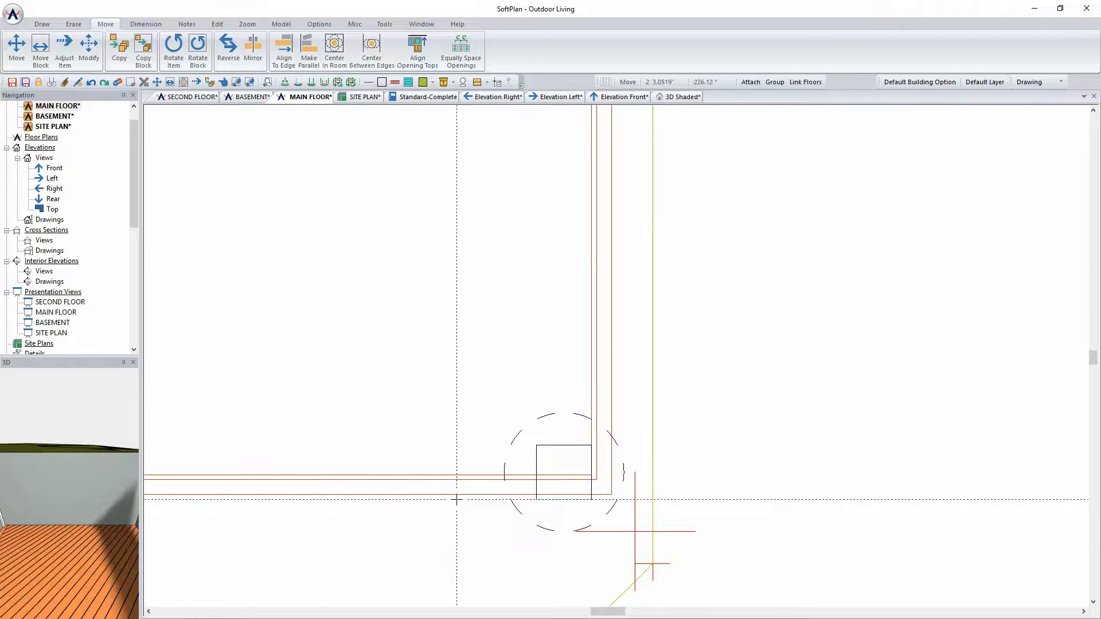
scroll(456, 500, "down", 5)
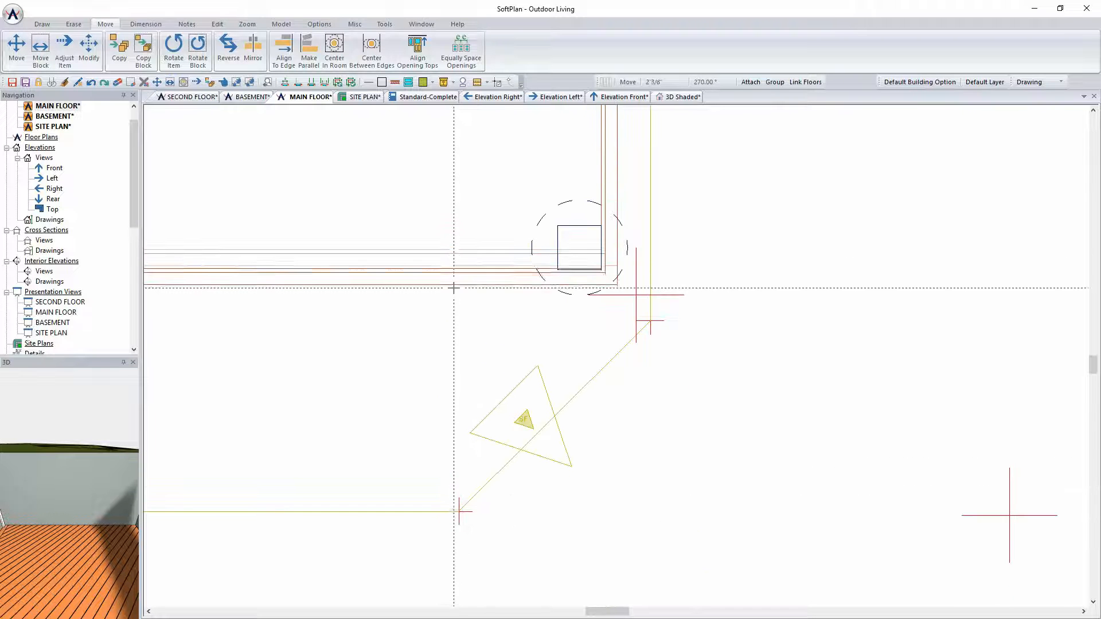
left_click(454, 288)
Move the short return skirt wall near the windows outward to the outer face of the corner post.
middle_click_drag(342, 298, 947, 393)
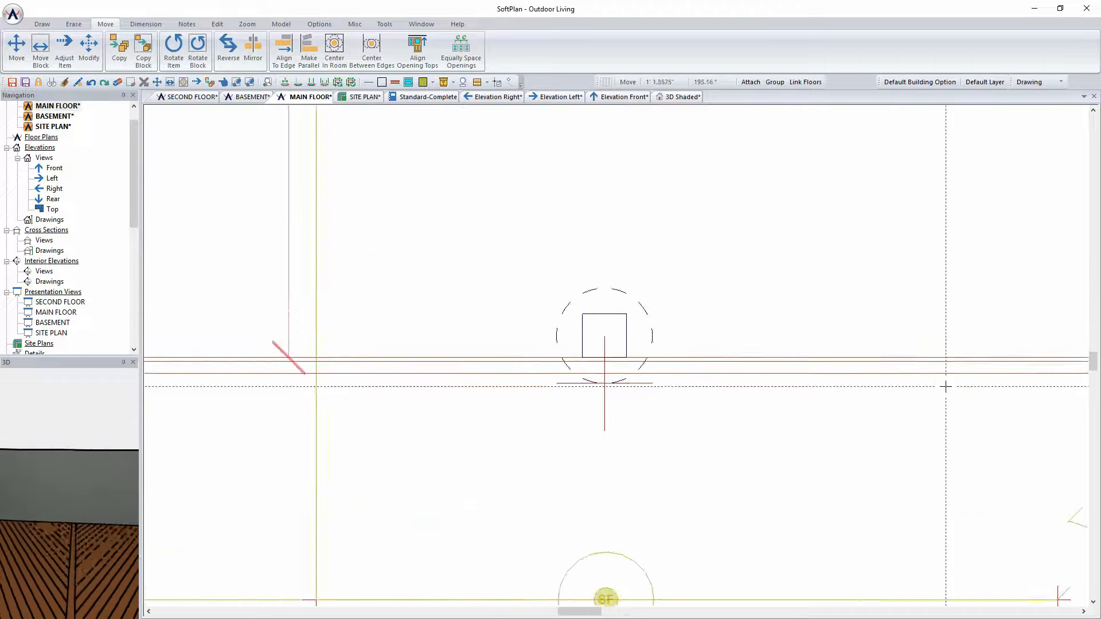
scroll(947, 392, "down", 4)
middle_click_drag(381, 314, 845, 379)
scroll(522, 380, "up", 3)
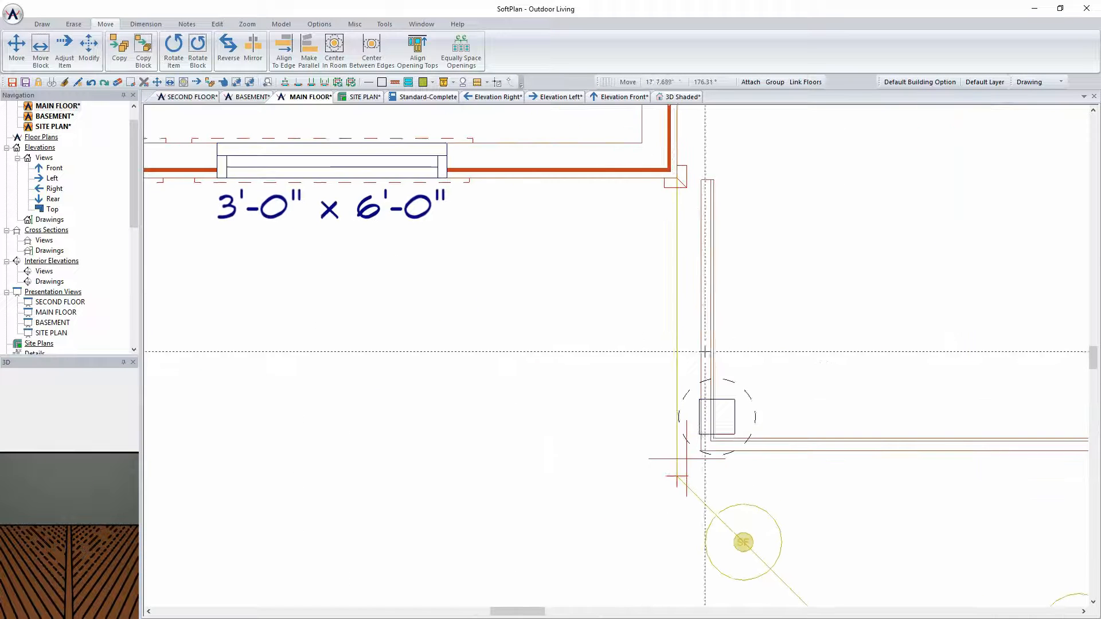
middle_click_drag(760, 354, 661, 315)
left_click(599, 286)
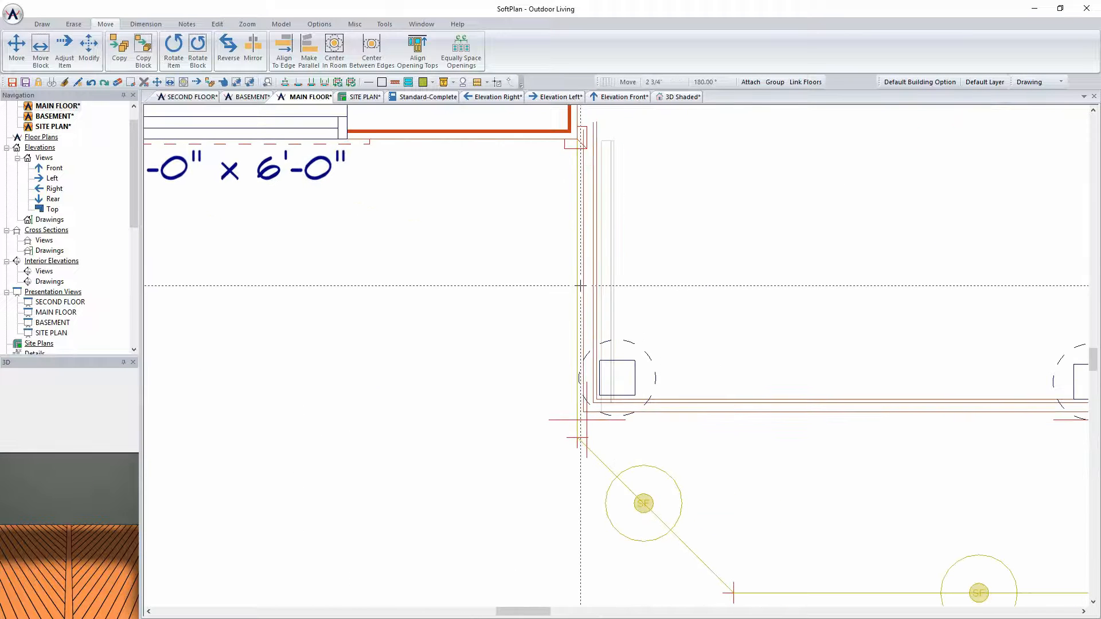
left_click(584, 284)
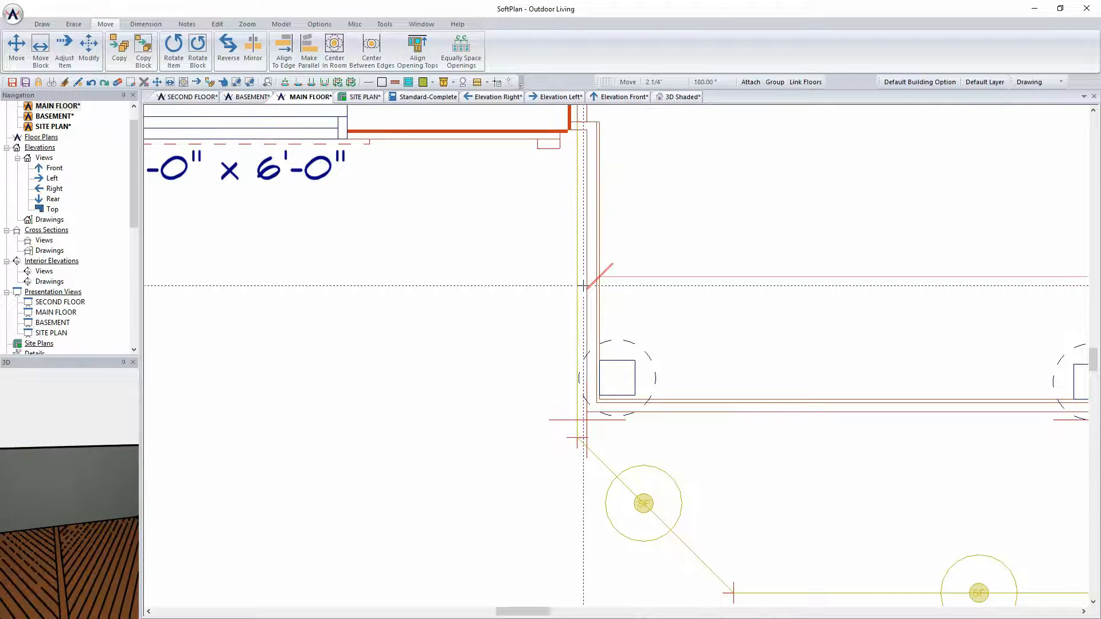
Set the long side skirt wall's height to 4' 7" and offset it down by 4' 7" in the 3D view.
left_click(684, 97)
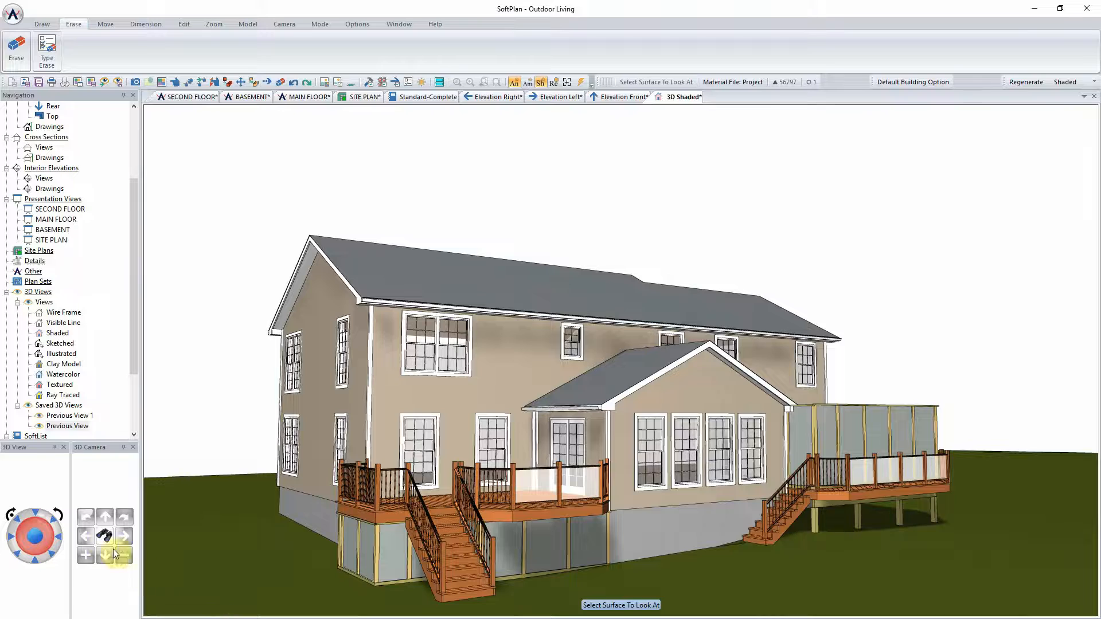
left_click(900, 446)
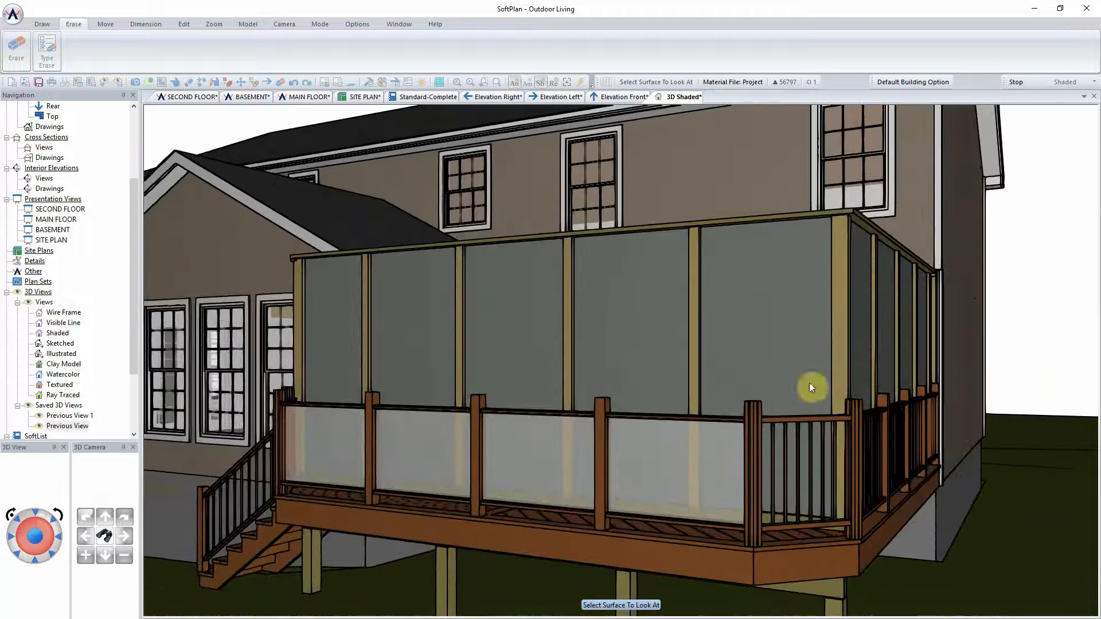
right_click(868, 336)
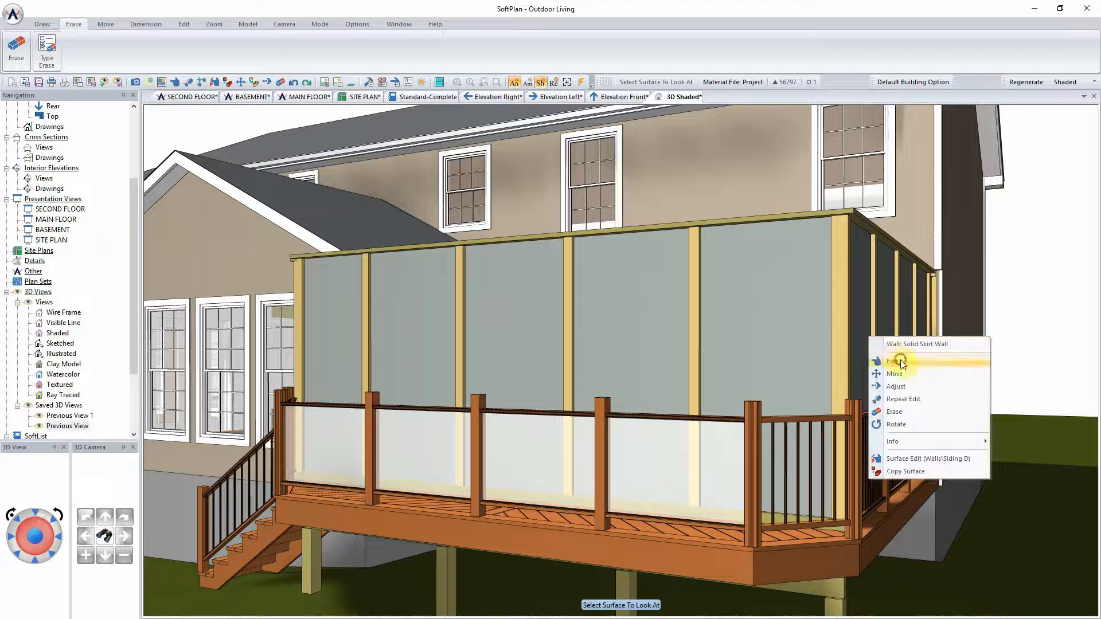
left_click(900, 359)
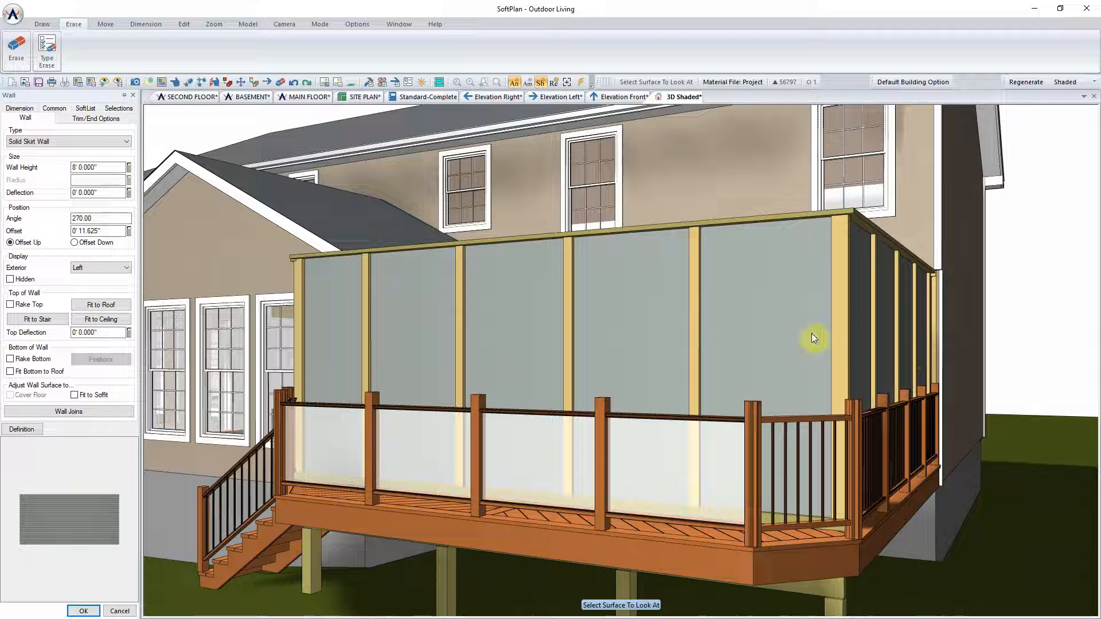
left_click(109, 166)
type("4' 7")
key("Return")
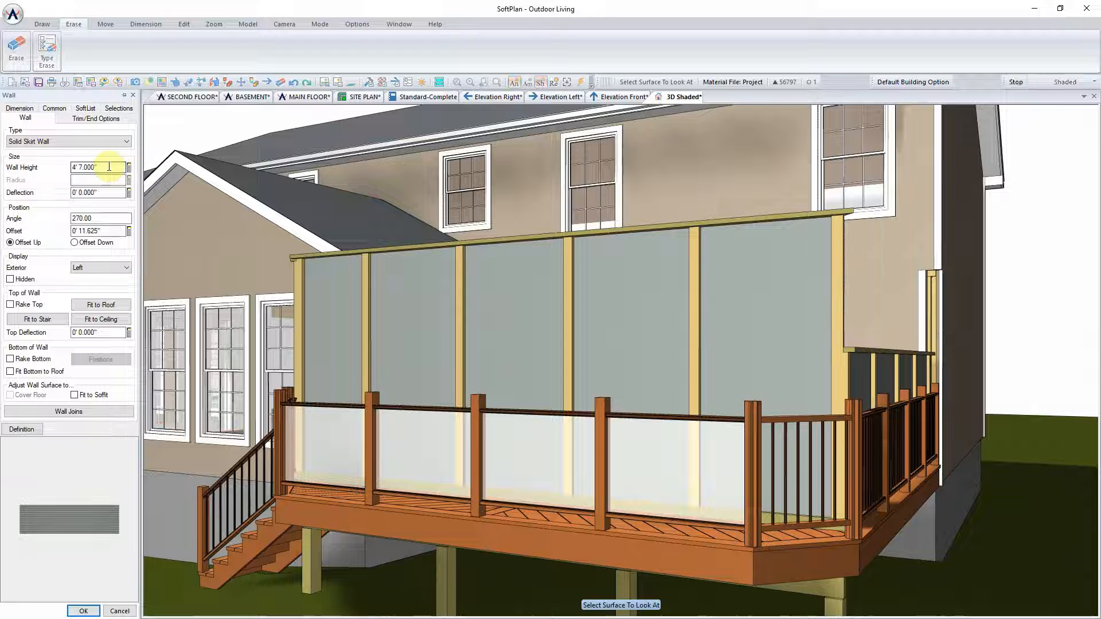
left_click(112, 231)
type("4' 7")
key("Return")
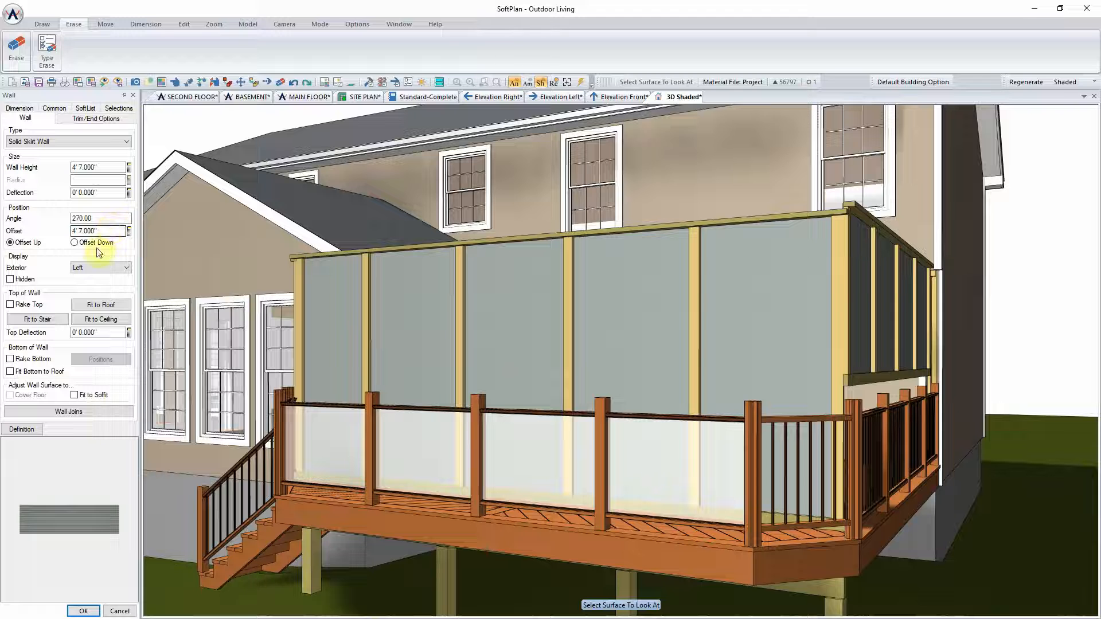
left_click(95, 242)
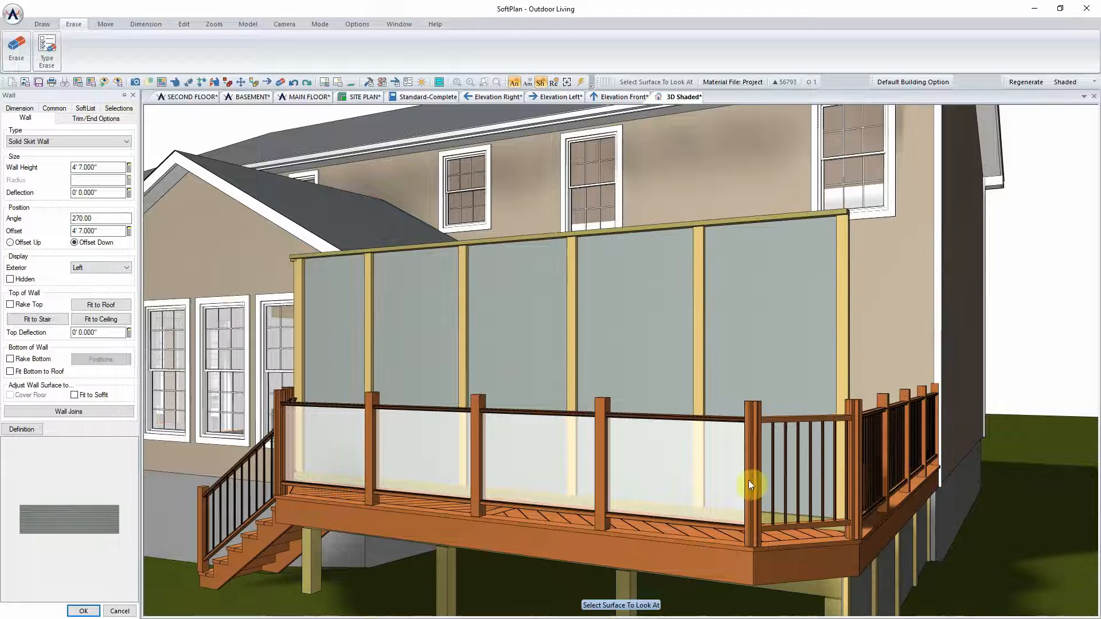
left_click(83, 611)
Repeat the same height and offset edit on the deck's front skirt wall and the short return wall beside the stair.
right_click(564, 347)
left_click(621, 406)
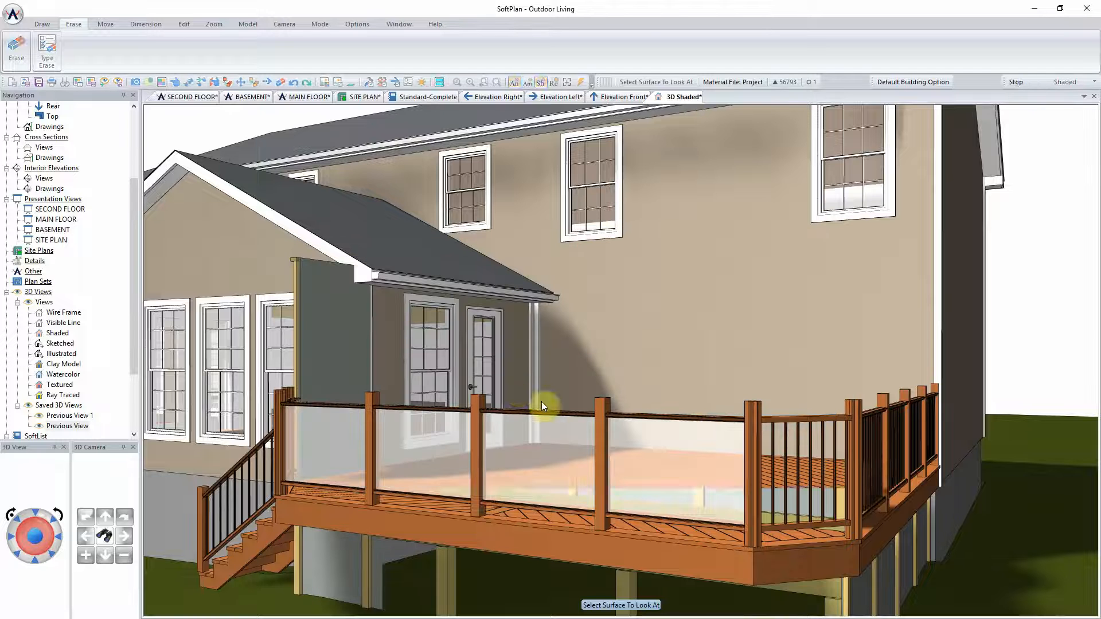
right_click(336, 360)
left_click(383, 422)
left_click(391, 415)
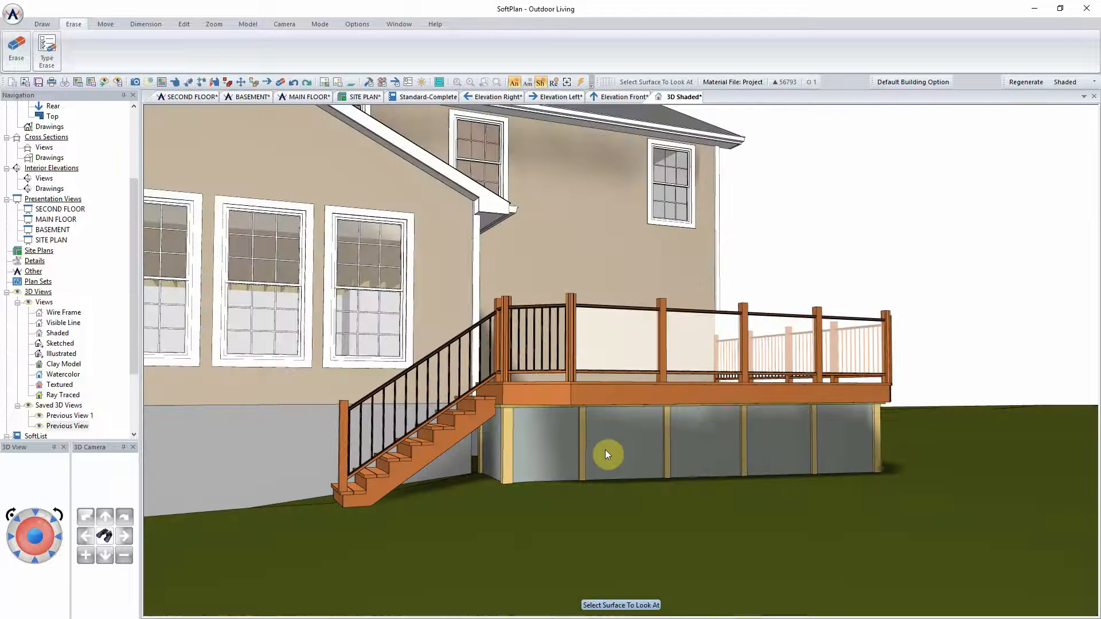
right_click(714, 459)
left_click(717, 495)
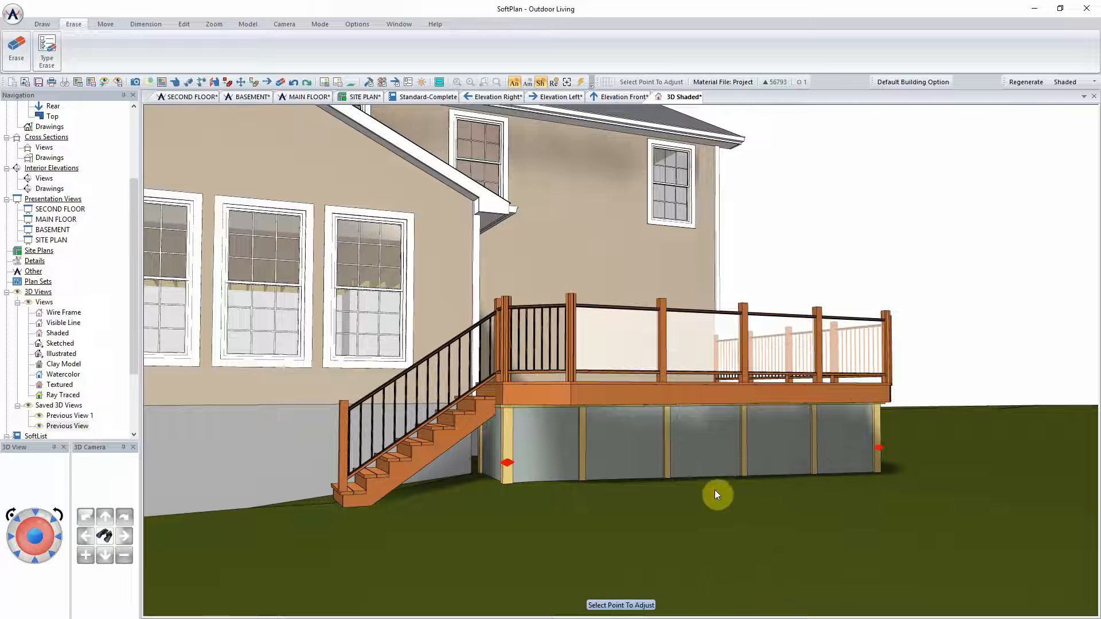
left_click(103, 555)
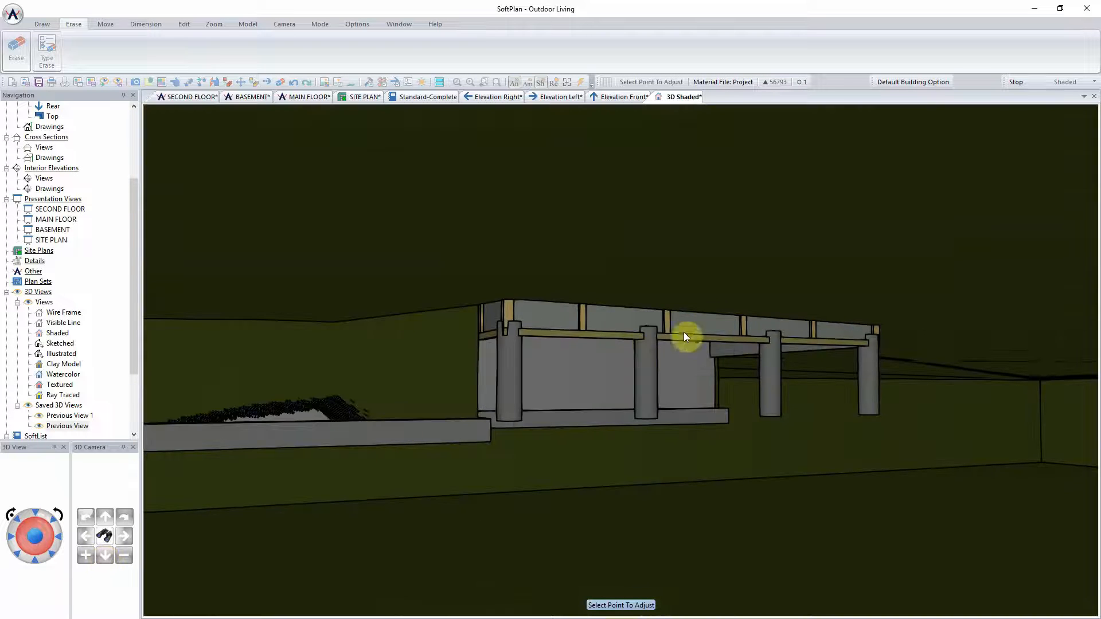
left_click(694, 341)
right_click(704, 326)
left_click(727, 373)
left_click(715, 341)
Set the downward offset of the deck's front skirt wall to 3' 6".
right_click(715, 339)
left_click(739, 363)
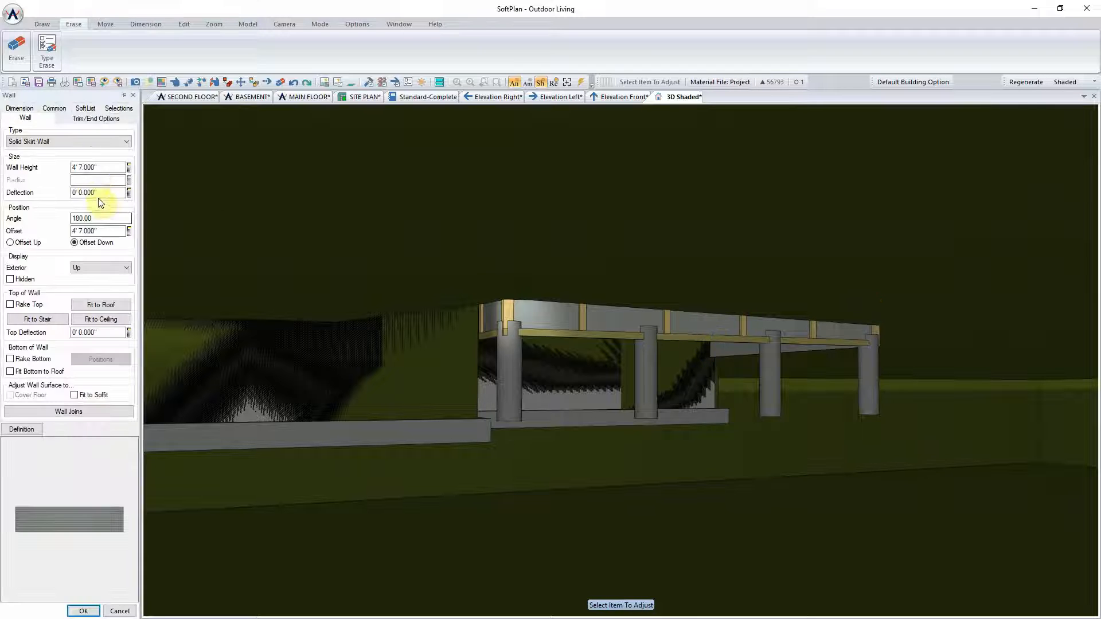
left_click(113, 230)
type("3'7")
key("Tab")
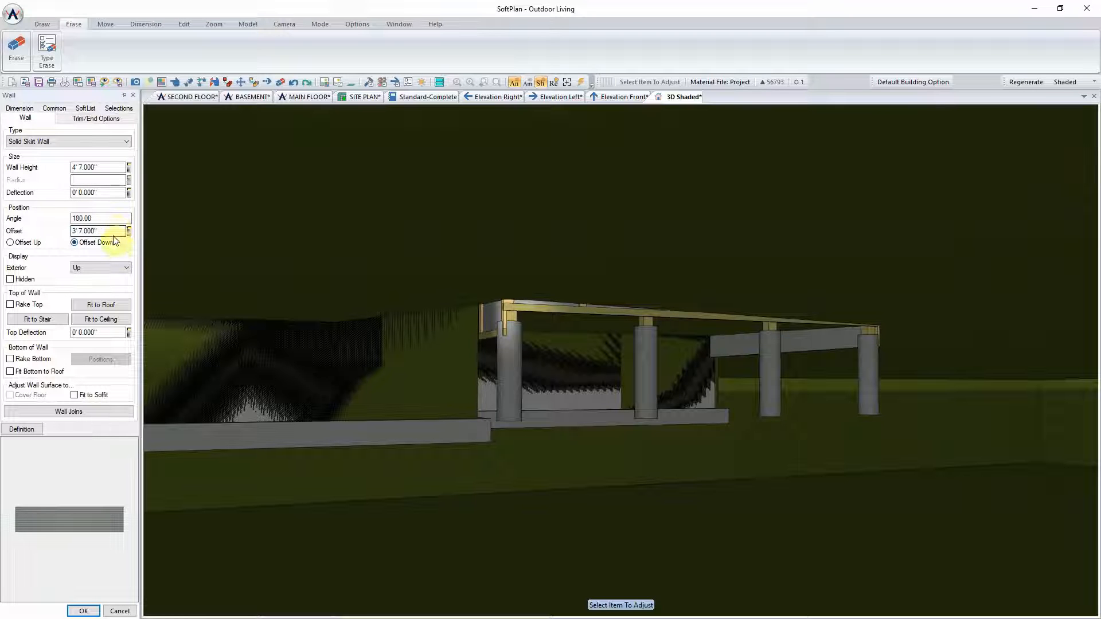
type("3'6")
key("Tab")
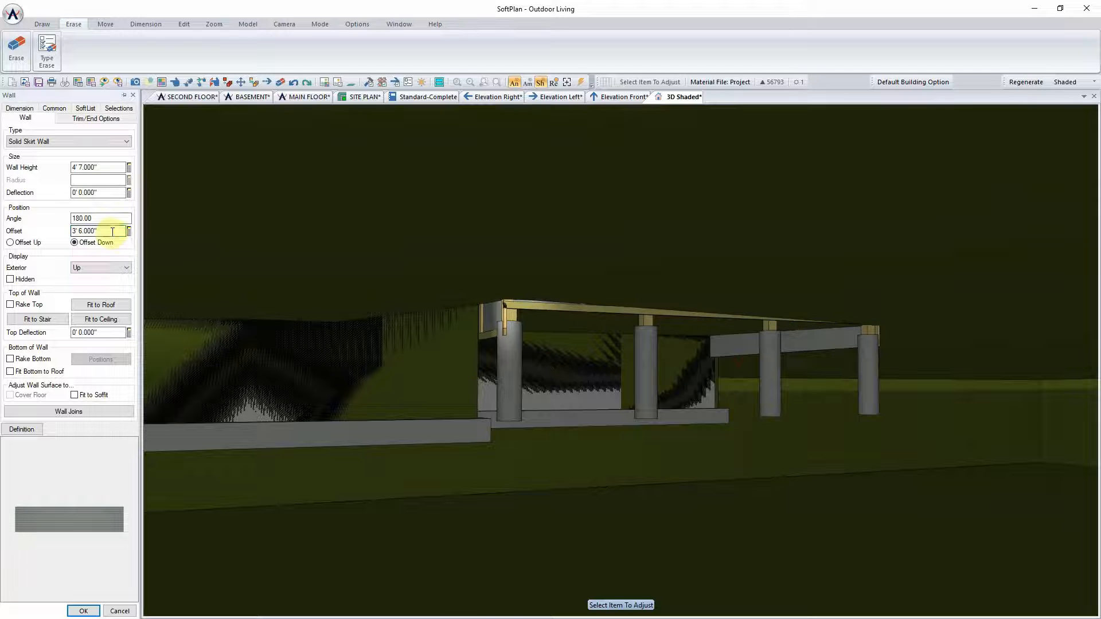
left_click(85, 611)
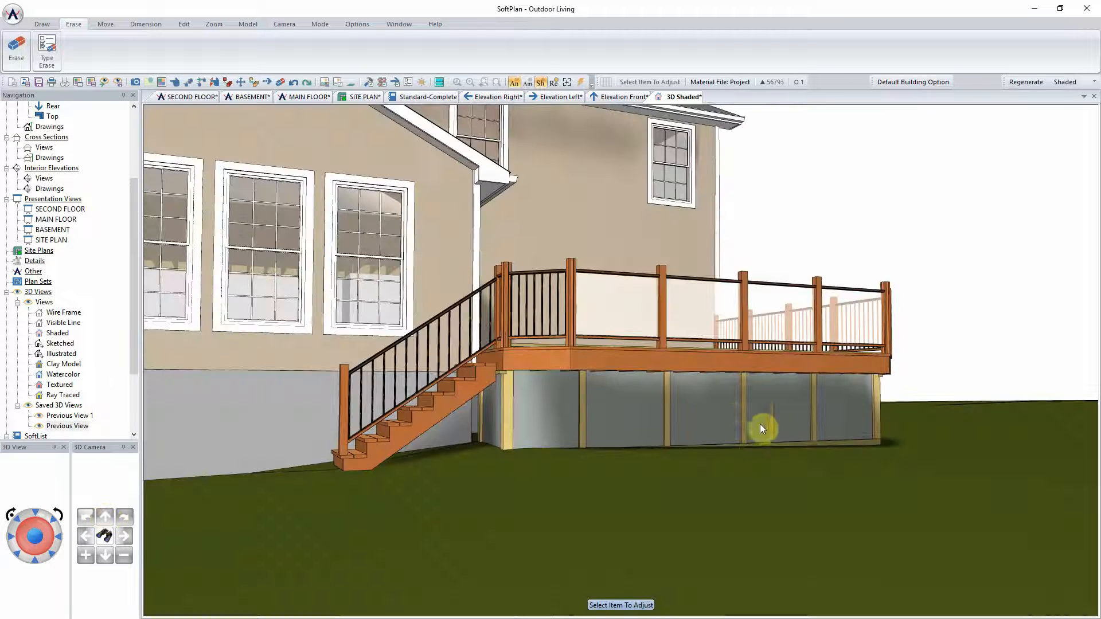
Set the front skirt wall's height to 3' 7".
right_click(769, 425)
left_click(767, 439)
left_click(105, 167)
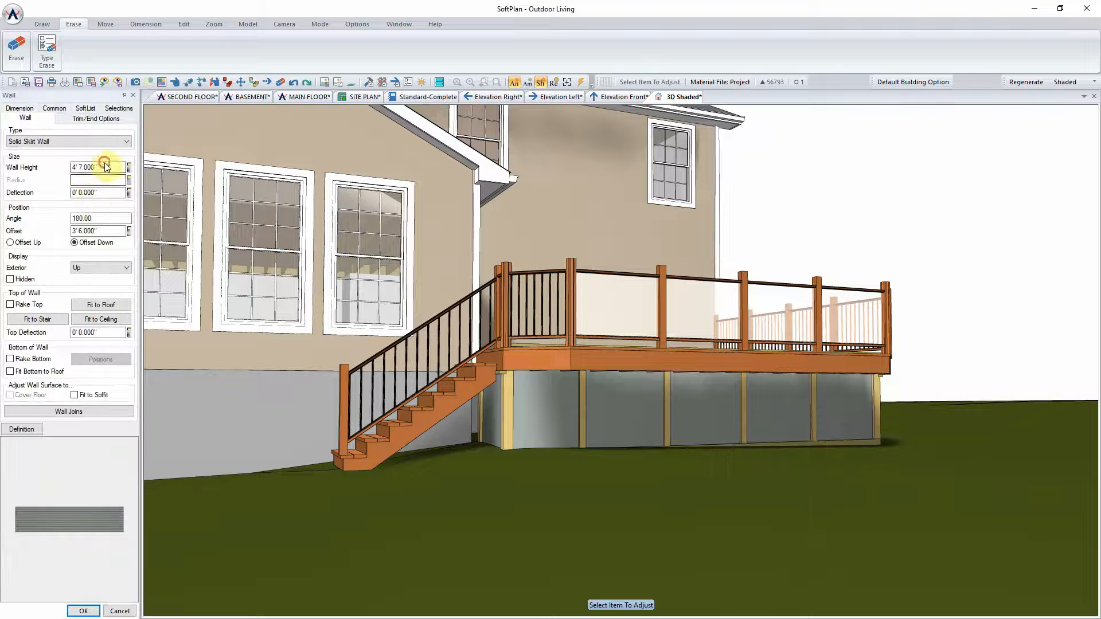
type("3'7")
key("Return")
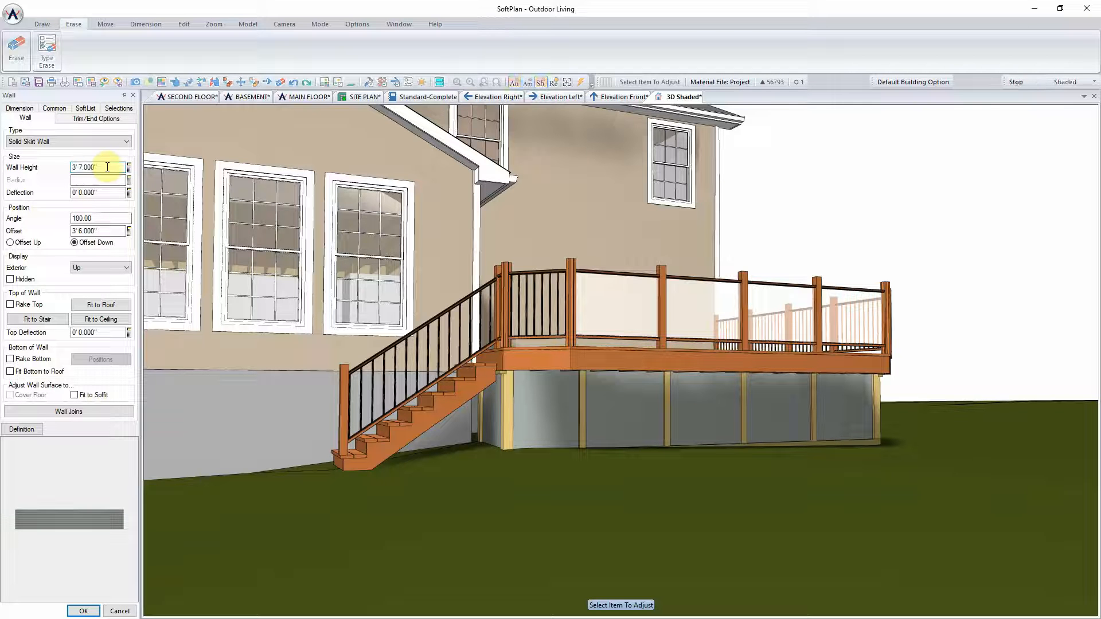
Give the deck's long side skirt wall a height of 3' 7" and a downward offset of 3' 7".
middle_click_drag(822, 382, 759, 384)
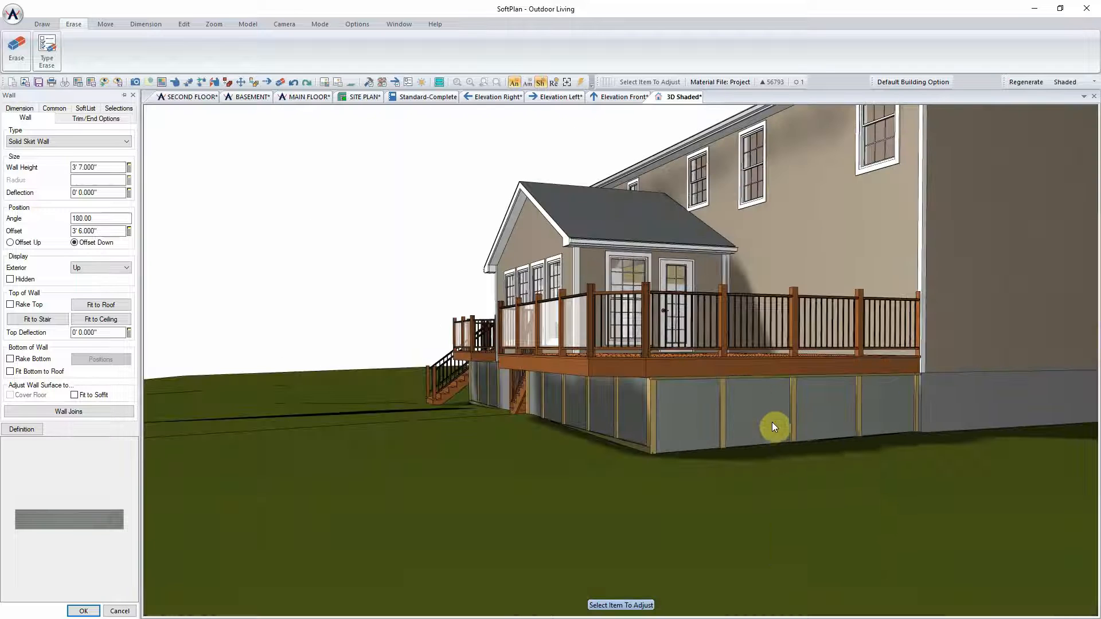
right_click(772, 422)
left_click(810, 484)
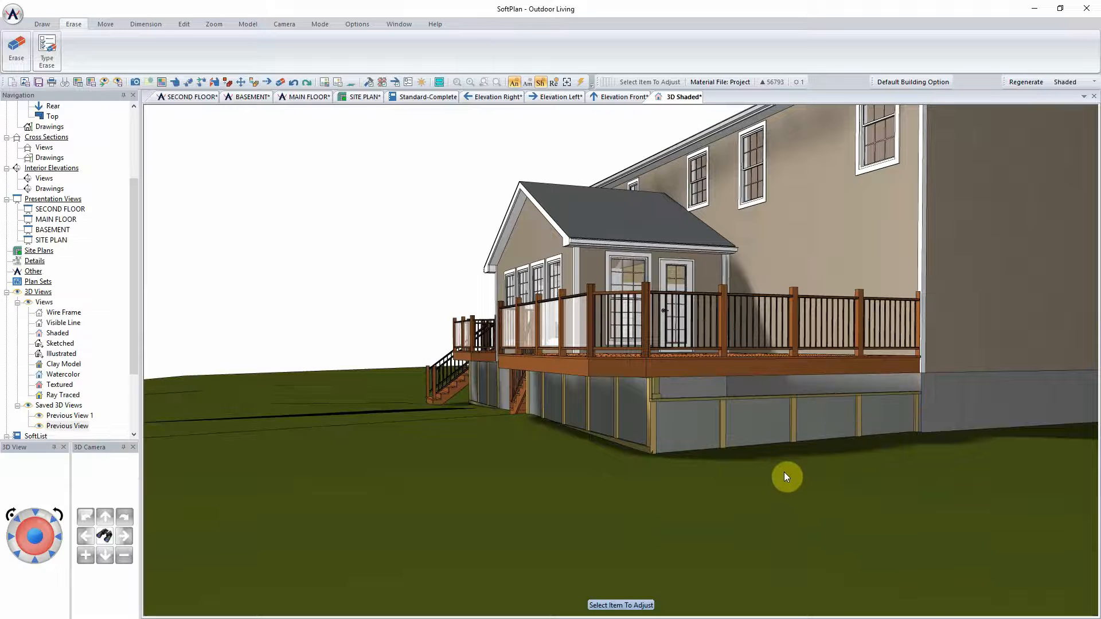
right_click(753, 418)
left_click(794, 440)
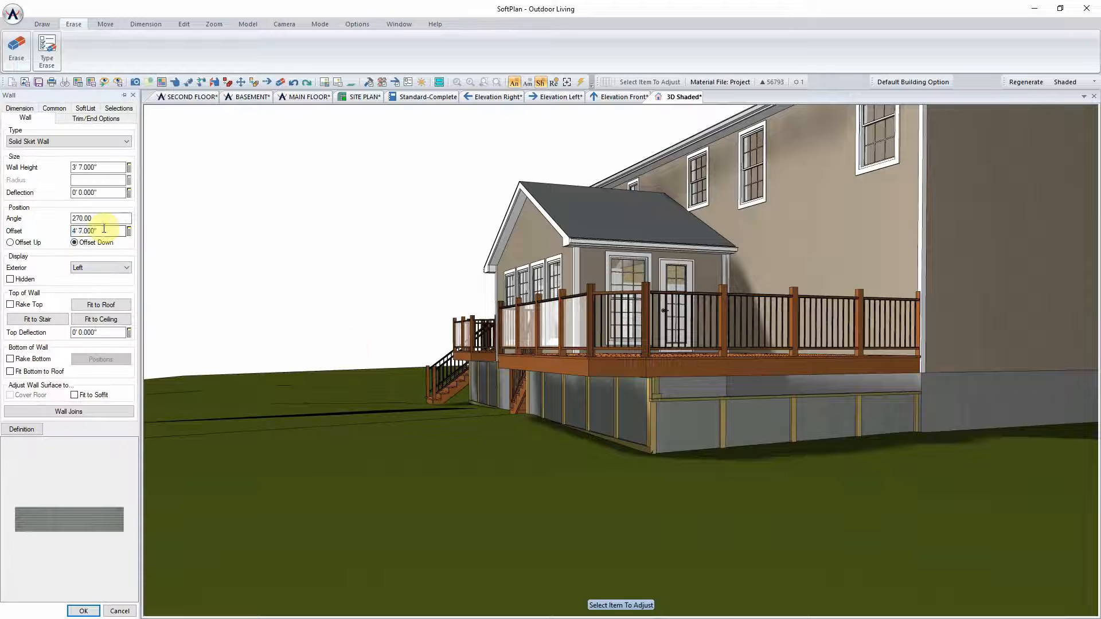
type("3'7")
key("Return")
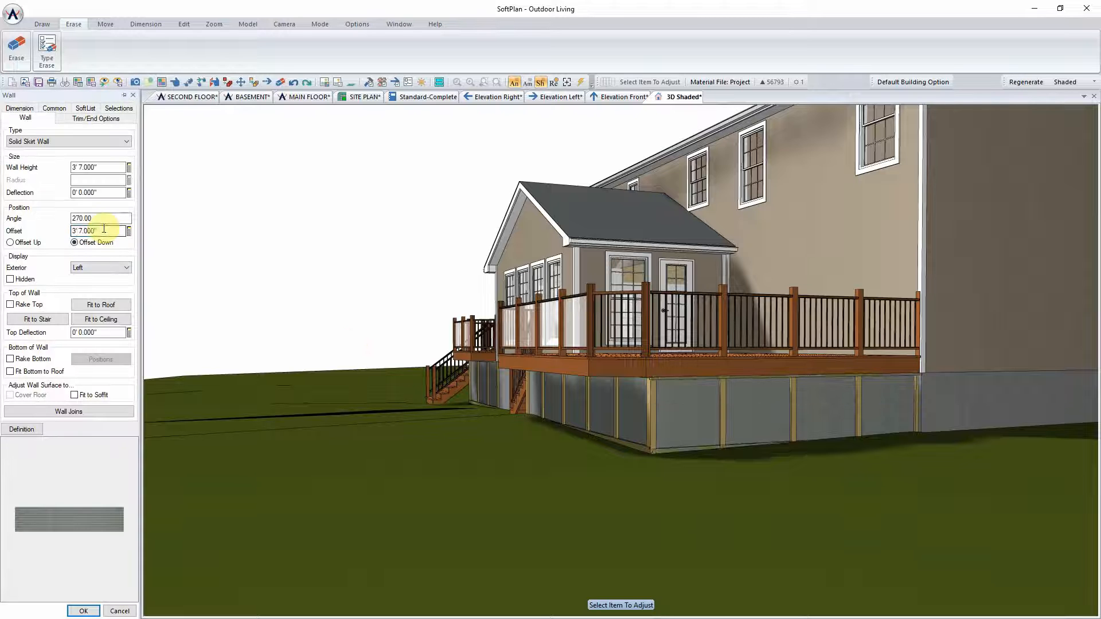
Repeat the last edit, a 3' 7" downward offset, on the short return skirt wall beside the single stair.
middle_click_drag(349, 414, 450, 421)
right_click(683, 342)
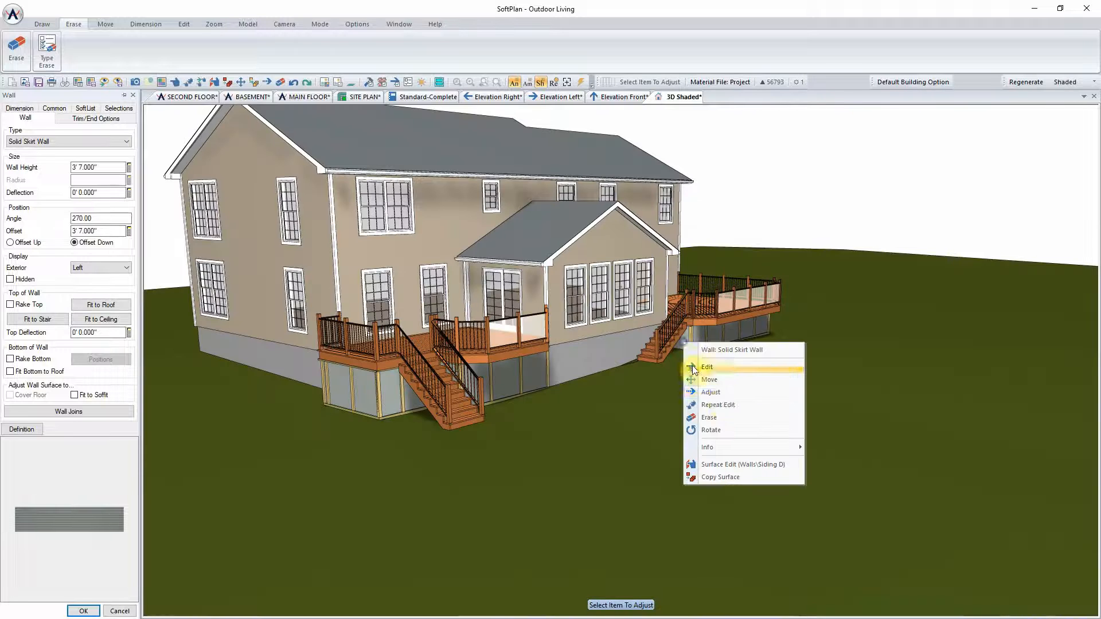
left_click(721, 401)
middle_click_drag(717, 373, 687, 370)
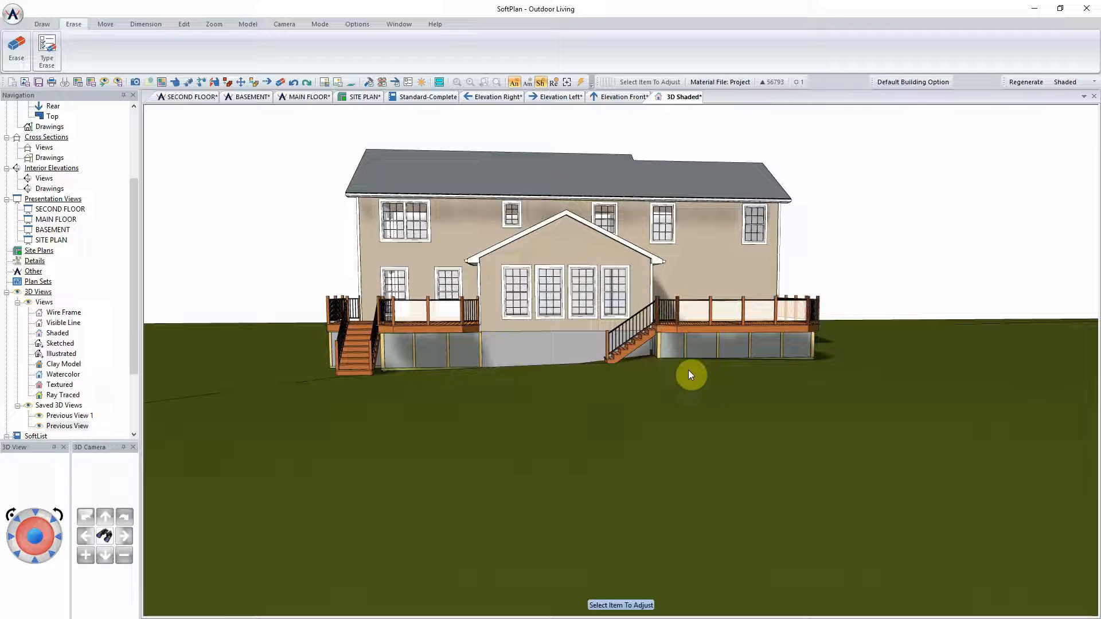
left_click(103, 536)
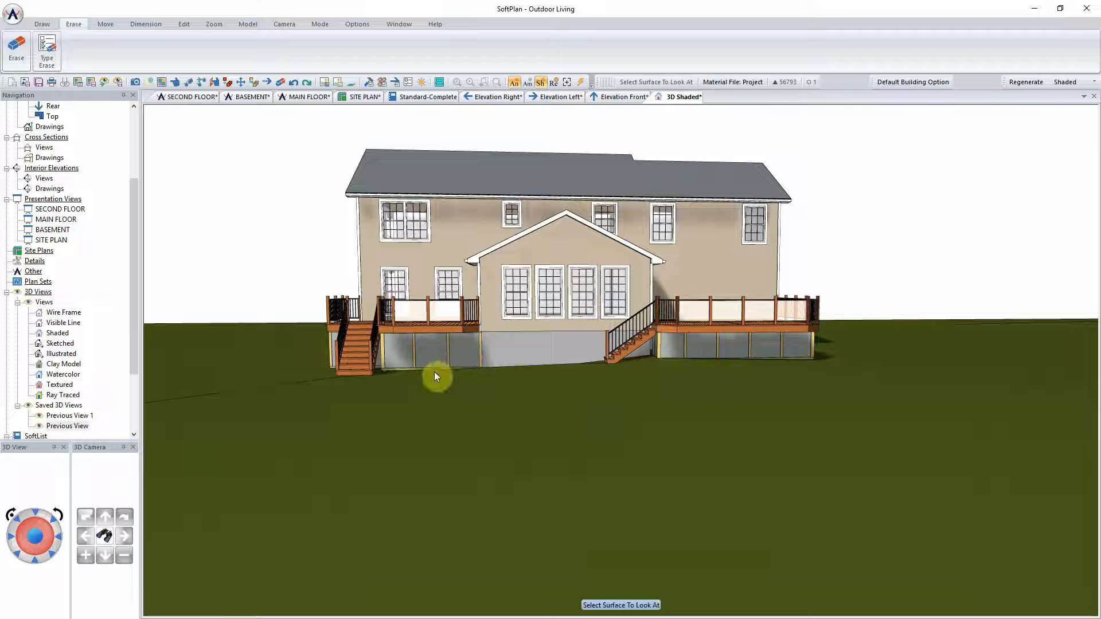
left_click(430, 326)
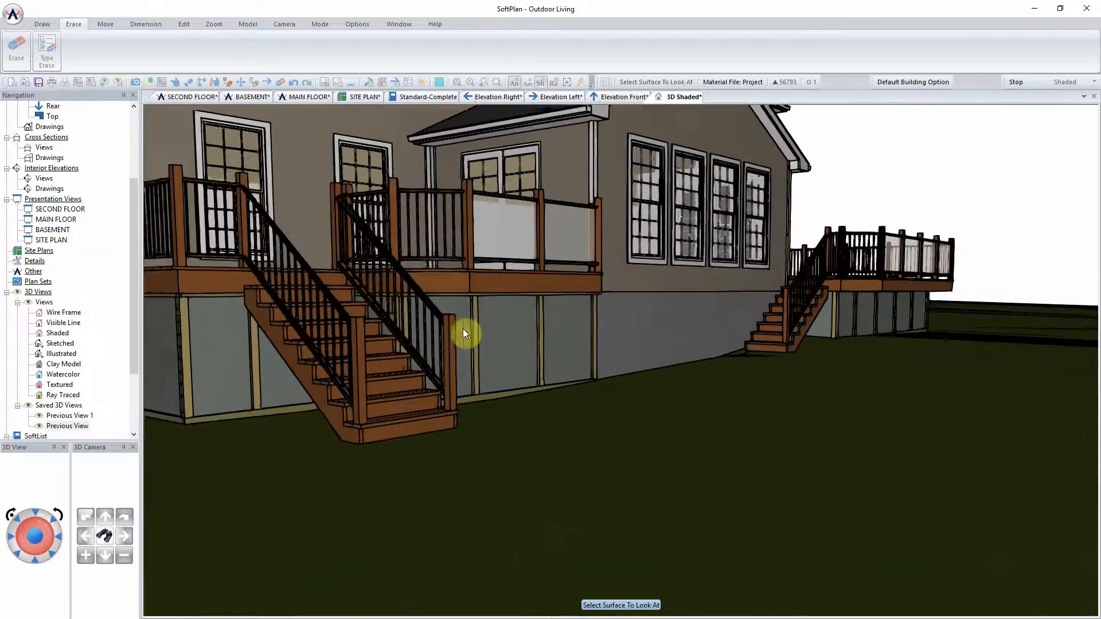
middle_click_drag(733, 194, 777, 212)
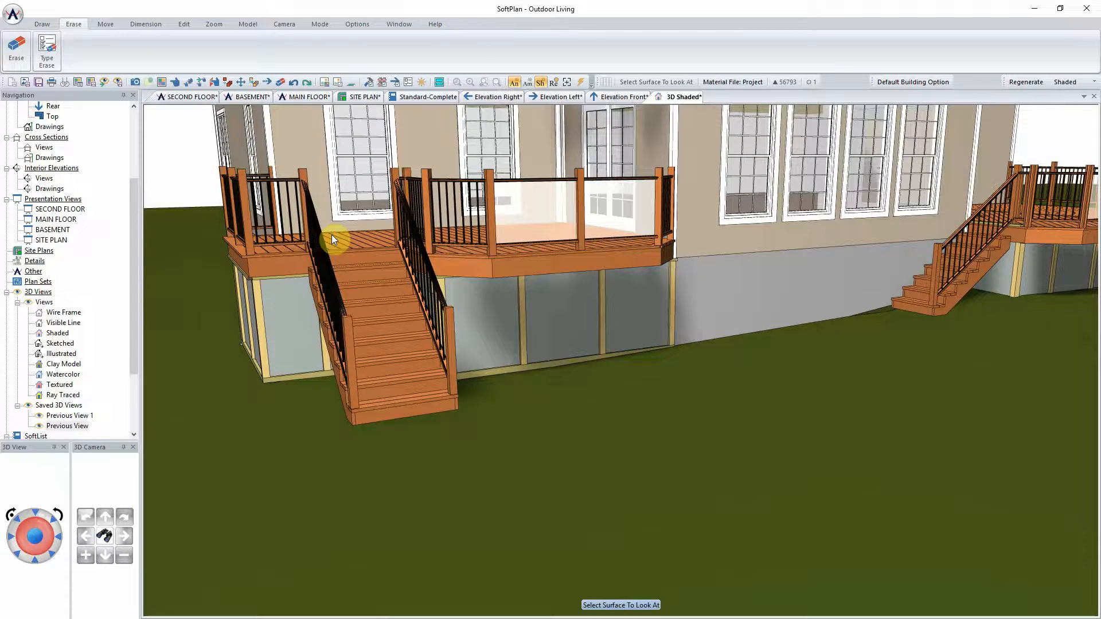
left_click(332, 235)
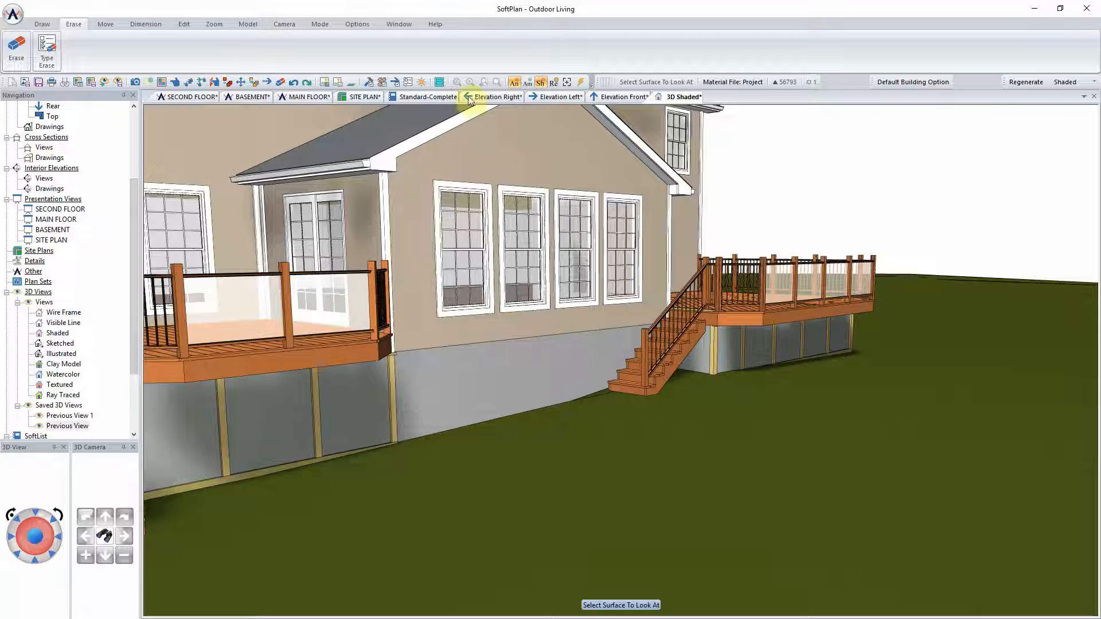
Place elevation shot points at both outer corners of the adjusted deck's skirting in the site plan.
left_click(342, 97)
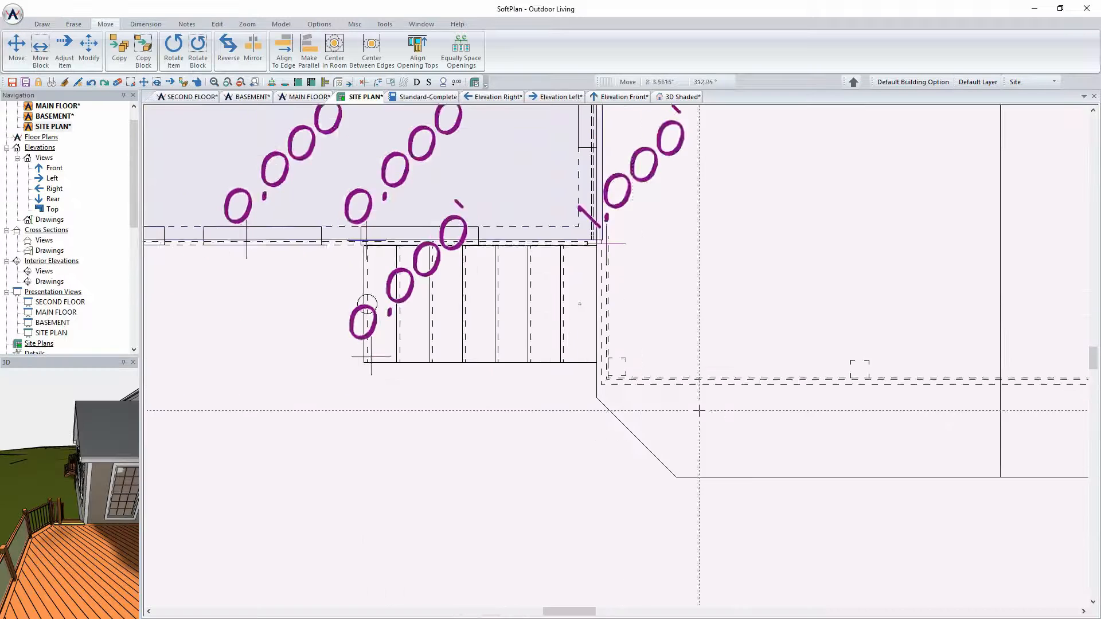
middle_click_drag(810, 422, 654, 418)
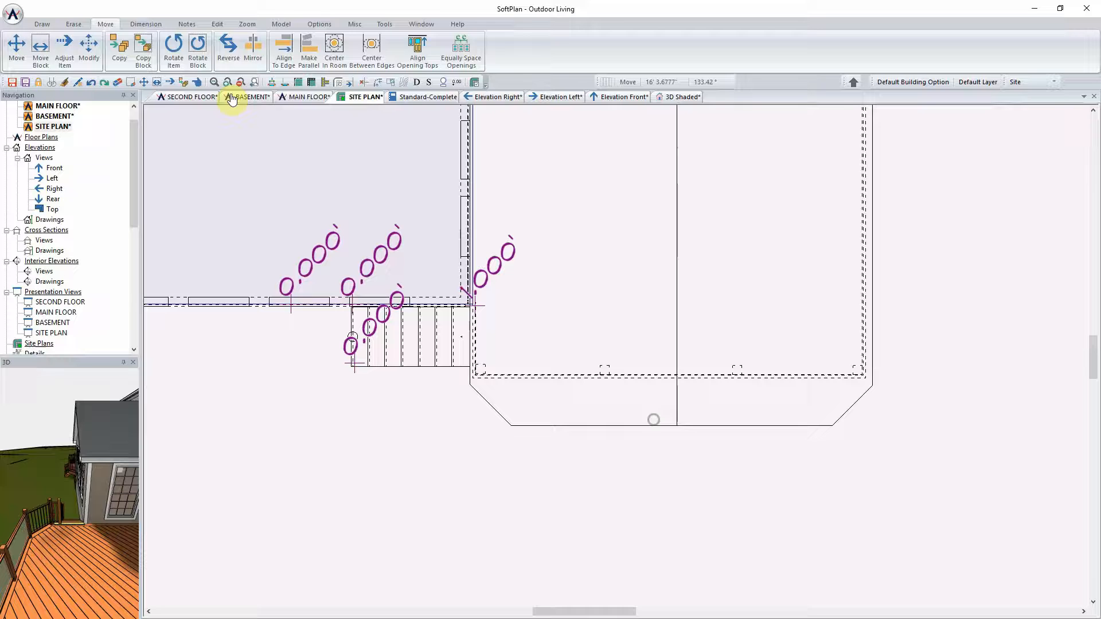
left_click(43, 24)
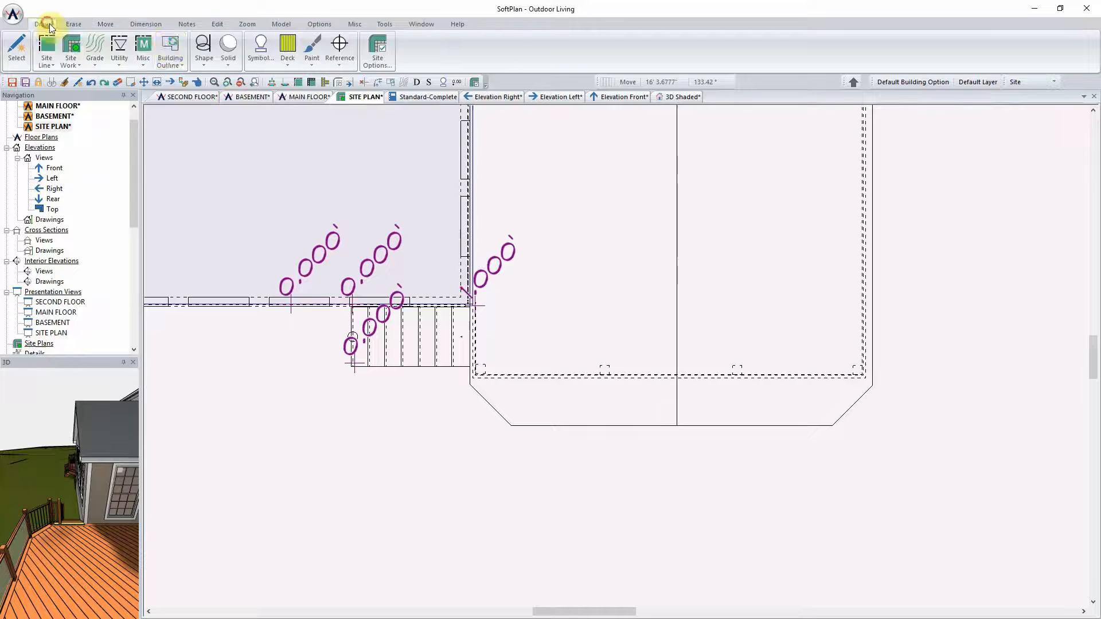
left_click(96, 51)
left_click(137, 134)
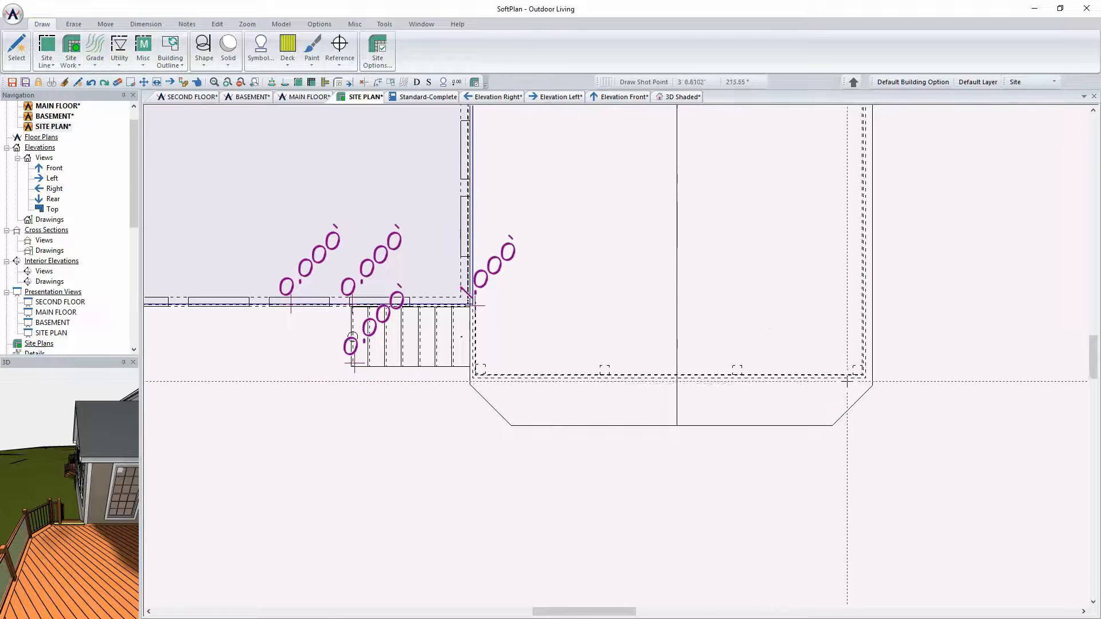
left_click(866, 379)
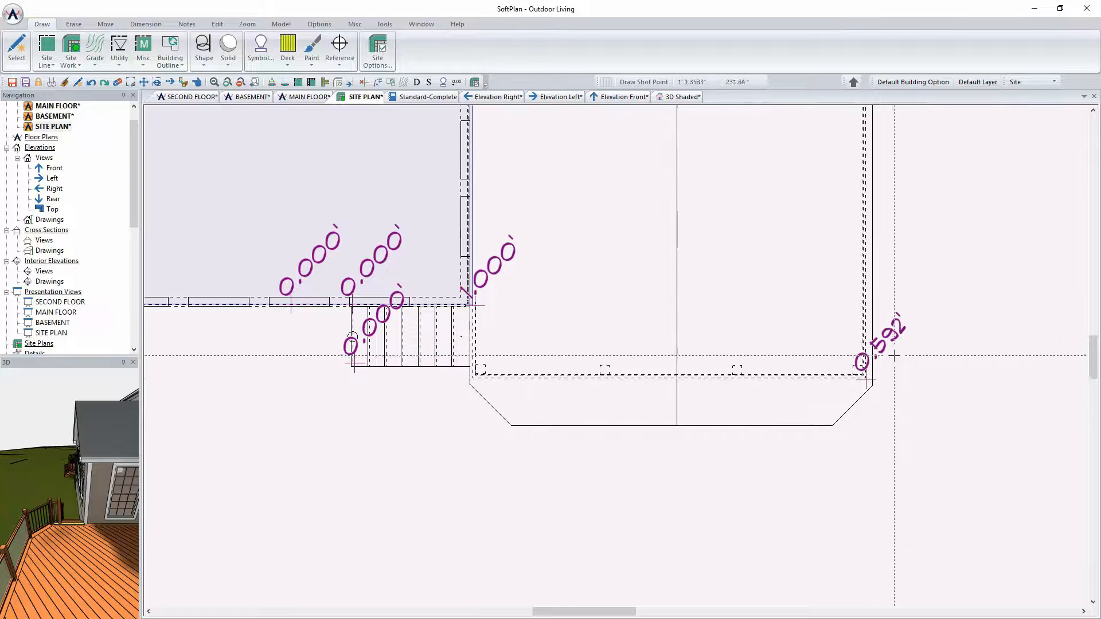
left_click(472, 379)
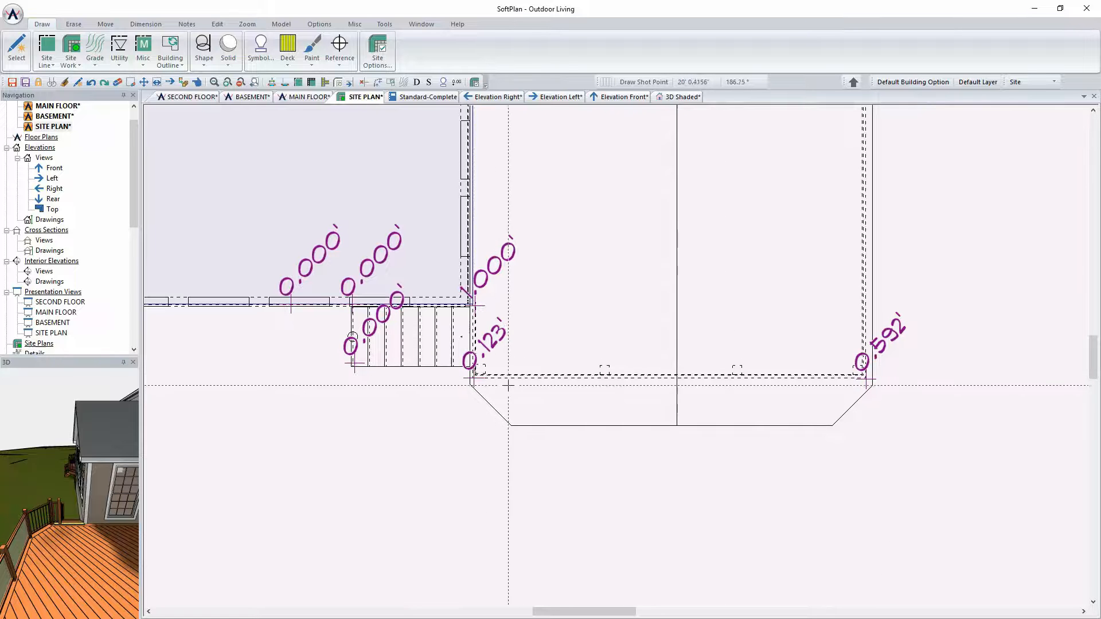
Duplicate the far corner's 0.592' elevation shot onto the shot at the deck corner beside the stair, and check the grade in 3D.
left_click(221, 25)
left_click(157, 48)
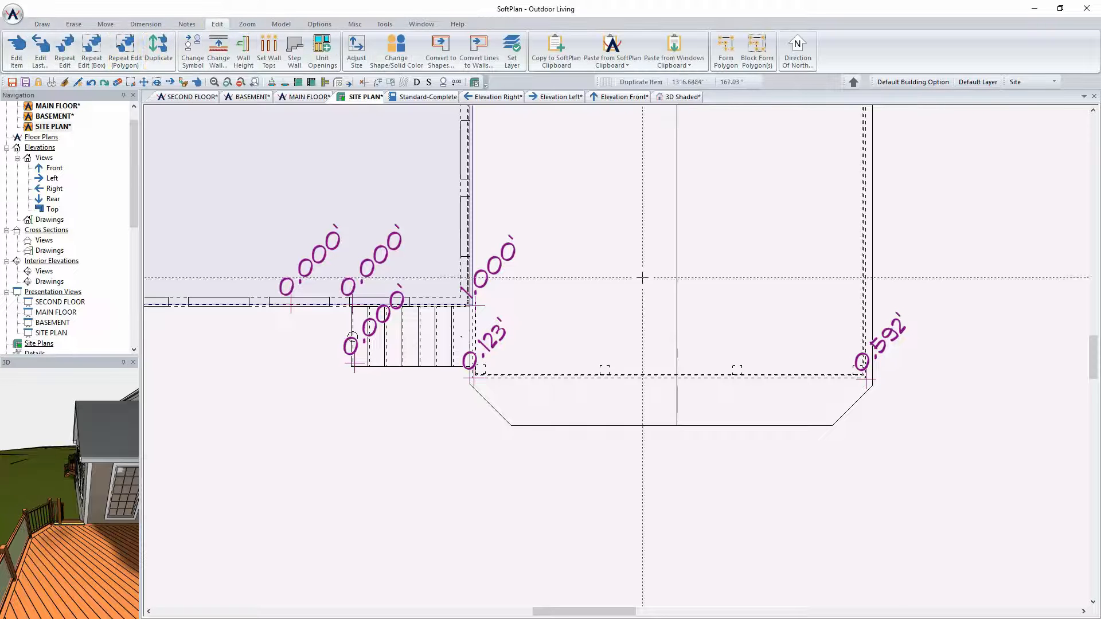
left_click(886, 342)
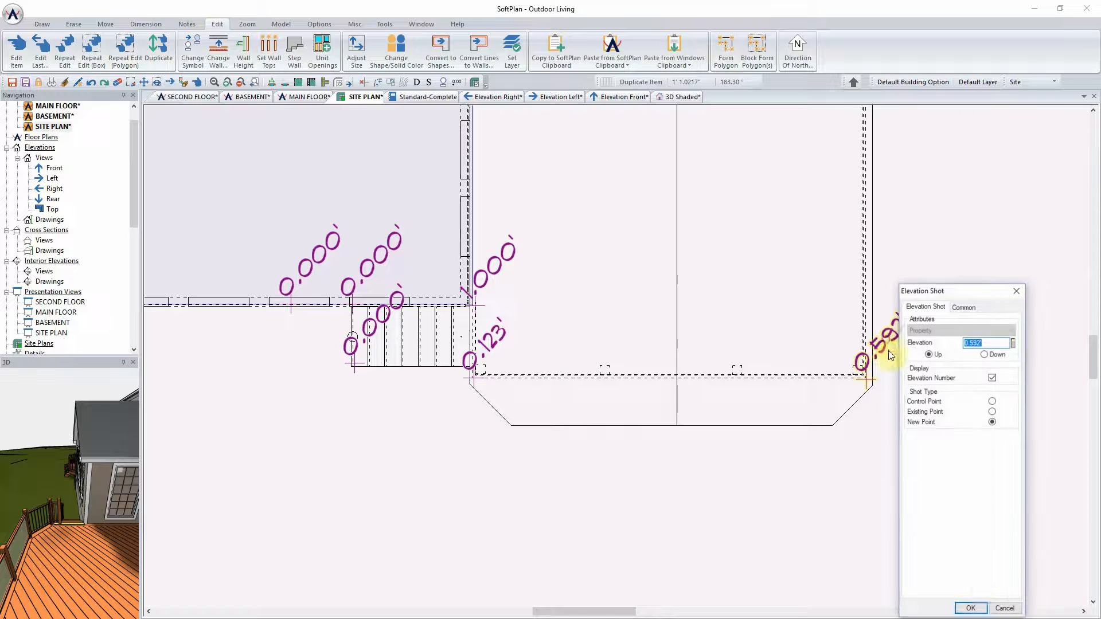
left_click(978, 607)
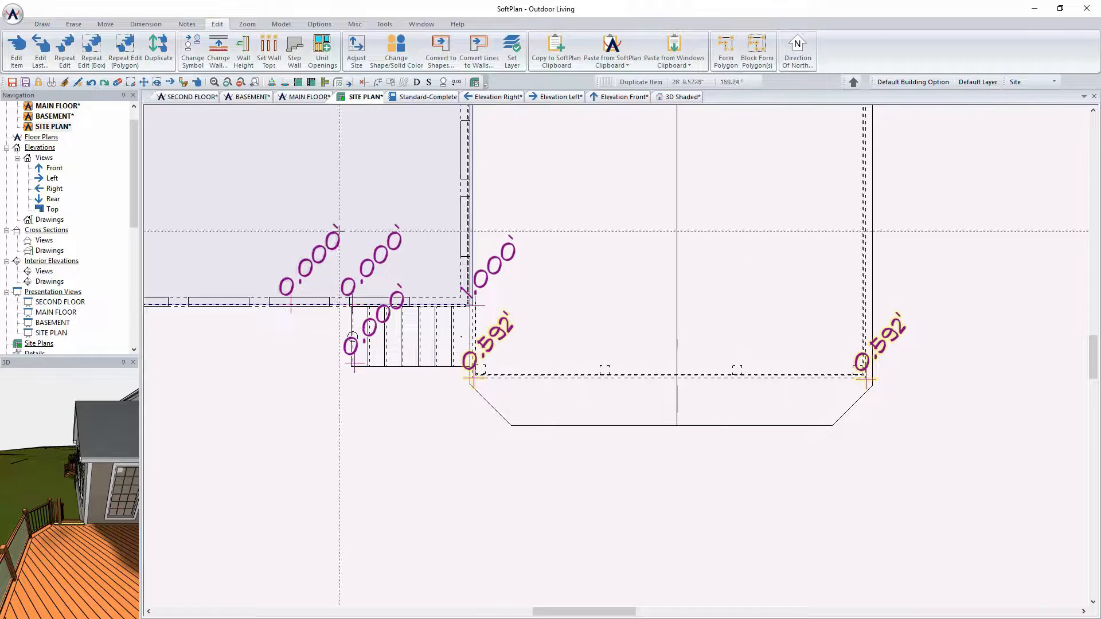
left_click(669, 97)
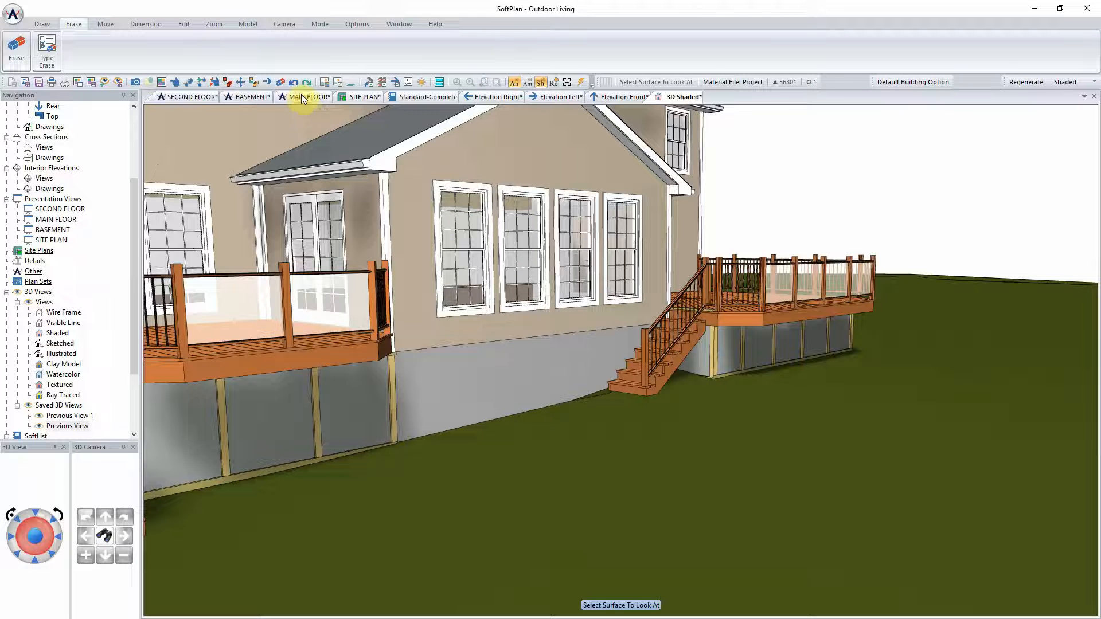
Duplicate the 0.592' elevation shot onto the shot where the deck meets the house corner, and return to the 3D view.
left_click(365, 96)
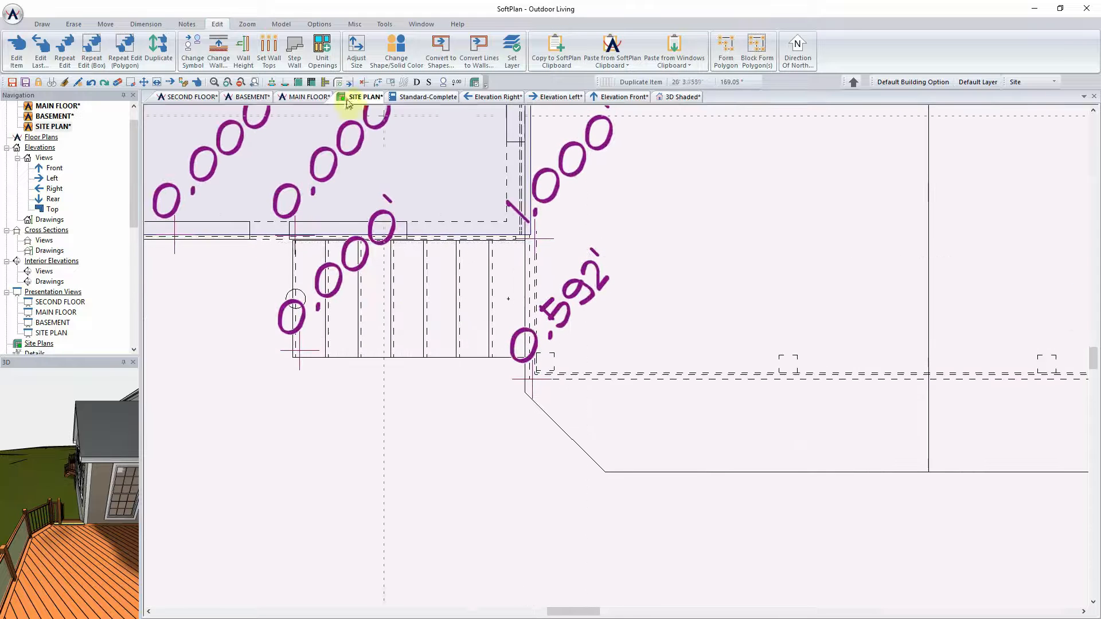
left_click(159, 44)
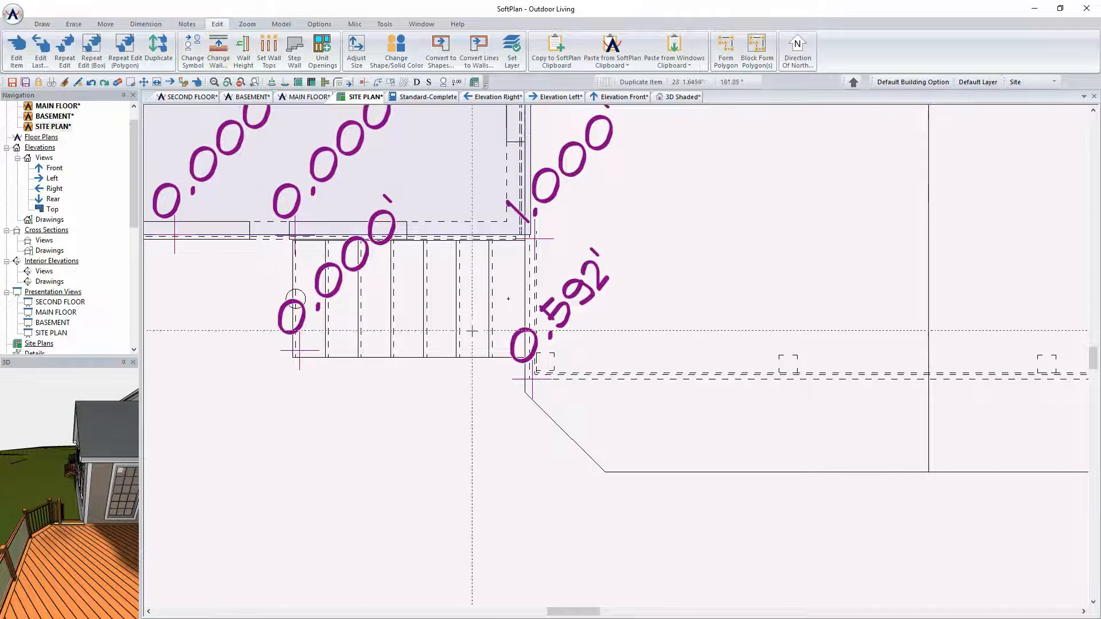
left_click(573, 352)
left_click(652, 608)
left_click(533, 230)
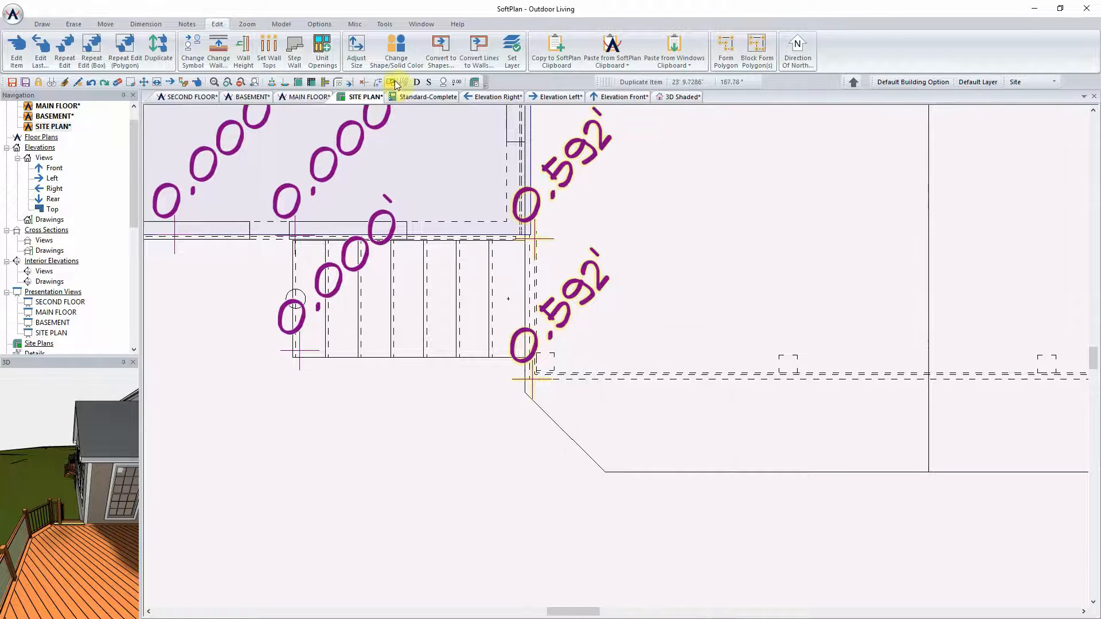
left_click(667, 98)
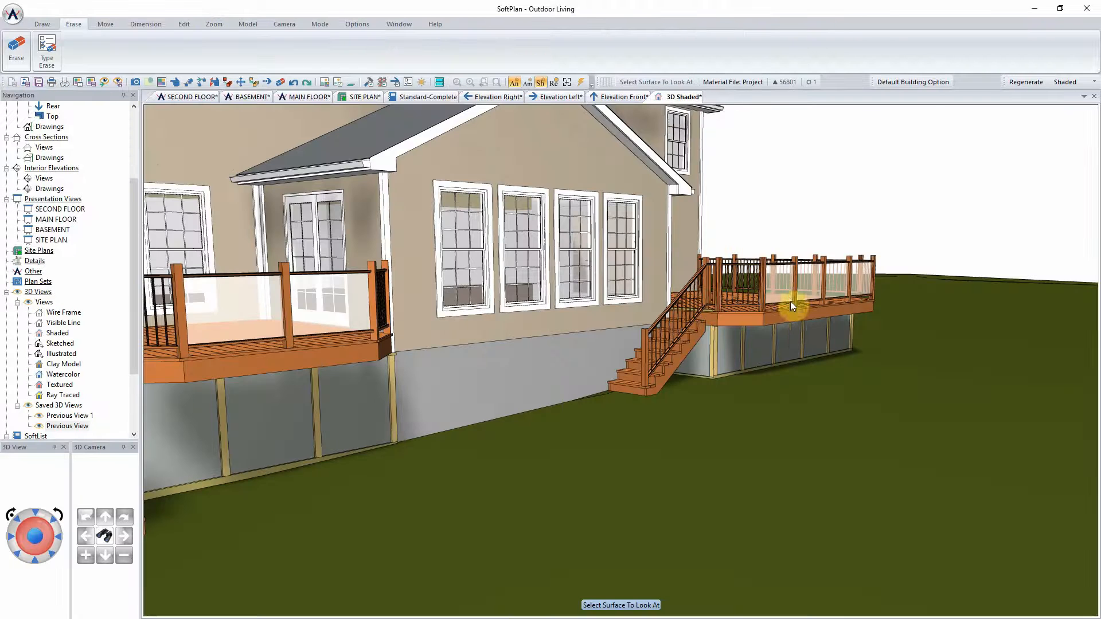
Turn on the Decks items except Deck Framing ID in the Main Floor plan's drawing visibilities, and save the plan.
left_click(796, 339)
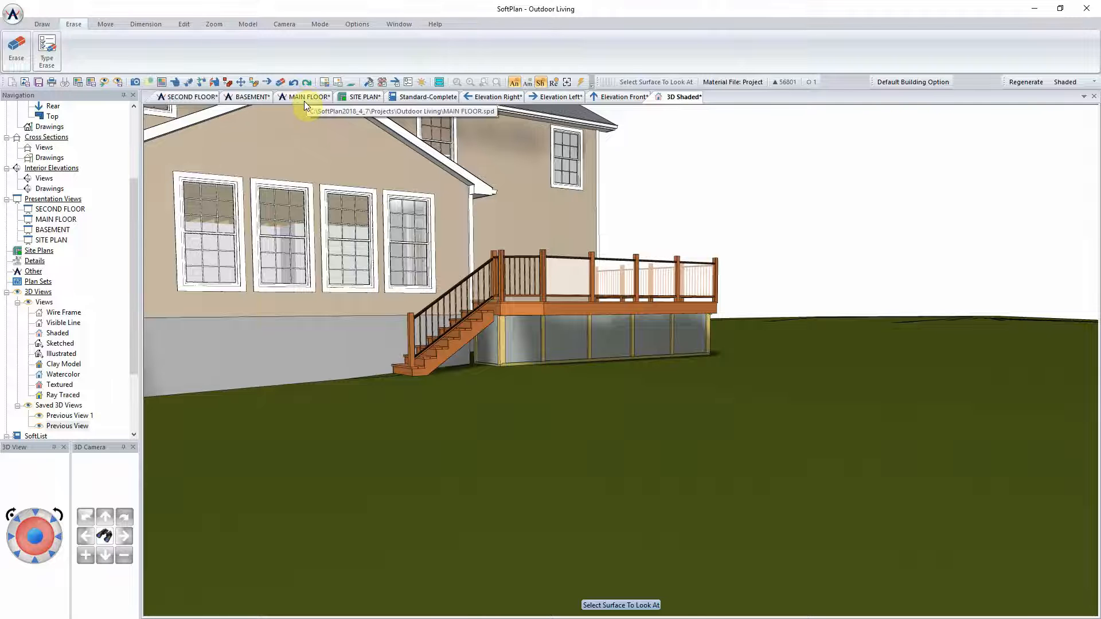
left_click(348, 366)
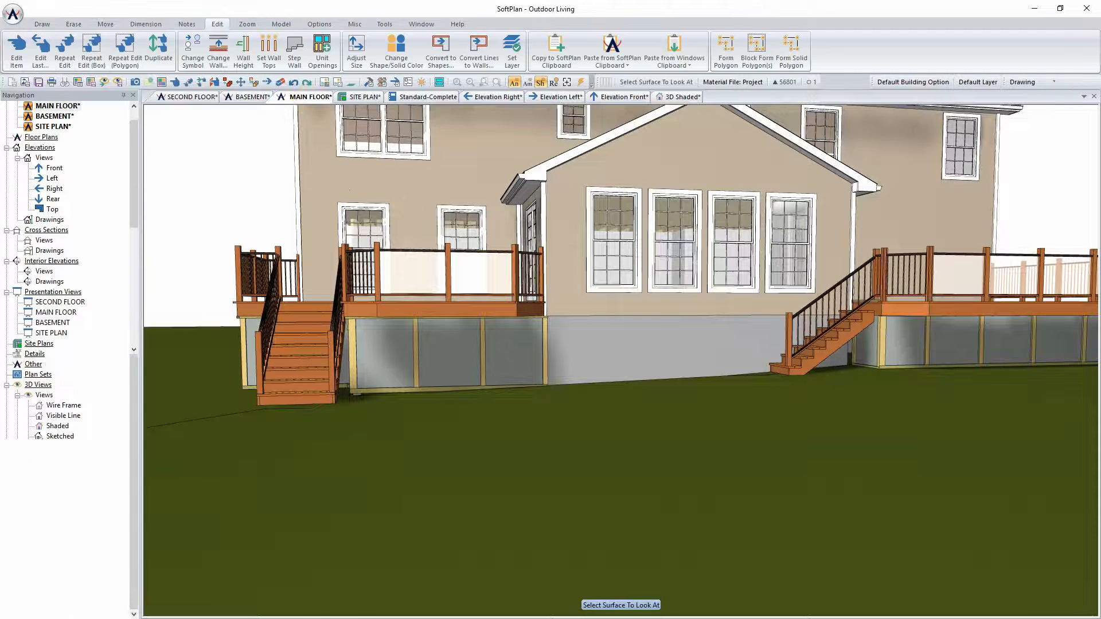
left_click(306, 97)
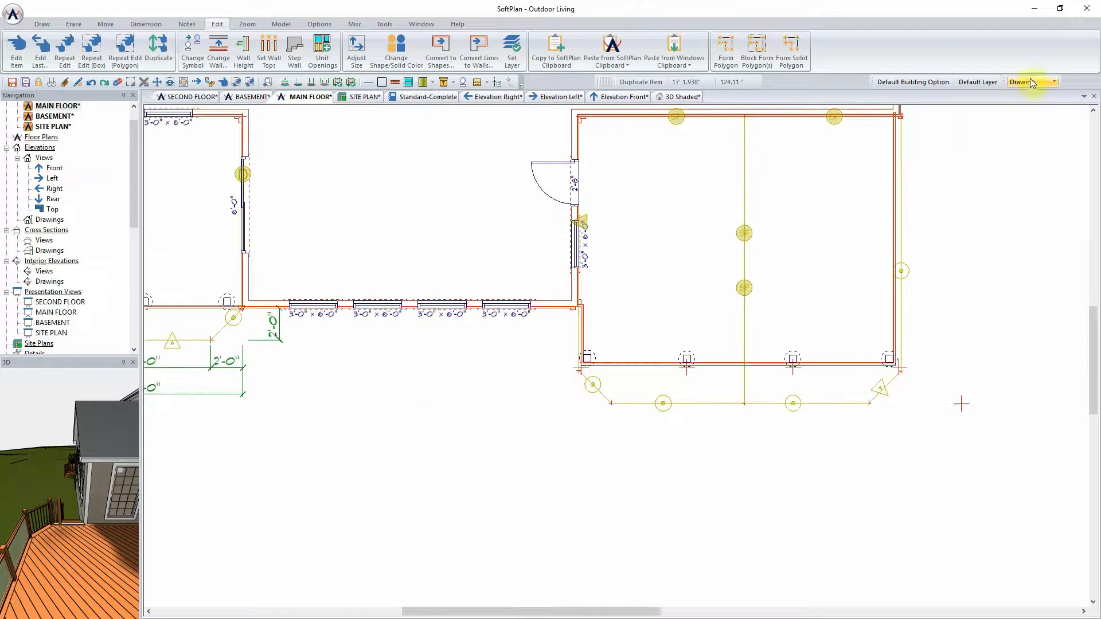
left_click(332, 26)
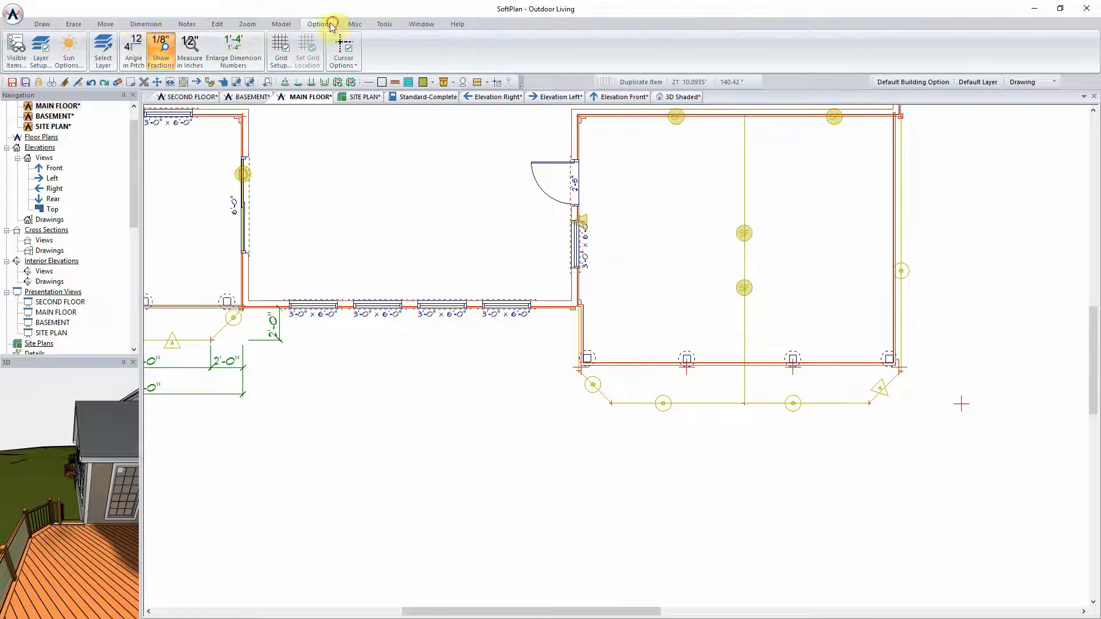
left_click(16, 56)
left_click(161, 46)
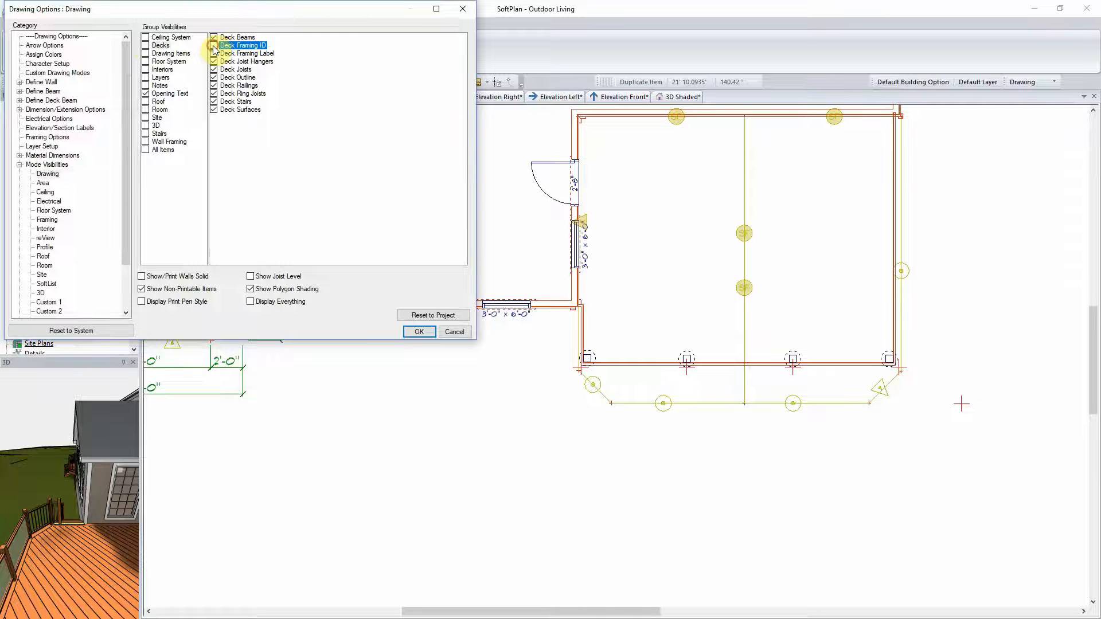
left_click(420, 332)
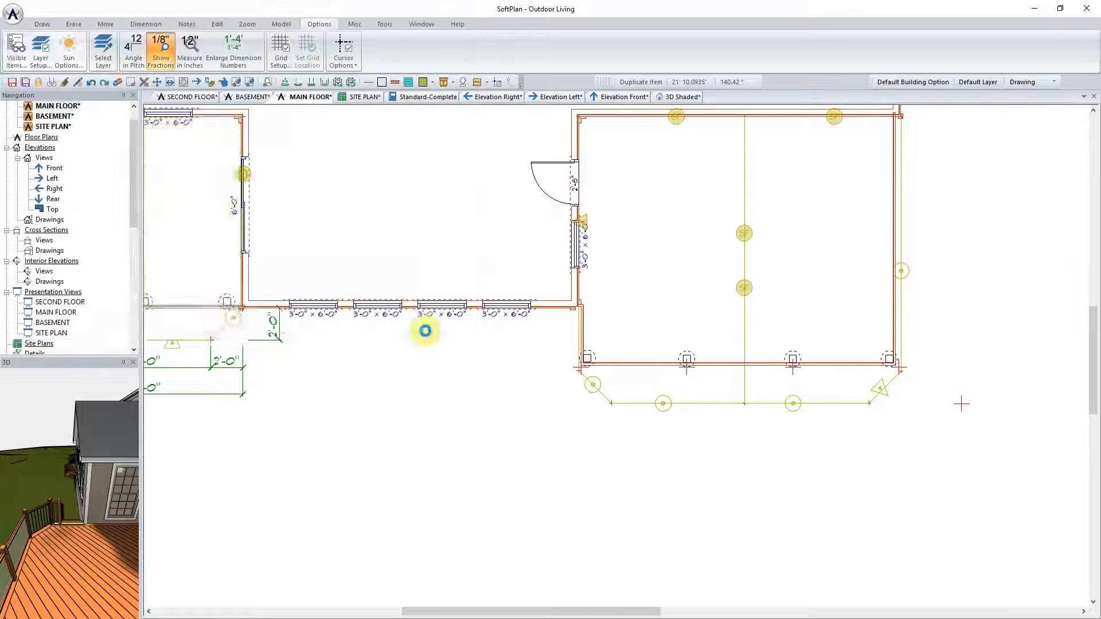
scroll(615, 331, "up", 3)
key("ctrl+s")
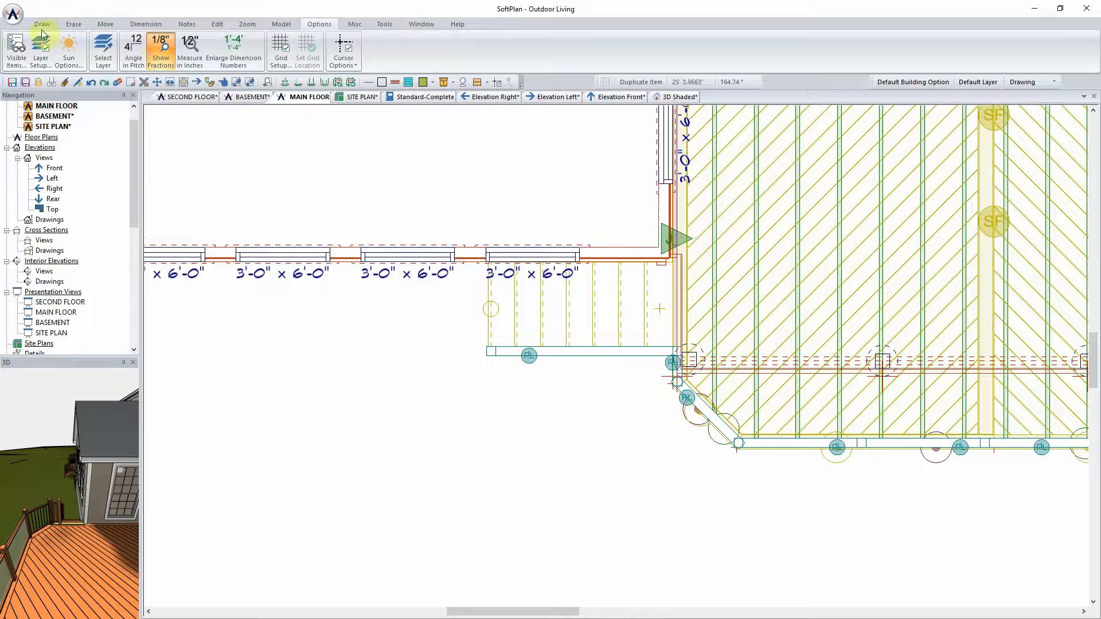
Draw a Solid Skirt Wall about 5'-11" long under the single-railing stair, from the deck's edge to the foot of the stair.
left_click(42, 24)
left_click(45, 48)
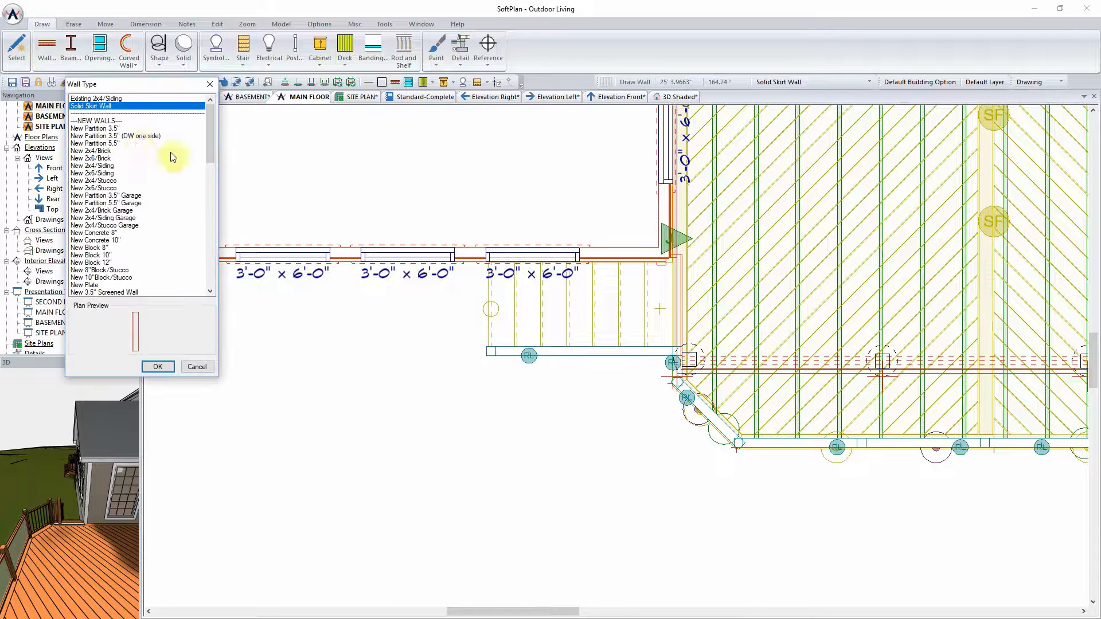
left_click(150, 365)
scroll(630, 344, "up", 2)
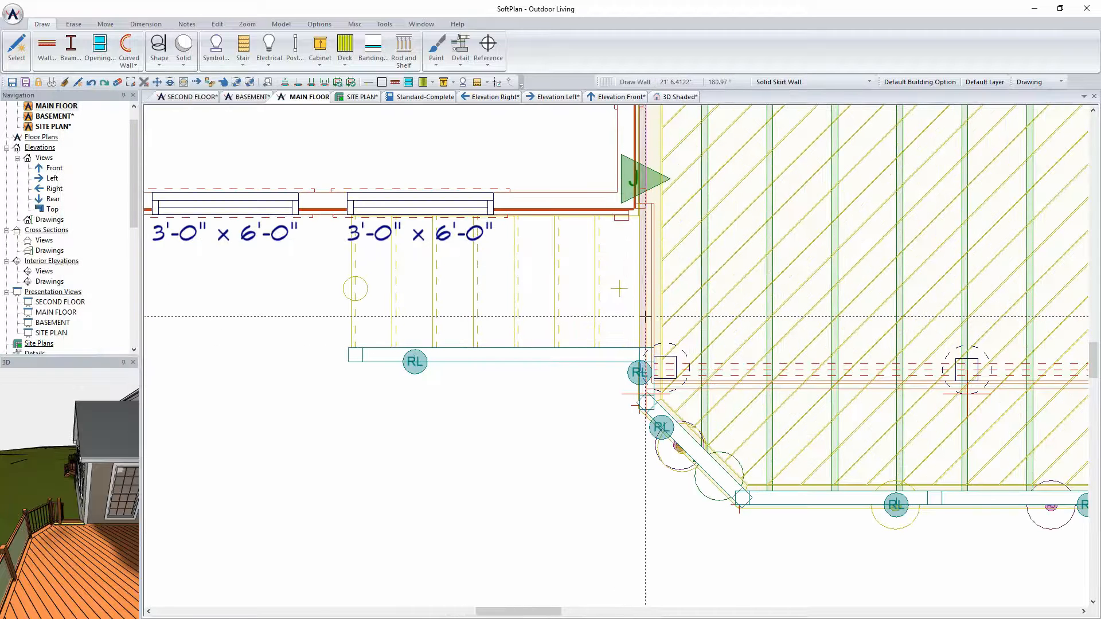
left_click(645, 316)
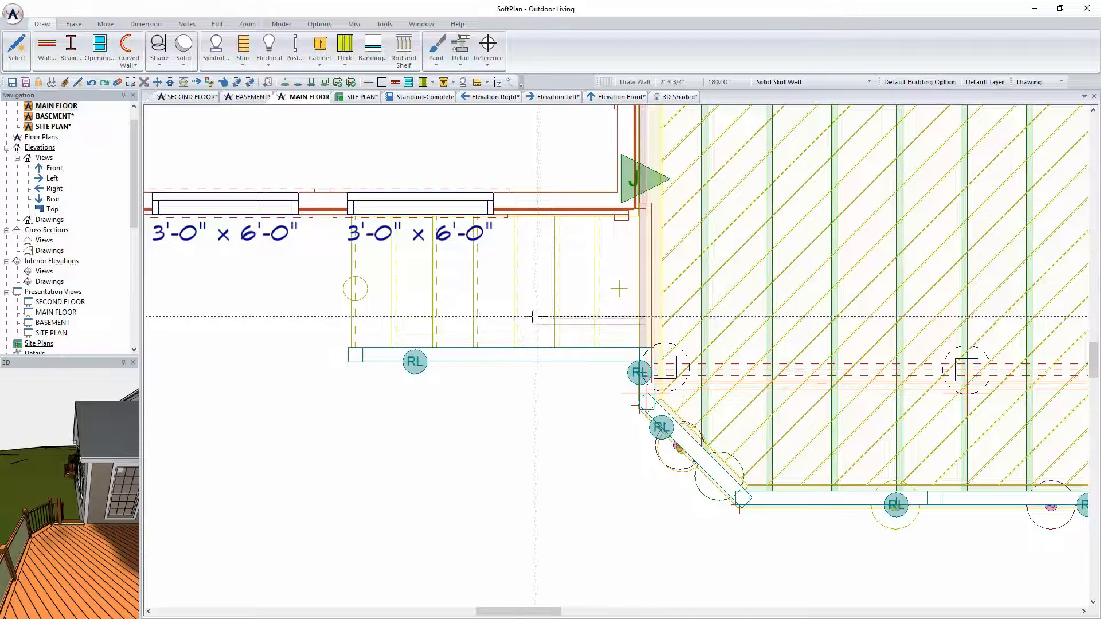
left_click(354, 316)
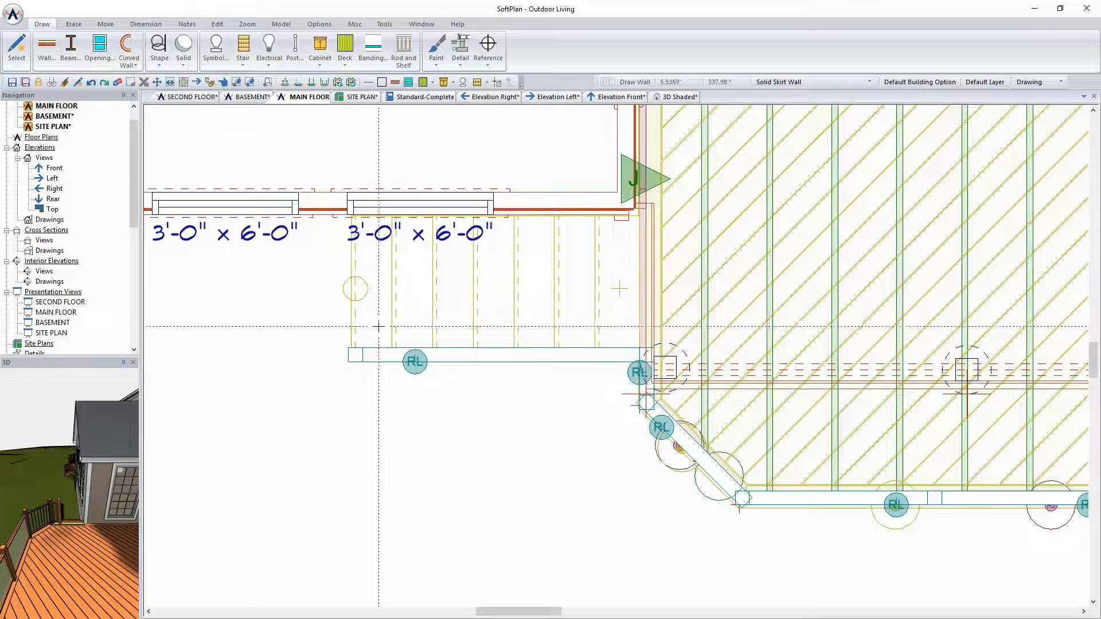
left_click(646, 319)
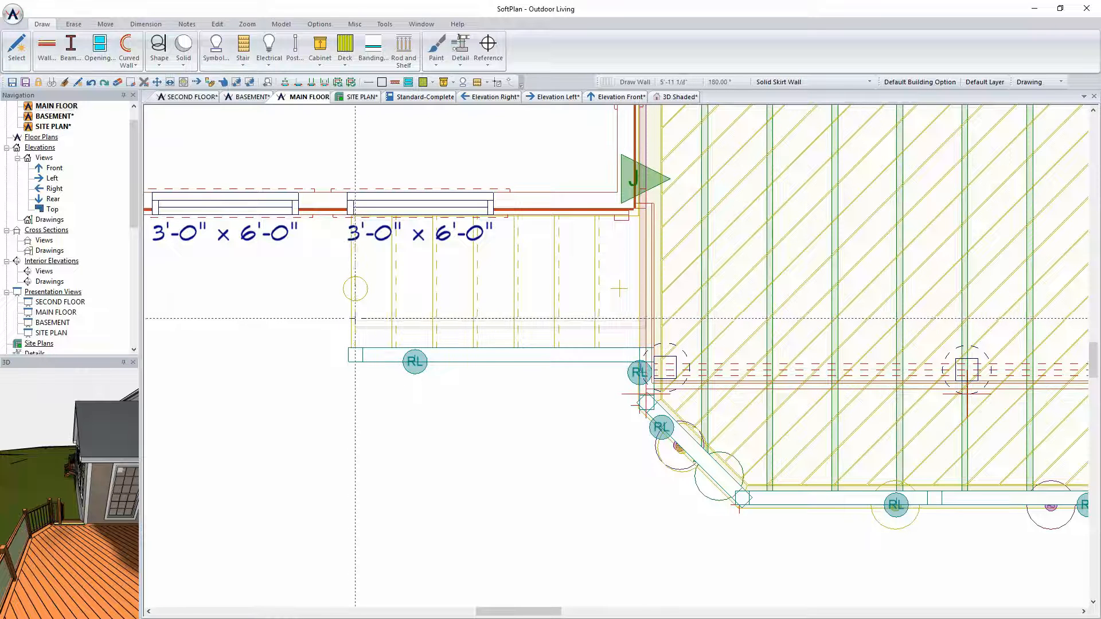
left_click(356, 319)
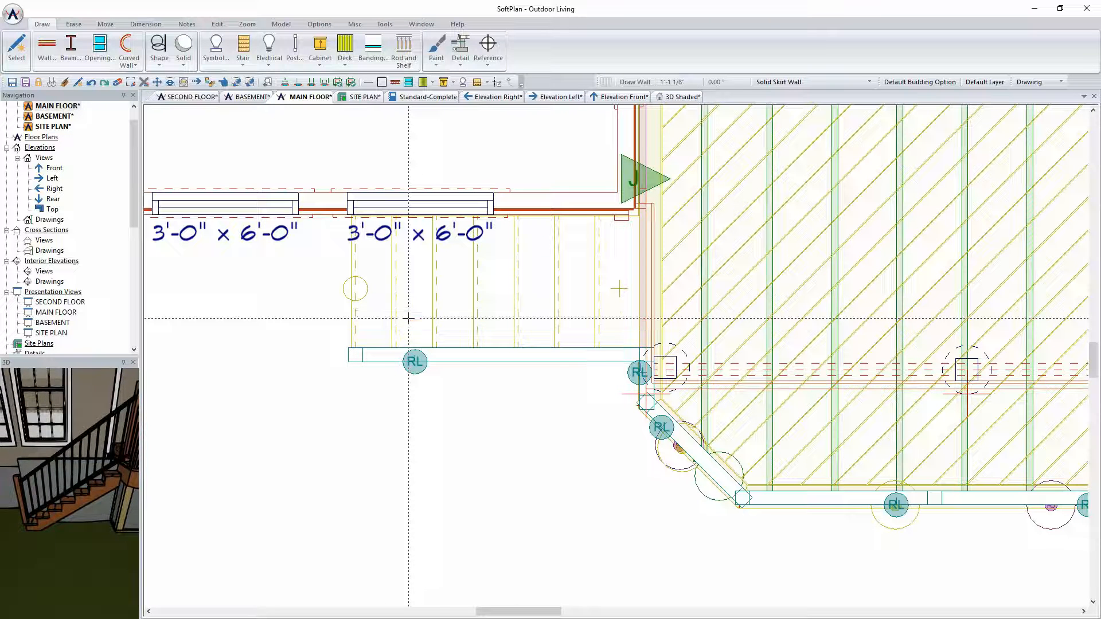
left_click(646, 324)
left_click(355, 324)
right_click(355, 231)
Fit the top of the new skirt wall to the underside of the single-railing stair in the 3D view.
left_click(681, 97)
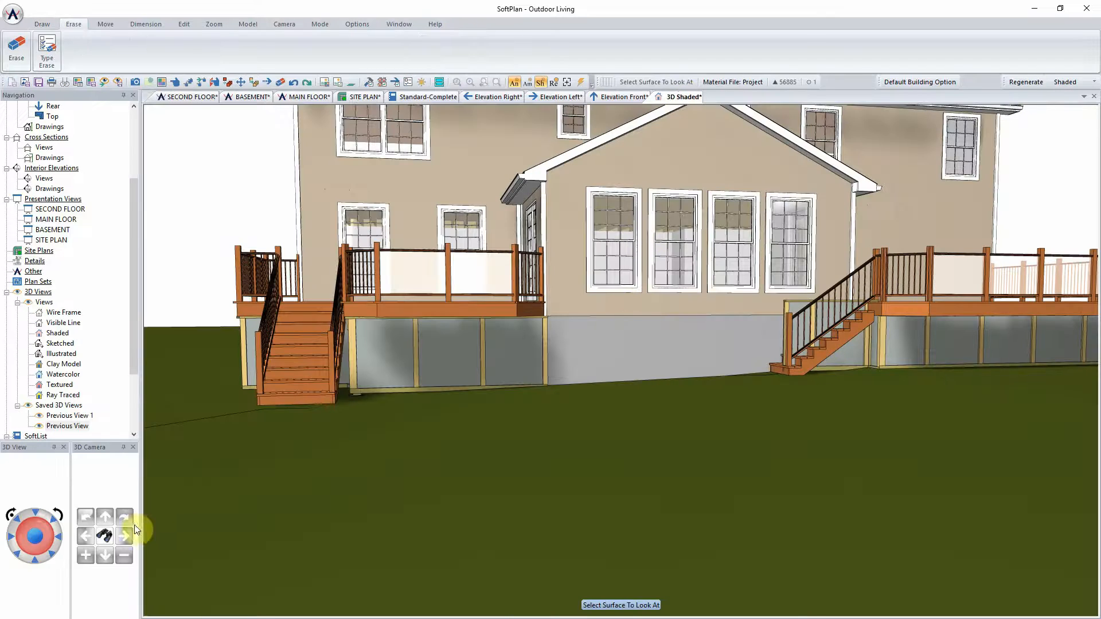
left_click(823, 324)
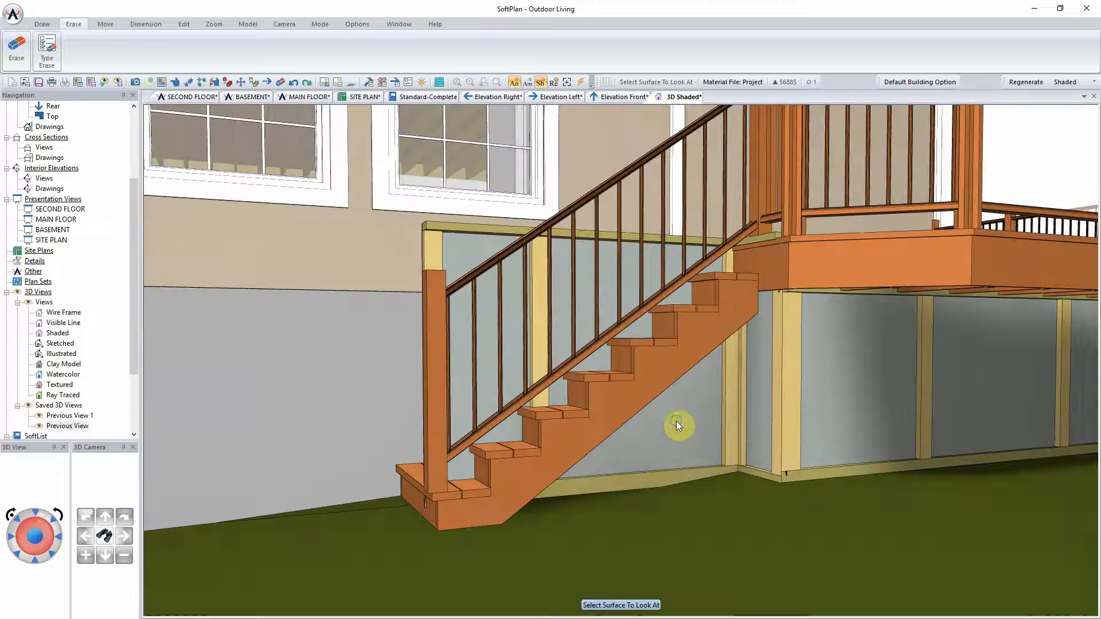
right_click(676, 421)
left_click(727, 445)
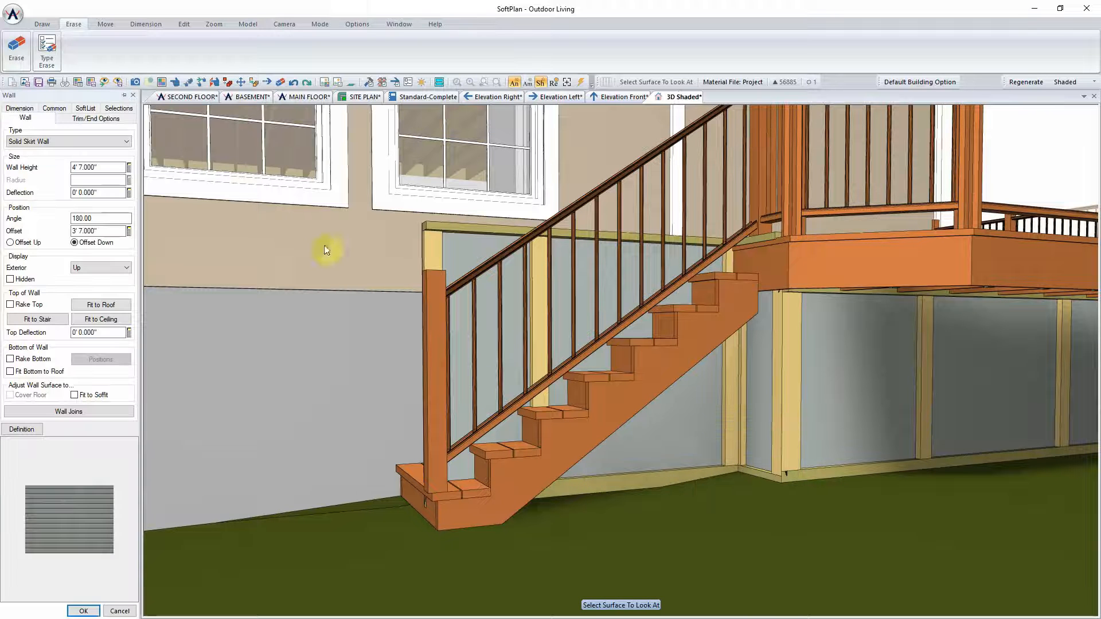
left_click(49, 324)
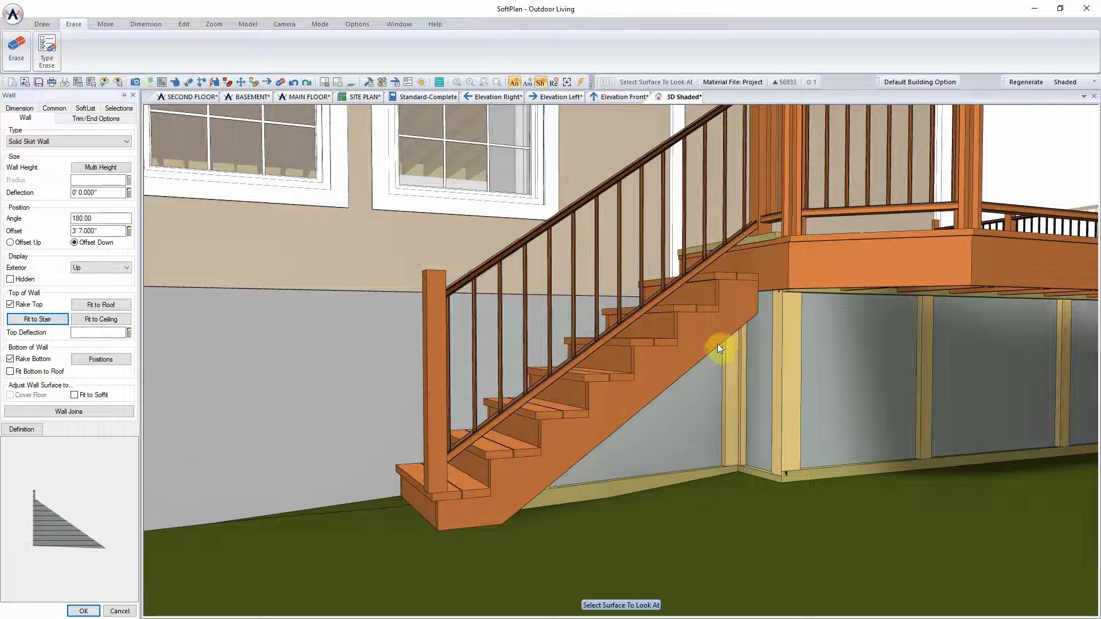
left_click(84, 610)
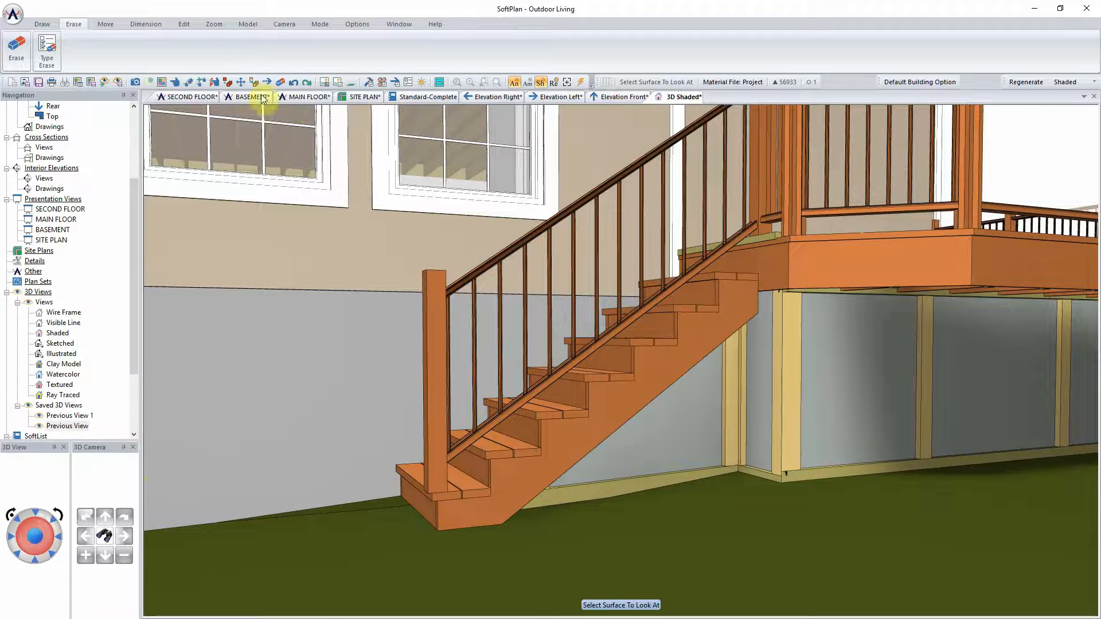
Move the stair's skirt wall outward beneath the railing, 2'-8 7/8" from the house wall, and inspect it in 3D.
left_click(303, 97)
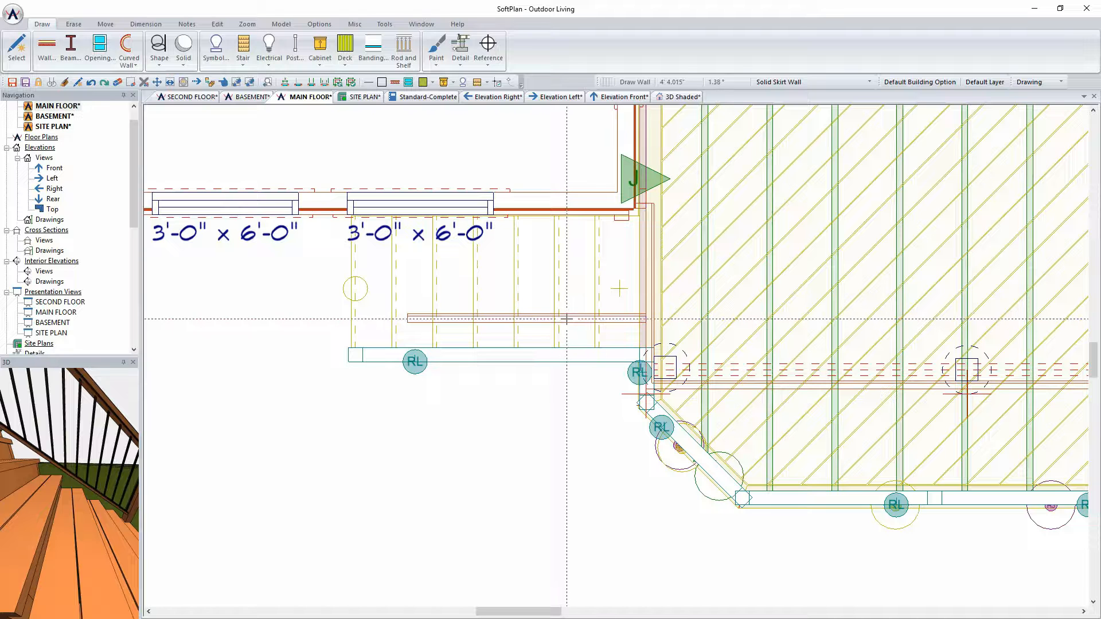
left_click_drag(567, 324, 566, 357)
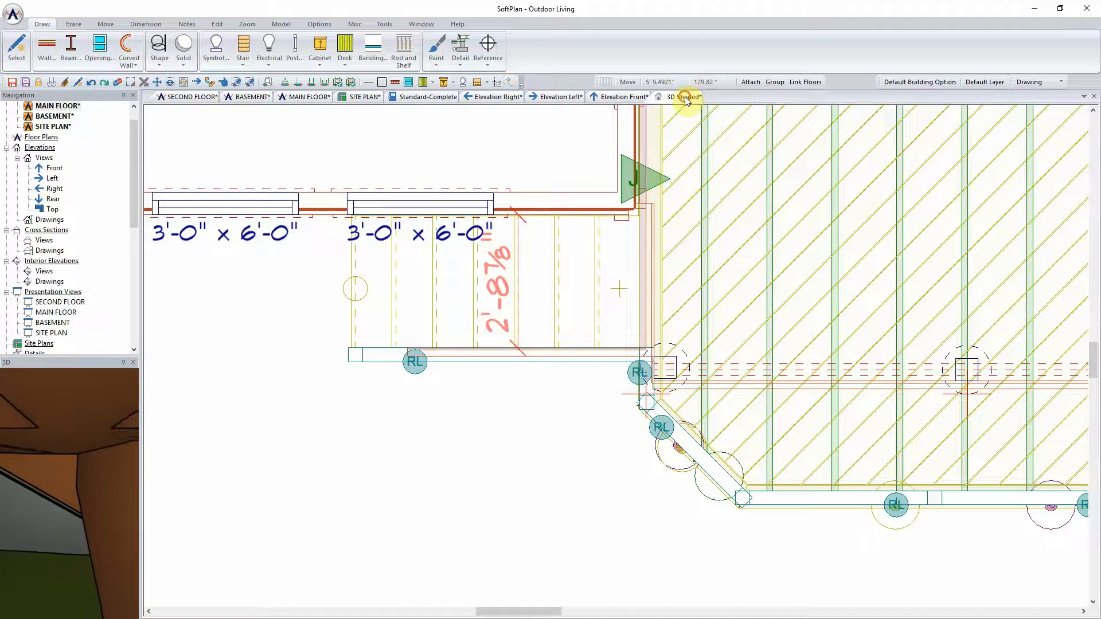
left_click(682, 97)
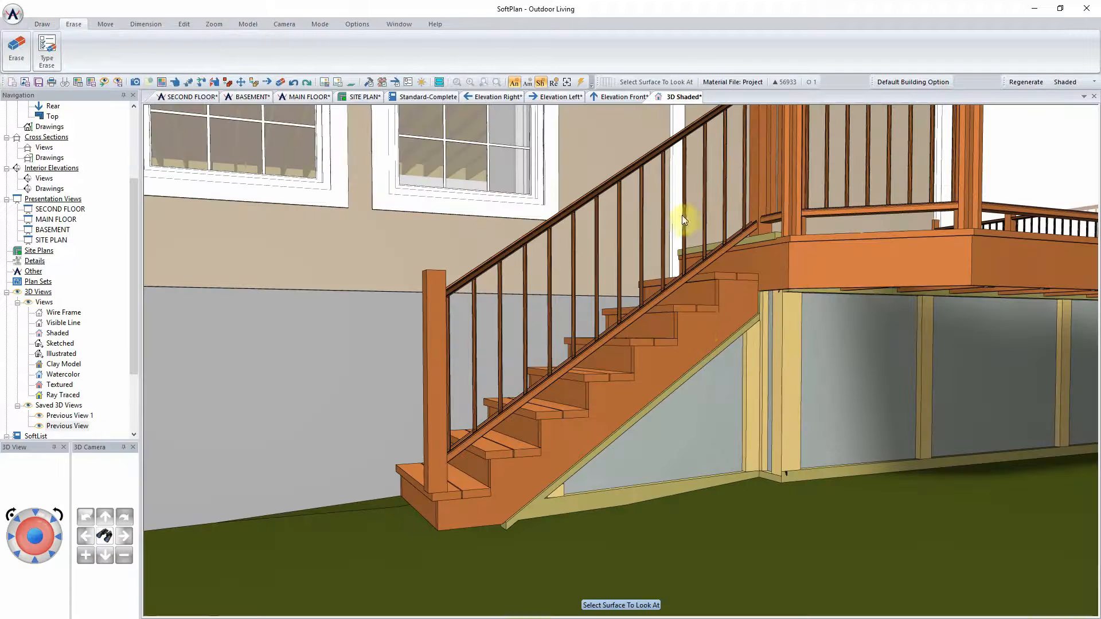
left_click(638, 389)
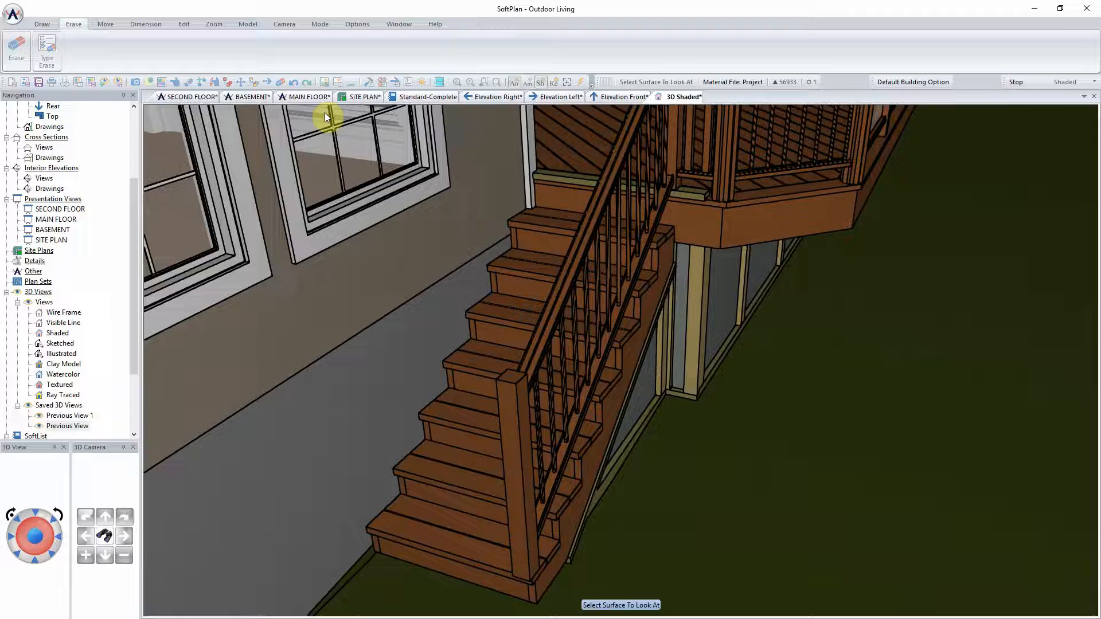
Nudge the stair's skirt wall slightly inward to 2'-8 3/8" from the house wall and check it in 3D.
left_click(308, 96)
scroll(493, 360, "up", 3)
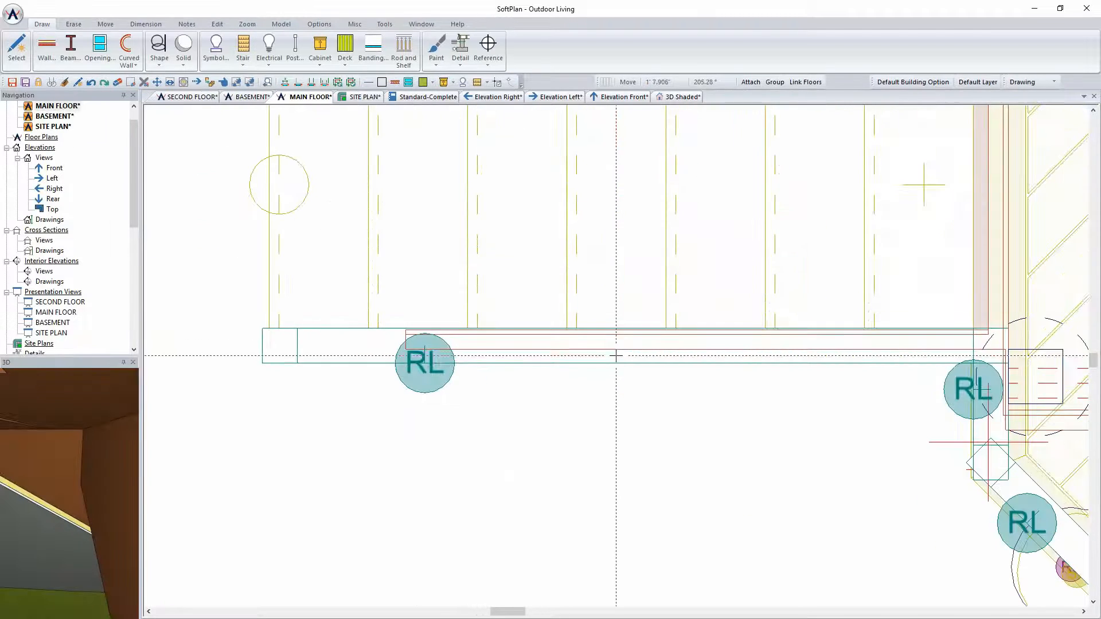
scroll(613, 339, "down", 3)
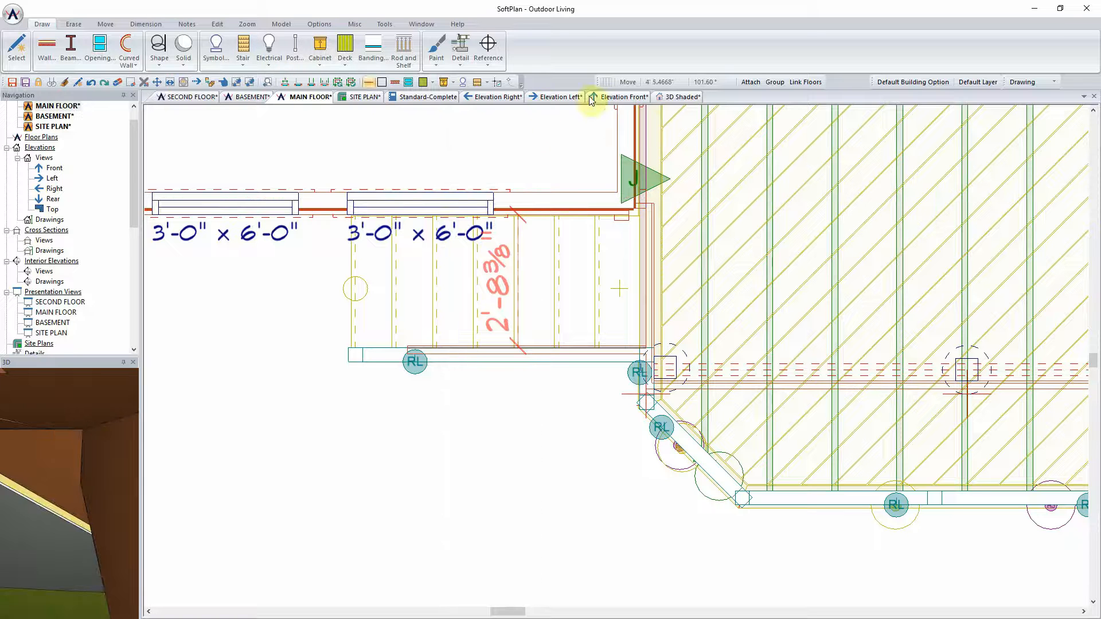
left_click(682, 97)
left_click(704, 397)
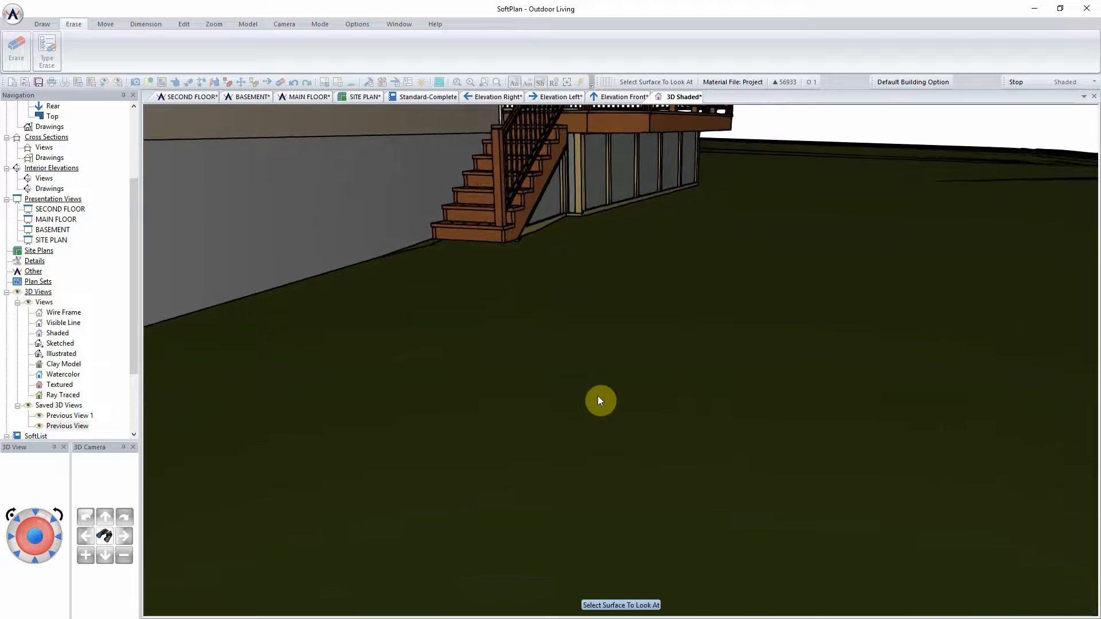
Draw Solid Skirt Walls along the inner faces of both railings of the other deck's stair, from the deck edge to the bottom posts.
left_click(314, 96)
scroll(333, 186, "down", 4)
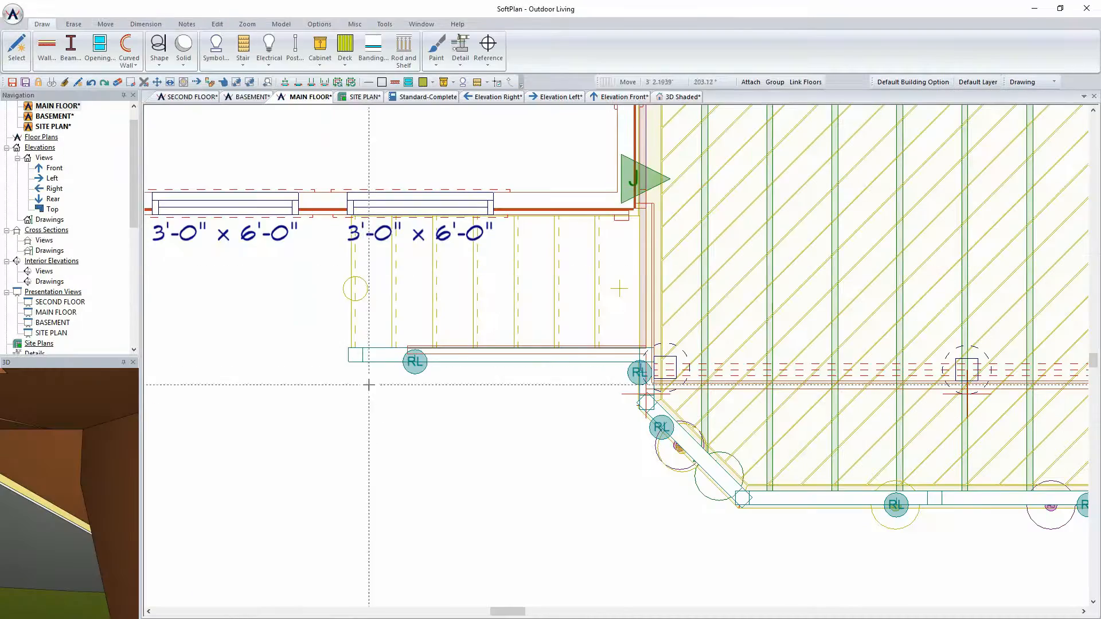
middle_click_drag(320, 321, 762, 339)
scroll(487, 309, "up", 5)
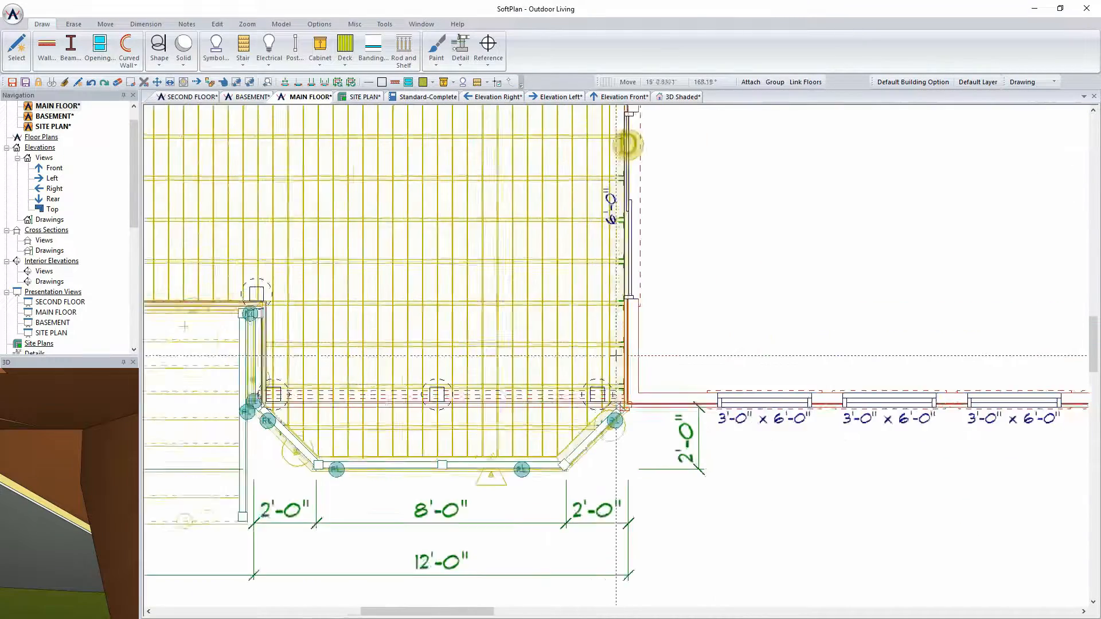
middle_click_drag(409, 315, 502, 291)
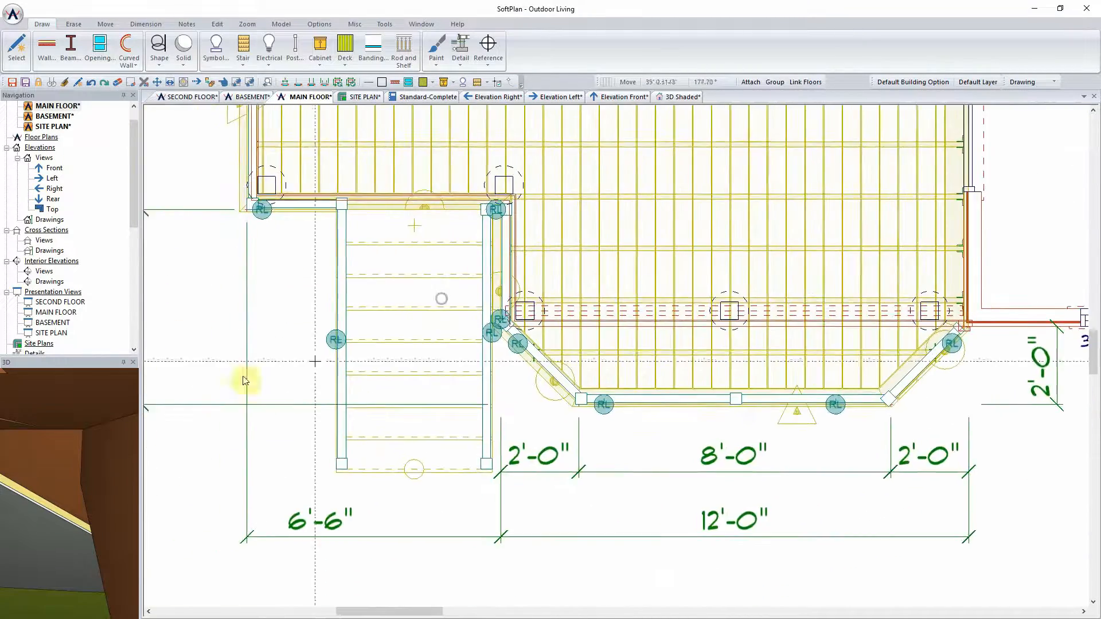
left_click(47, 46)
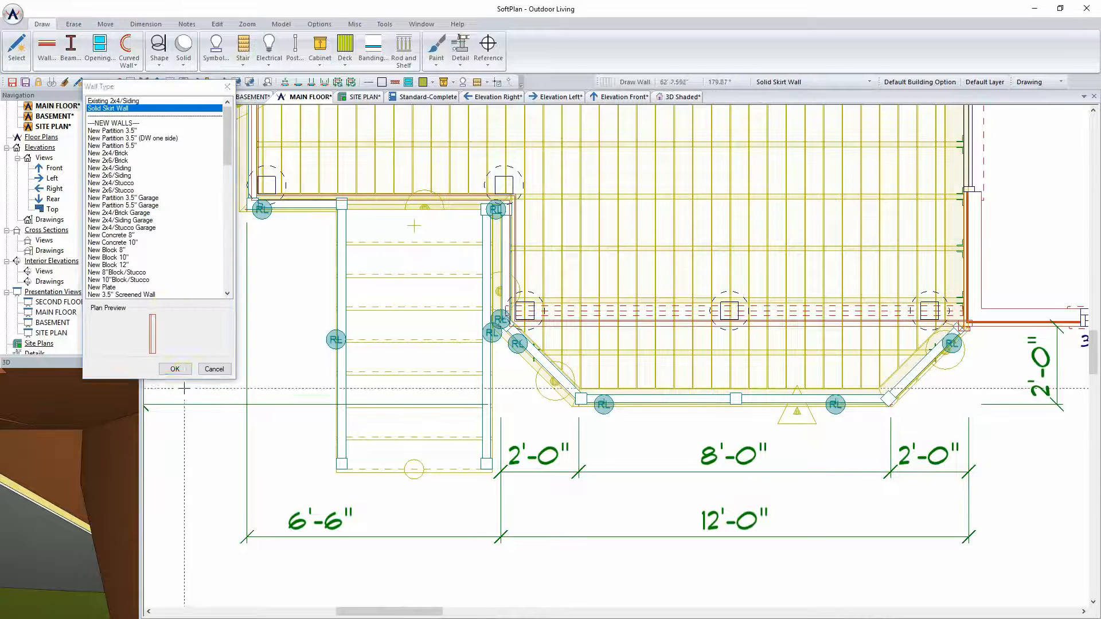
left_click(175, 368)
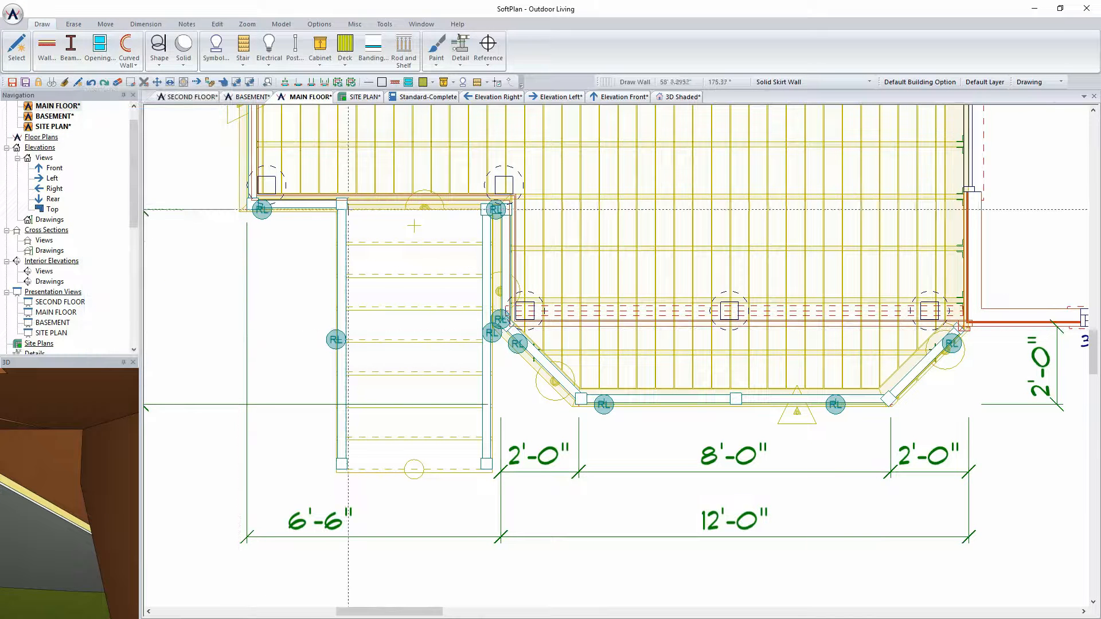
left_click(346, 208)
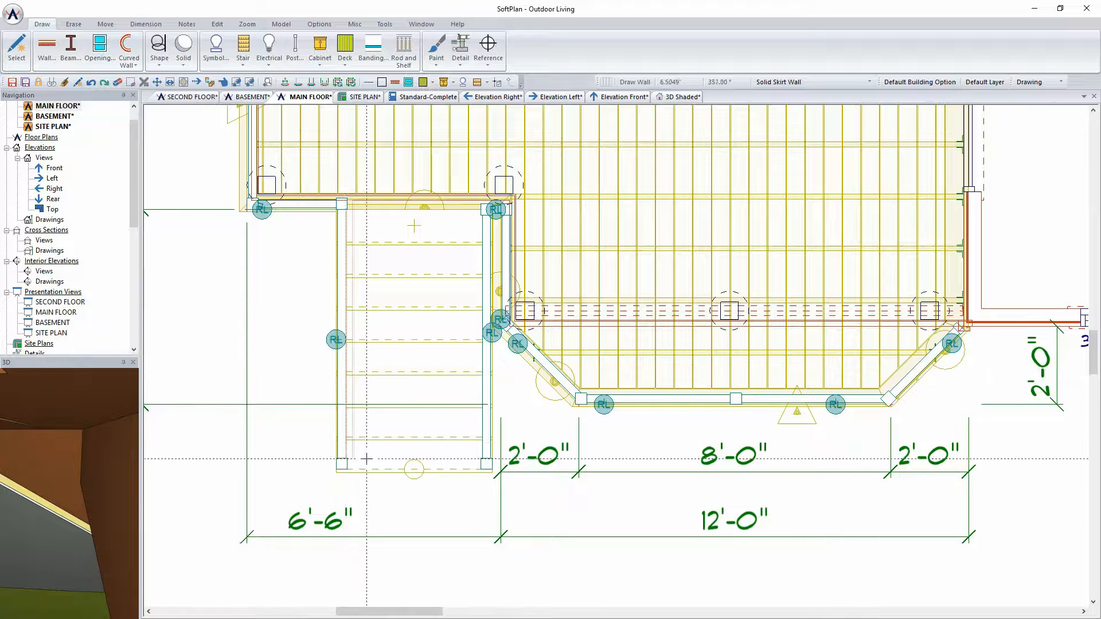
left_click(346, 458)
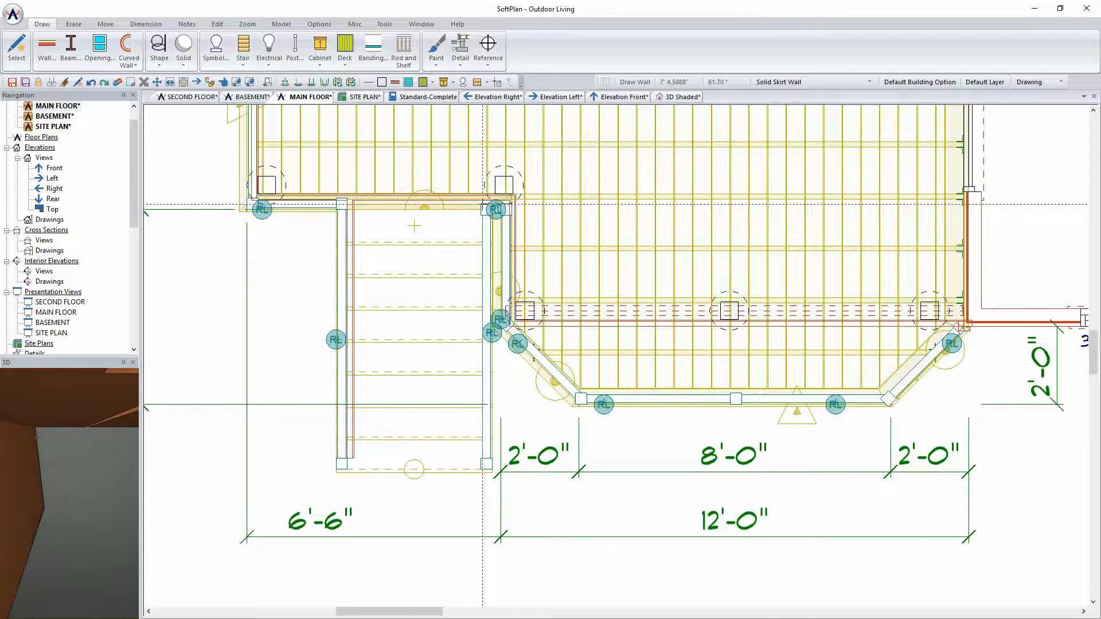
left_click(482, 456)
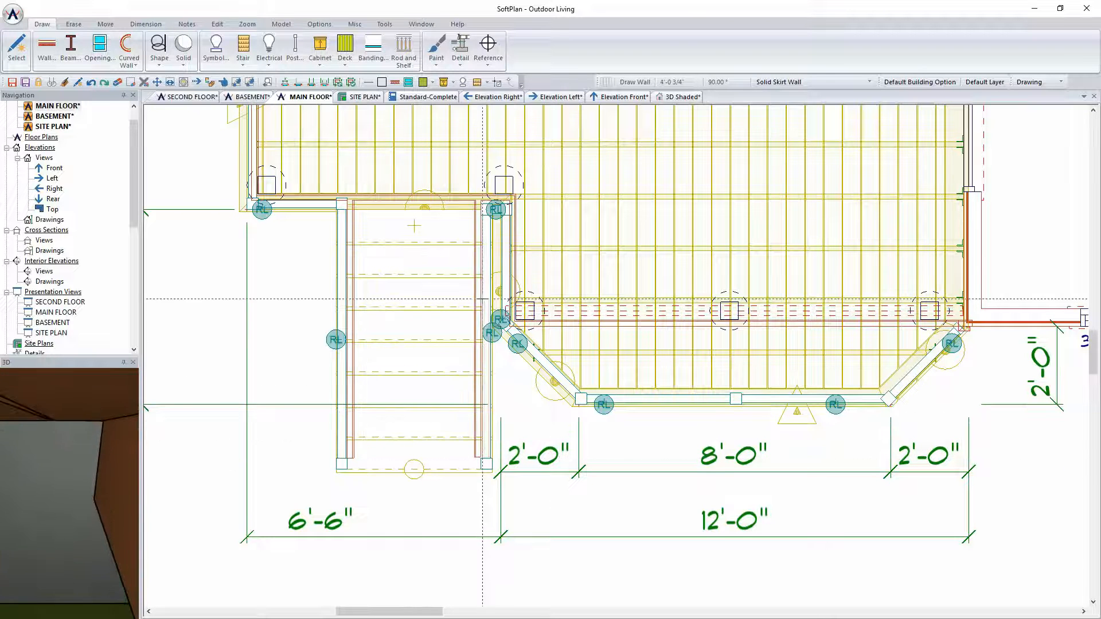
Fit the tops of both Solid Skirt Walls beneath the two-railing stair to the underside of the stair.
left_click(217, 24)
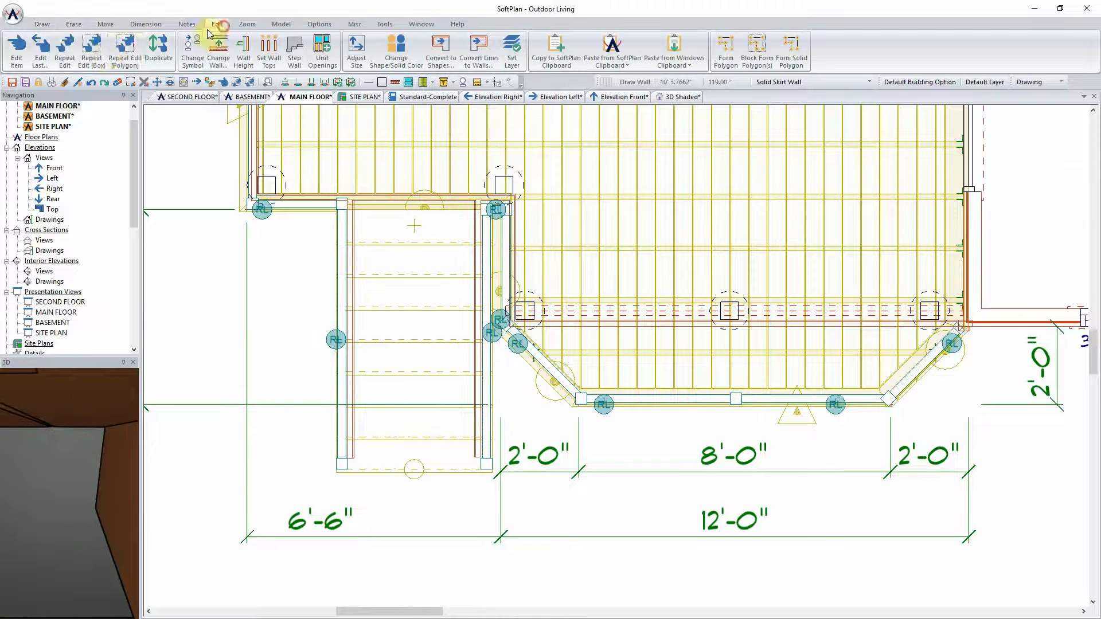
left_click(36, 59)
left_click(354, 293)
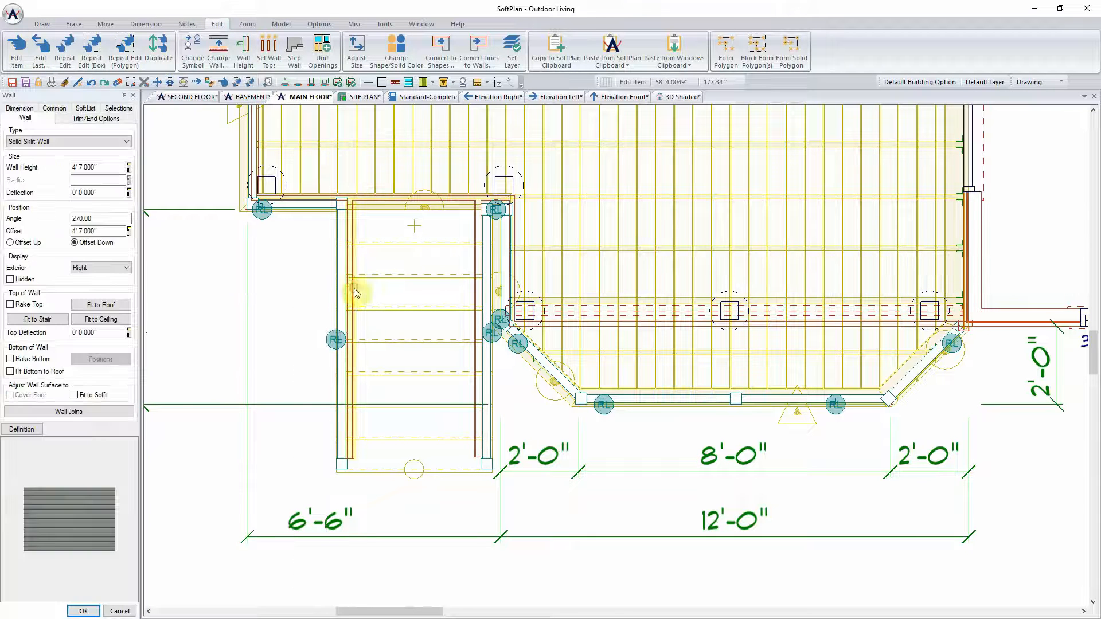
left_click(40, 319)
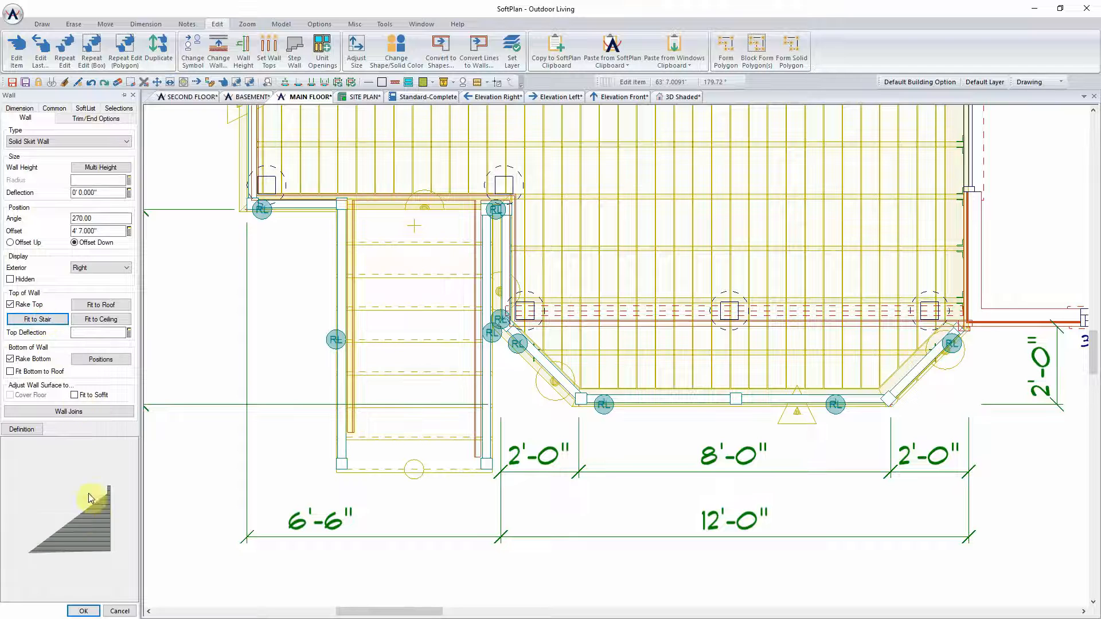
left_click(84, 611)
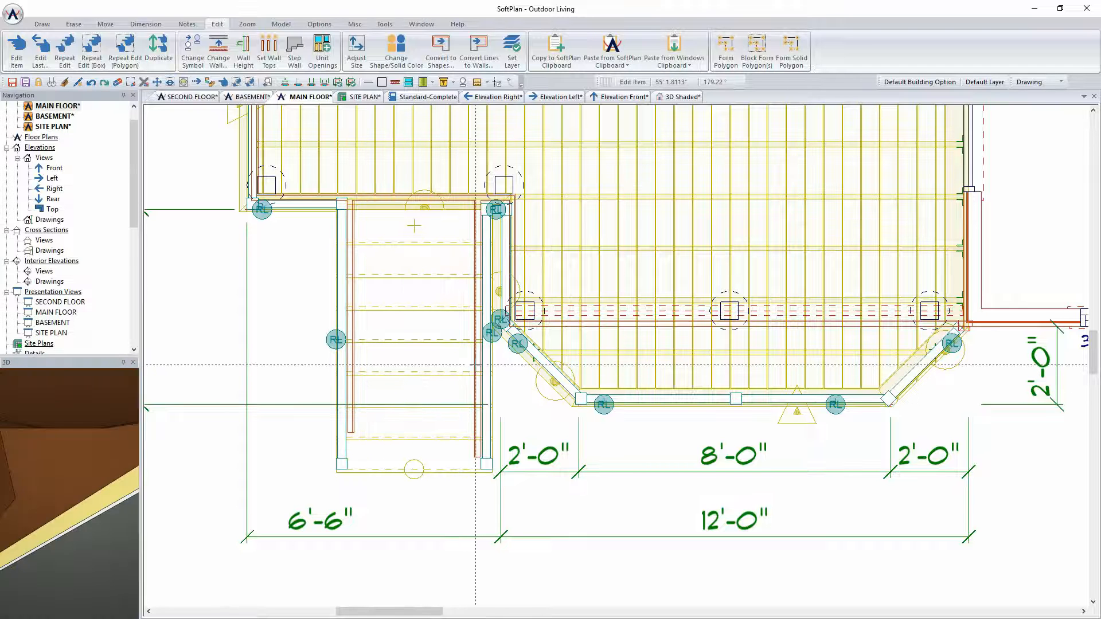
left_click(466, 362)
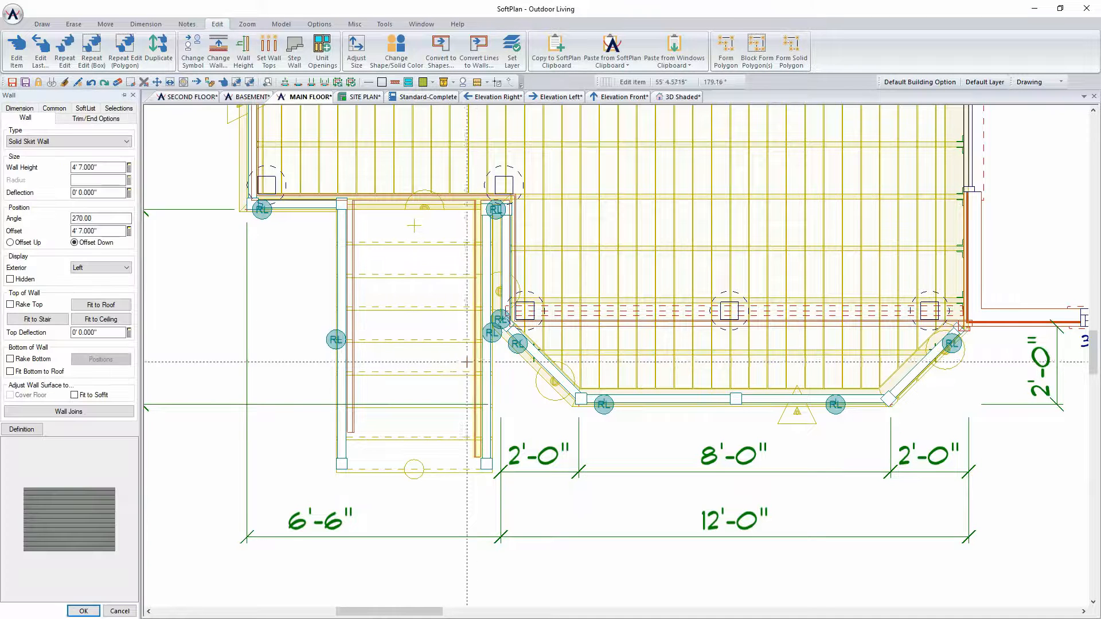
left_click(56, 320)
left_click(86, 611)
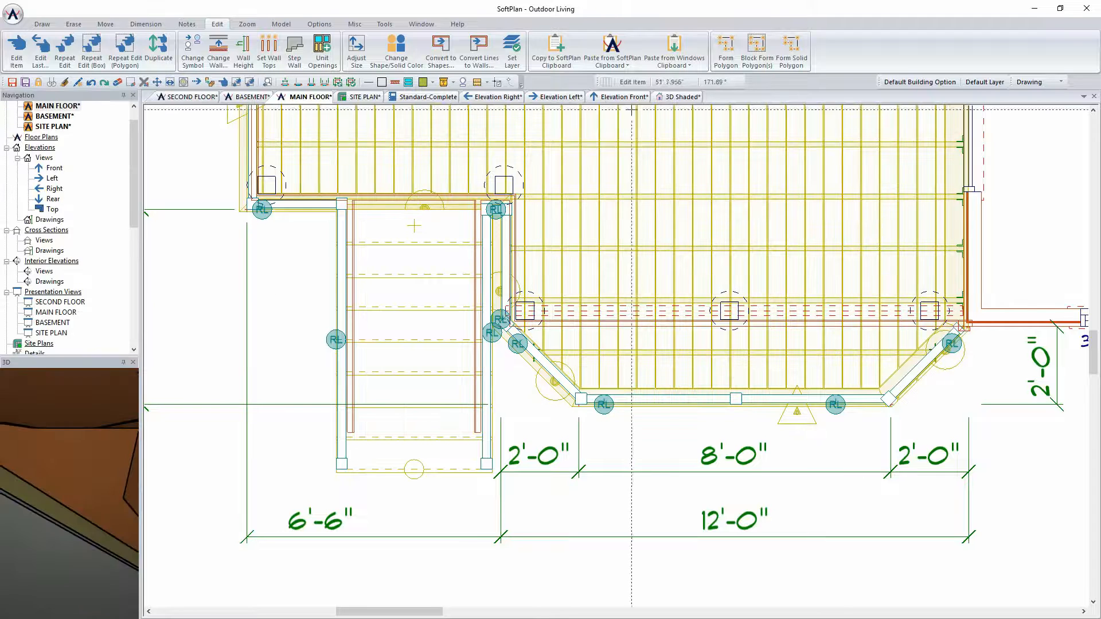
Examine the closed-in stairs and both decks in the shaded 3D view, from yard level and from above.
left_click(681, 97)
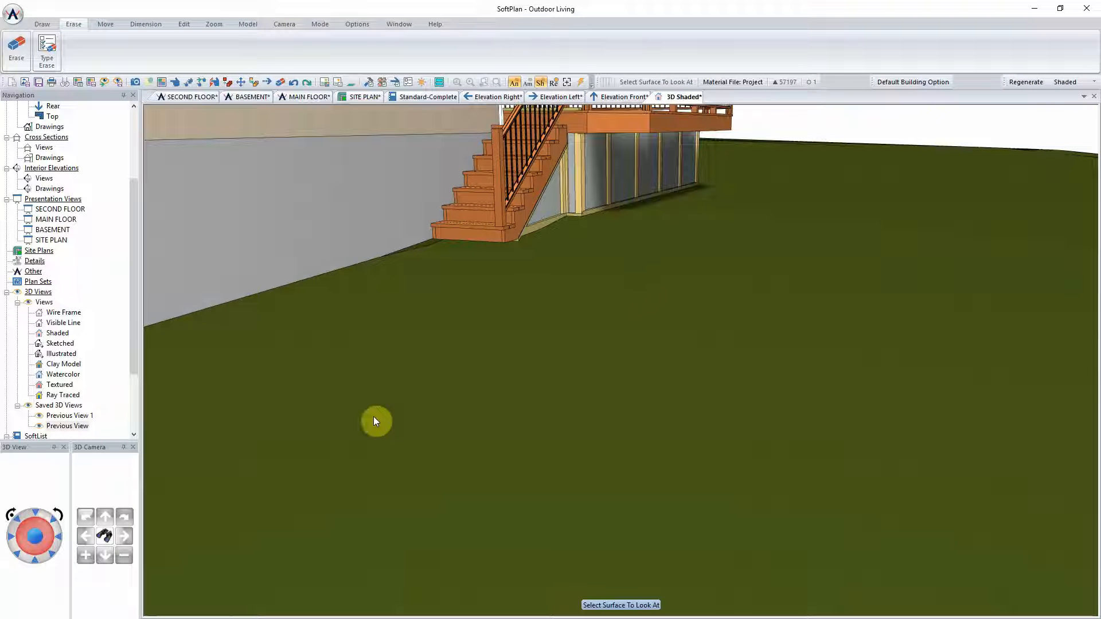
left_click(17, 554)
middle_click_drag(494, 510, 641, 475)
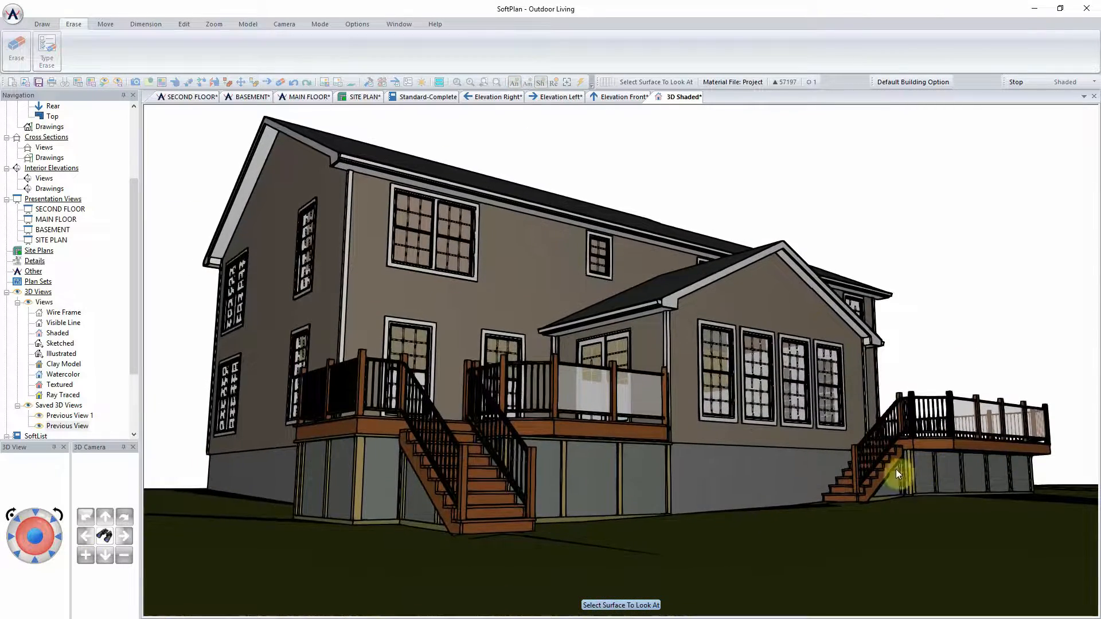
middle_click_drag(618, 554, 530, 496)
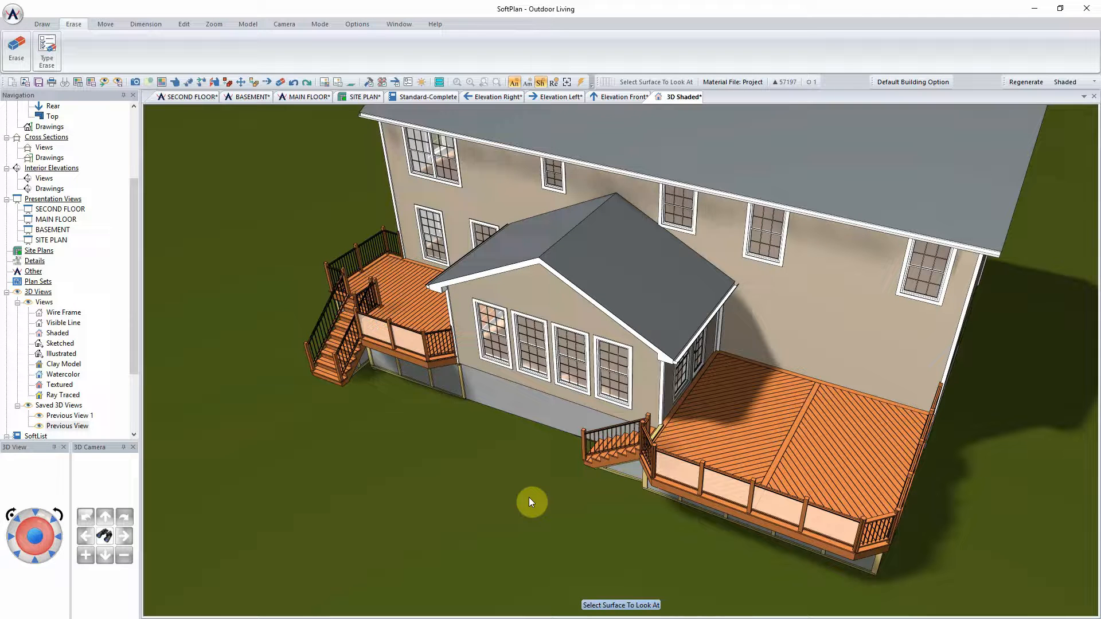